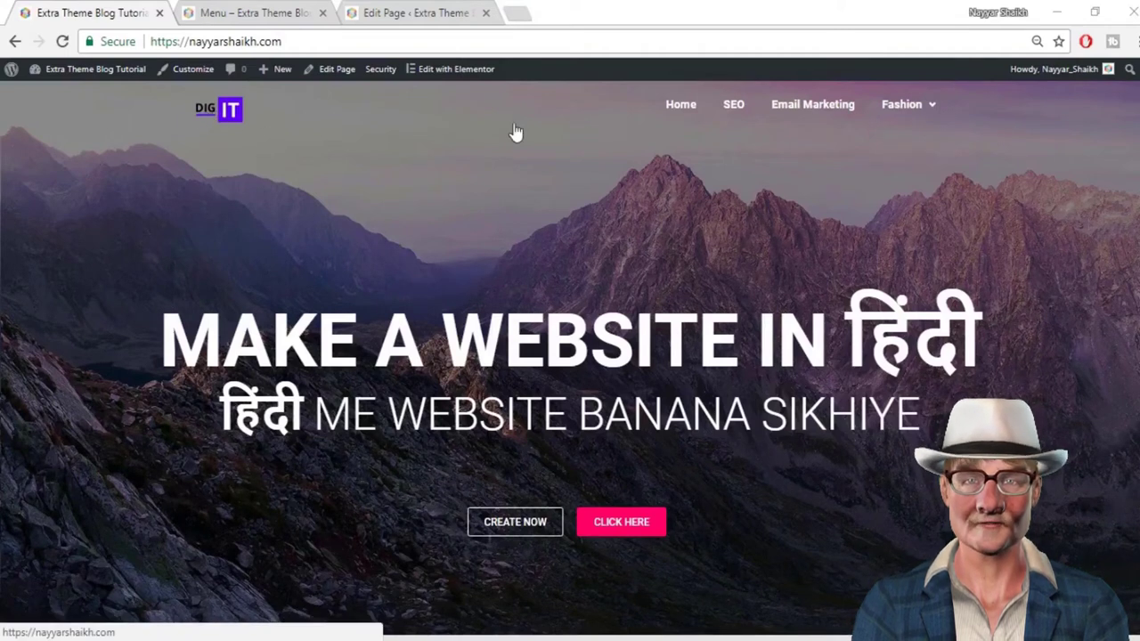
Examine the sample navigation menus on the home and Menu pages, including the Fashion submenu and the mobile hamburger menu
mouse_move(896, 118)
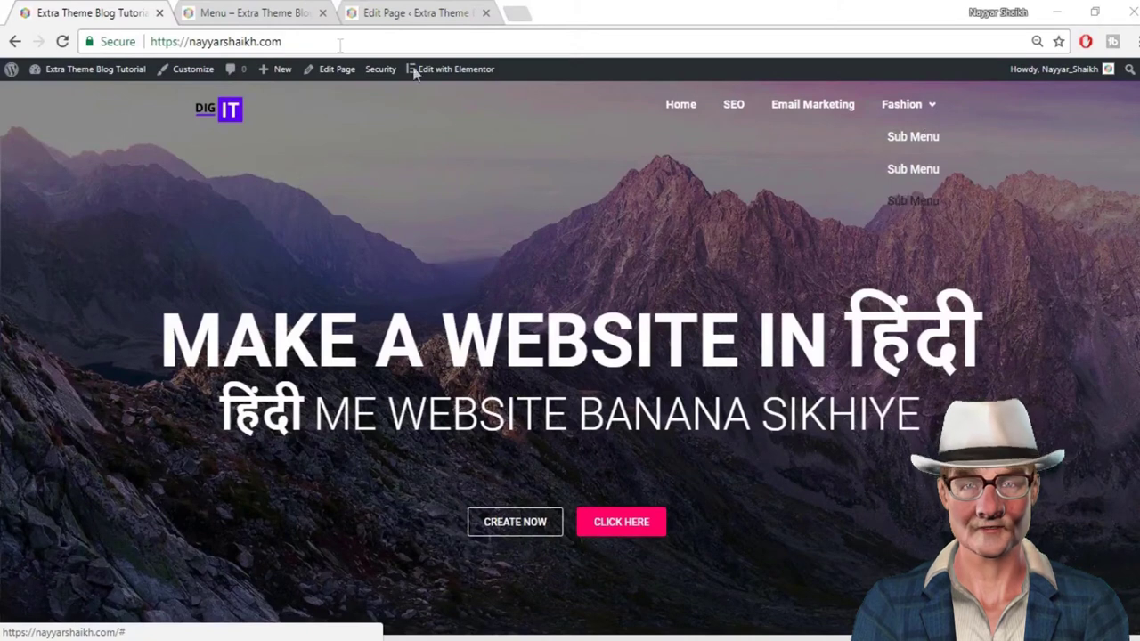
click(280, 14)
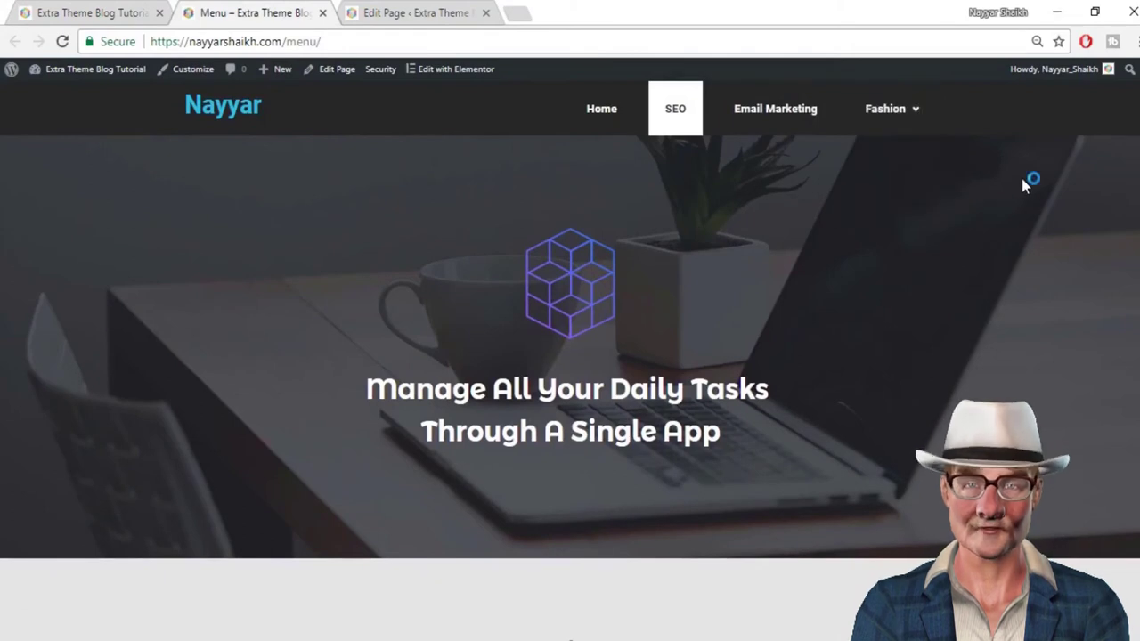
key(ctrl+shift+i)
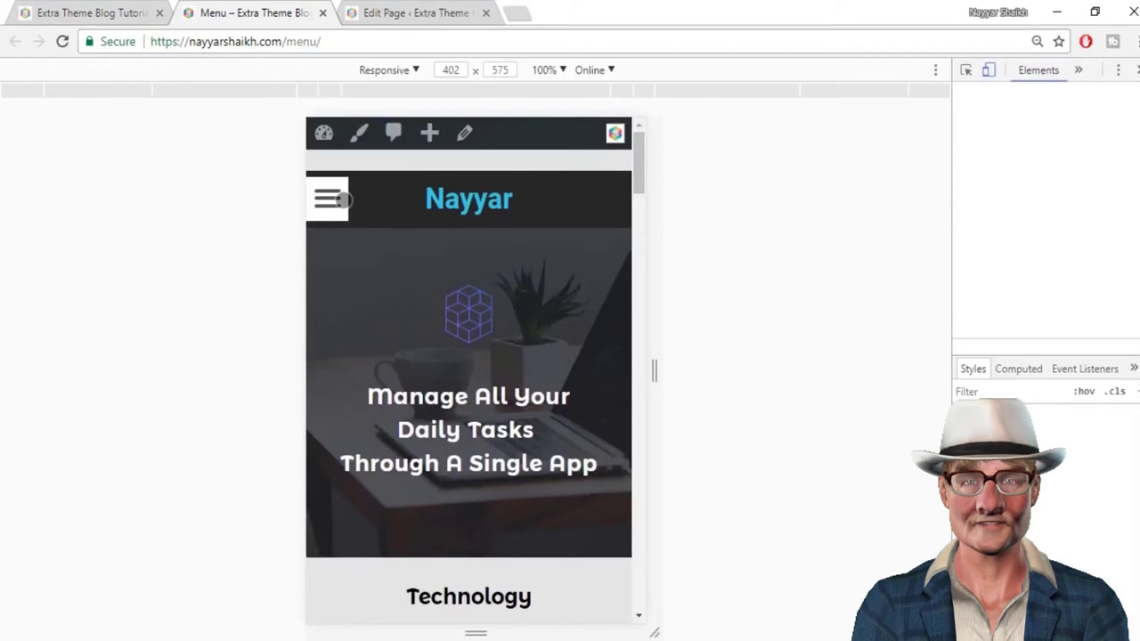
click(341, 199)
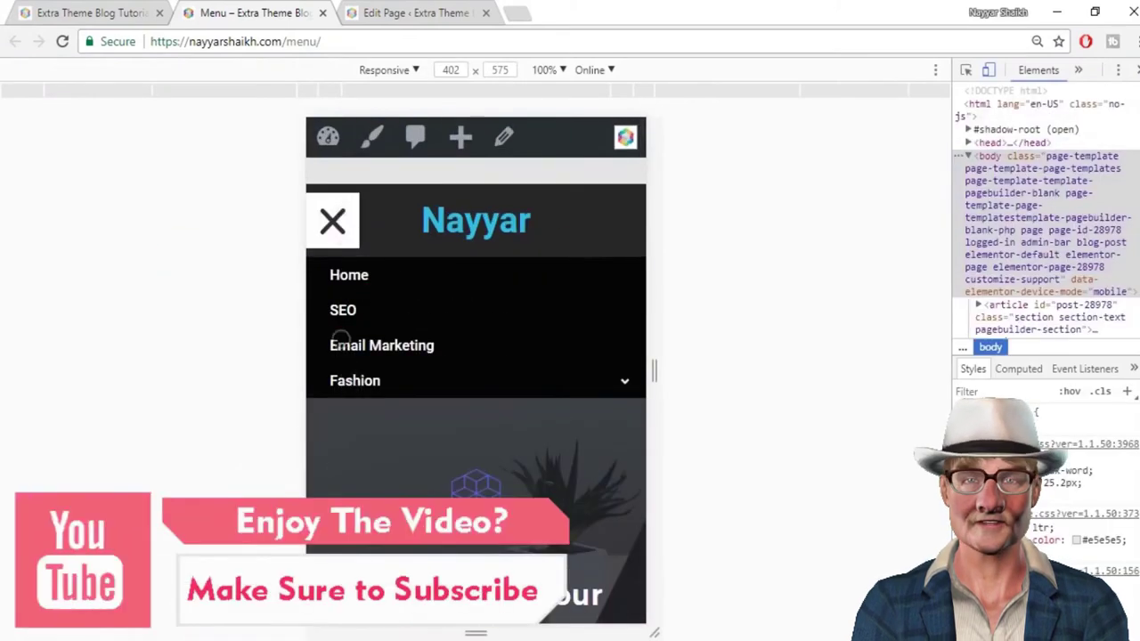
click(332, 221)
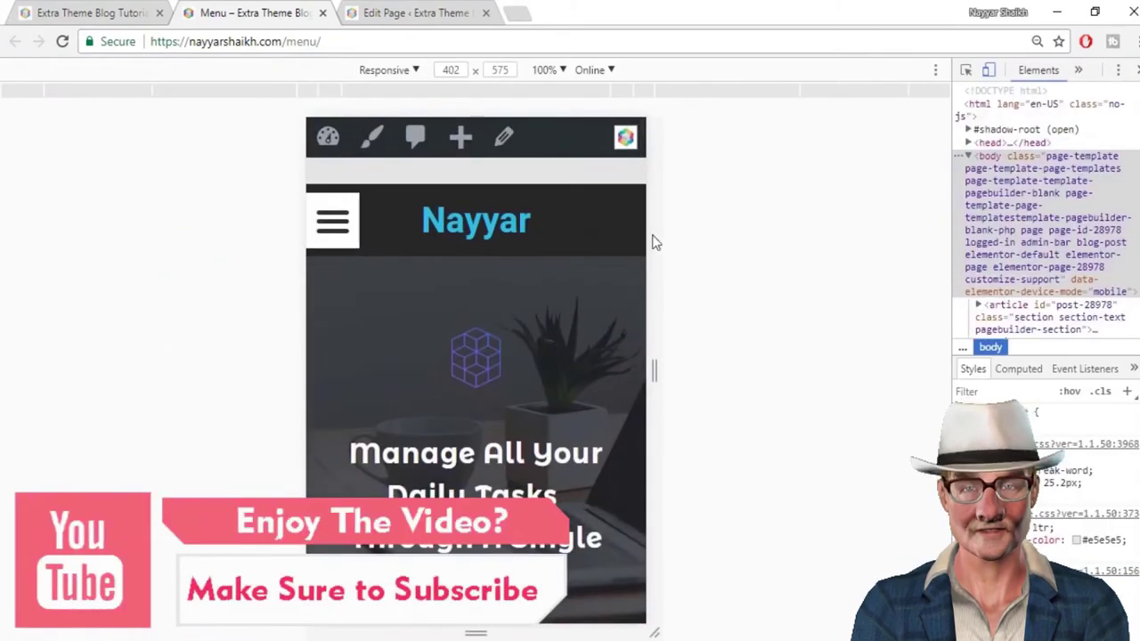
key(ctrl+shift+i)
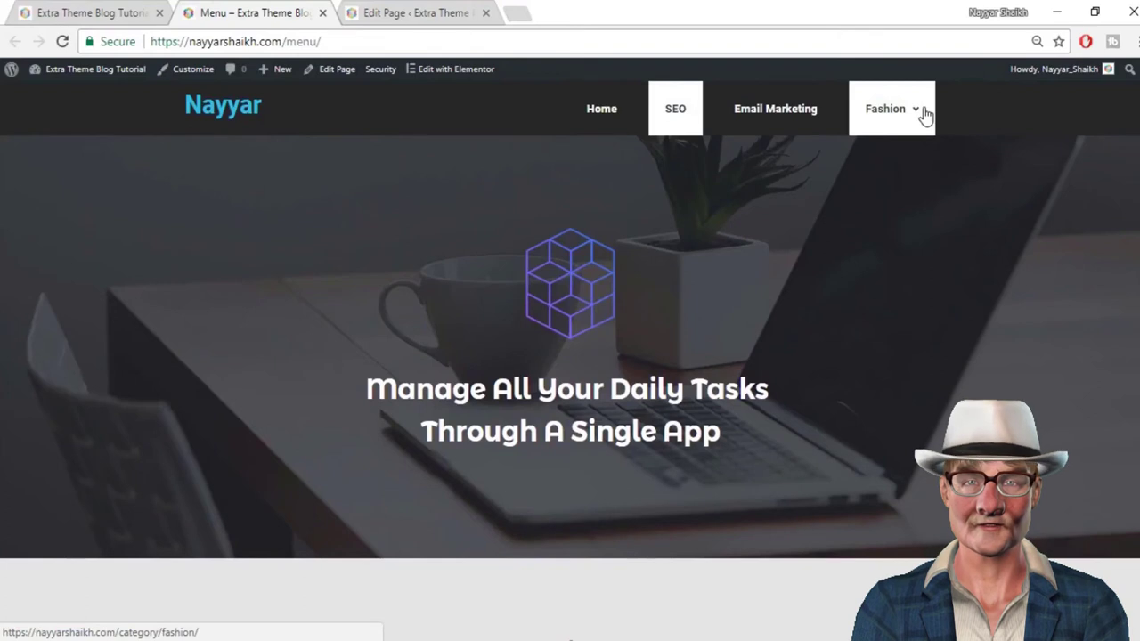
click(82, 9)
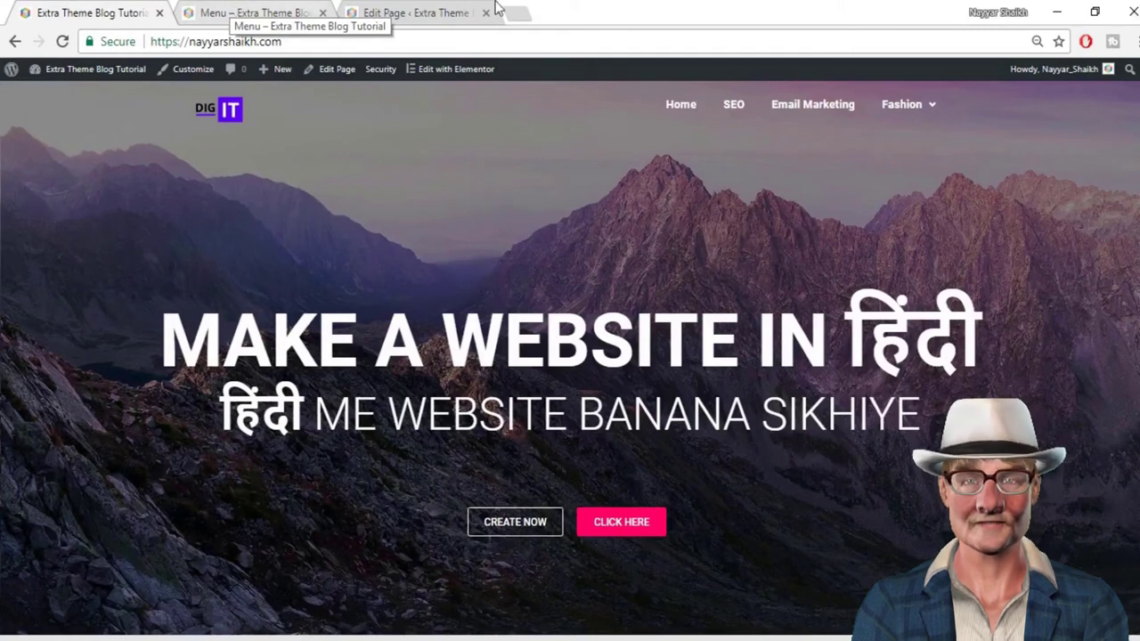
Check the Tutorial page's template setting and open the page for editing with Elementor
click(408, 12)
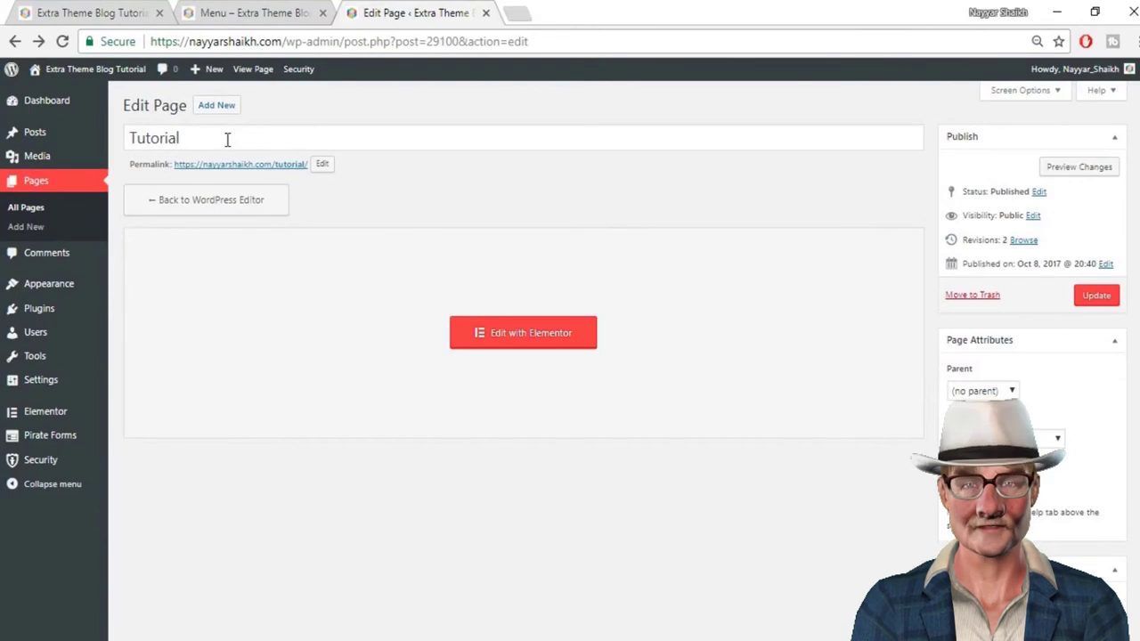
click(1042, 438)
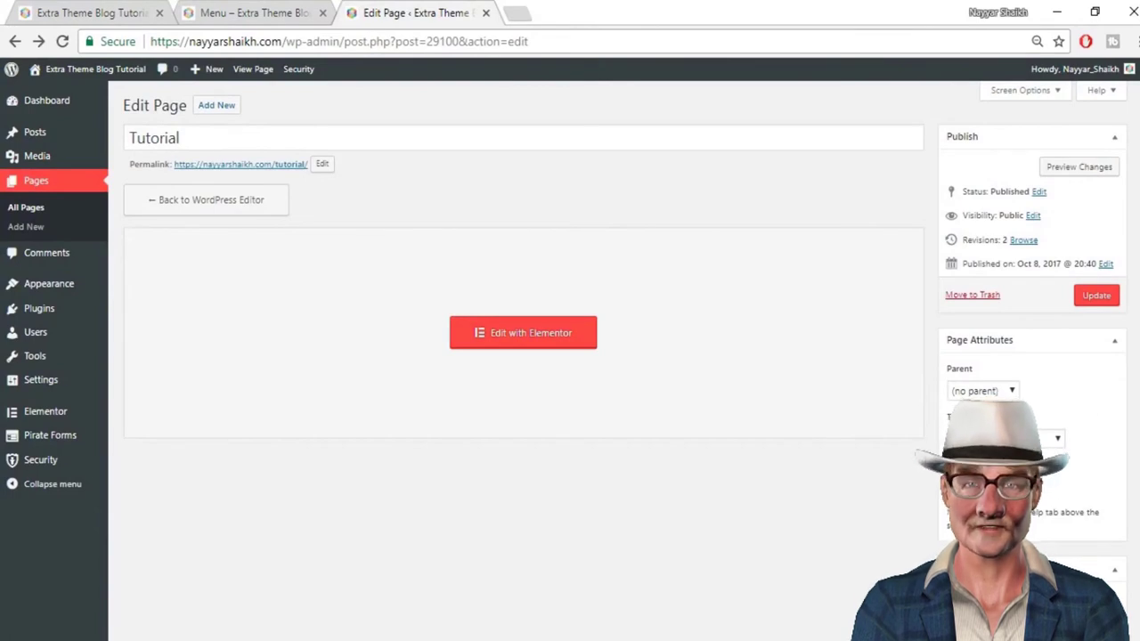
click(1094, 431)
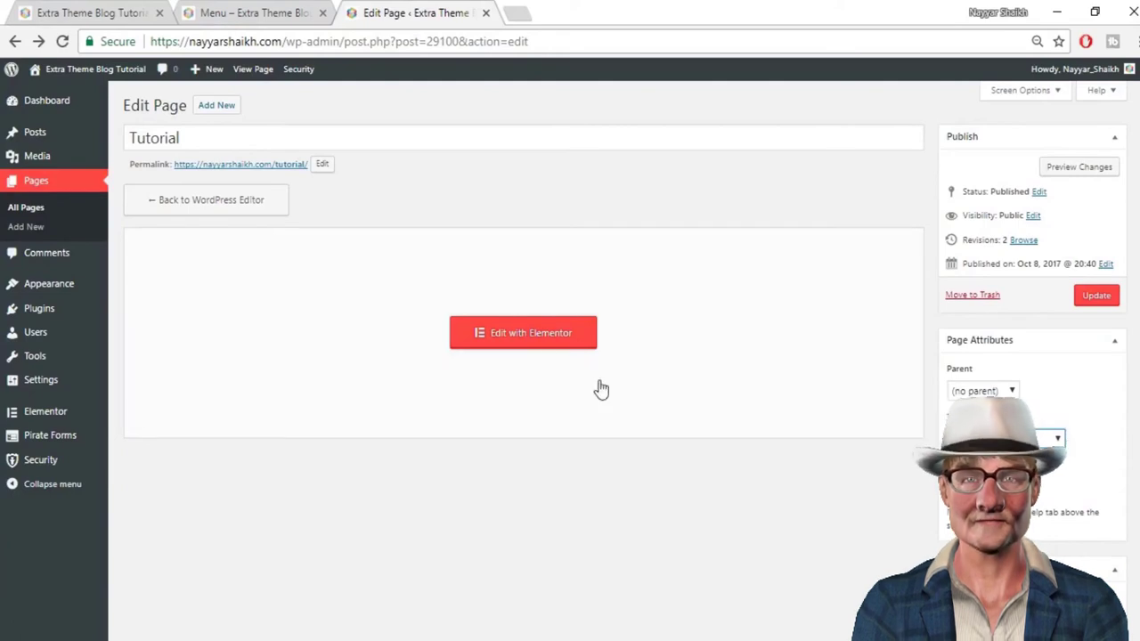
click(553, 346)
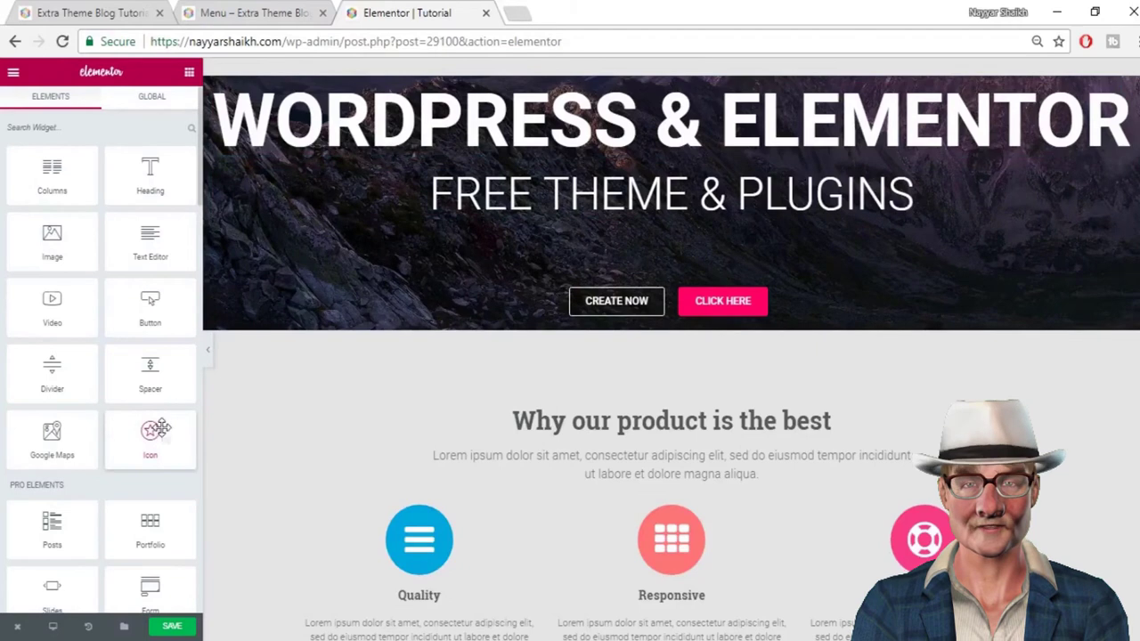
Add a Nav Menu widget above the hero heading and use the Main menu for it
scroll(156, 430, down, 3)
drag(153, 524, 612, 116)
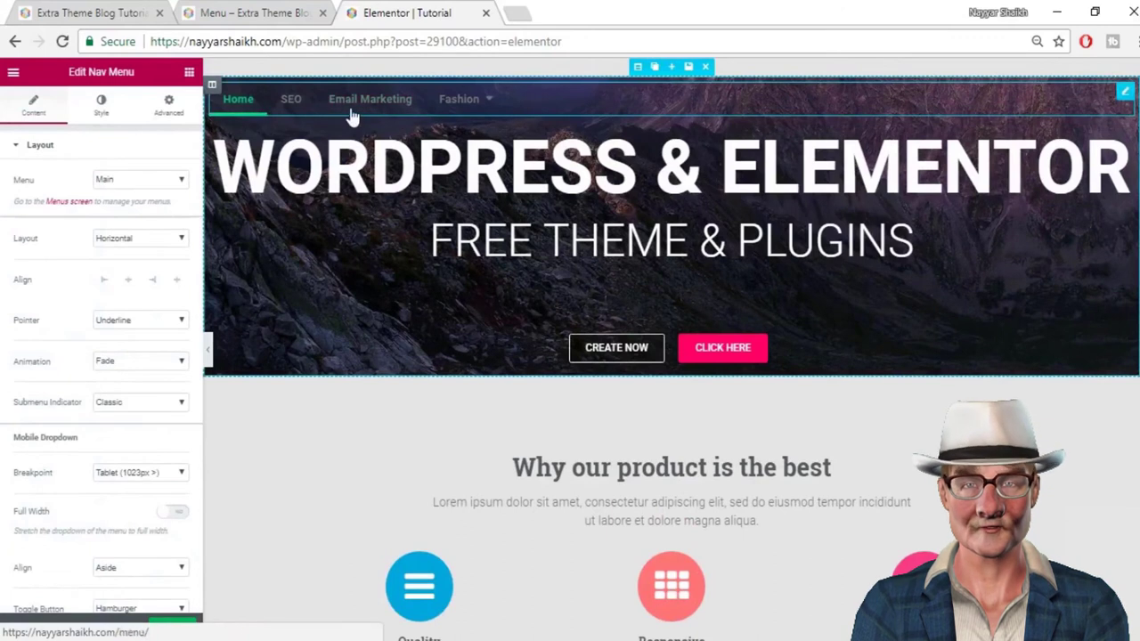
mouse_move(472, 122)
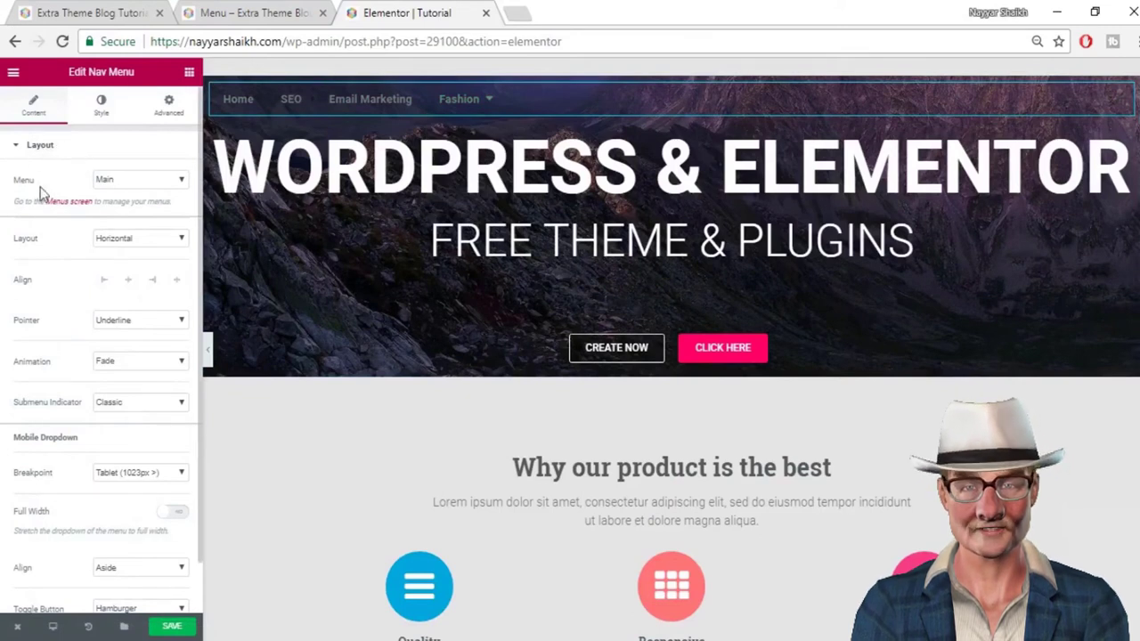
click(131, 181)
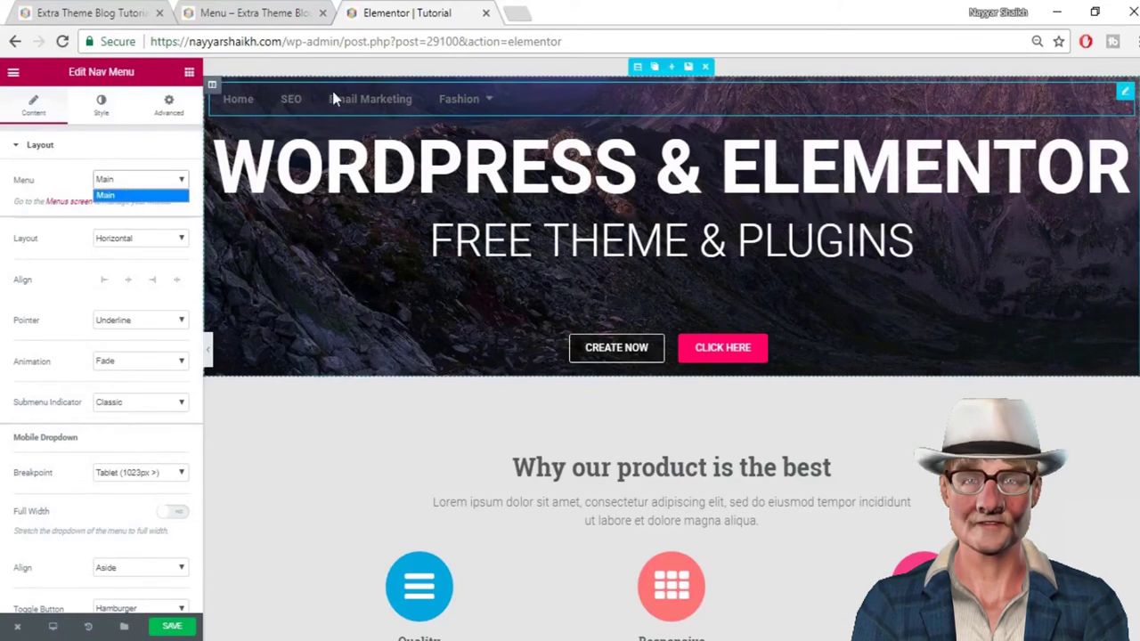
click(127, 197)
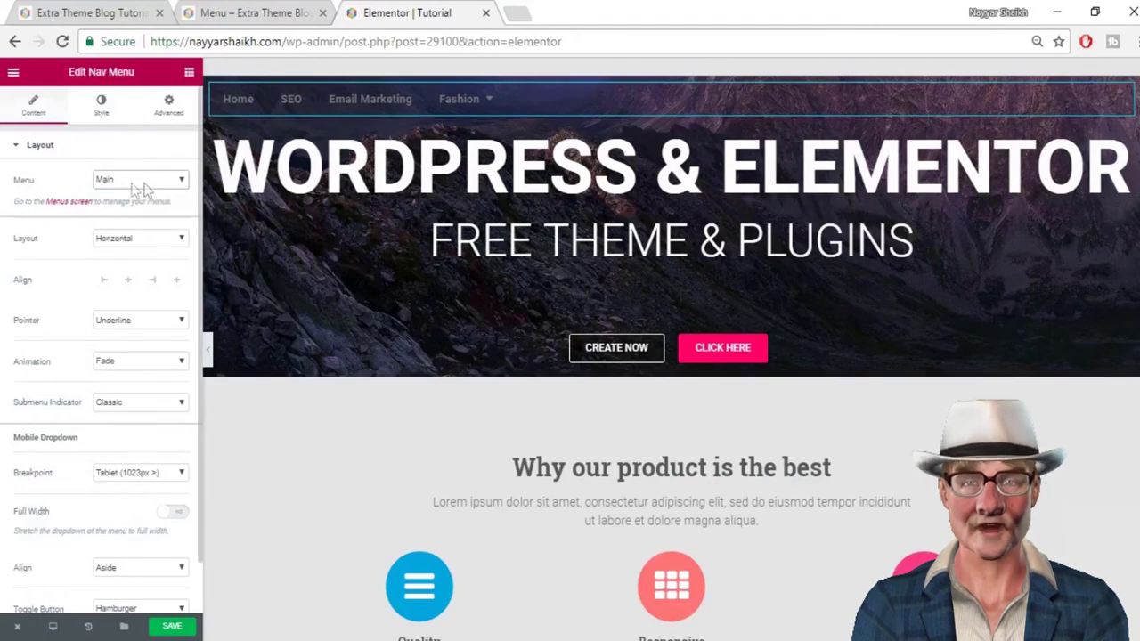
Try the Vertical and Dropdown layouts on the nav menu and return it to Horizontal
click(154, 245)
click(147, 267)
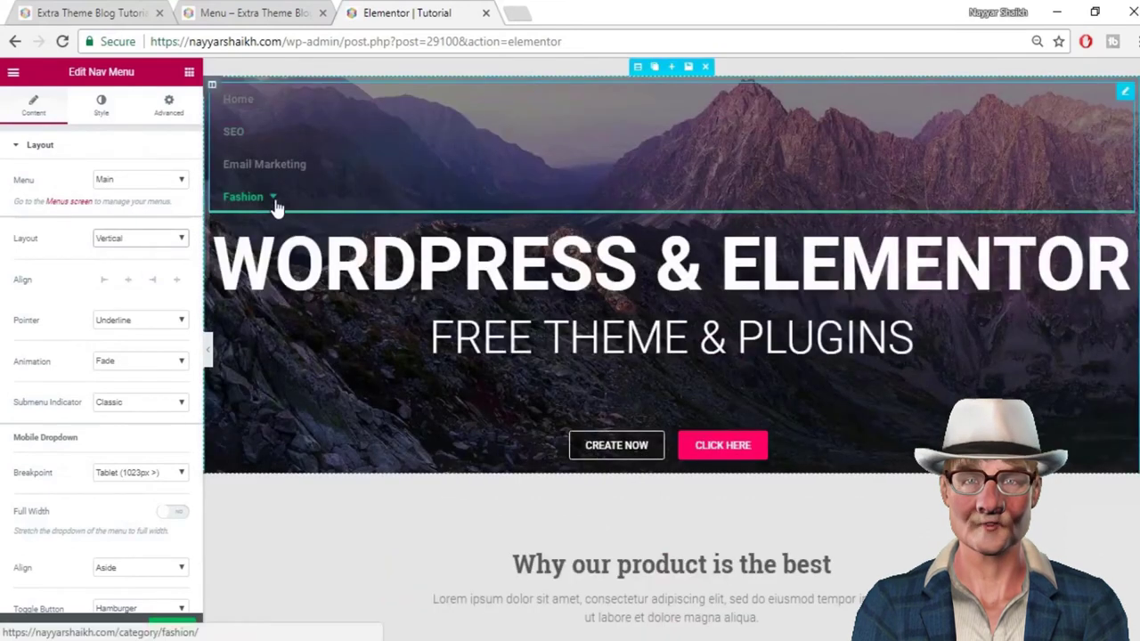
click(123, 239)
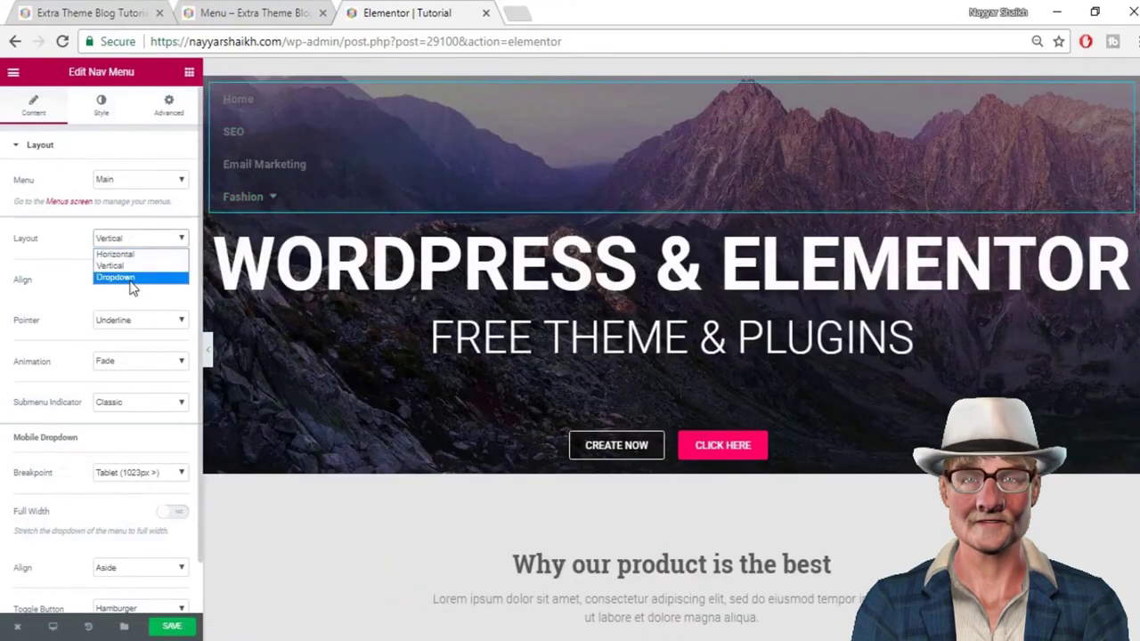
click(132, 278)
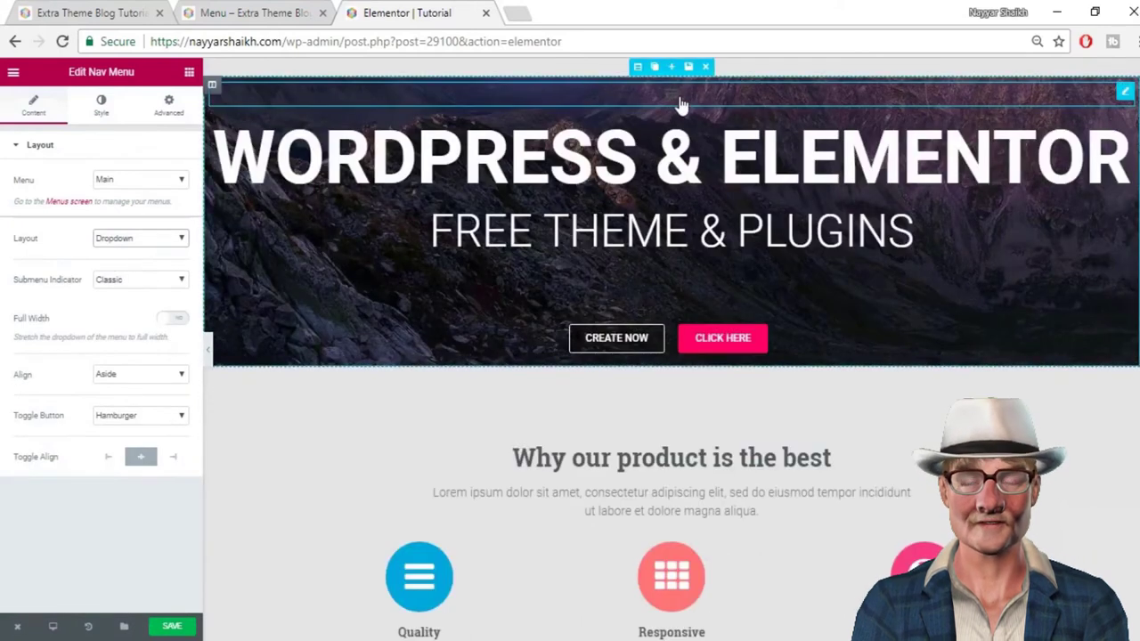
click(159, 249)
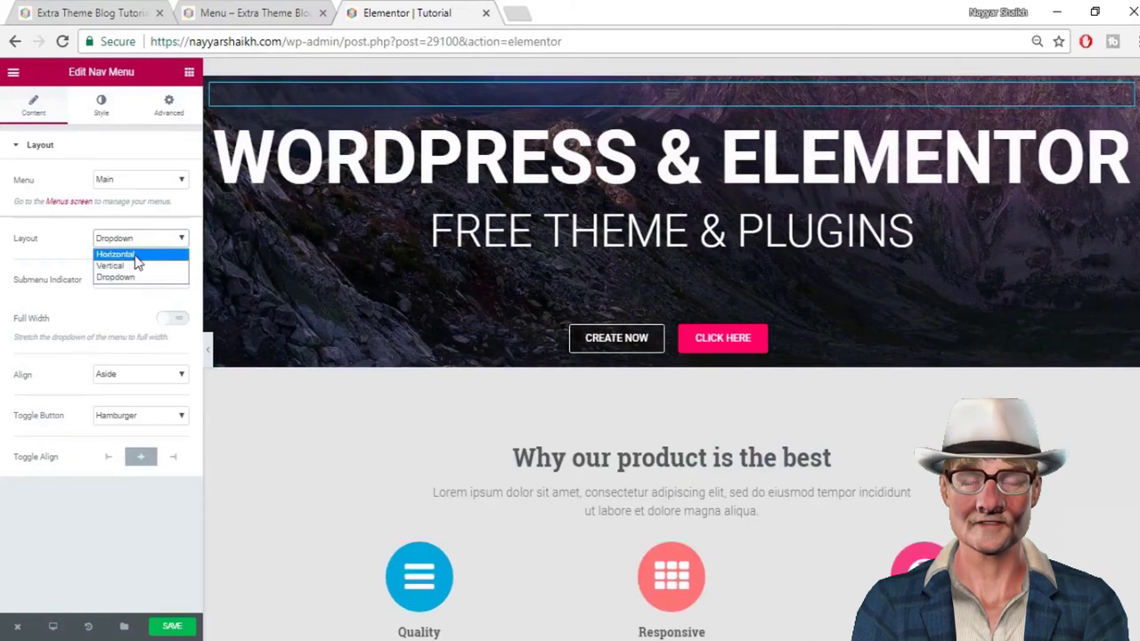
click(134, 255)
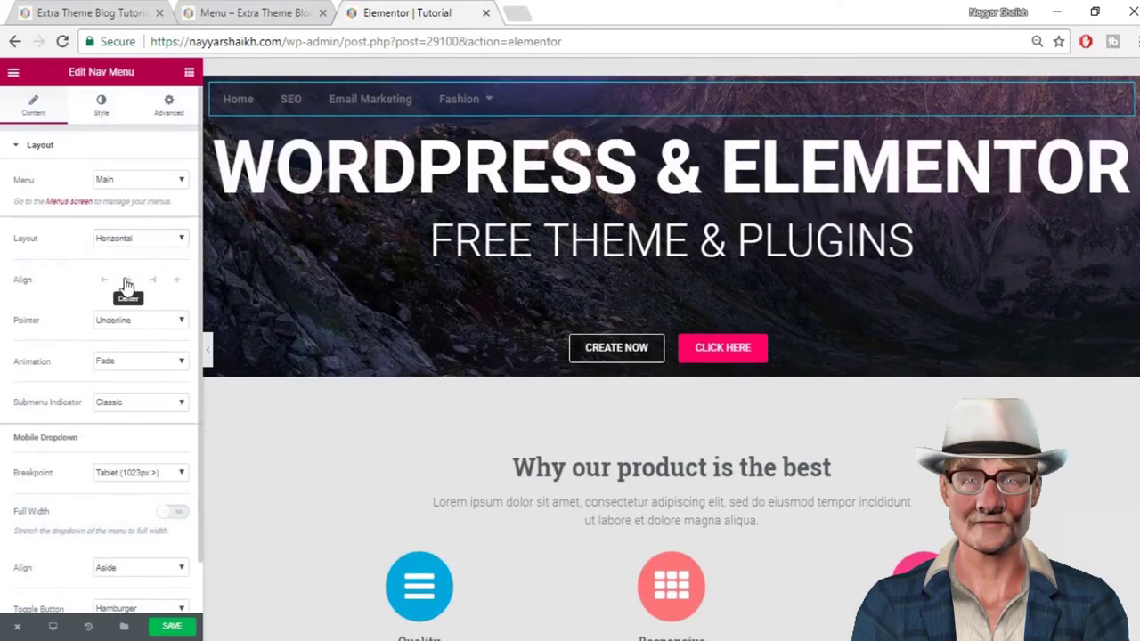
Compare the alignment options for the nav menu and align it to the right
click(128, 280)
click(153, 282)
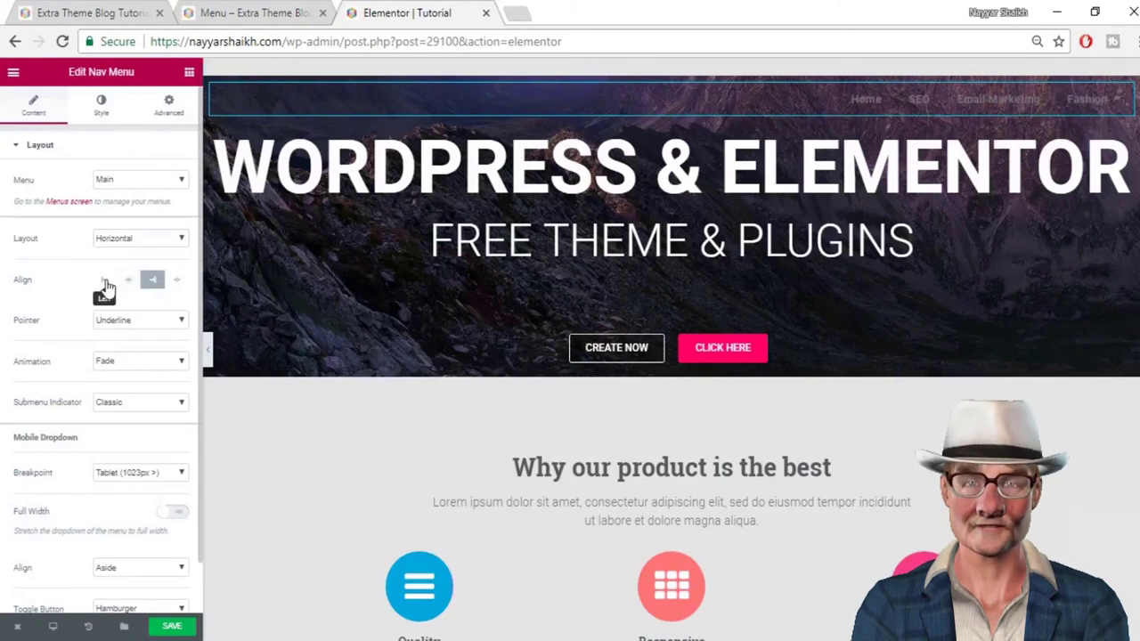
click(105, 282)
click(132, 283)
click(153, 282)
click(176, 281)
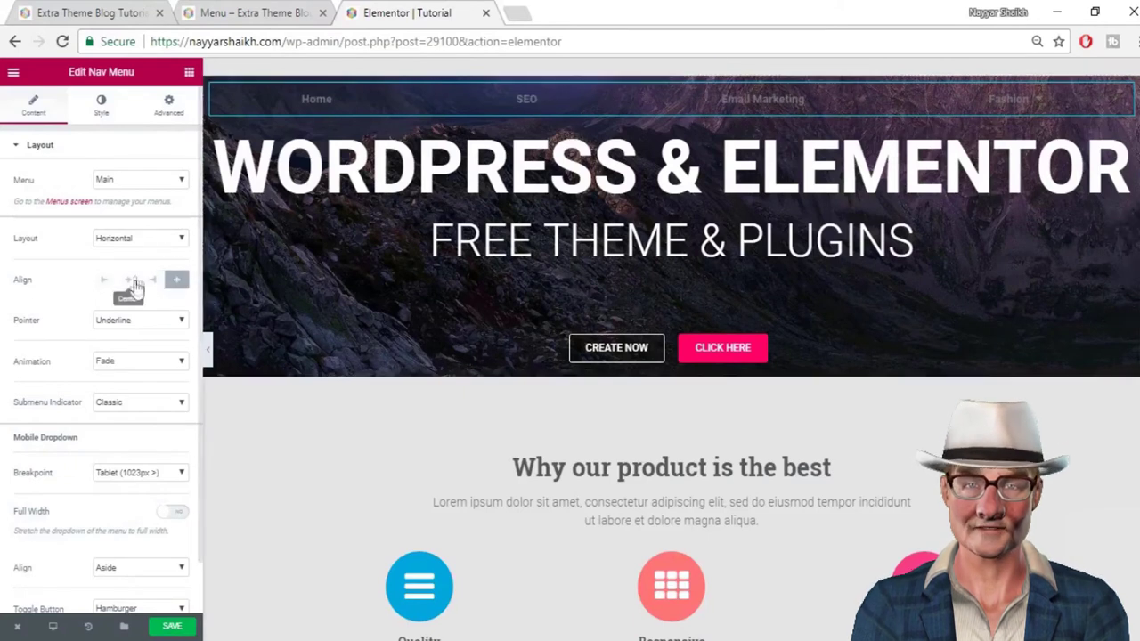
click(153, 283)
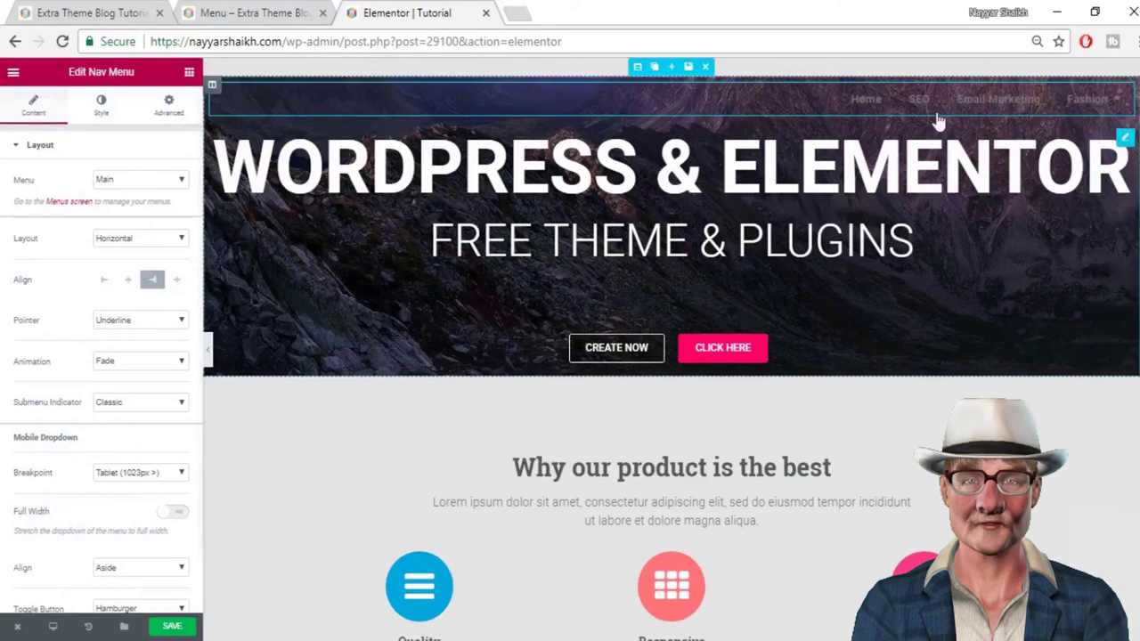
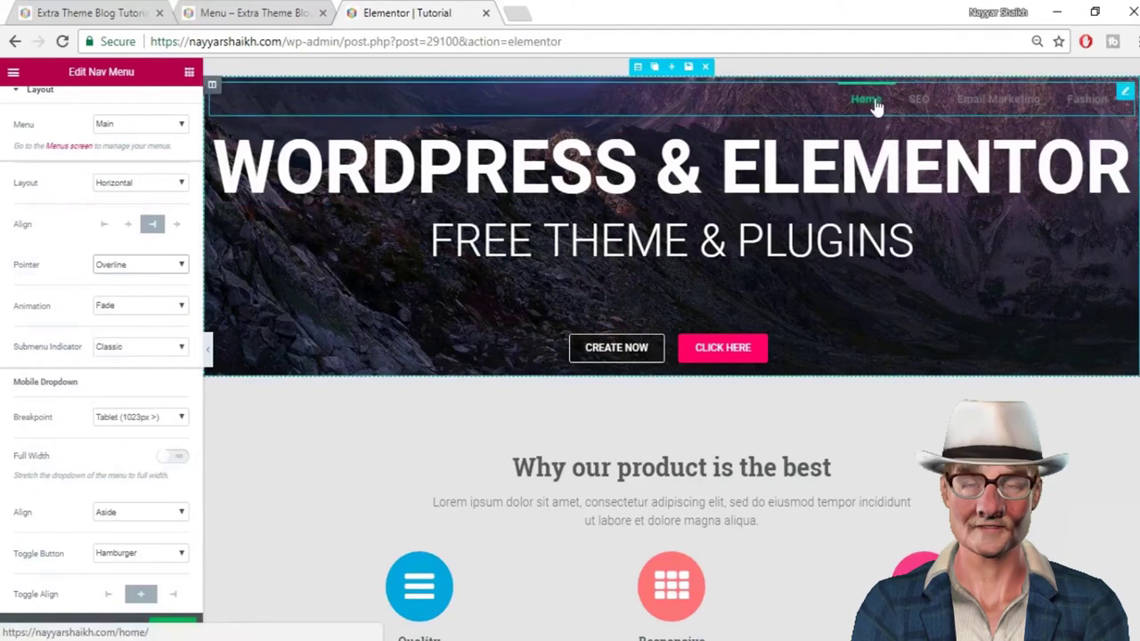
Try the Framed pointer style on the nav menu items and set the pointer to Background
click(143, 264)
click(139, 327)
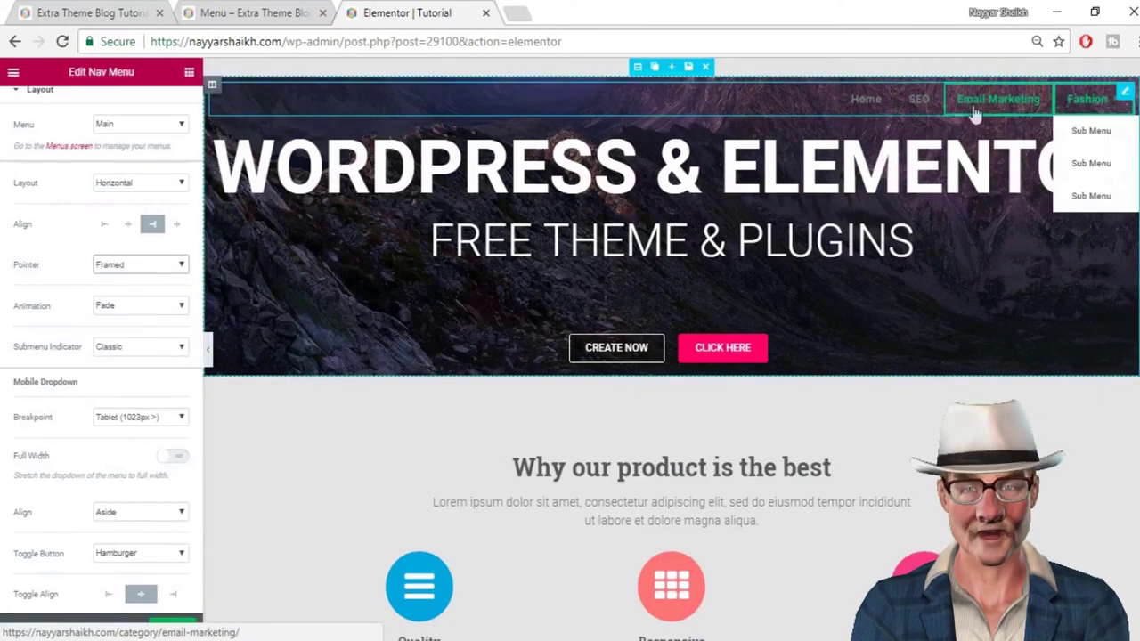
click(140, 307)
click(164, 272)
click(165, 269)
click(148, 339)
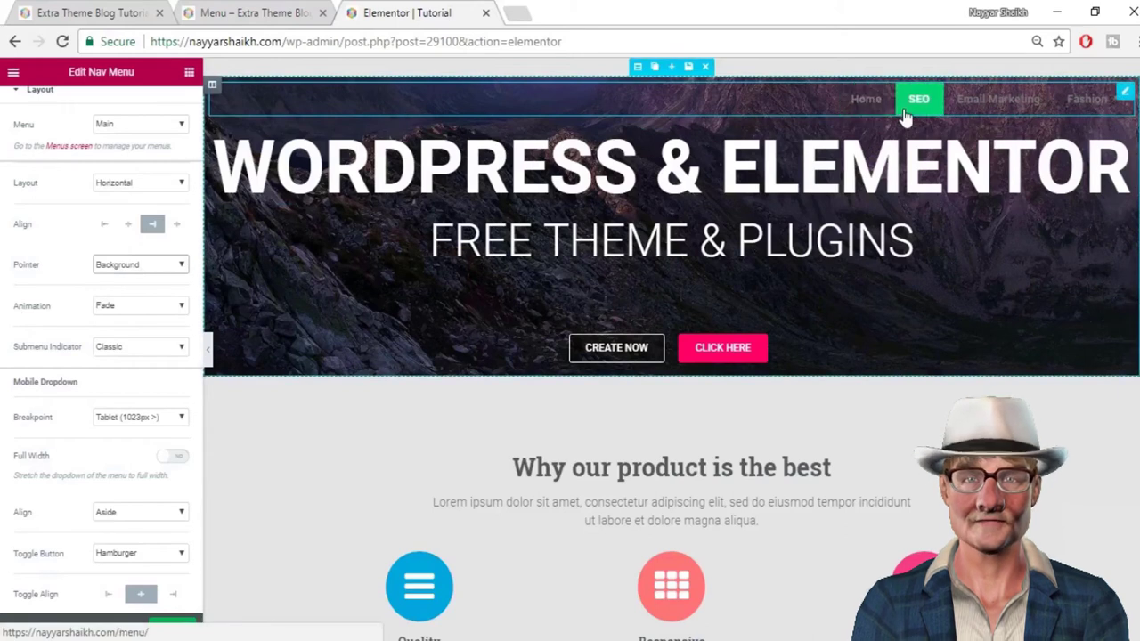
Try the Grow and Sweep Right pointer animations and set the nav menu's animation to Shutter Out Horizontal
click(133, 306)
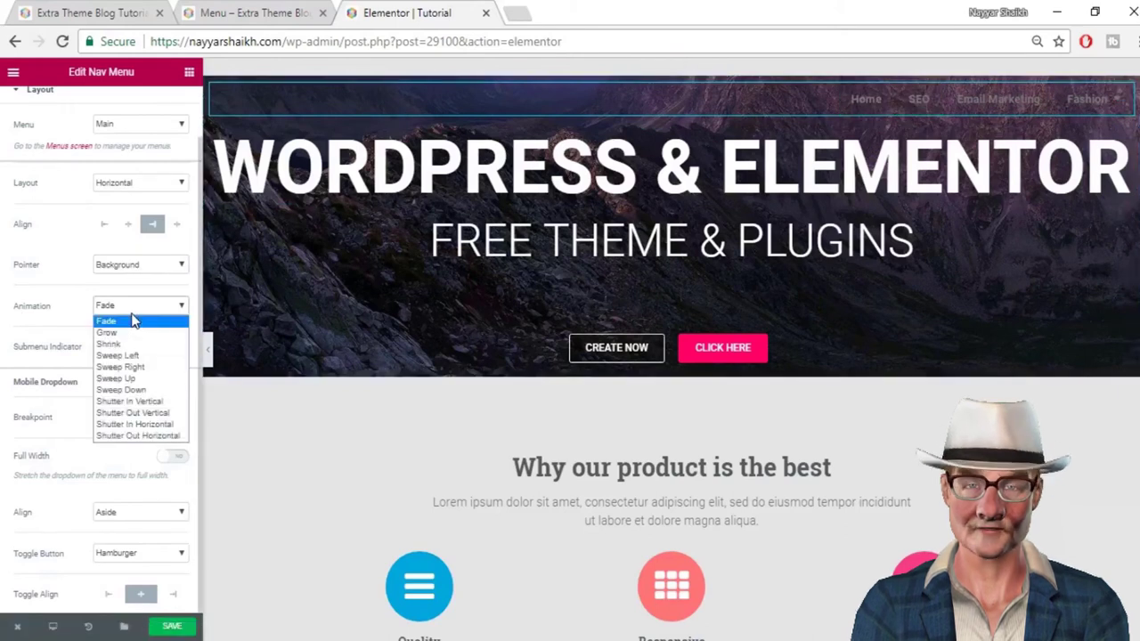
click(133, 333)
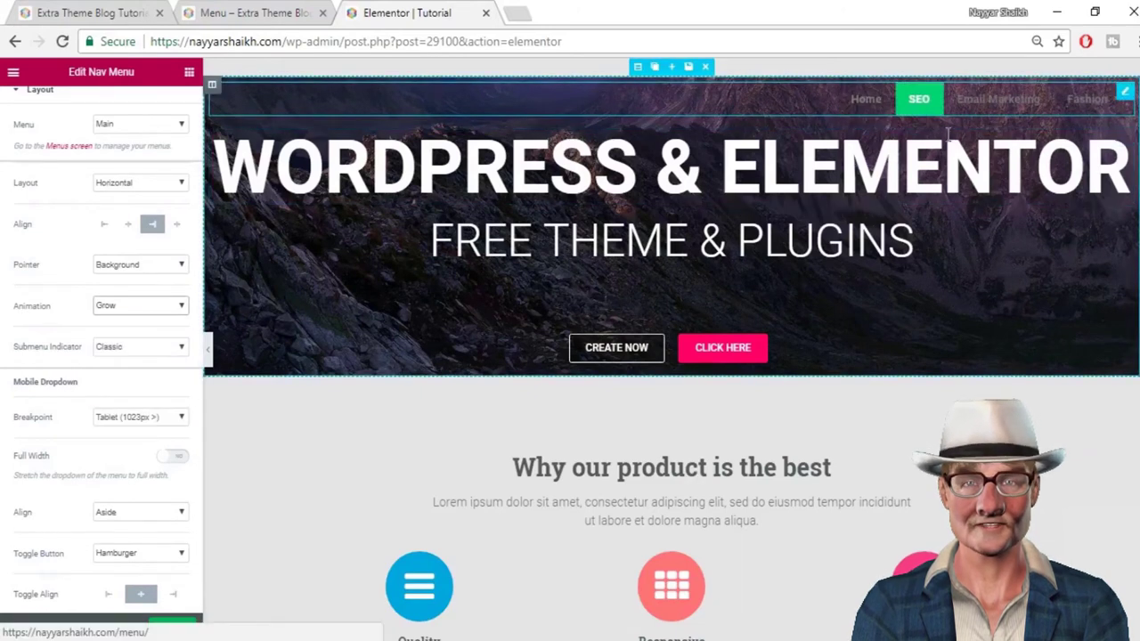
click(136, 346)
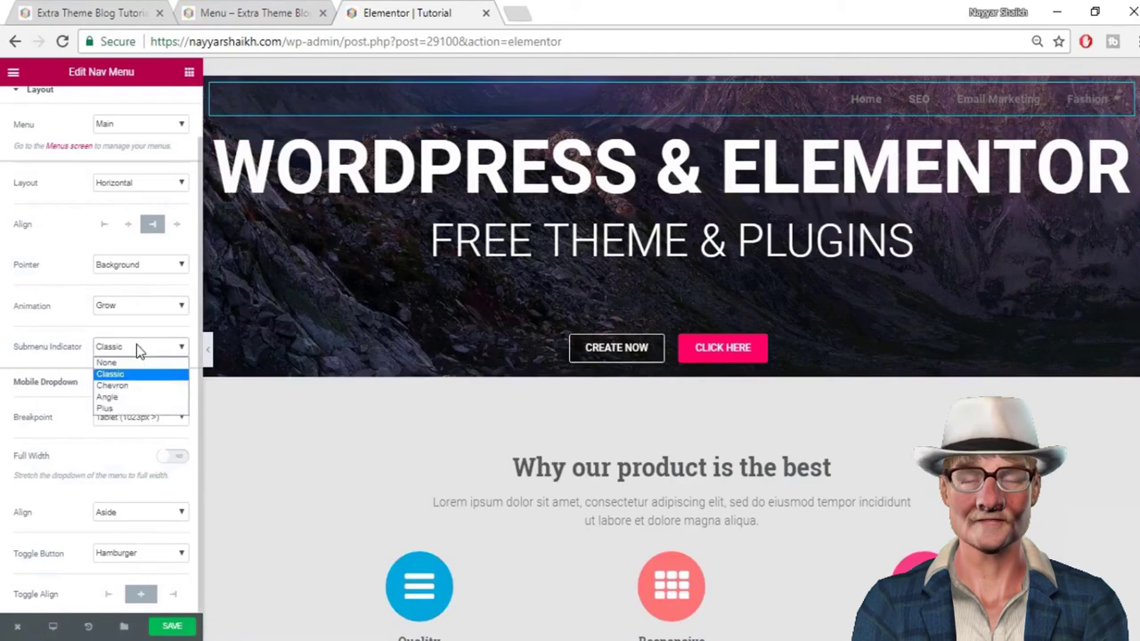
click(138, 313)
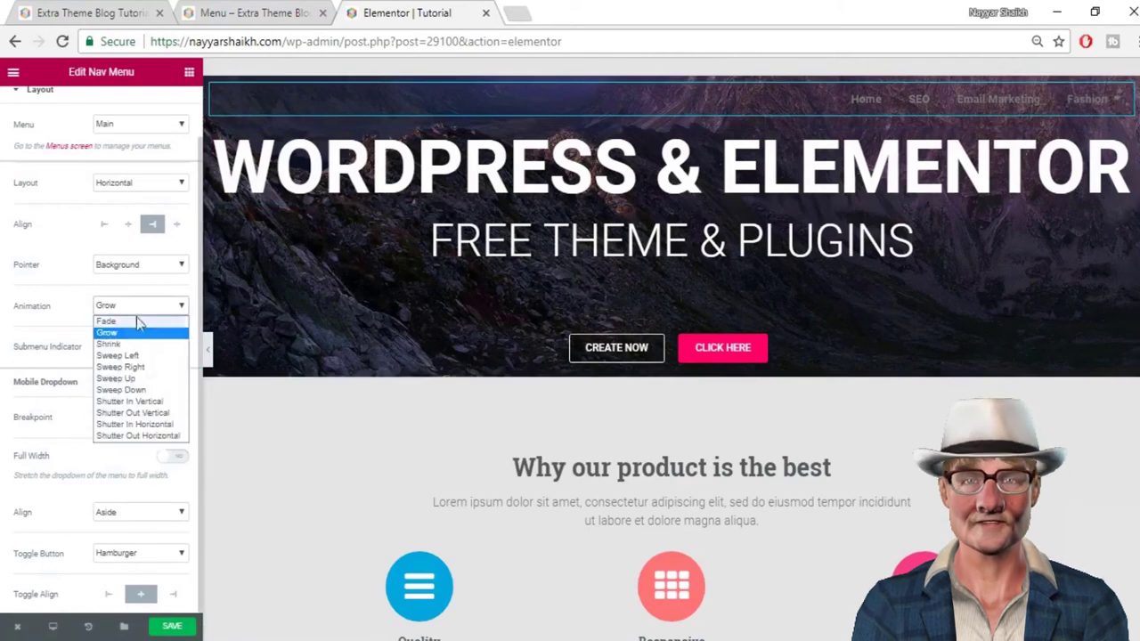
click(153, 367)
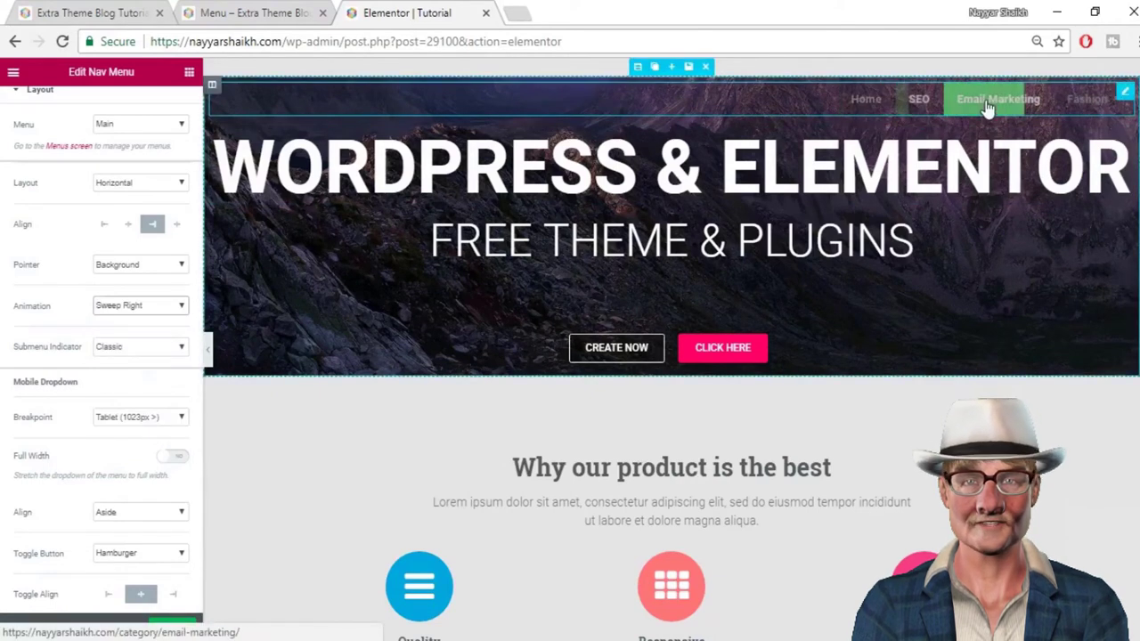
click(140, 305)
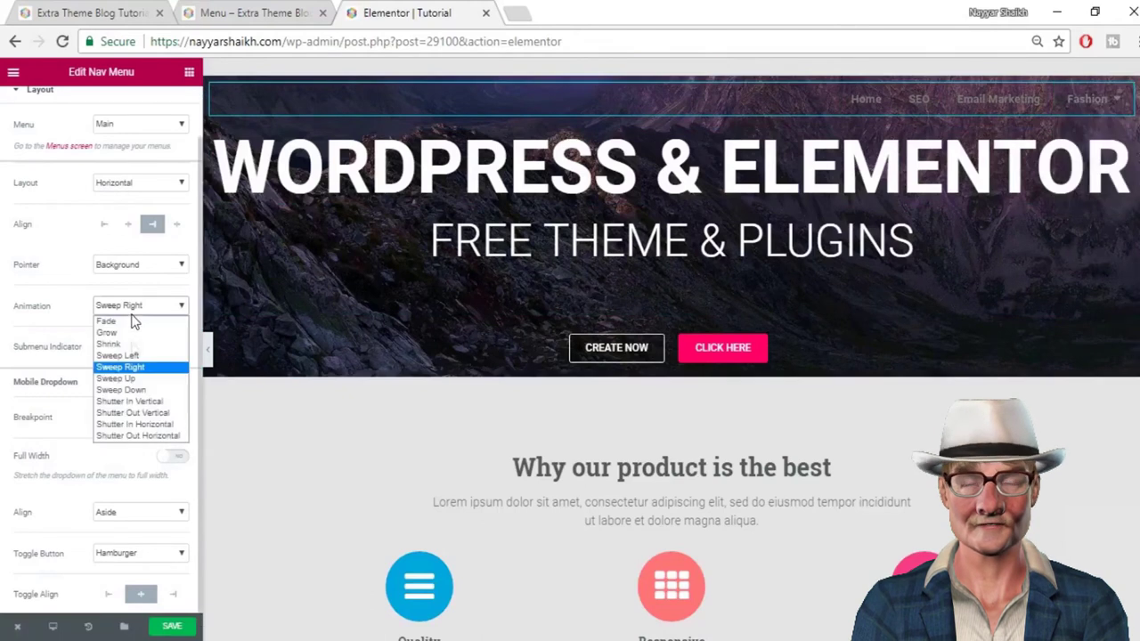
click(151, 436)
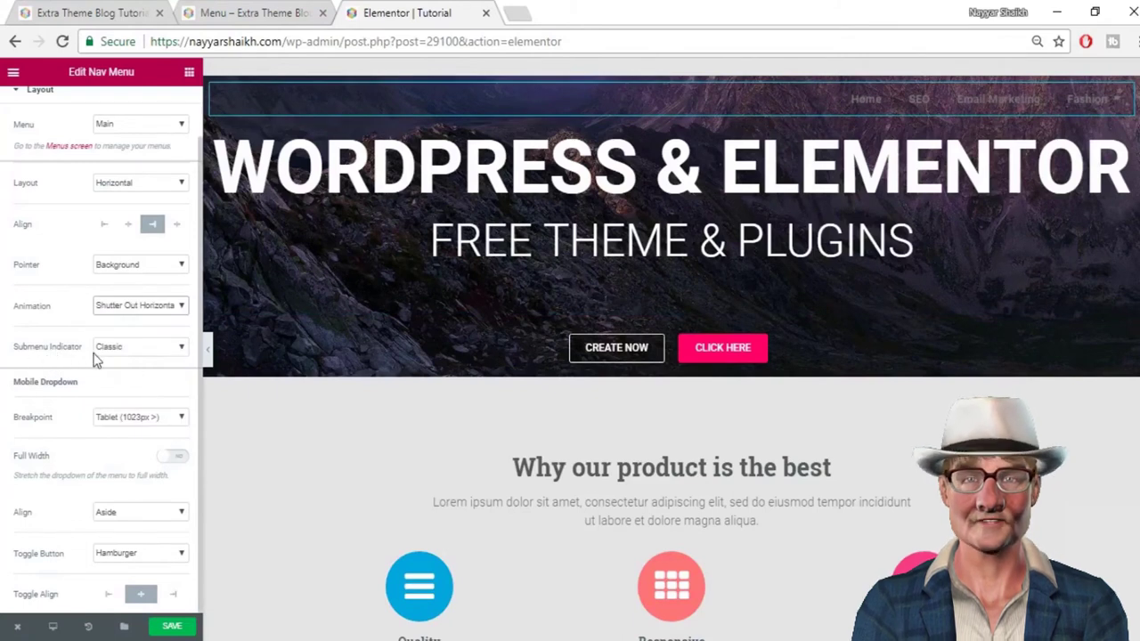
Look at the submenu indicator beside Fashion in the navigation bar of the sample Menu page
click(249, 13)
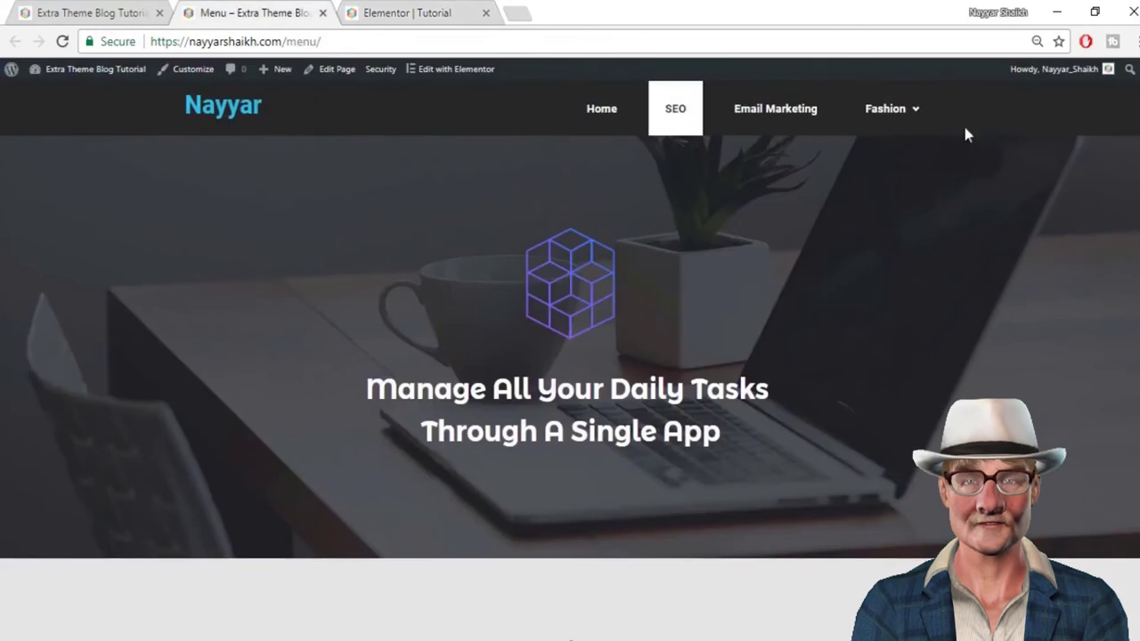
mouse_move(929, 127)
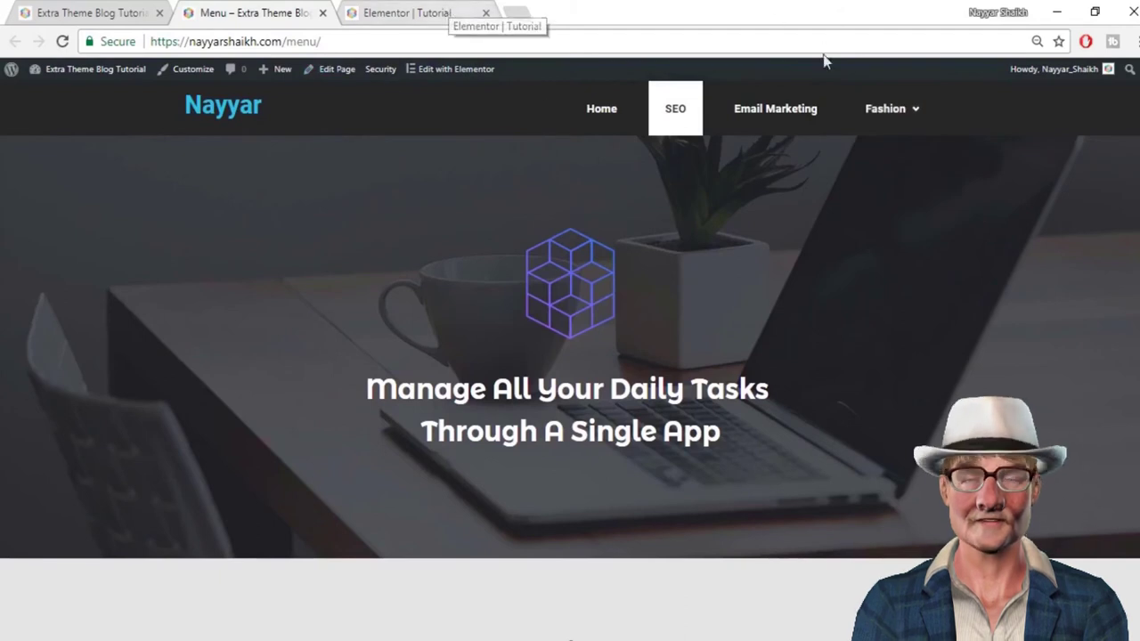
Check the Fashion submenu on the sample page, return to the Elementor editor and set the nav menu's submenu indicator to None
mouse_move(888, 124)
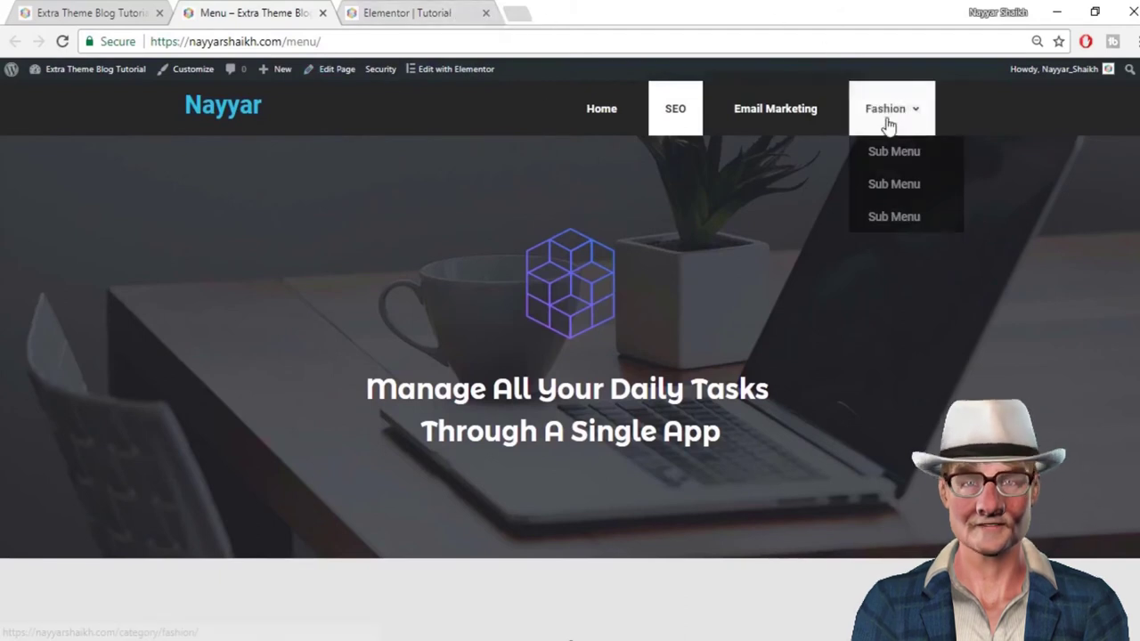
click(378, 9)
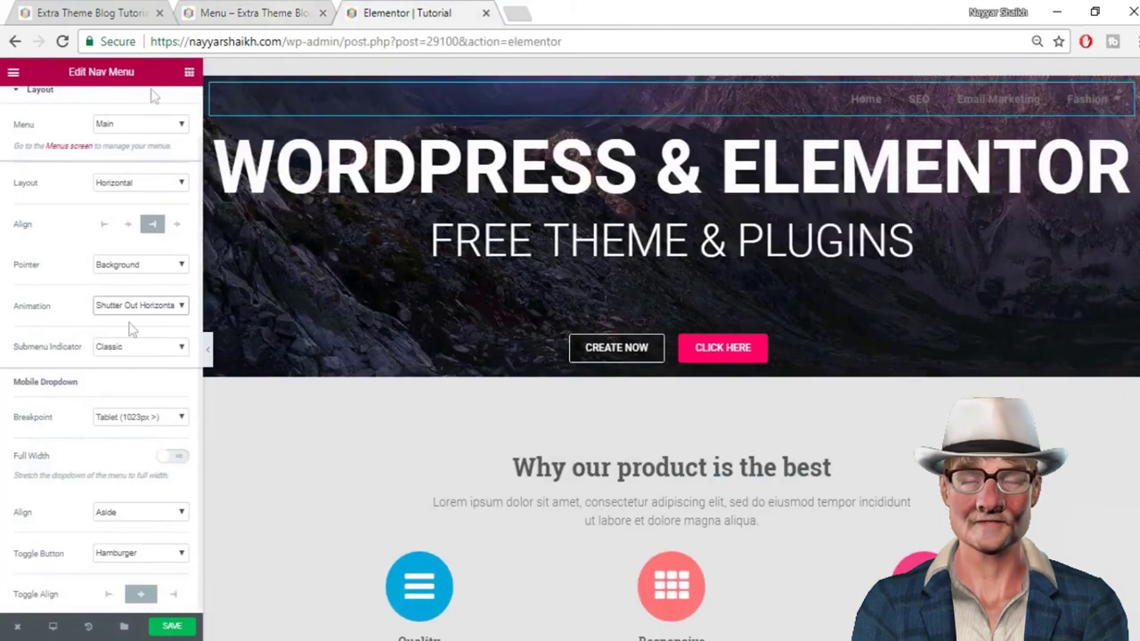
click(140, 349)
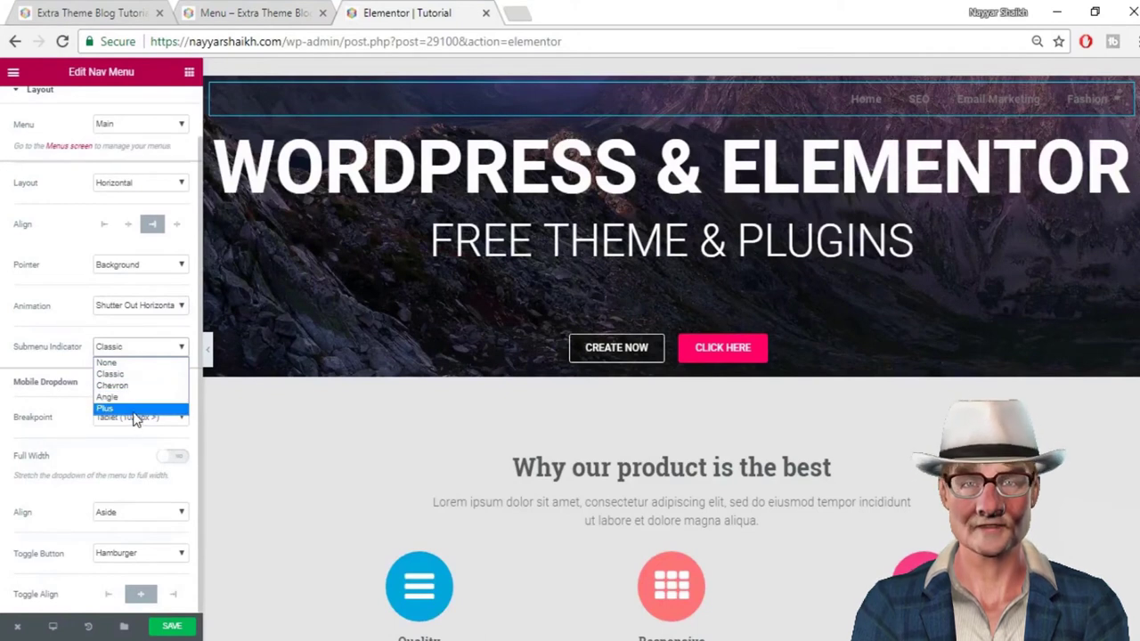
click(129, 364)
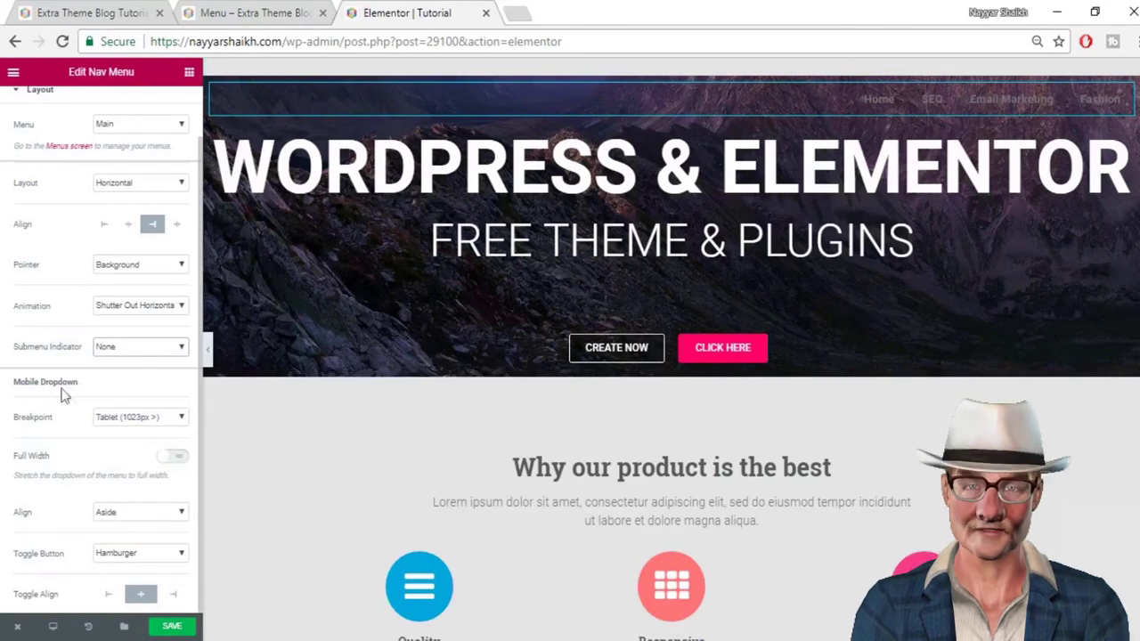
Set the text color of the nav menu items in their Normal state to white (#ffffff)
scroll(101, 565, up, 1)
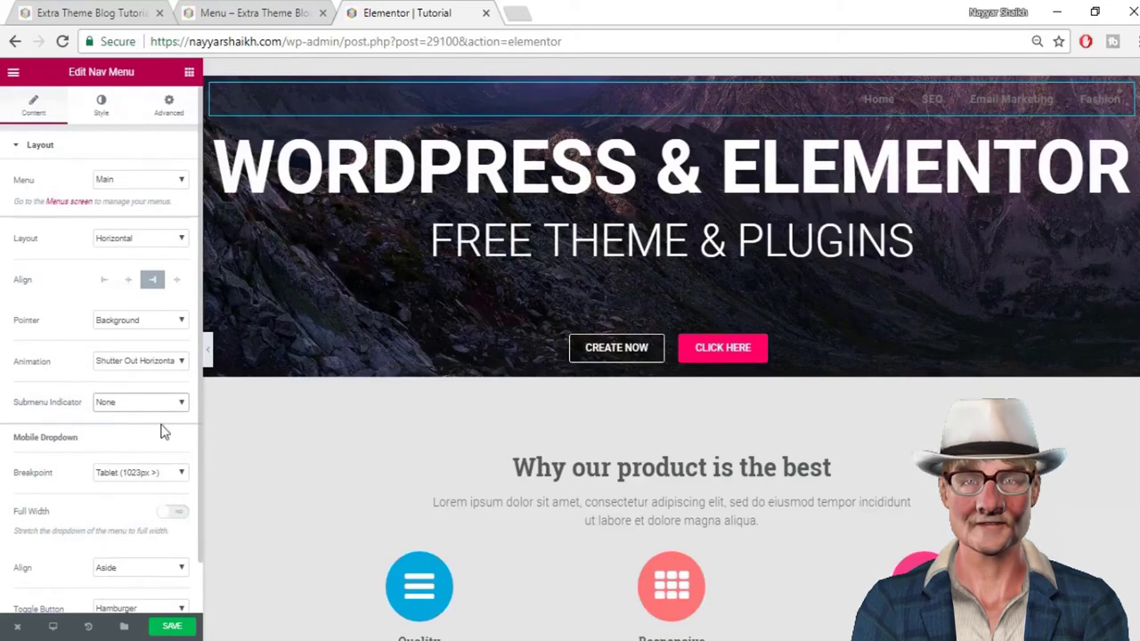
click(101, 125)
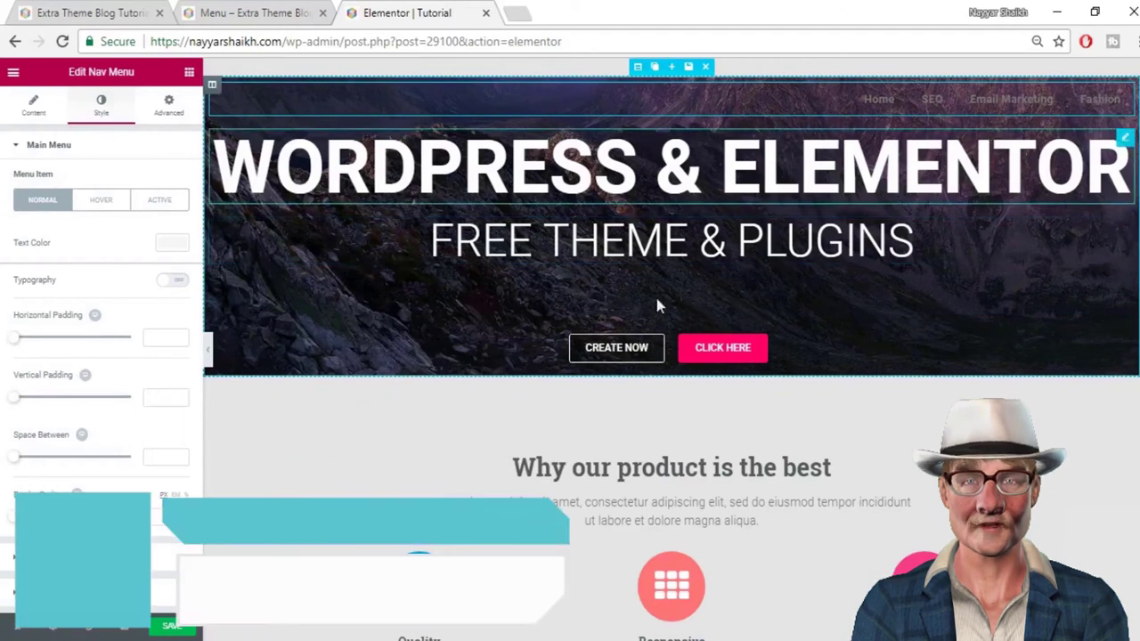
click(163, 245)
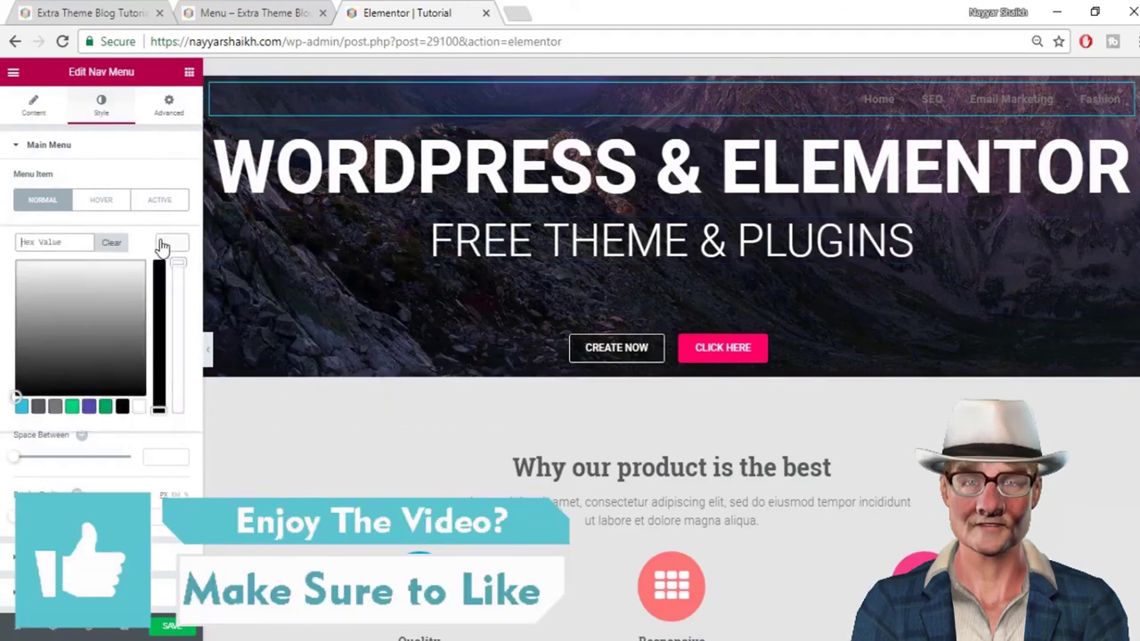
click(139, 407)
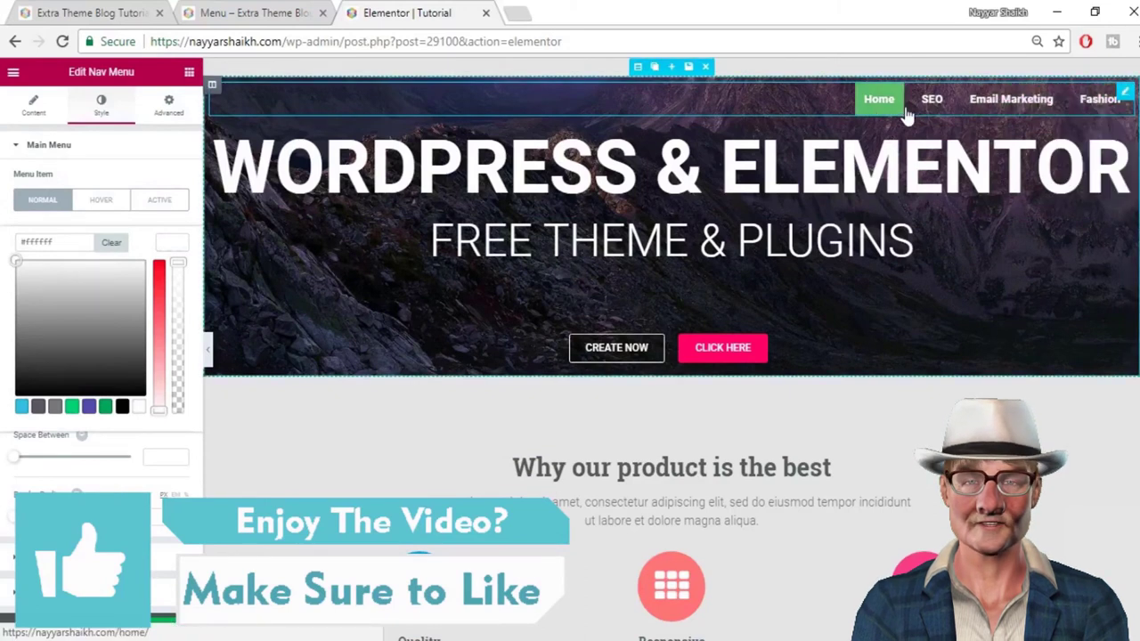
click(167, 257)
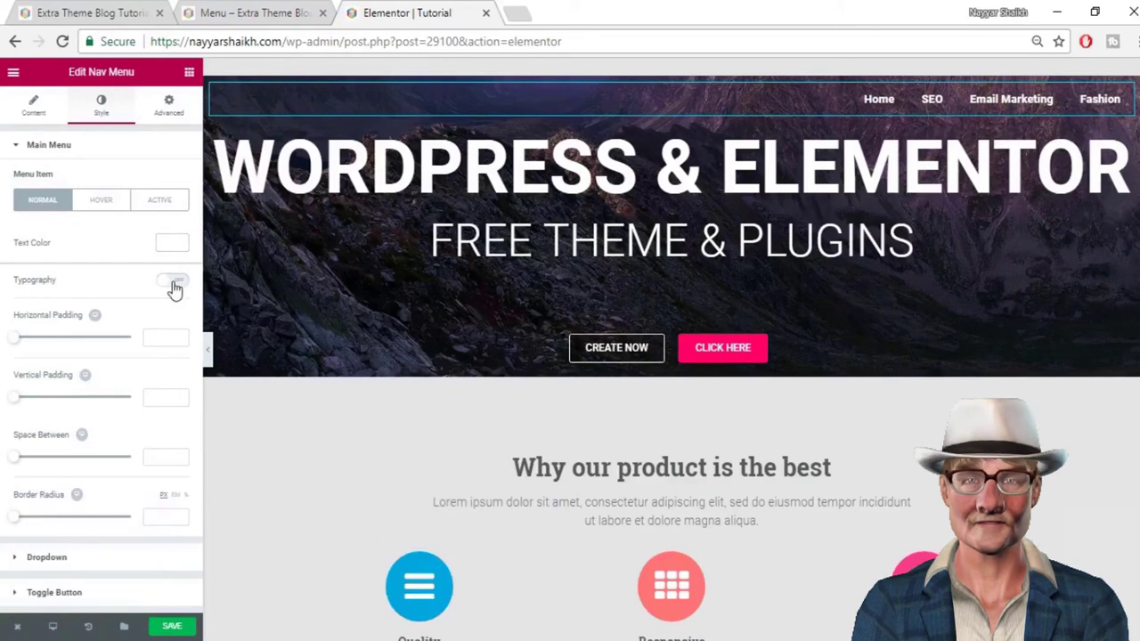
Enable custom typography for the menu items with size 26 px, the Roboto family and weight 400
click(173, 281)
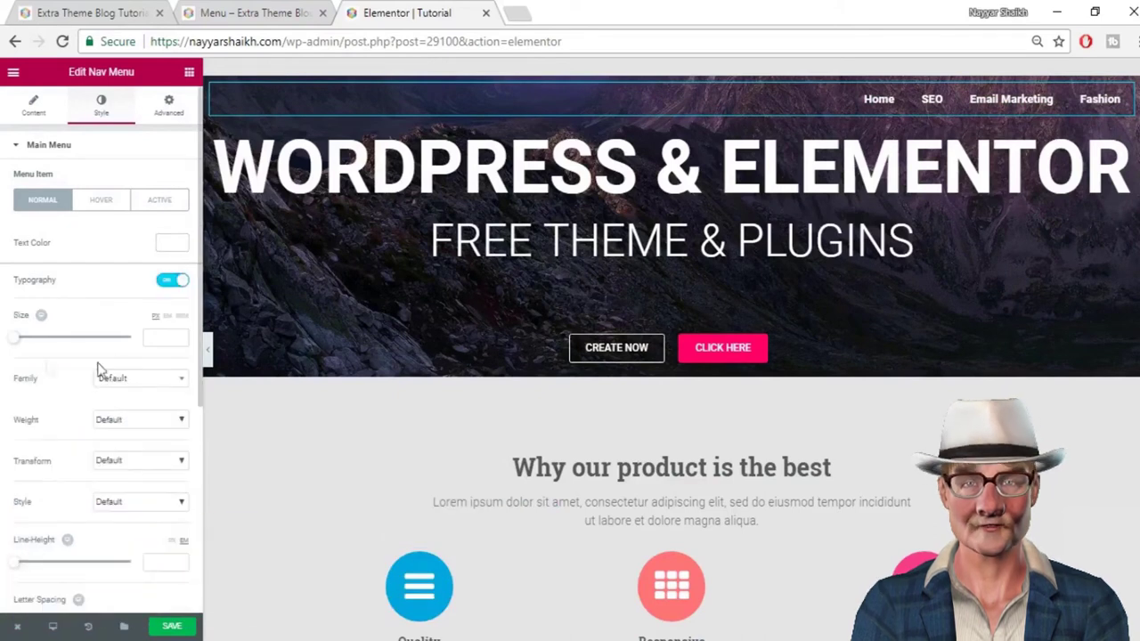
mouse_move(12, 347)
mouse_down()
mouse_move(38, 348)
mouse_move(28, 350)
mouse_up()
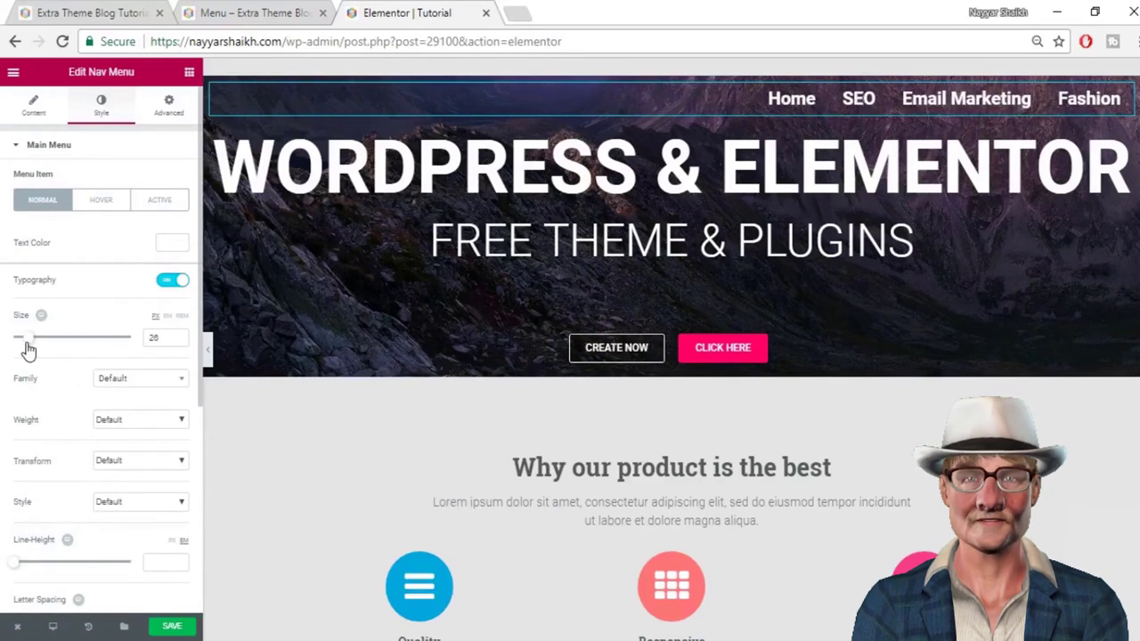
click(127, 381)
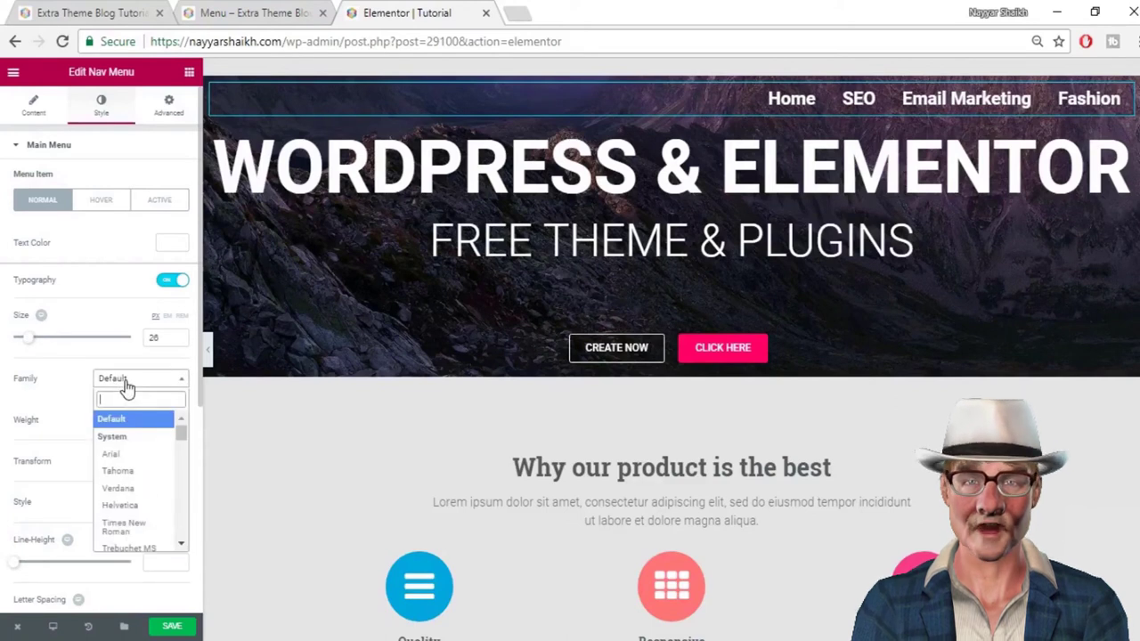
text(rob)
key(Return)
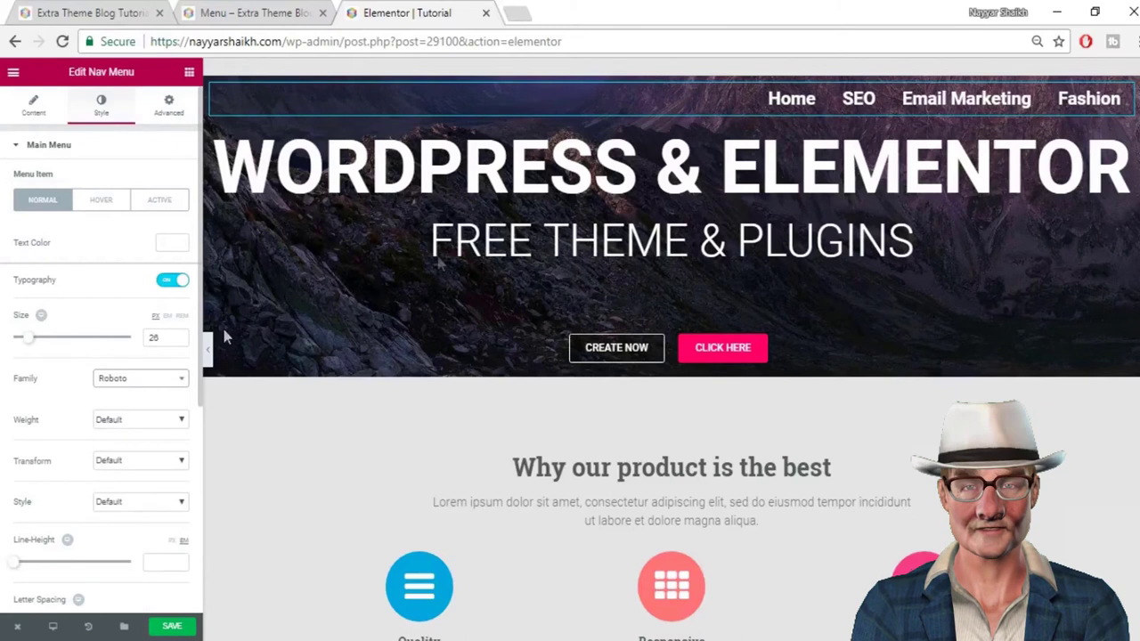
click(136, 420)
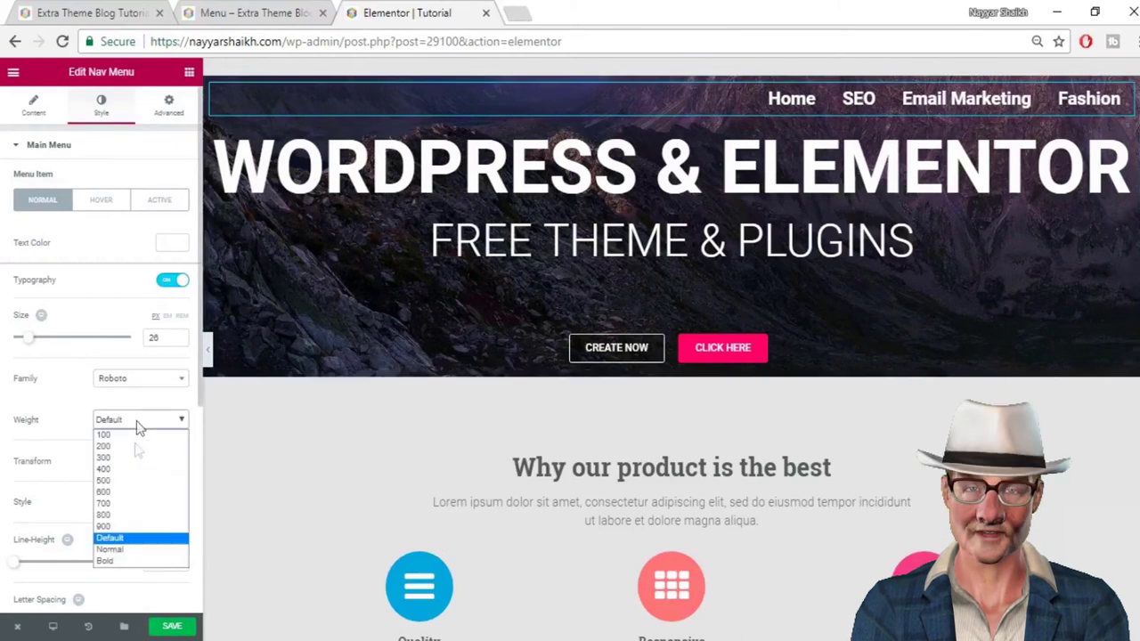
click(130, 470)
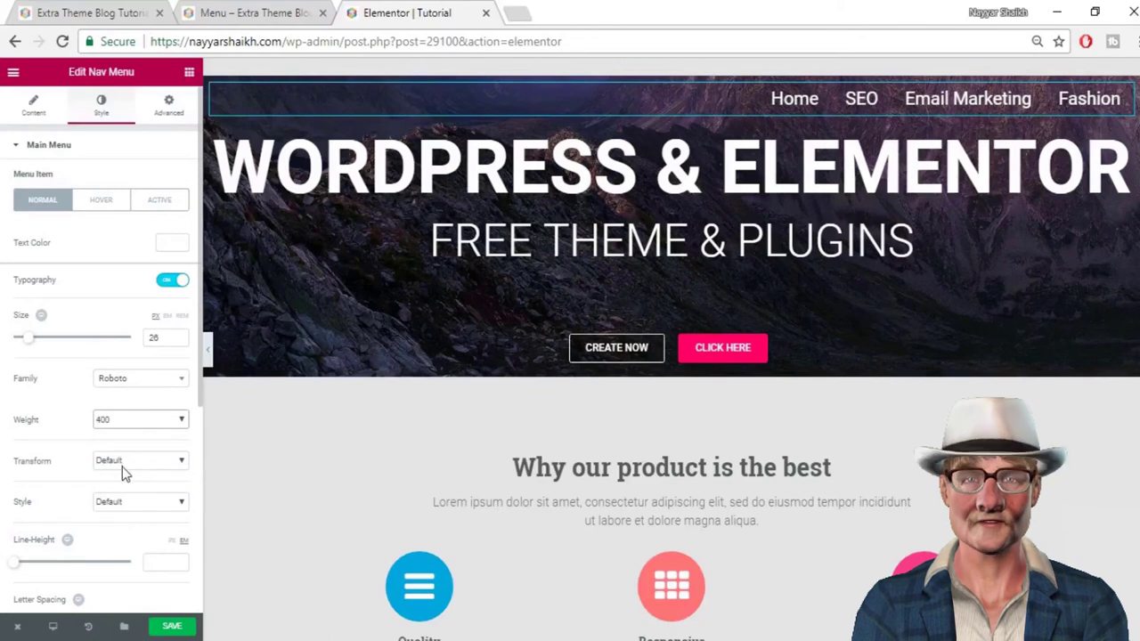
Set the letter spacing of the menu items to 2.2
scroll(121, 466, down, 1)
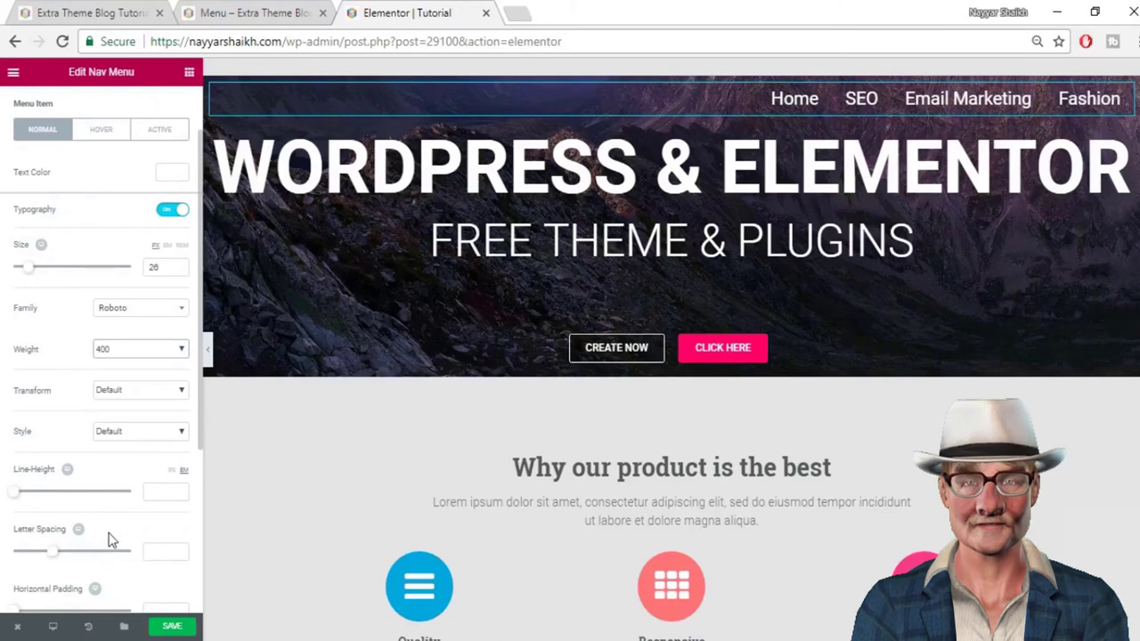
scroll(109, 533, down, 1)
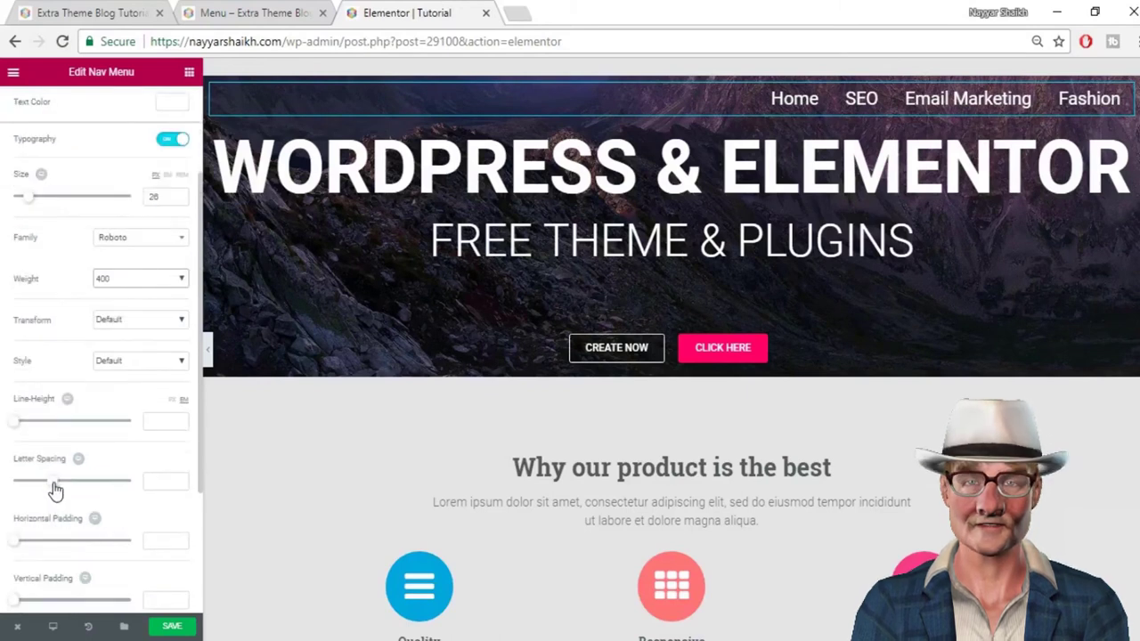
drag(55, 487, 72, 488)
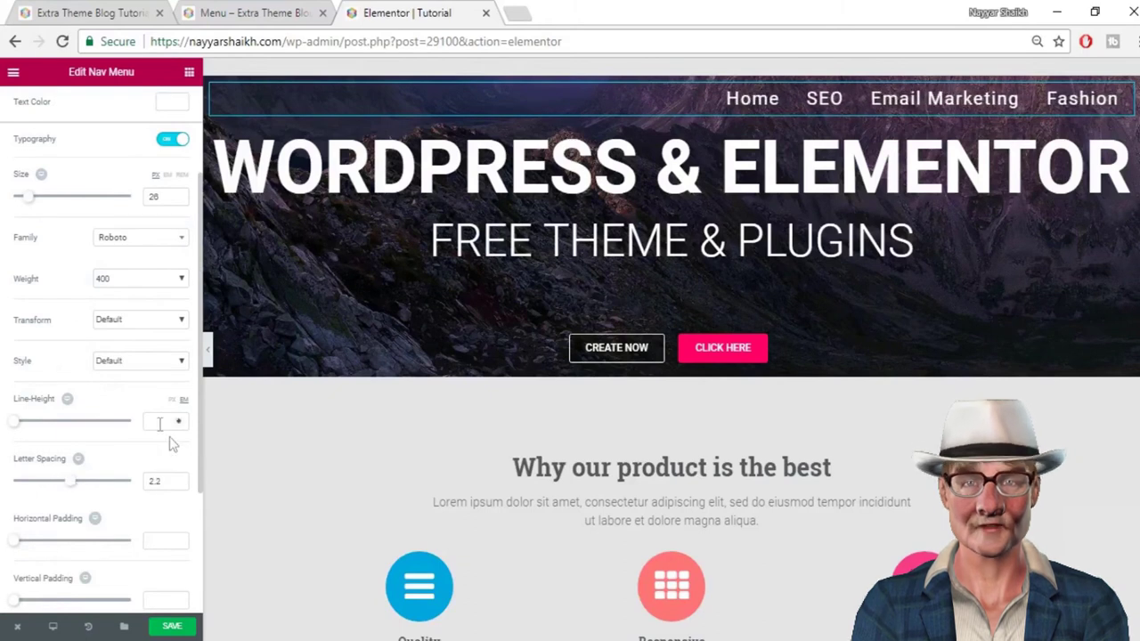
Try a horizontal padding of 0 on the menu items and set it to 30
scroll(170, 454, down, 1)
scroll(128, 494, down, 1)
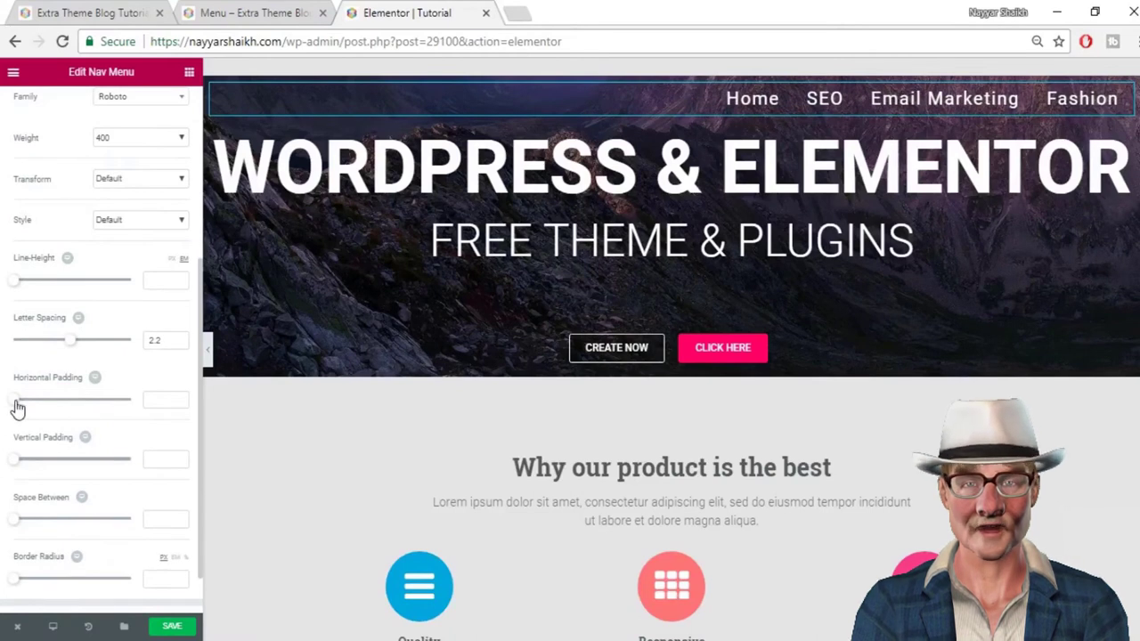
mouse_move(18, 407)
mouse_down()
mouse_move(69, 407)
mouse_move(3, 417)
mouse_up()
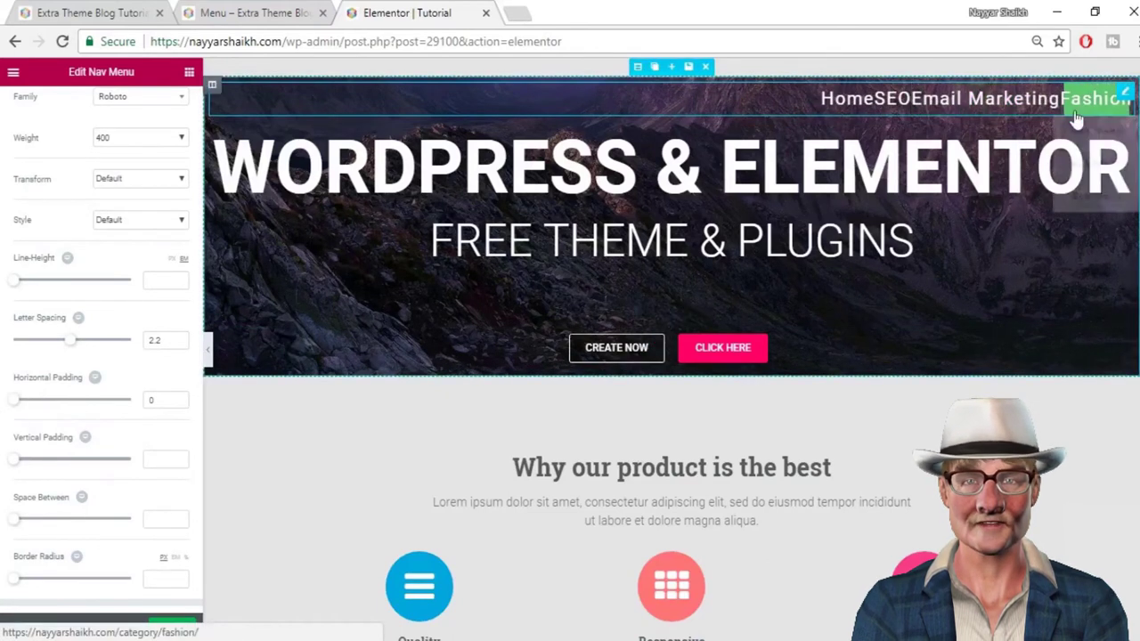
drag(18, 401, 79, 412)
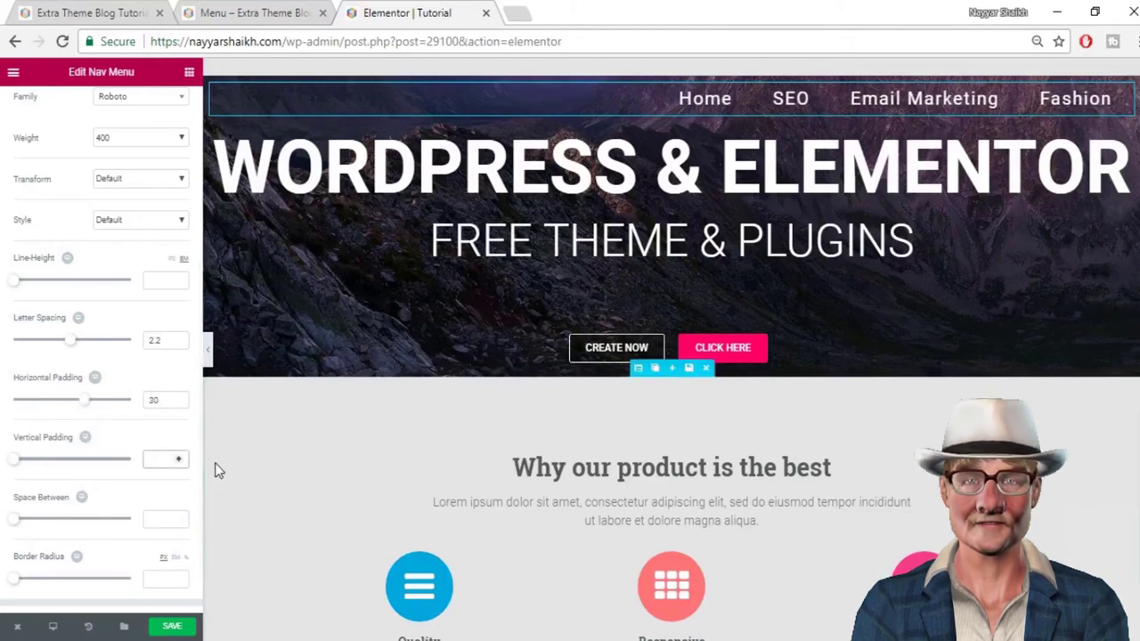
Set the menu items' vertical padding to 19 and the space between them to 5
text(0)
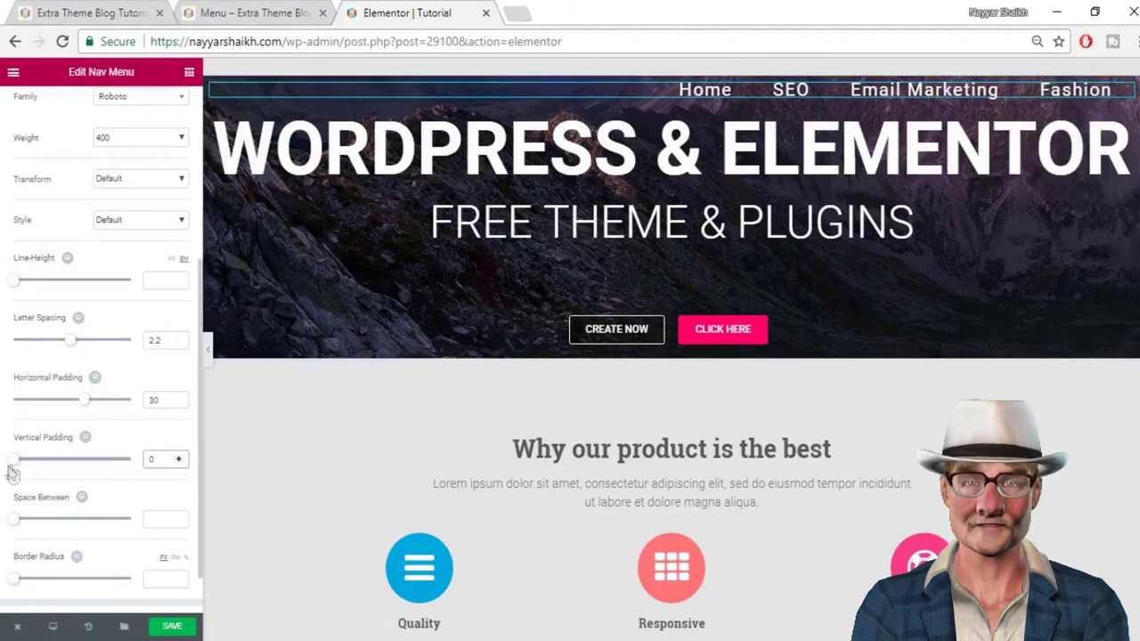
drag(20, 470, 63, 465)
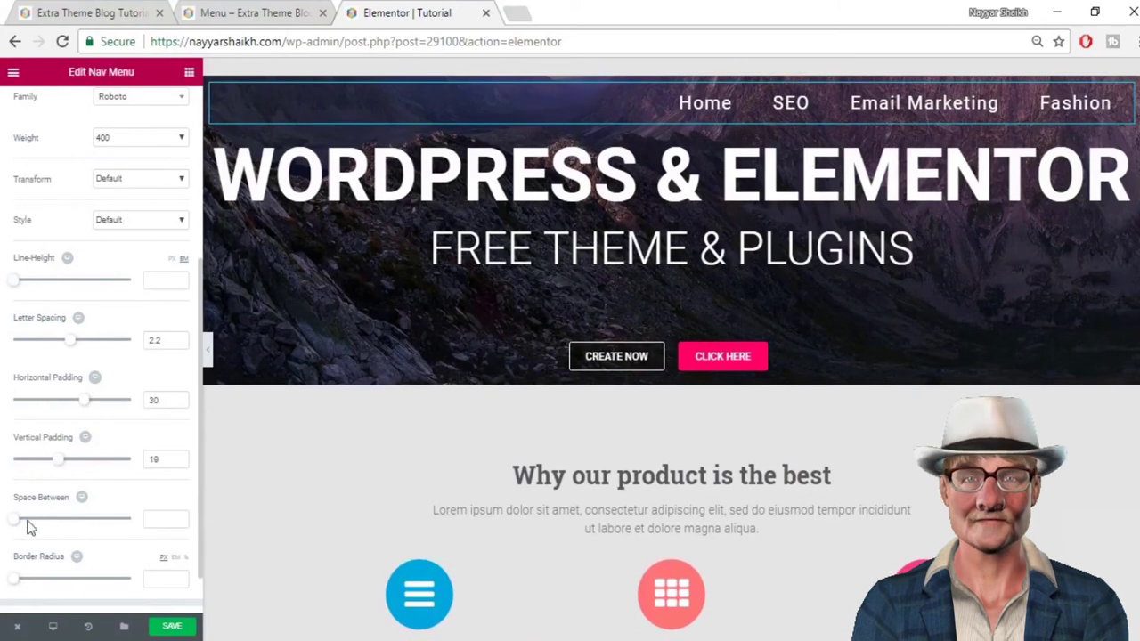
drag(22, 522, 23, 523)
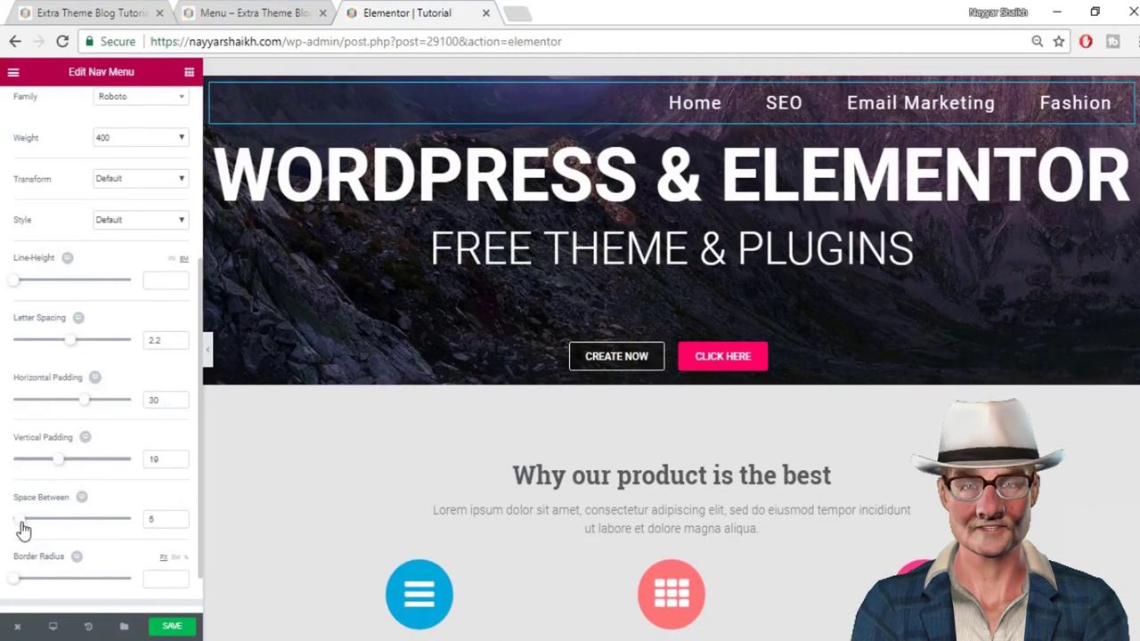
scroll(108, 557, down, 1)
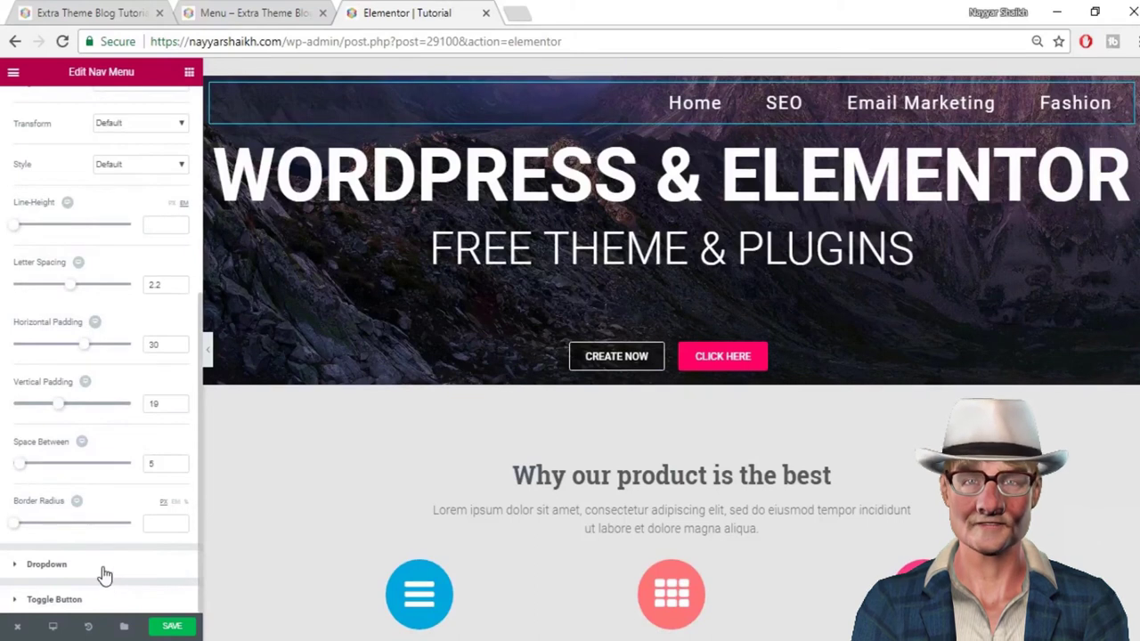
Set the text color of the menu items in their Hover state to white
scroll(104, 575, up, 6)
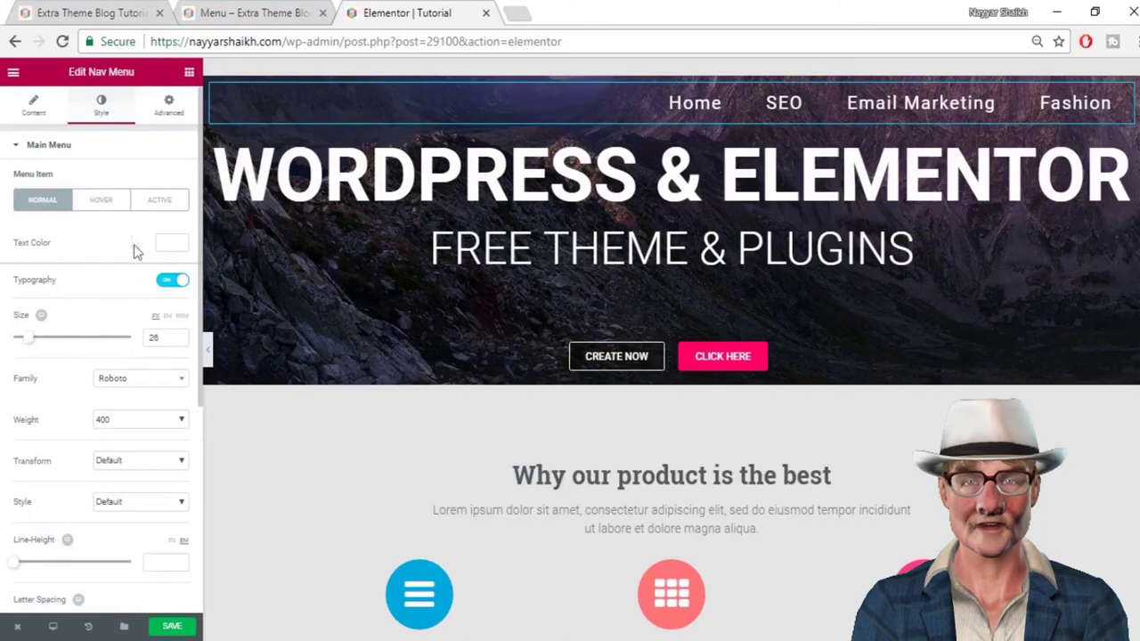
click(101, 201)
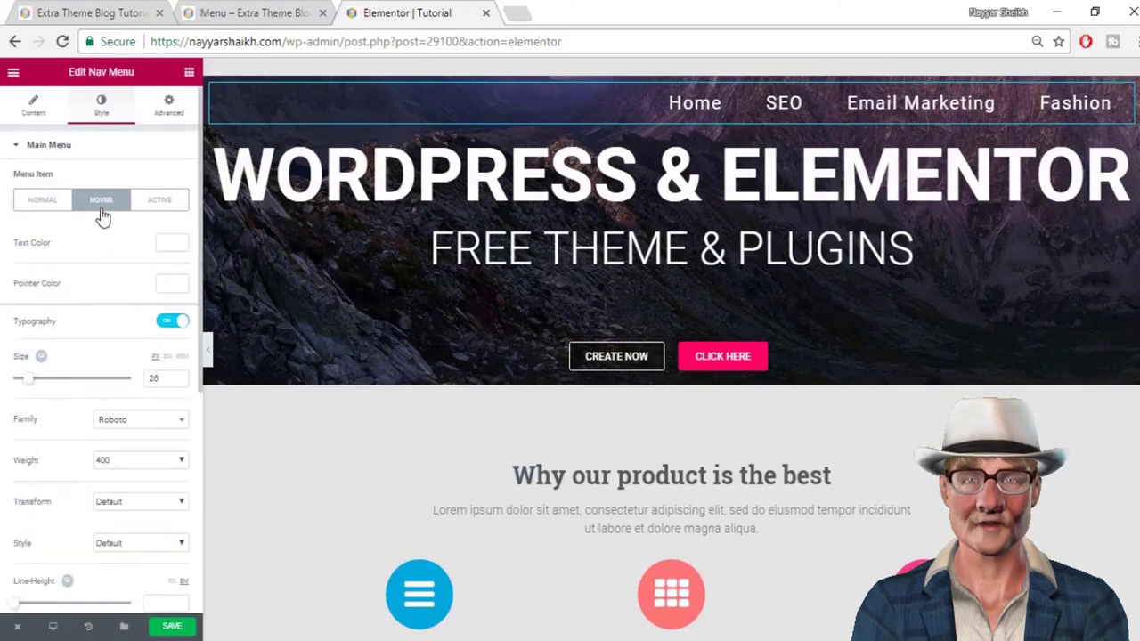
click(173, 250)
click(137, 411)
click(174, 249)
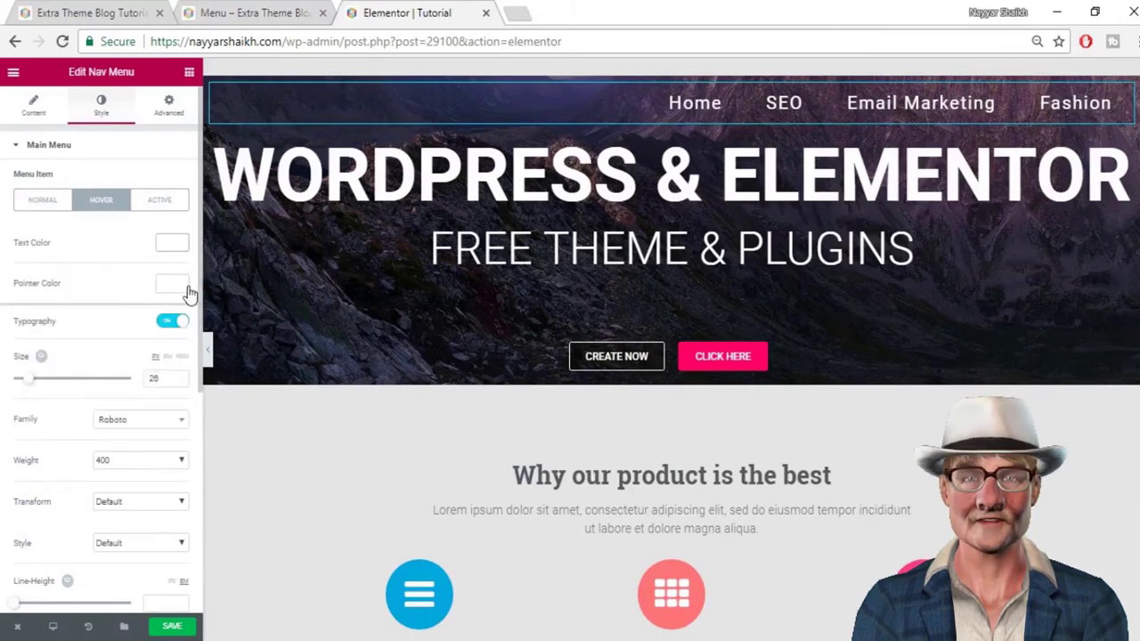
Set the Hover pointer color of the menu items to a semi-transparent red based on #ff2323
click(173, 285)
drag(63, 287, 9, 286)
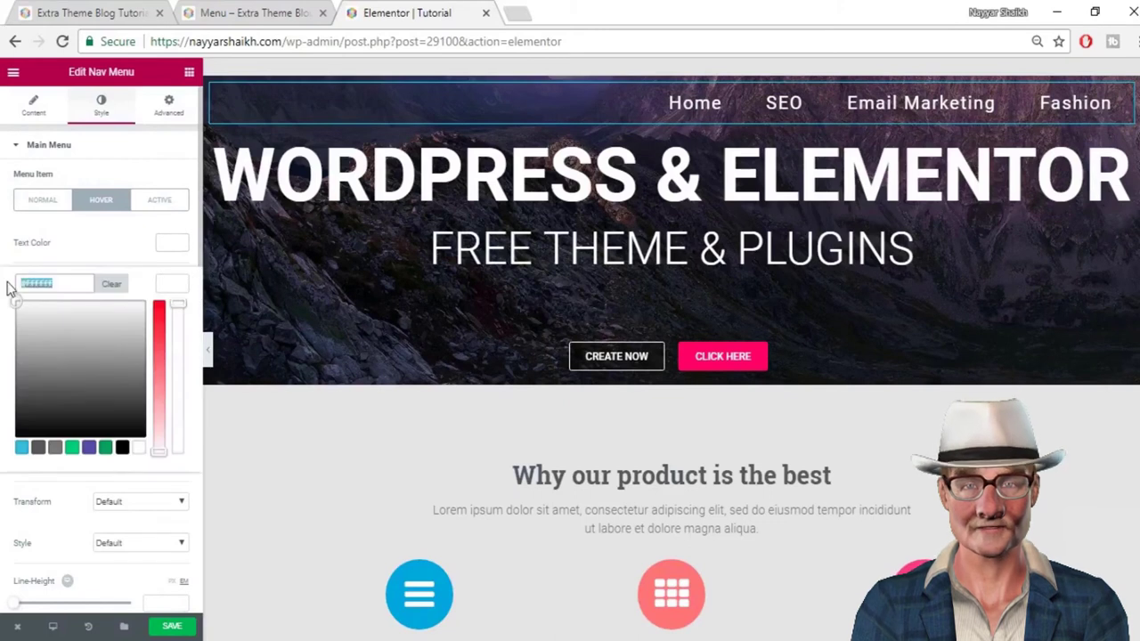
key(ctrl+v)
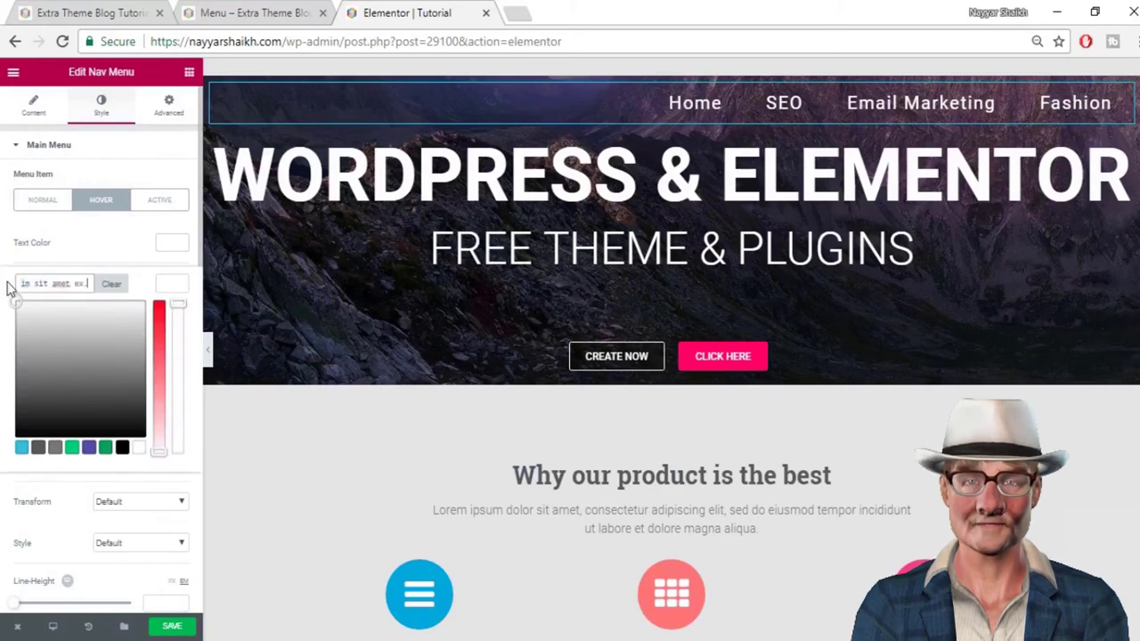
click(163, 331)
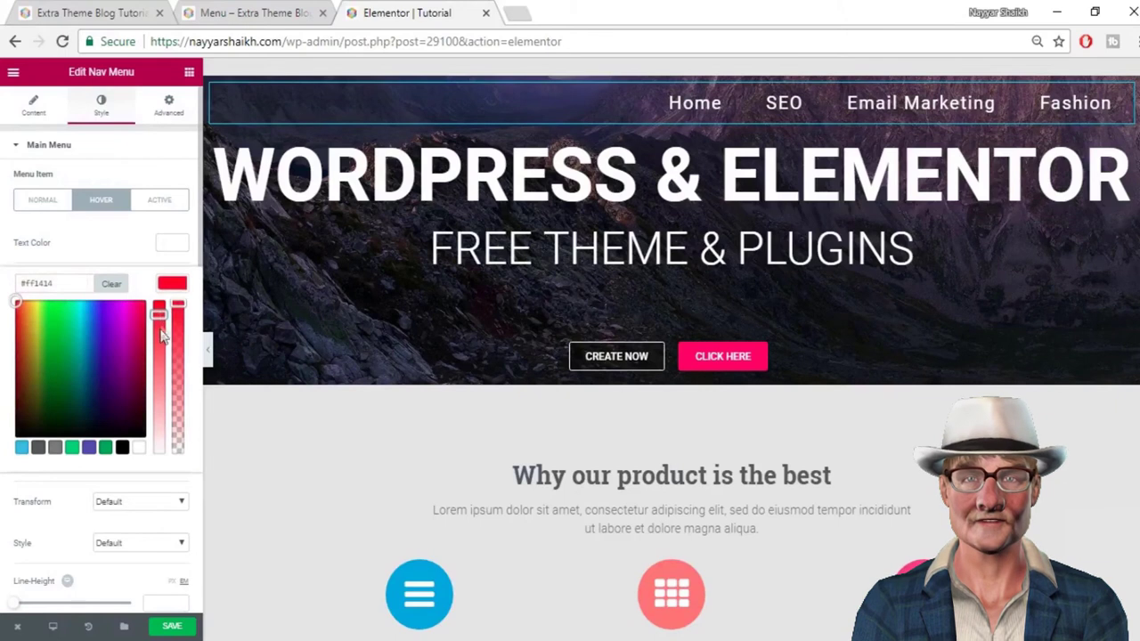
mouse_move(160, 319)
mouse_down()
mouse_move(158, 356)
mouse_move(159, 323)
mouse_move(178, 312)
mouse_up()
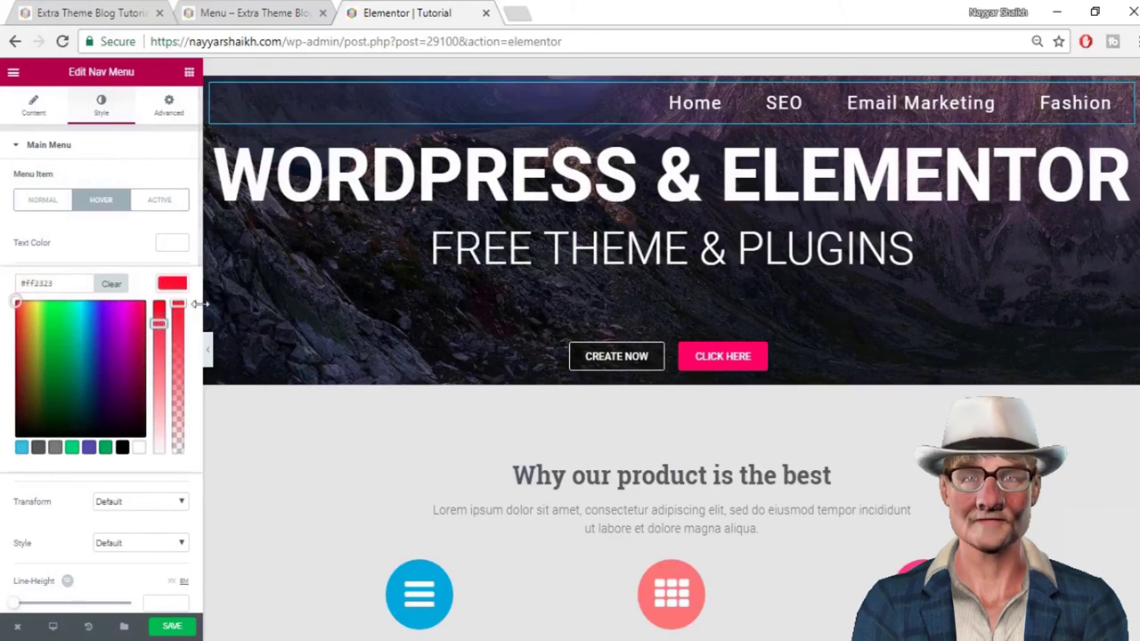
click(179, 309)
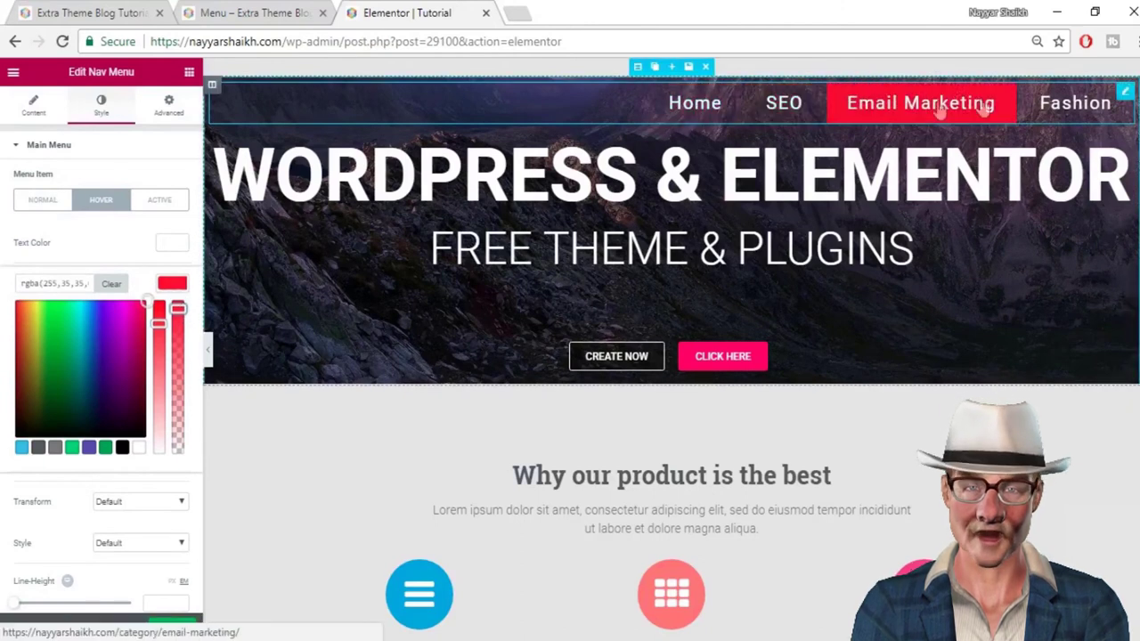
drag(178, 308, 176, 370)
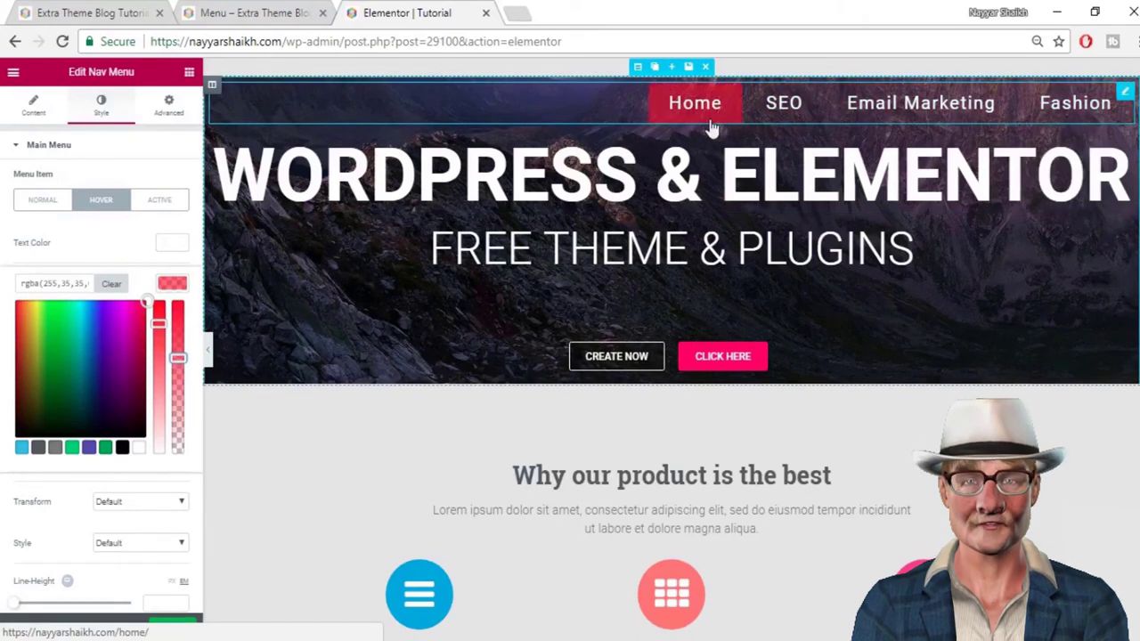
click(167, 284)
Examine how the menu items are highlighted on the Menu example page, and return to the Tutorial page editor
click(162, 203)
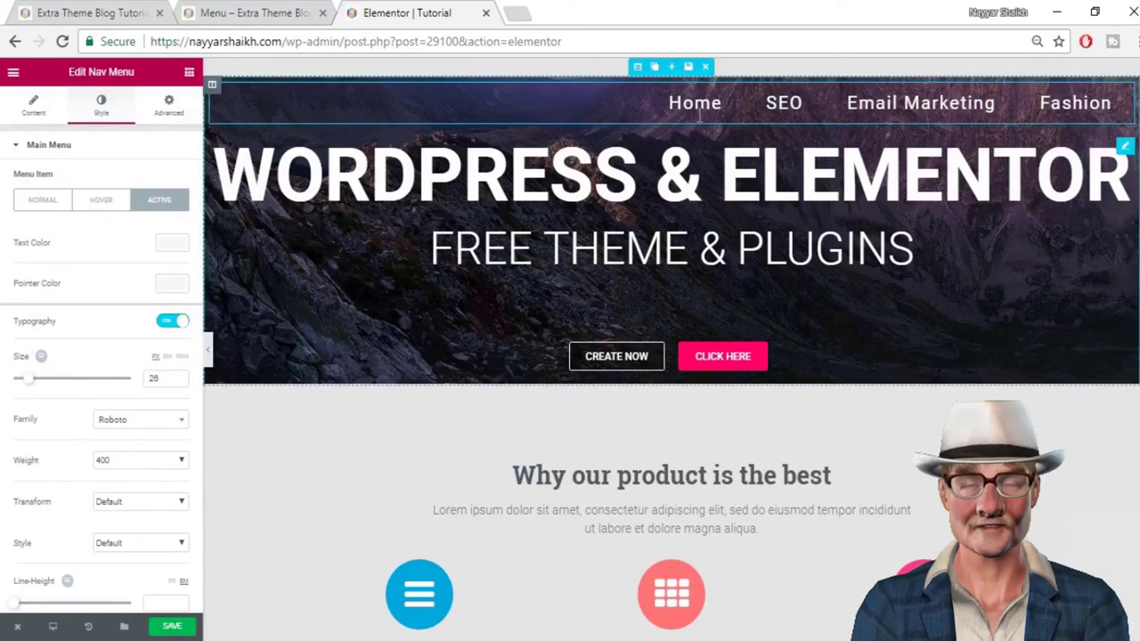
click(254, 7)
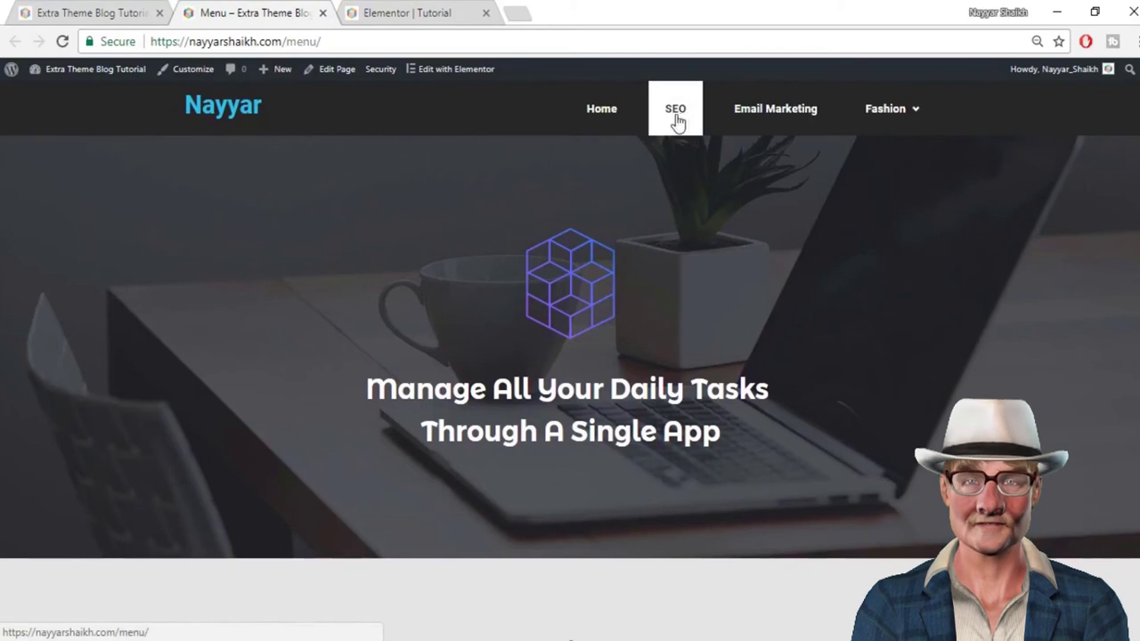
click(387, 12)
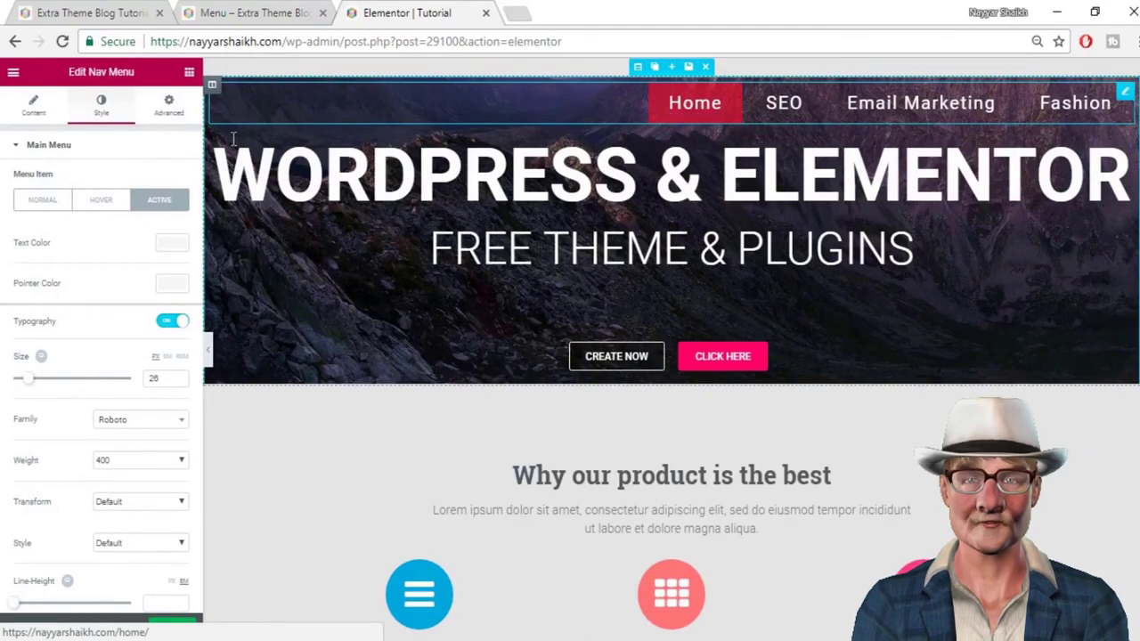
Copy the Hover pointer color value of the main menu items
click(102, 203)
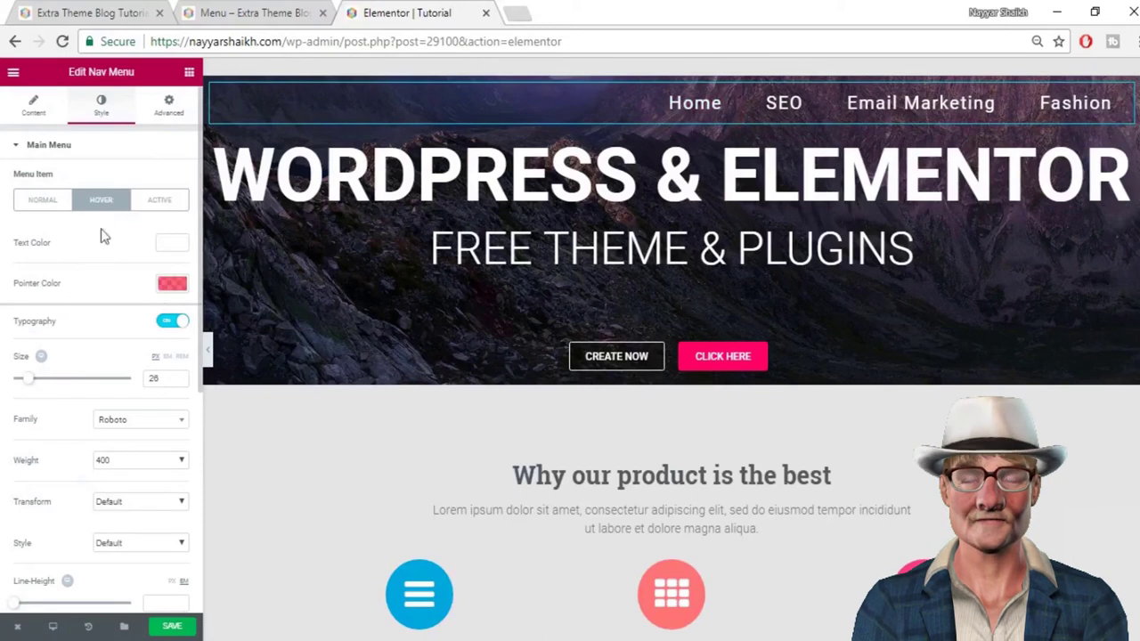
click(174, 287)
triple_click(83, 284)
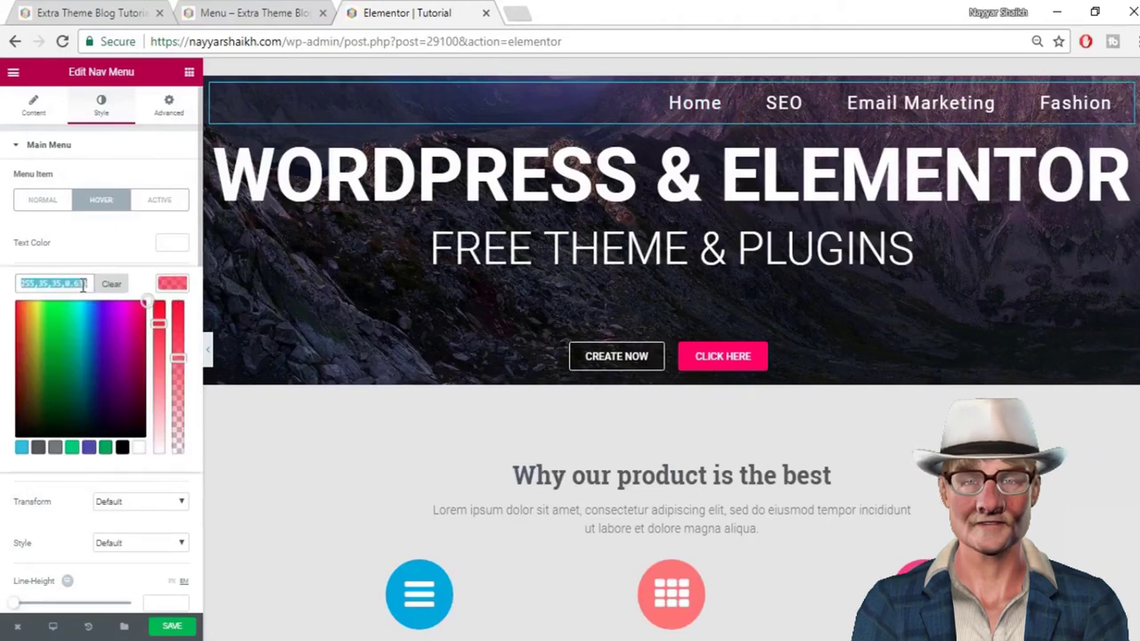
For the Active state of the menu items, set the text color to white and the pointer color to rgba(255,35,35,0.63)
click(162, 201)
click(170, 242)
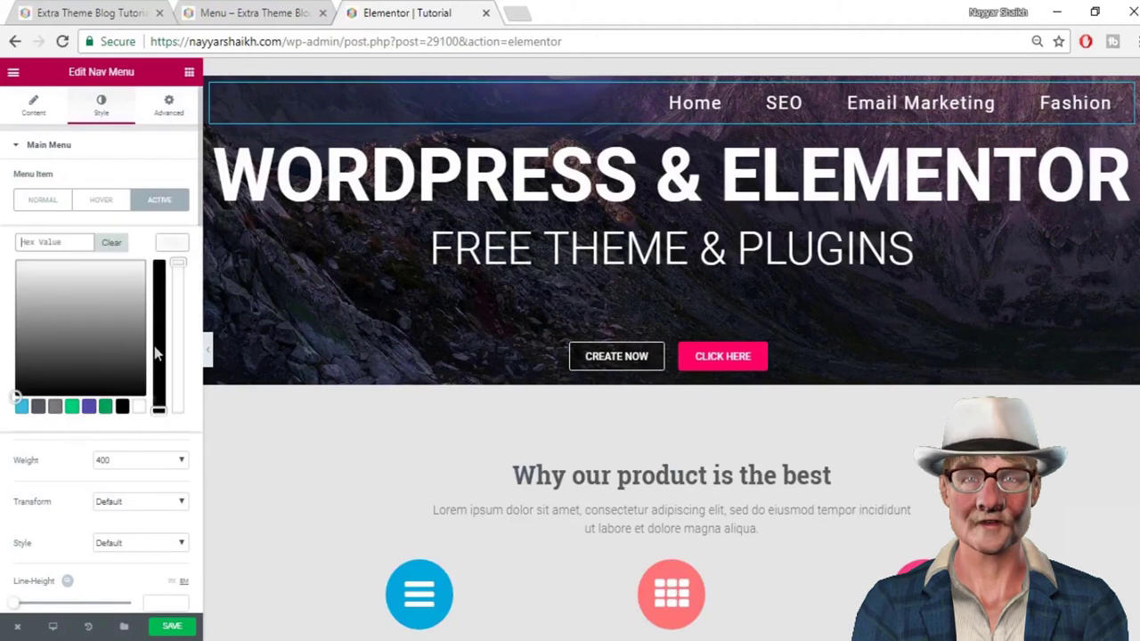
click(138, 408)
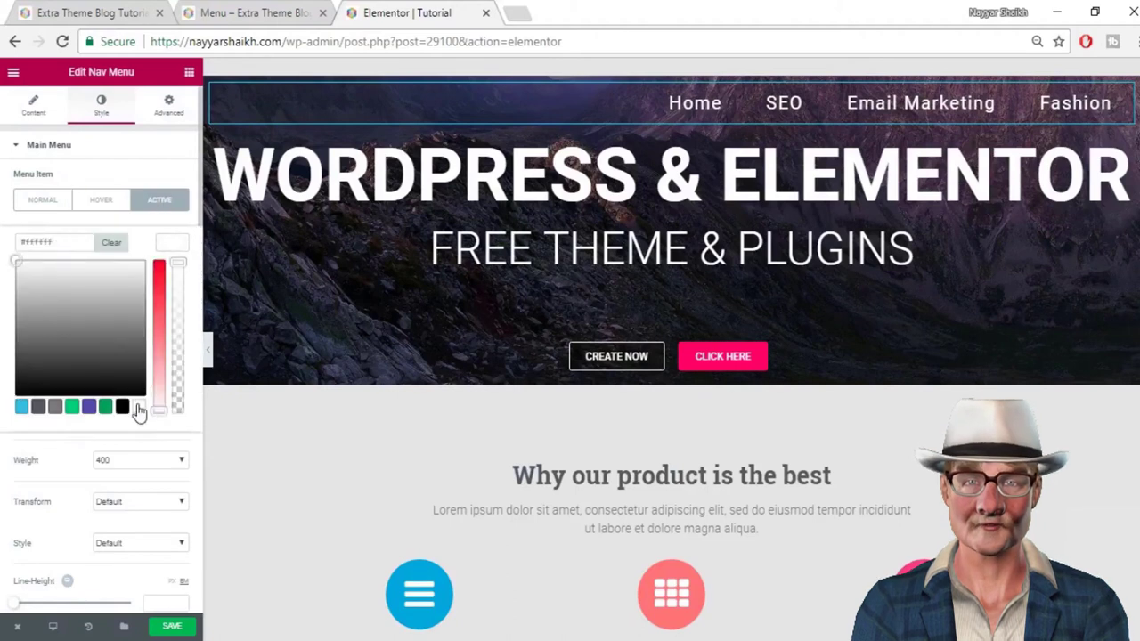
click(175, 255)
click(173, 287)
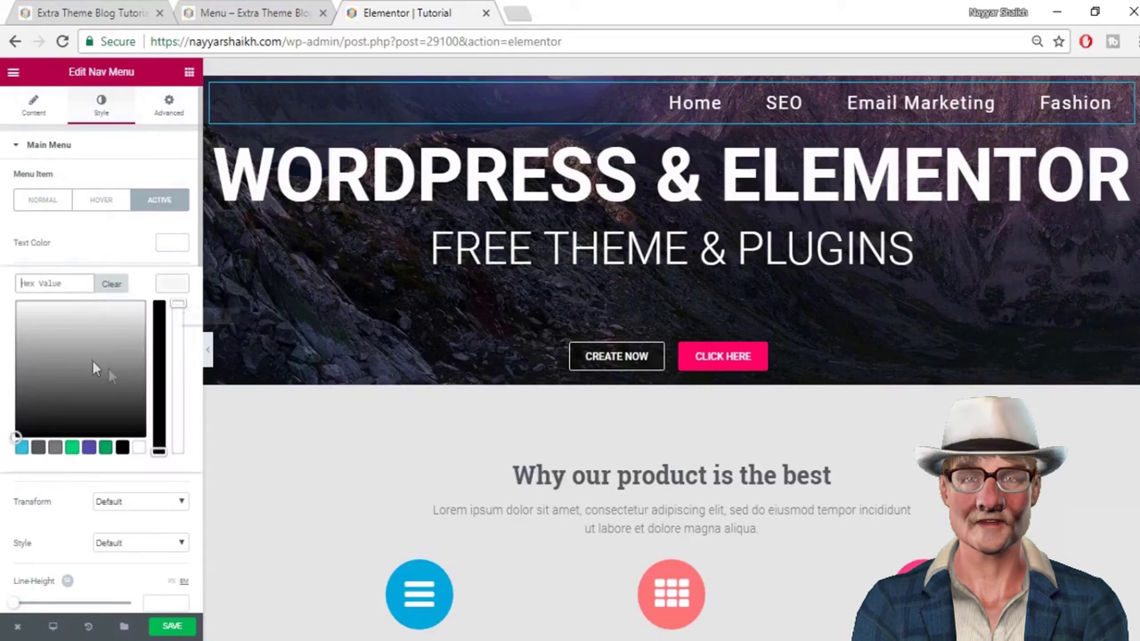
click(93, 358)
click(165, 285)
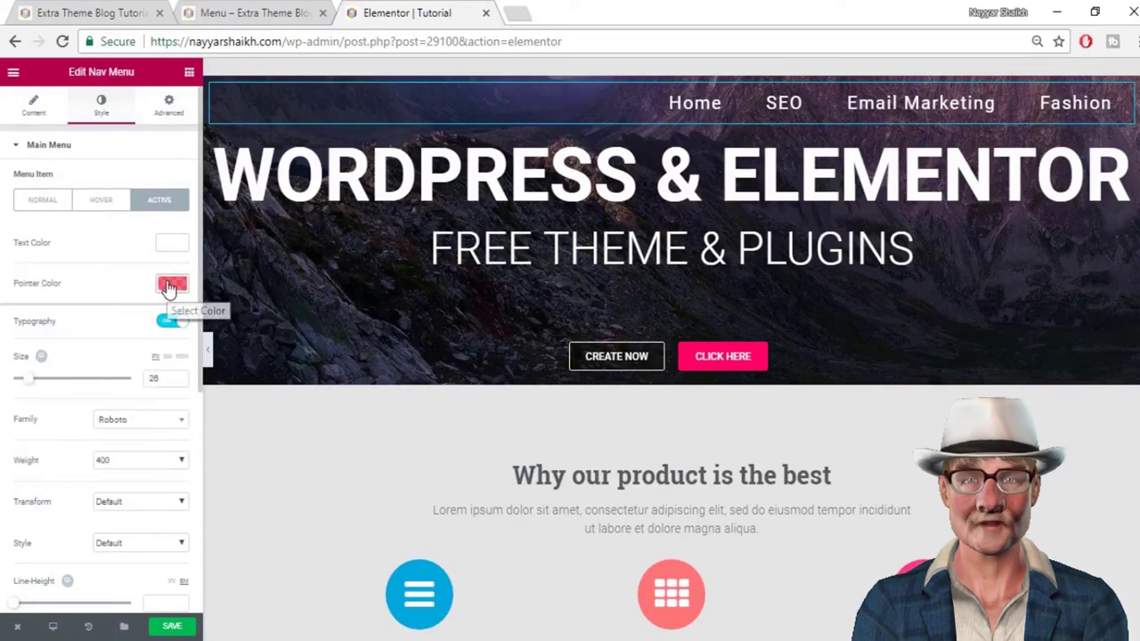
Save the page and view the live Tutorial page to check the menu and the Fashion submenu
click(182, 627)
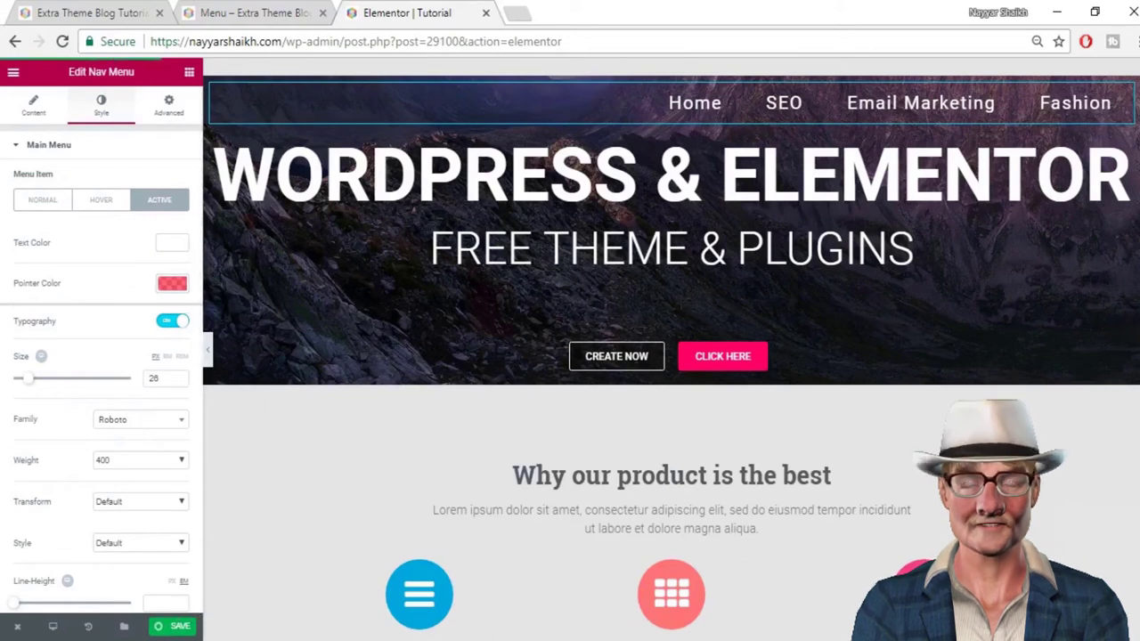
click(166, 634)
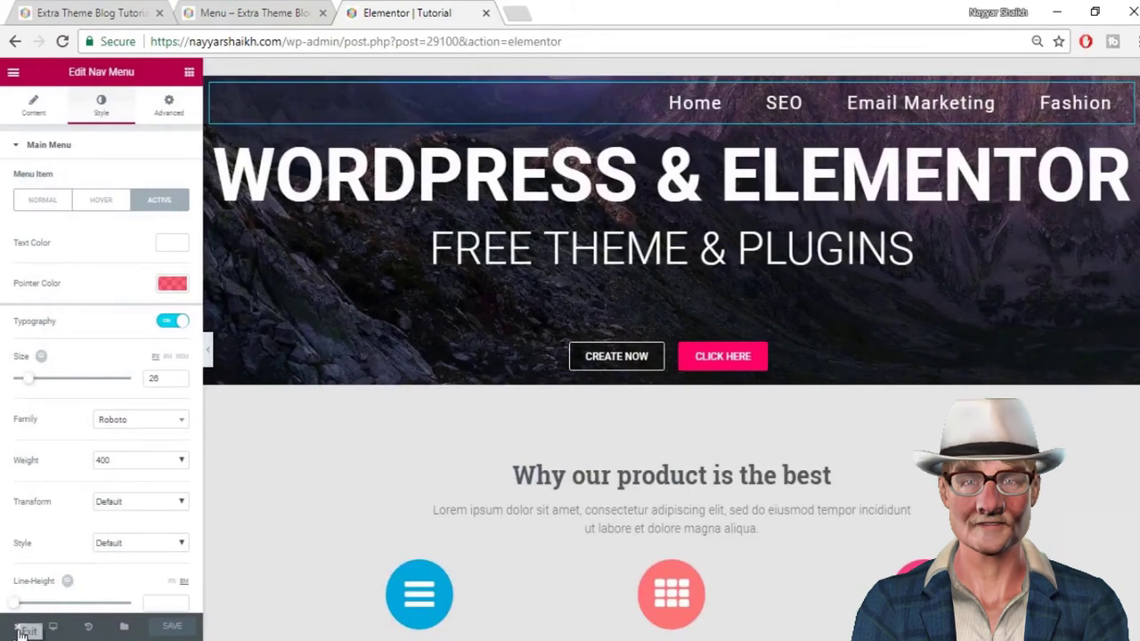
mouse_move(18, 633)
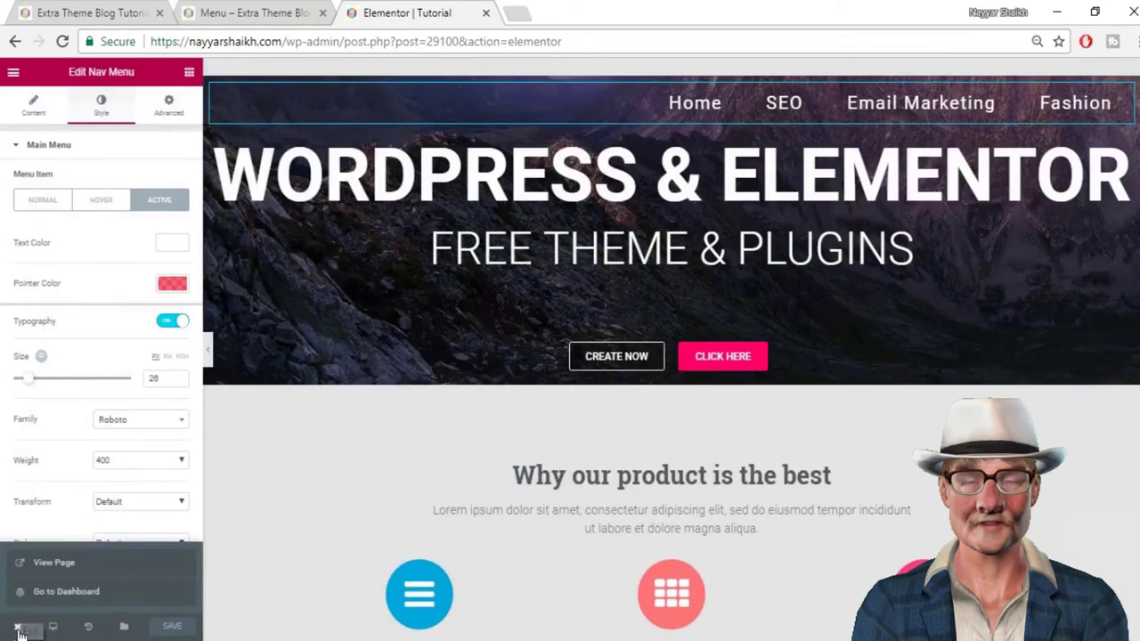
click(59, 563)
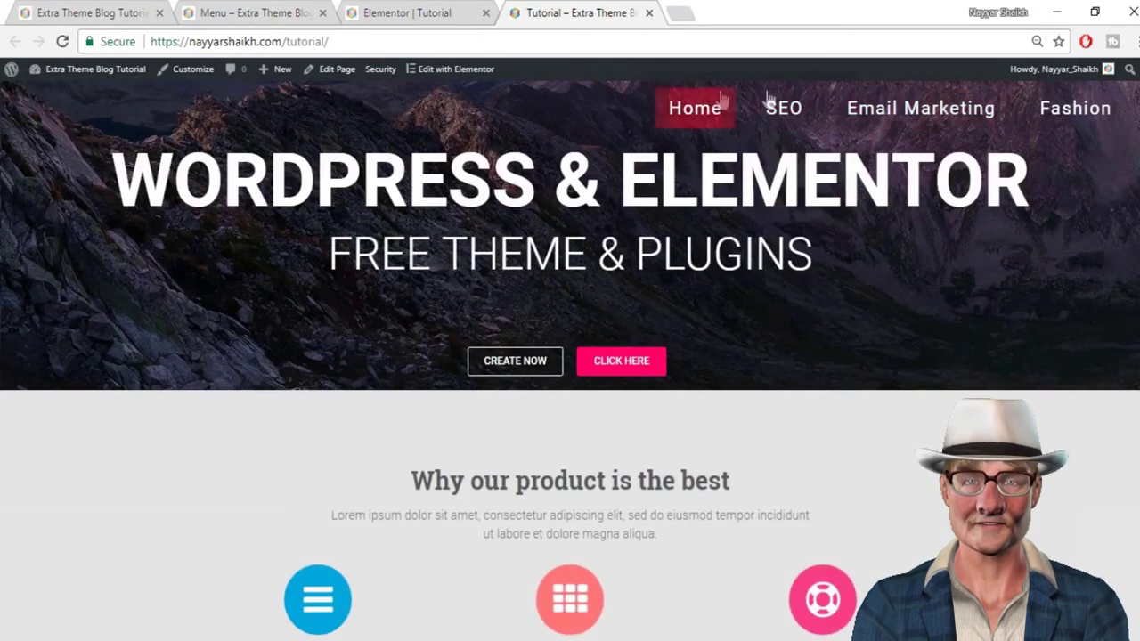
drag(365, 40, 283, 41)
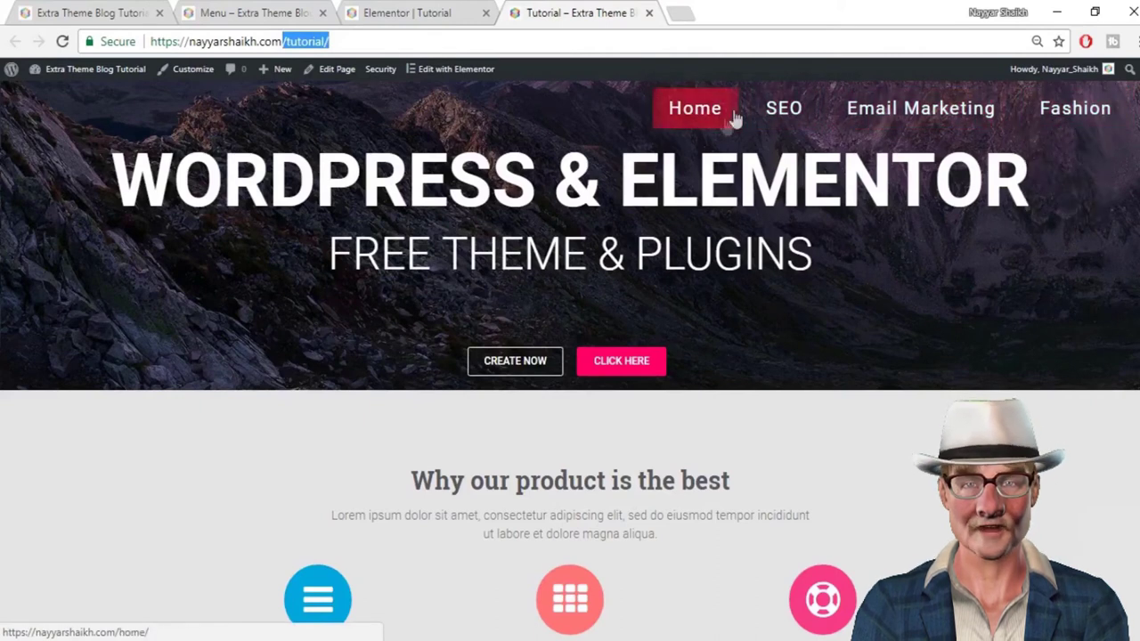
mouse_move(1099, 129)
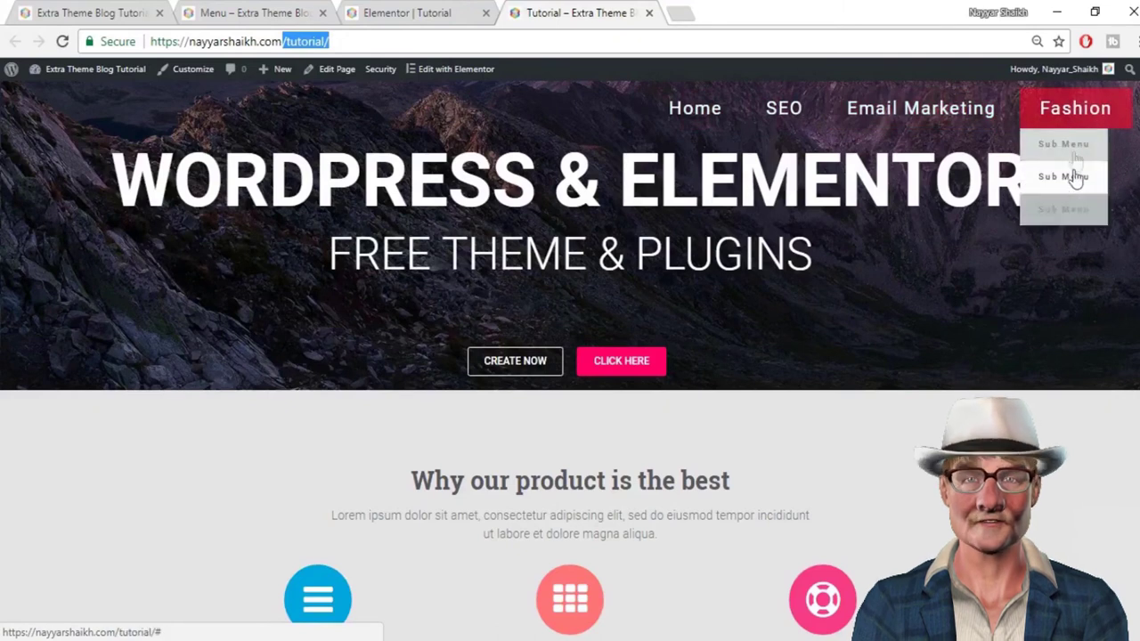
Back in the Elementor editor, set the dropdown's Normal text color to white and check it on the Fashion submenu
click(383, 9)
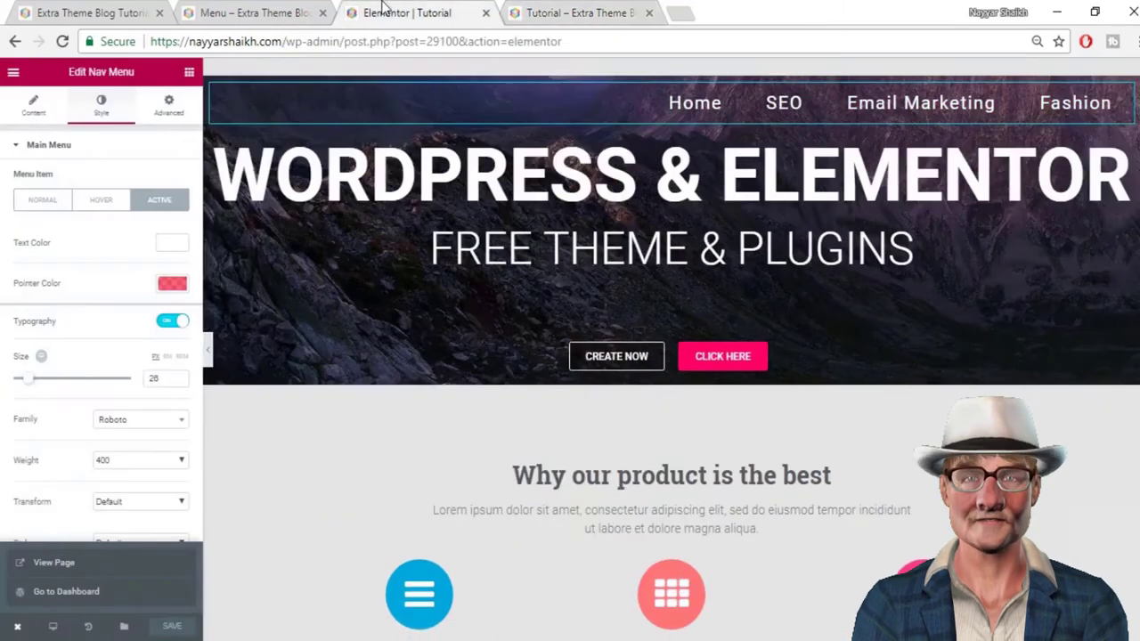
click(54, 151)
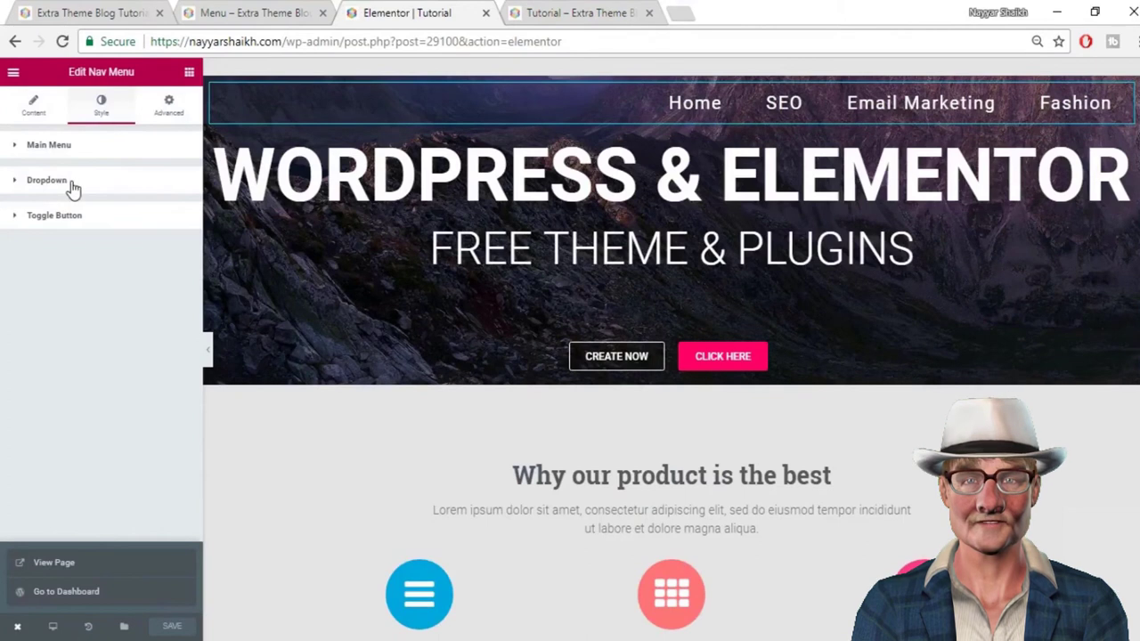
click(73, 187)
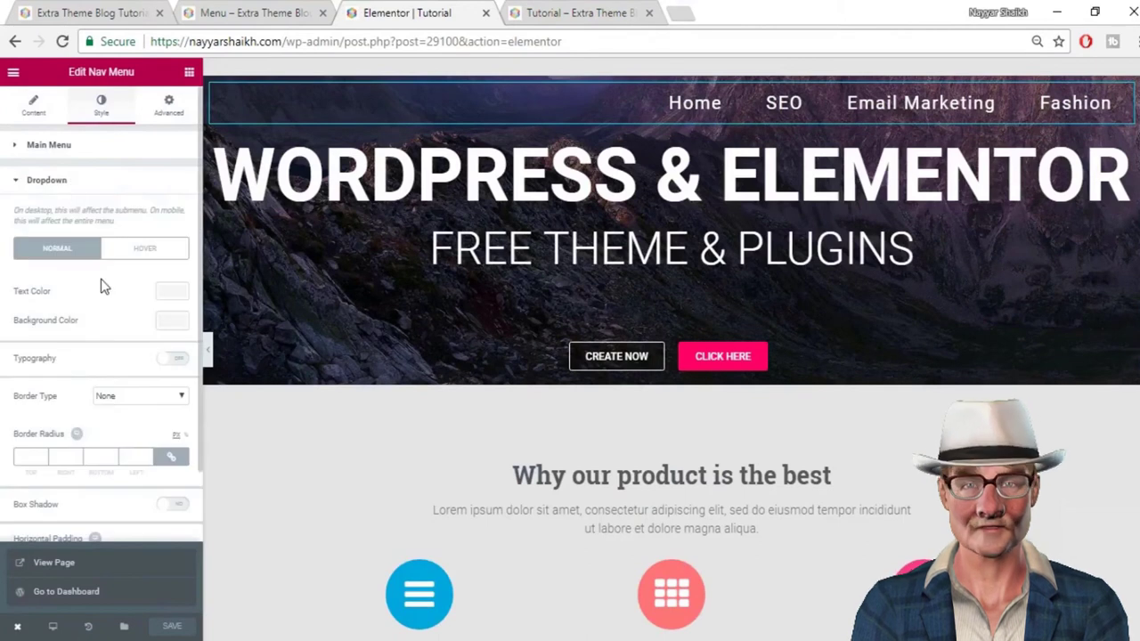
click(168, 292)
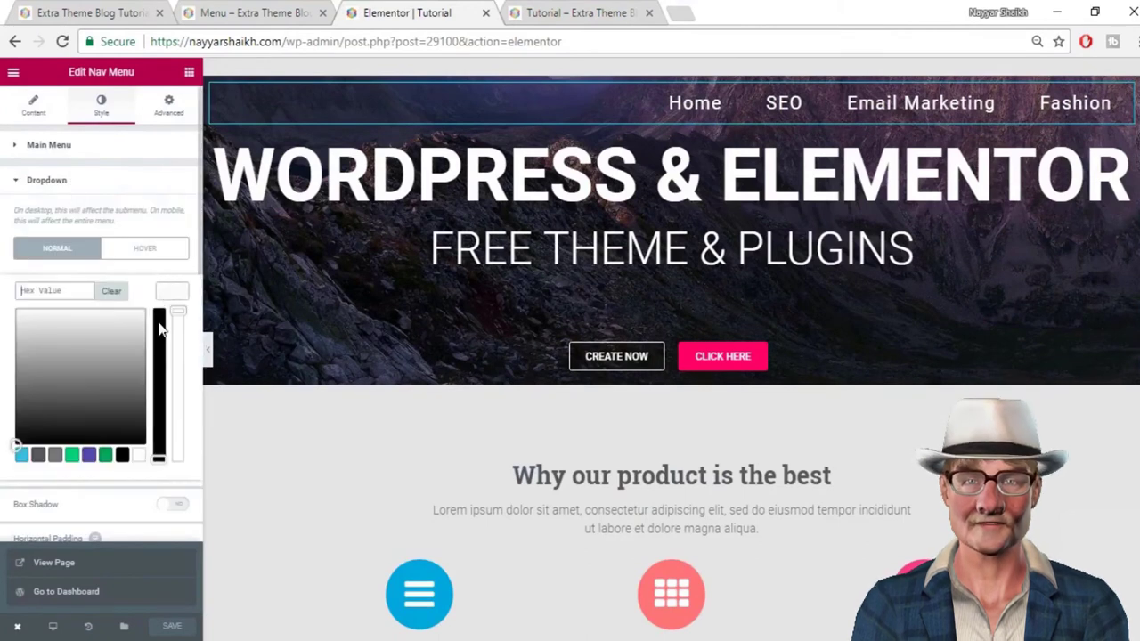
click(139, 458)
click(178, 300)
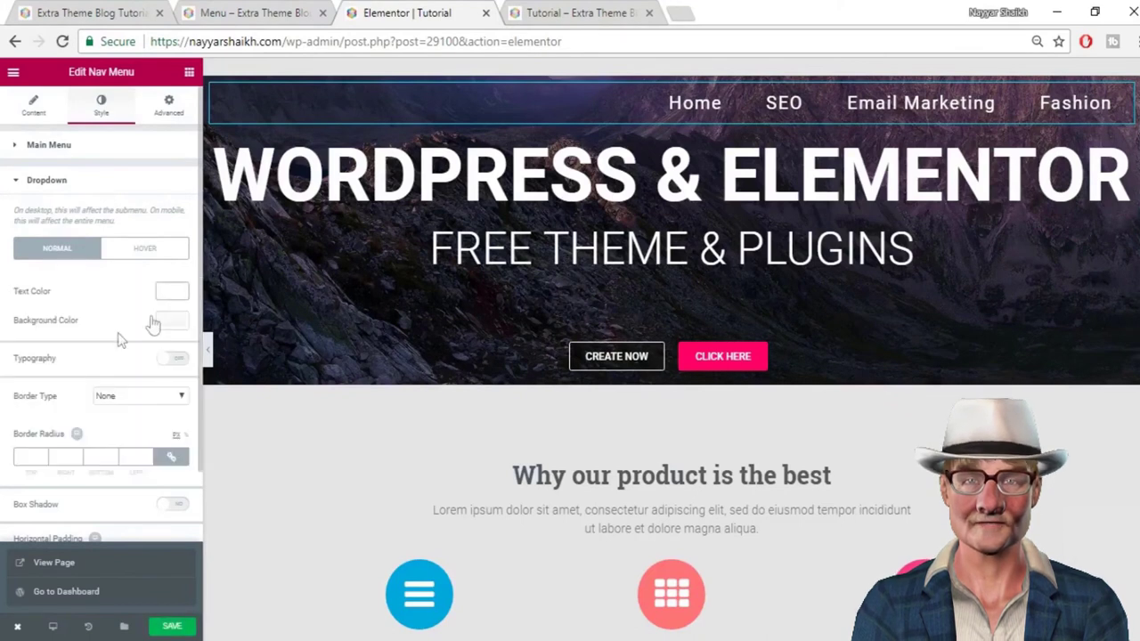
mouse_move(1086, 107)
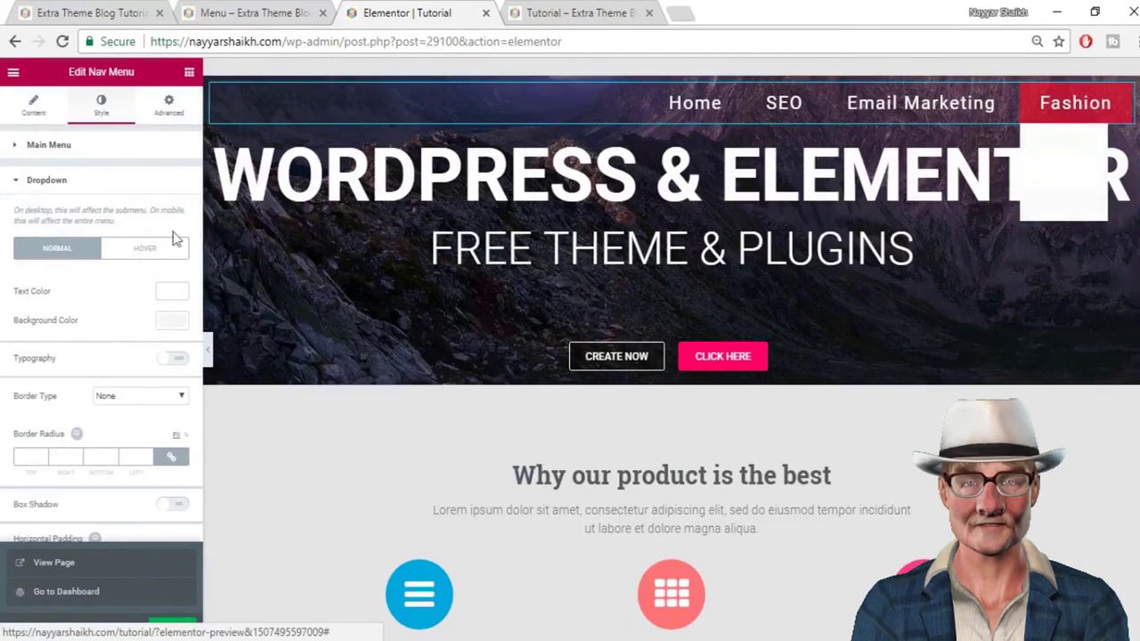
Make the dropdown's Normal background fully transparent with rgba(0,0,0,0) and check the Fashion submenu
click(172, 321)
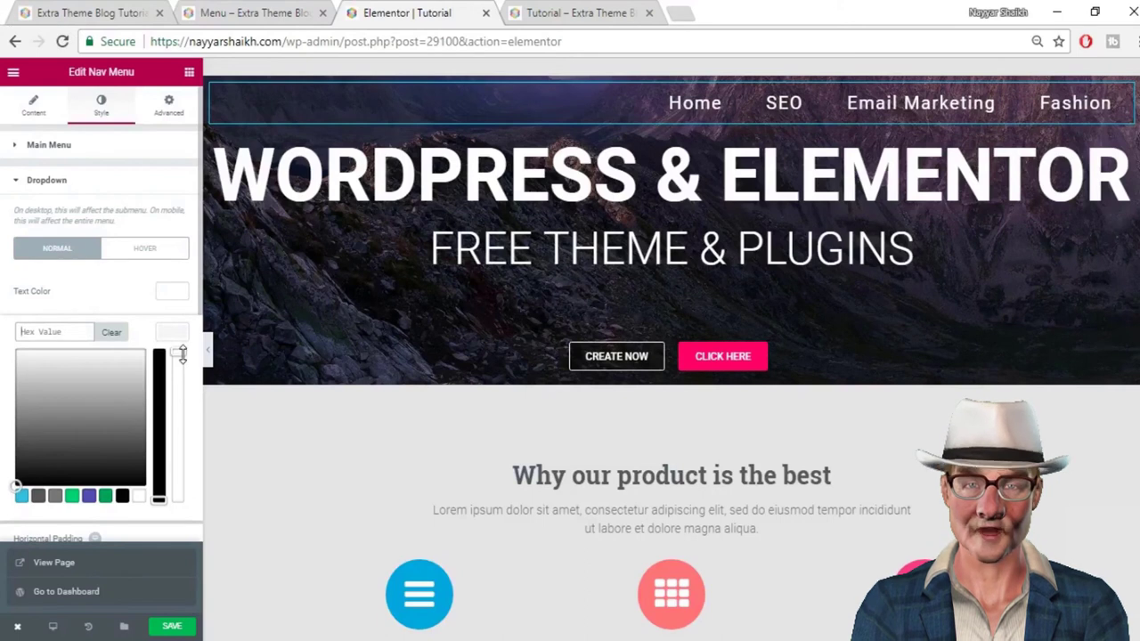
drag(184, 378, 181, 527)
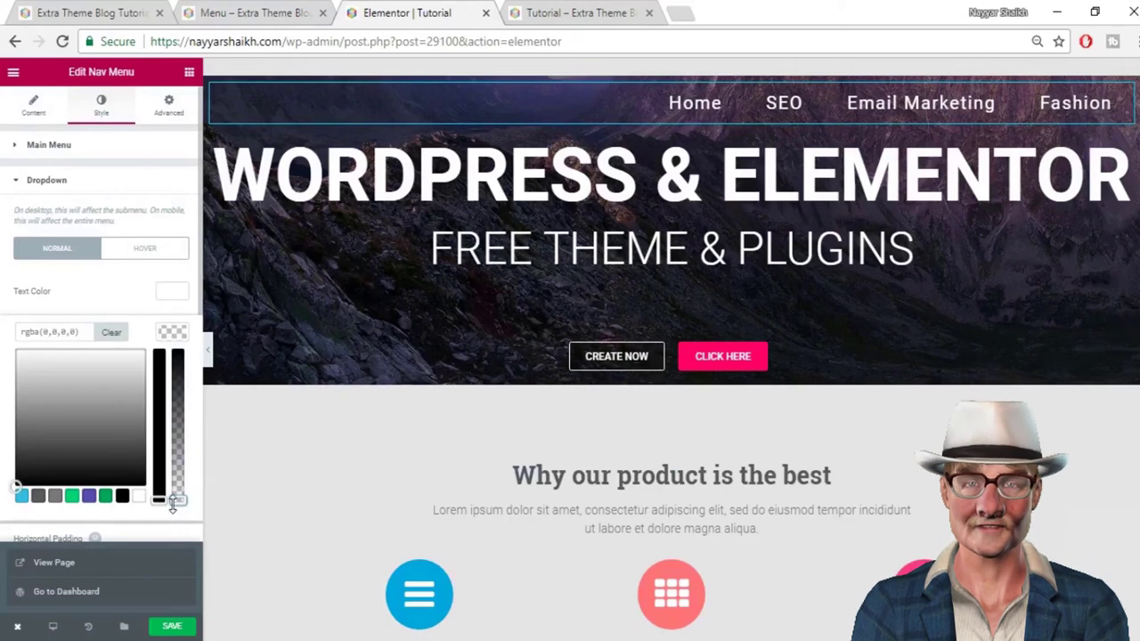
mouse_move(1071, 123)
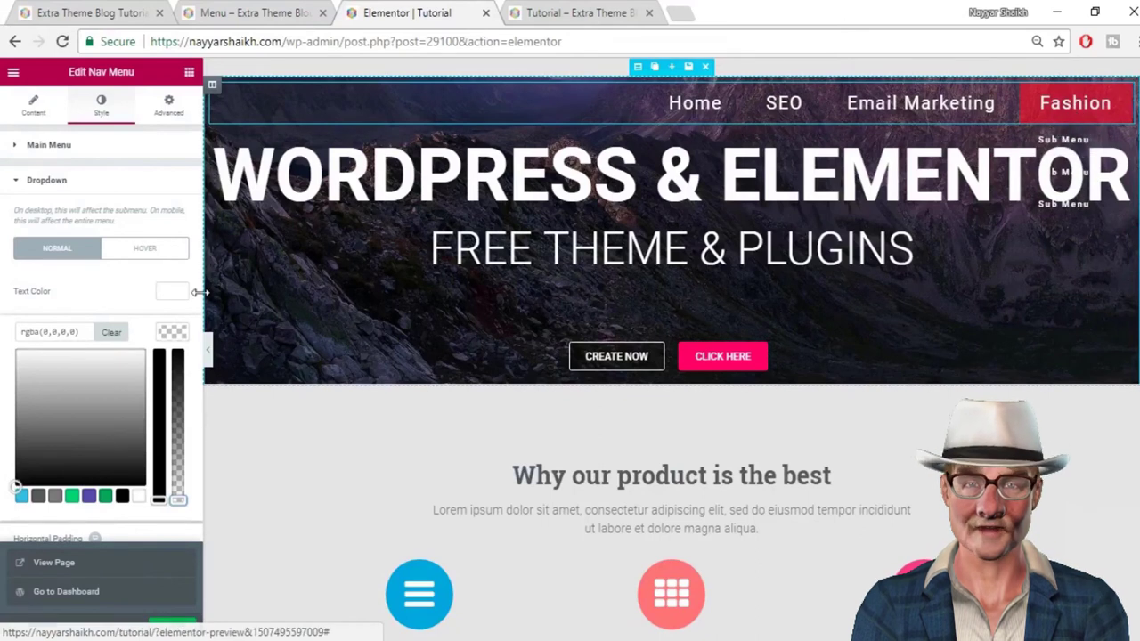
click(171, 294)
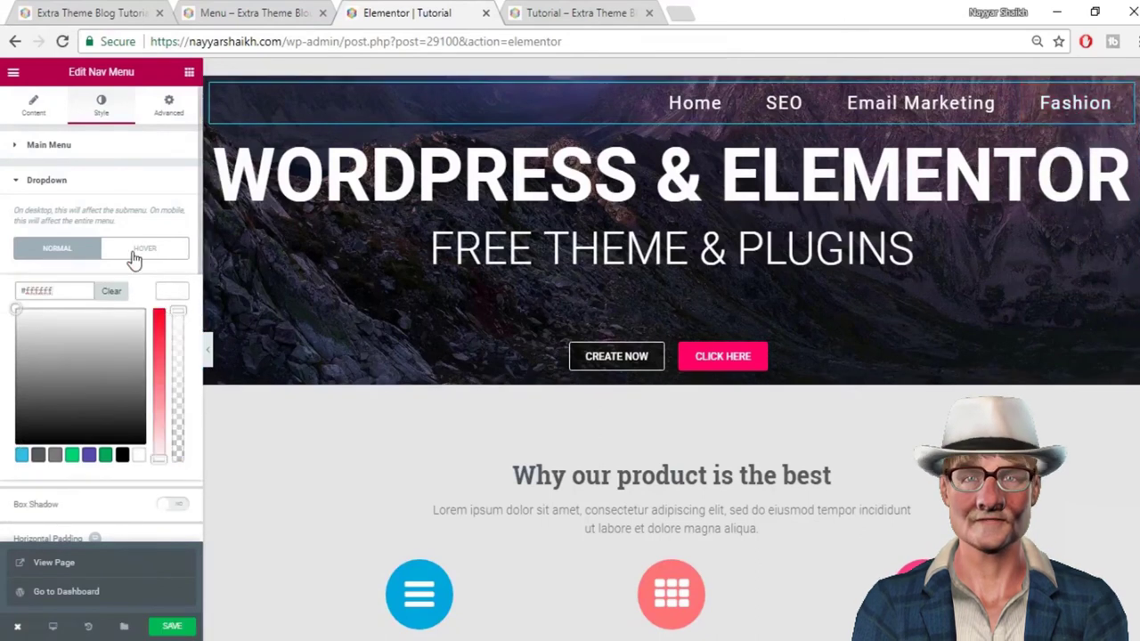
Set the dropdown's text color in the Hover state to white
click(134, 256)
click(171, 293)
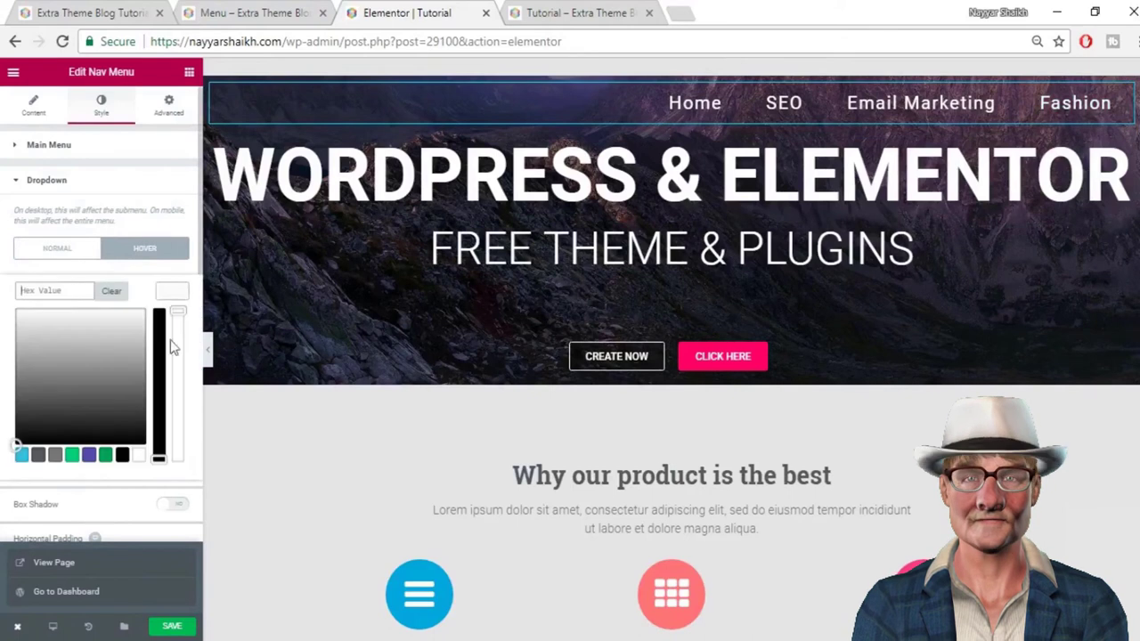
click(138, 455)
click(172, 294)
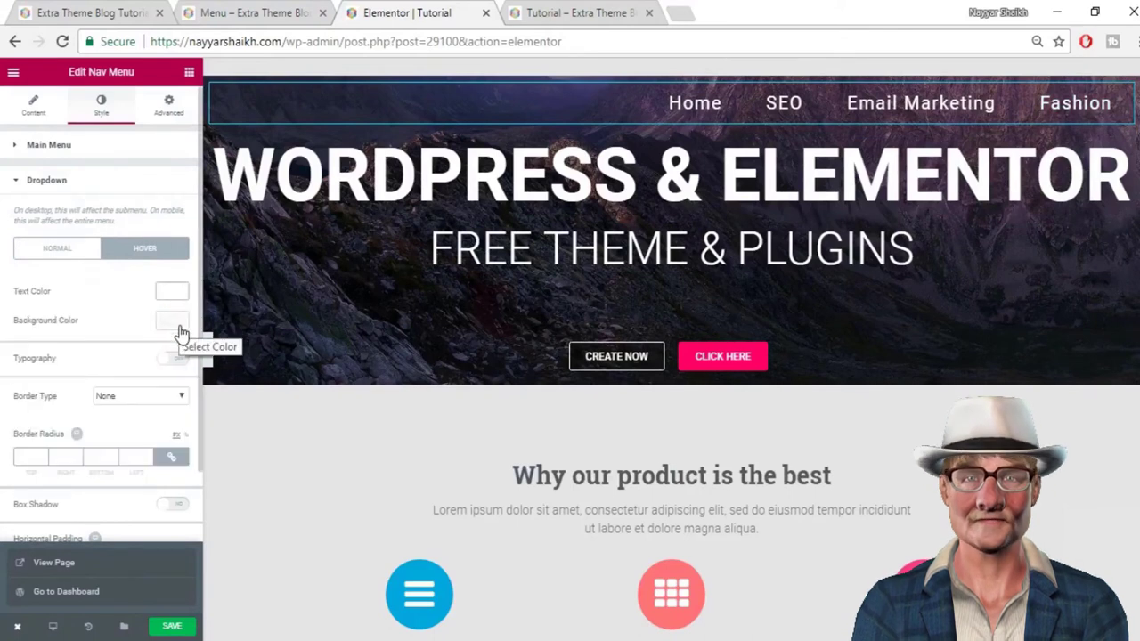
Set the dropdown's Hover background color to rgba(255,35,35,0.63) and check it on the Fashion submenu
click(174, 332)
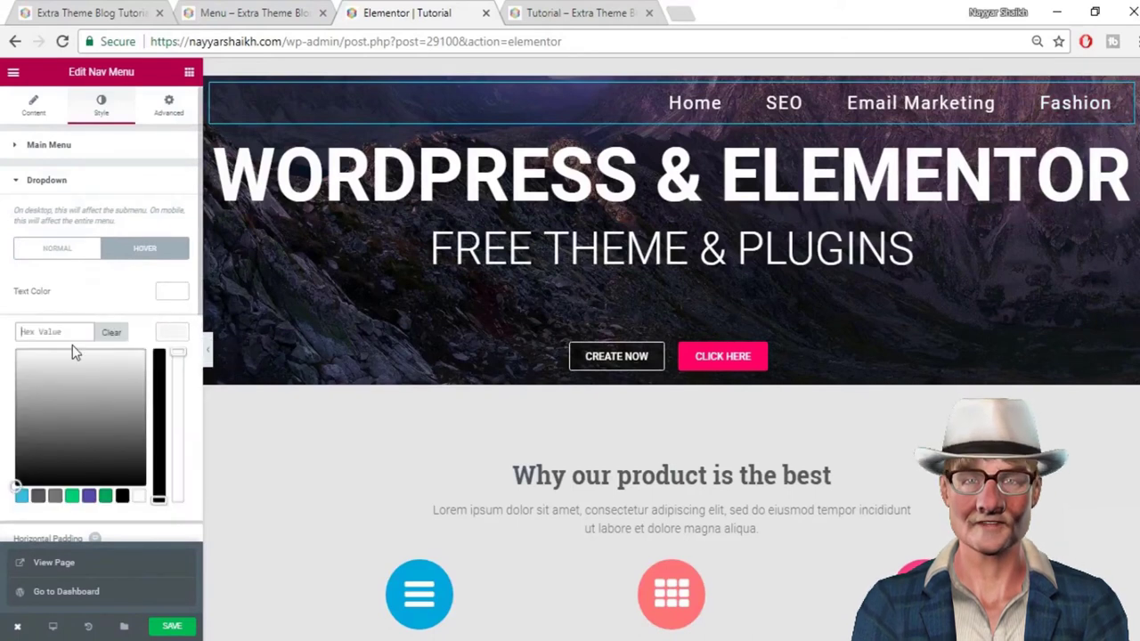
text(rgba(255,35,35,0.63))
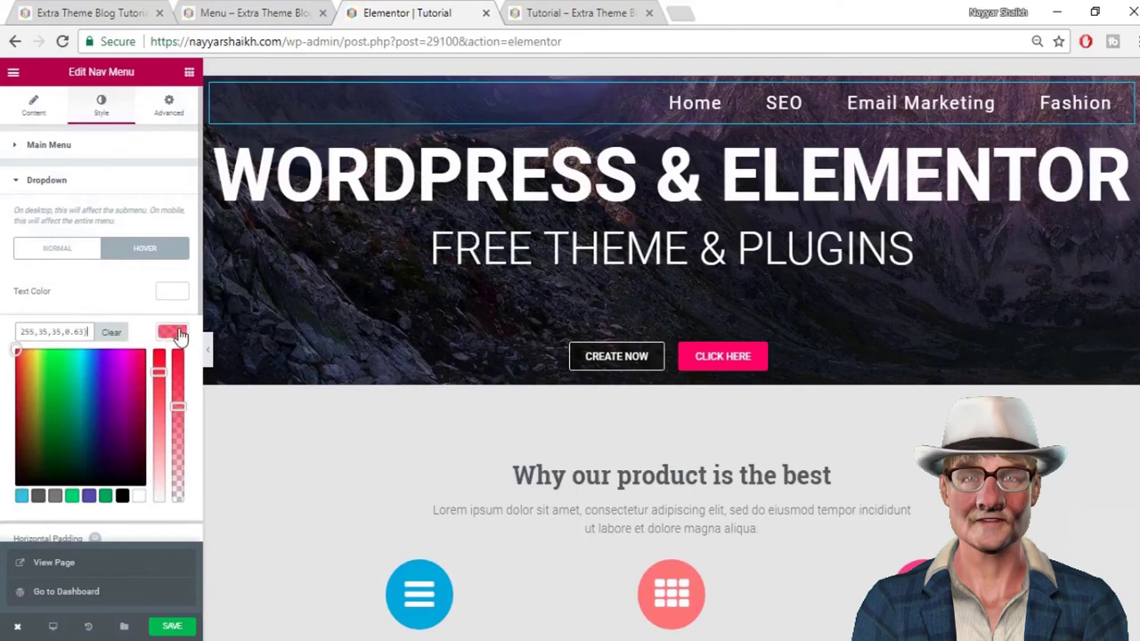
click(178, 333)
mouse_move(1098, 105)
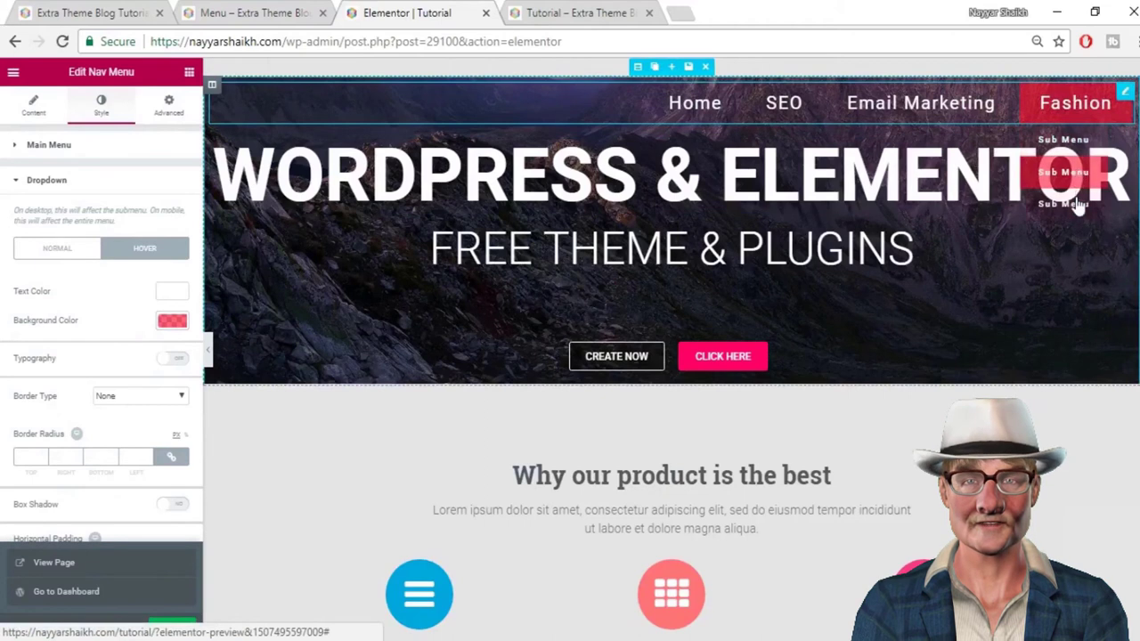
Enable the box shadow for the dropdown and check the Fashion submenu
scroll(70, 400, down, 3)
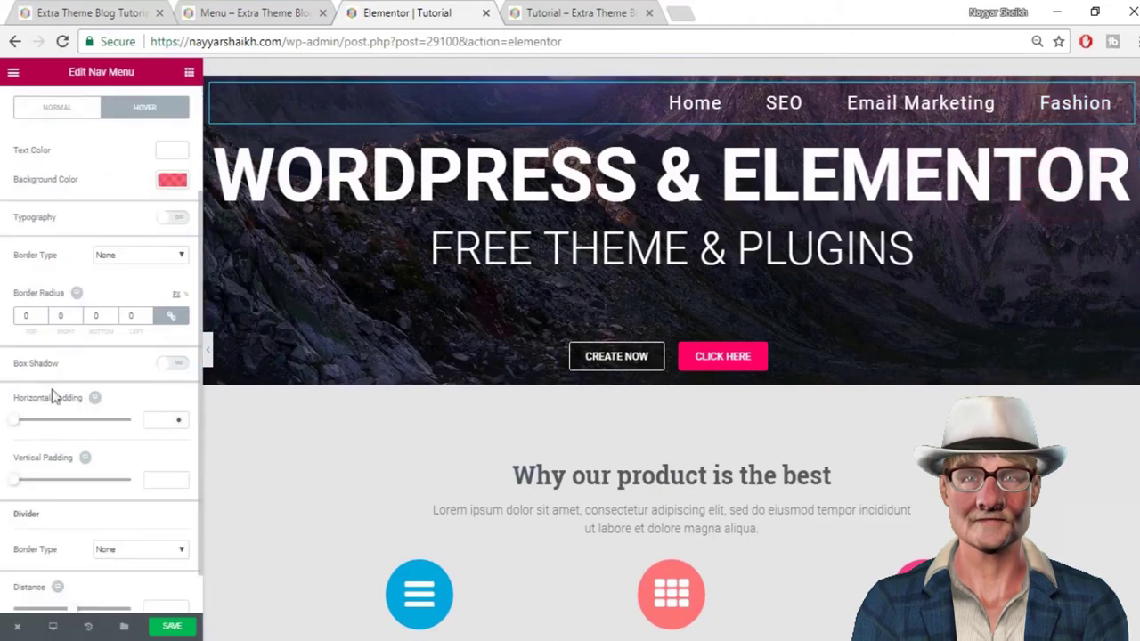
click(174, 363)
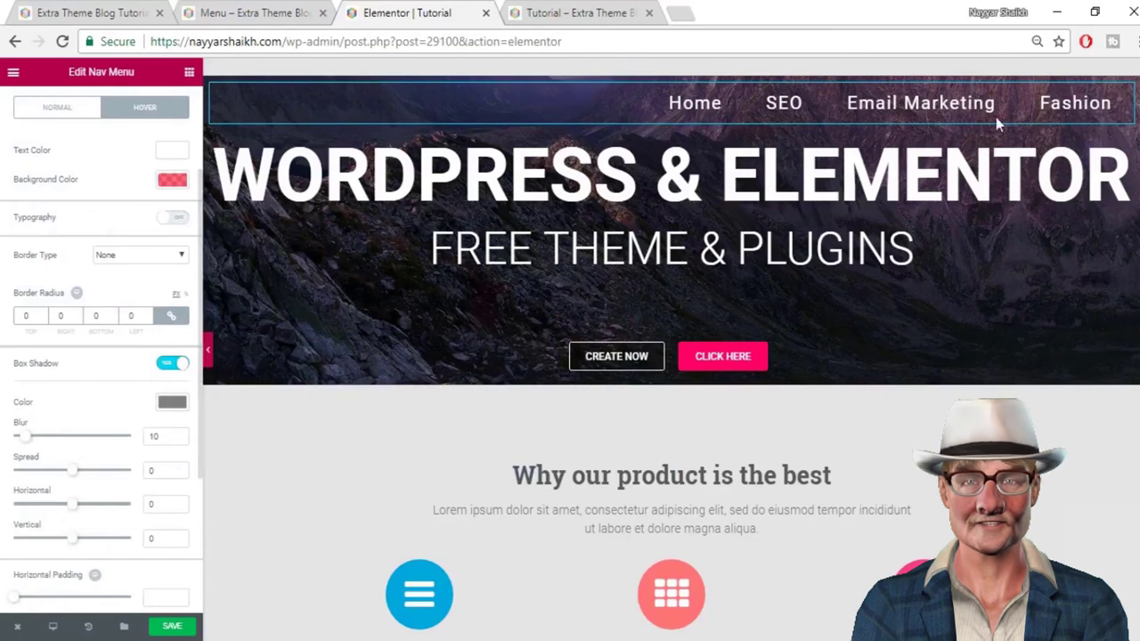
mouse_move(1059, 105)
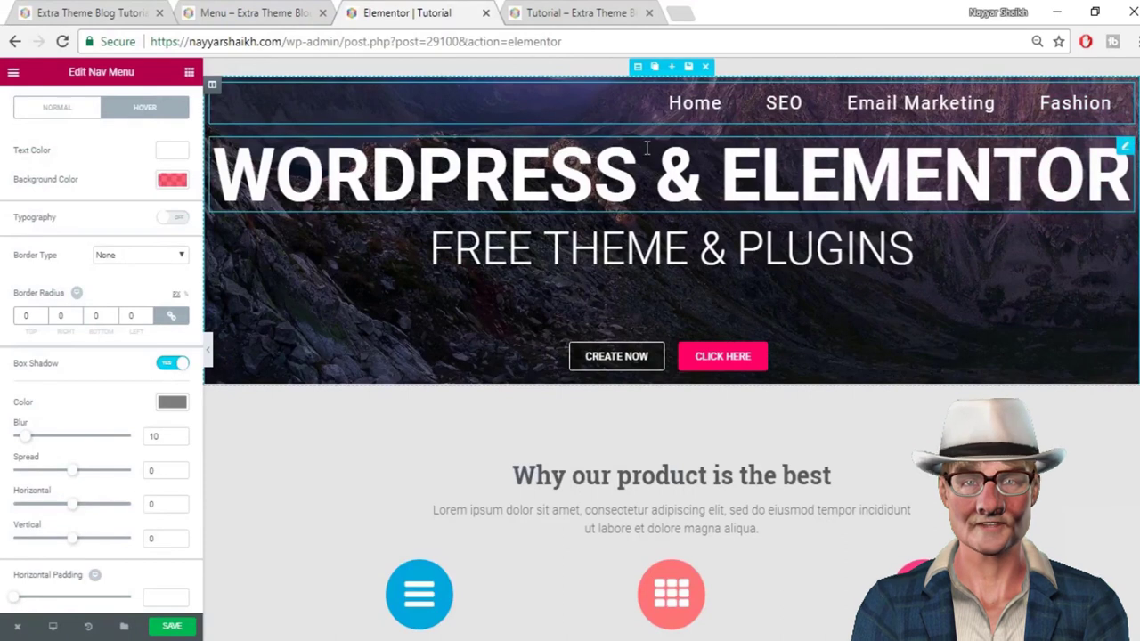
Unlink the padding values of the WORDPRESS & ELEMENTOR heading and set its top padding to 250 px
click(540, 174)
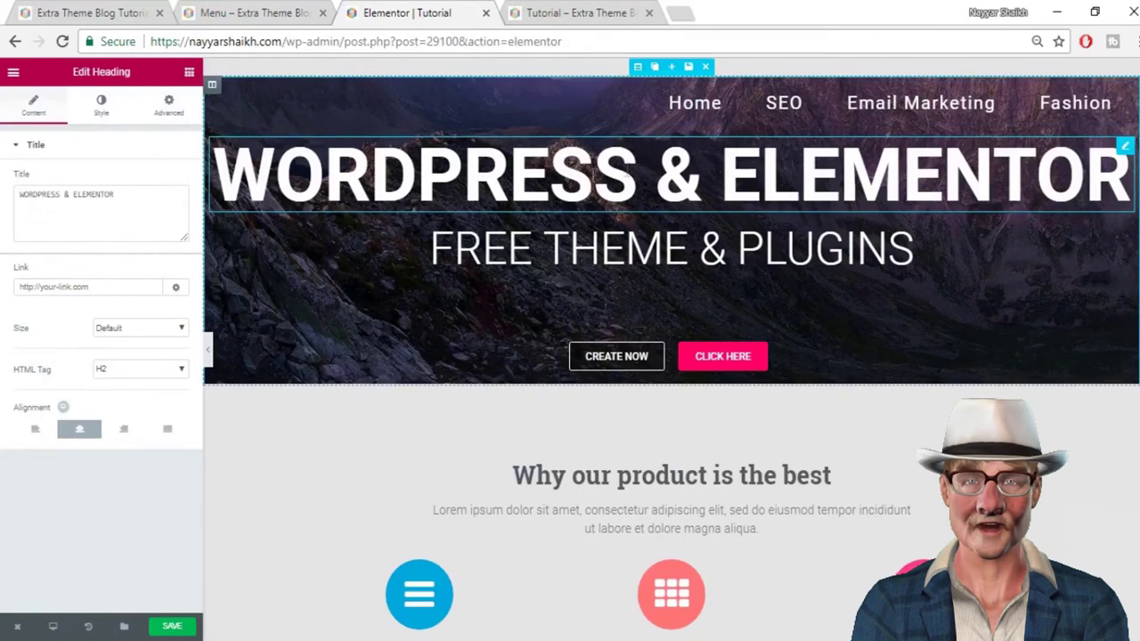
click(170, 105)
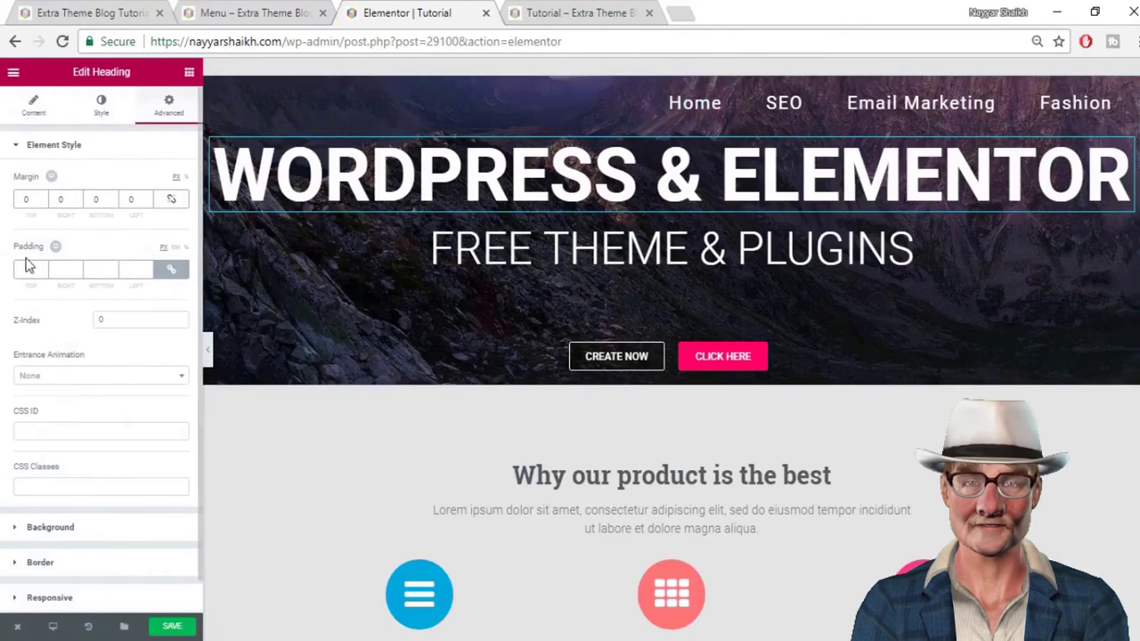
click(169, 269)
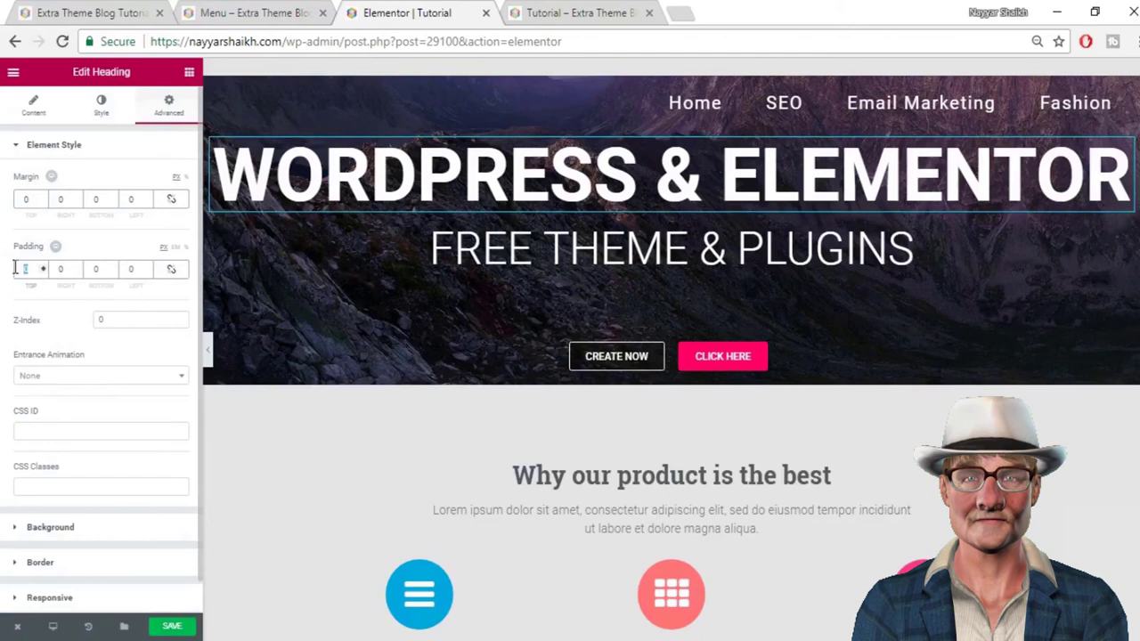
text(250)
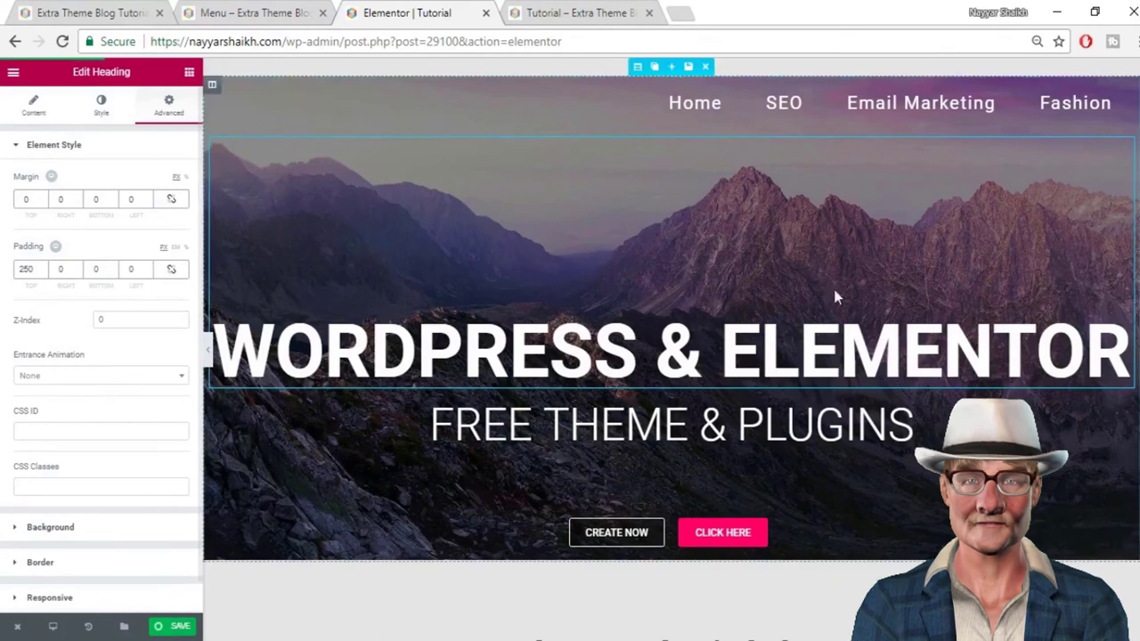
Save the page and check the hero section and Fashion submenu on the reloaded live Tutorial page
click(1073, 127)
mouse_move(1081, 122)
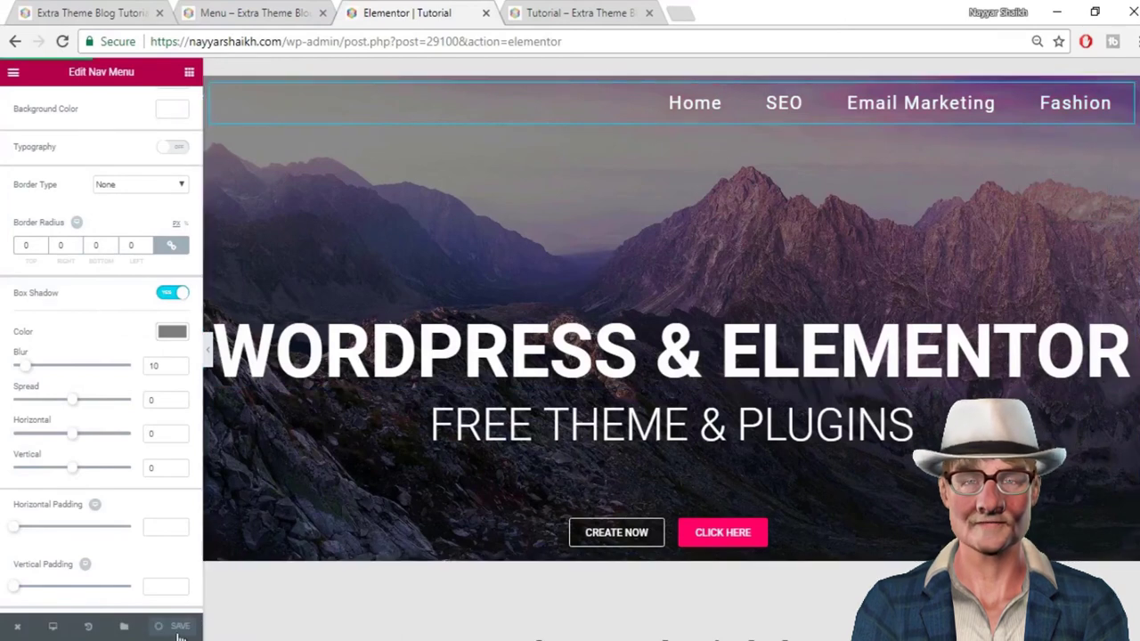
click(579, 12)
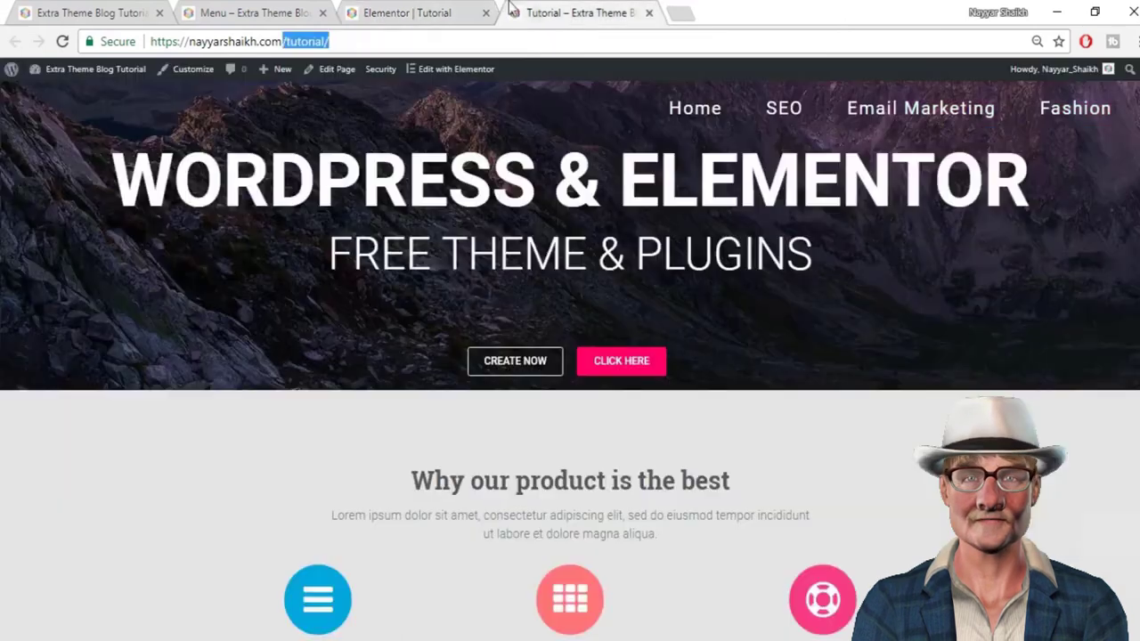
click(63, 42)
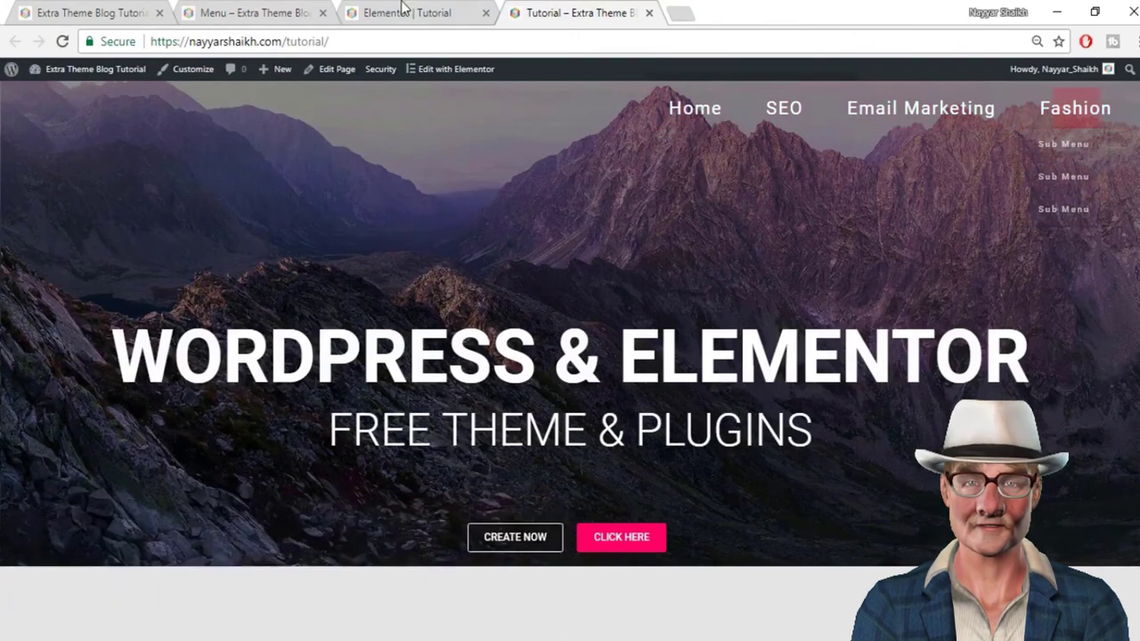
Compare the logo and menu layout in the headers of the site's homepage and the Menu page
click(85, 13)
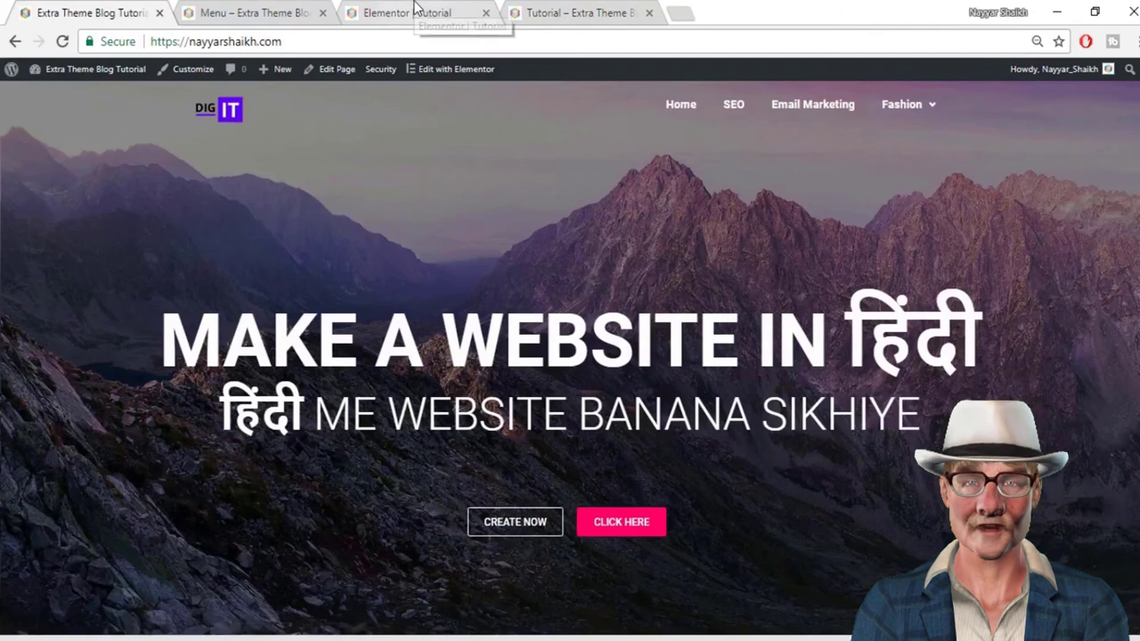
click(247, 11)
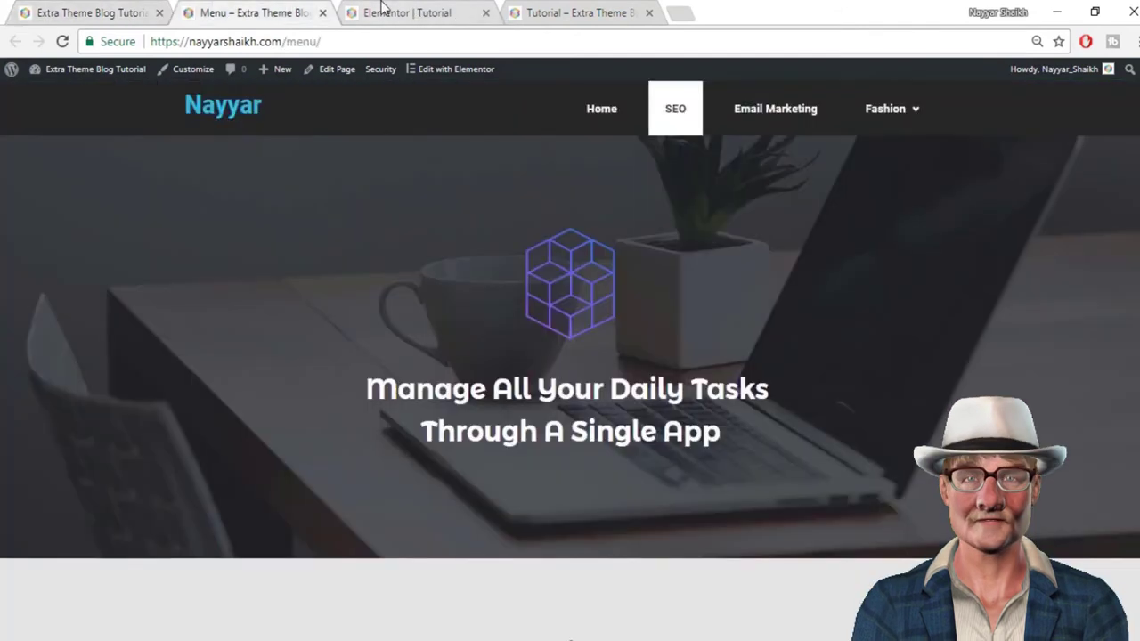
click(383, 13)
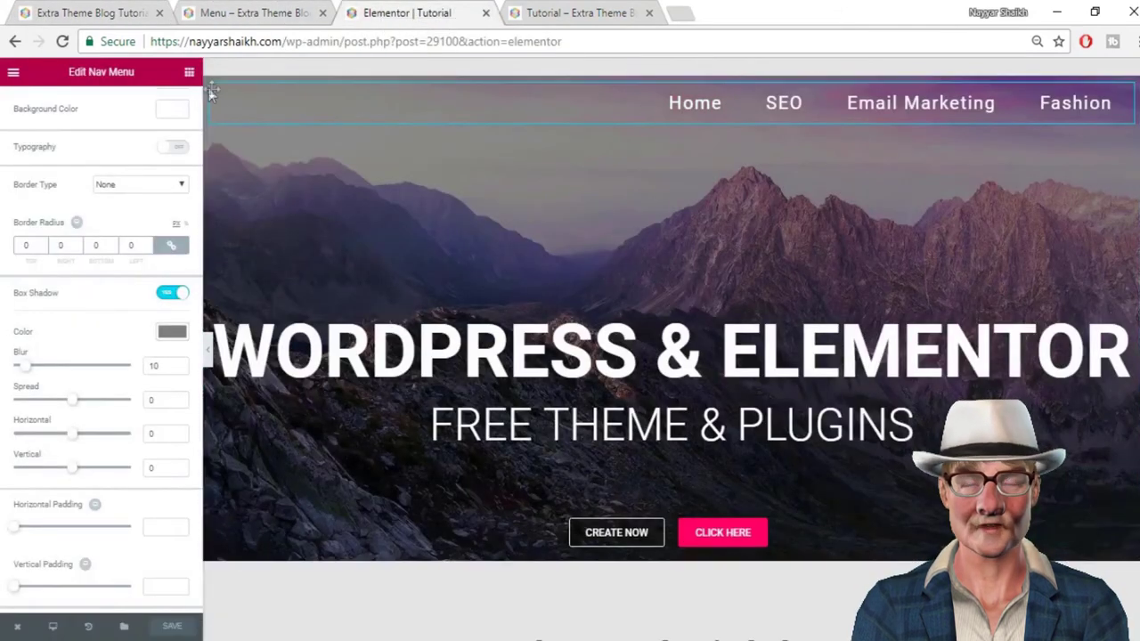
Try adding a new column beside the hero content, and undo it
mouse_move(210, 84)
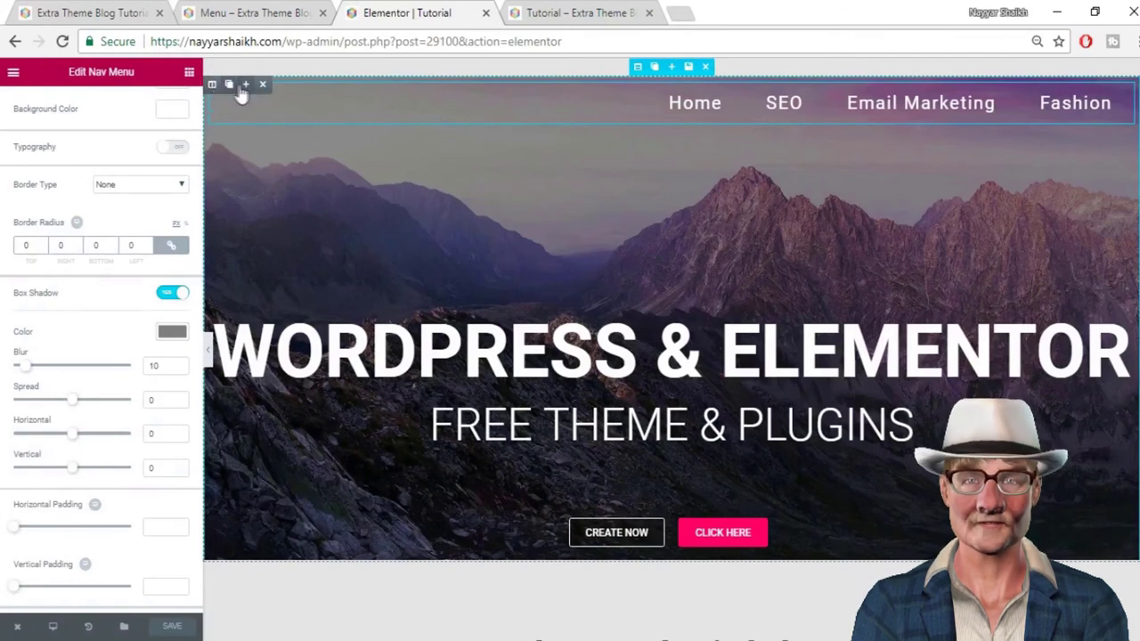
click(245, 86)
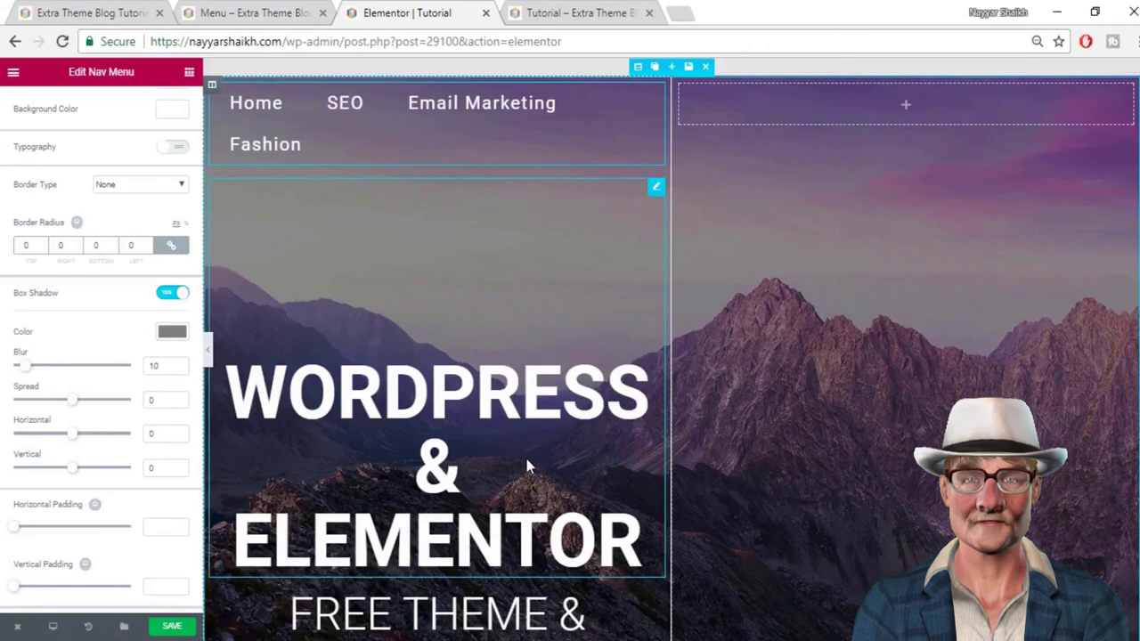
key(ctrl+z)
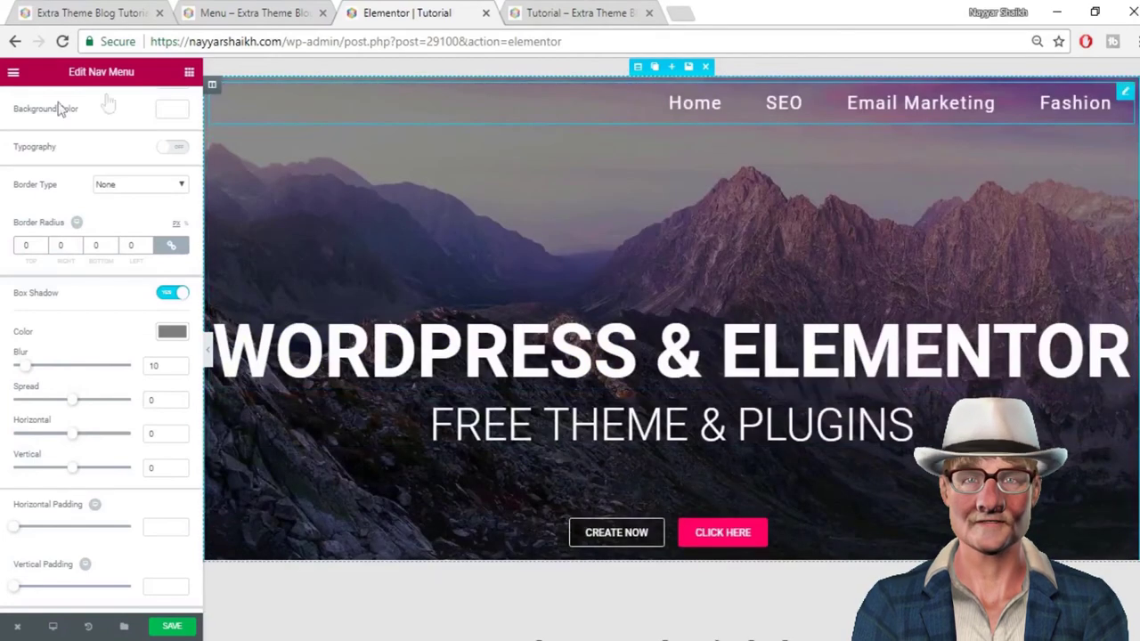
Insert a two-column inner section above the main heading and move the navigation menu into its right column, widened to fit the items on one line
click(189, 71)
drag(51, 171, 670, 147)
drag(721, 103, 852, 120)
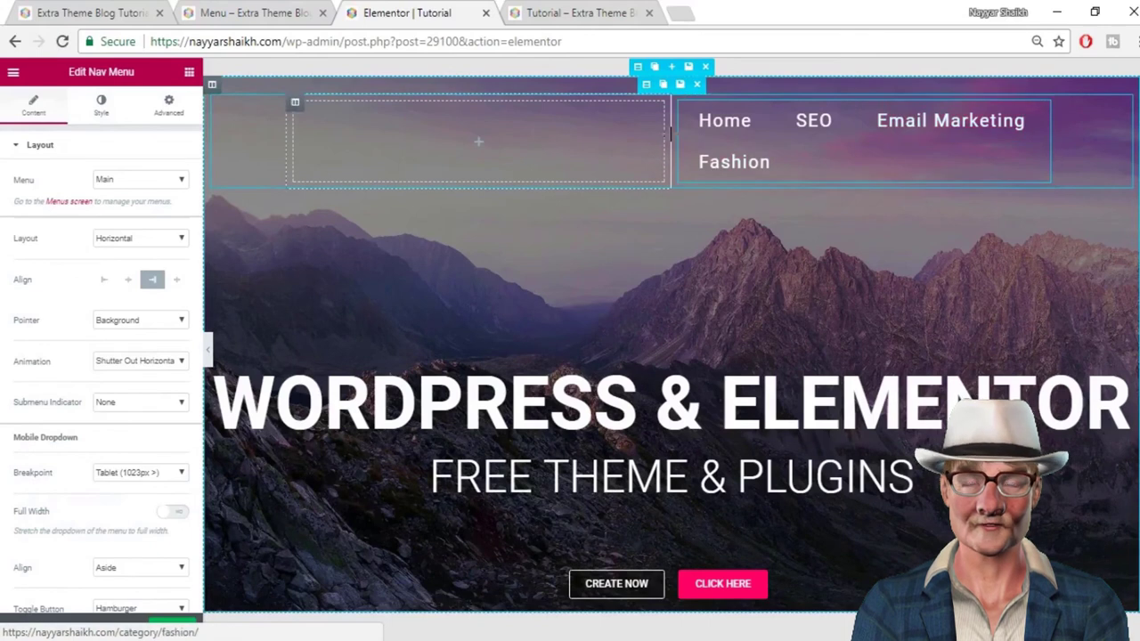
drag(670, 141, 550, 132)
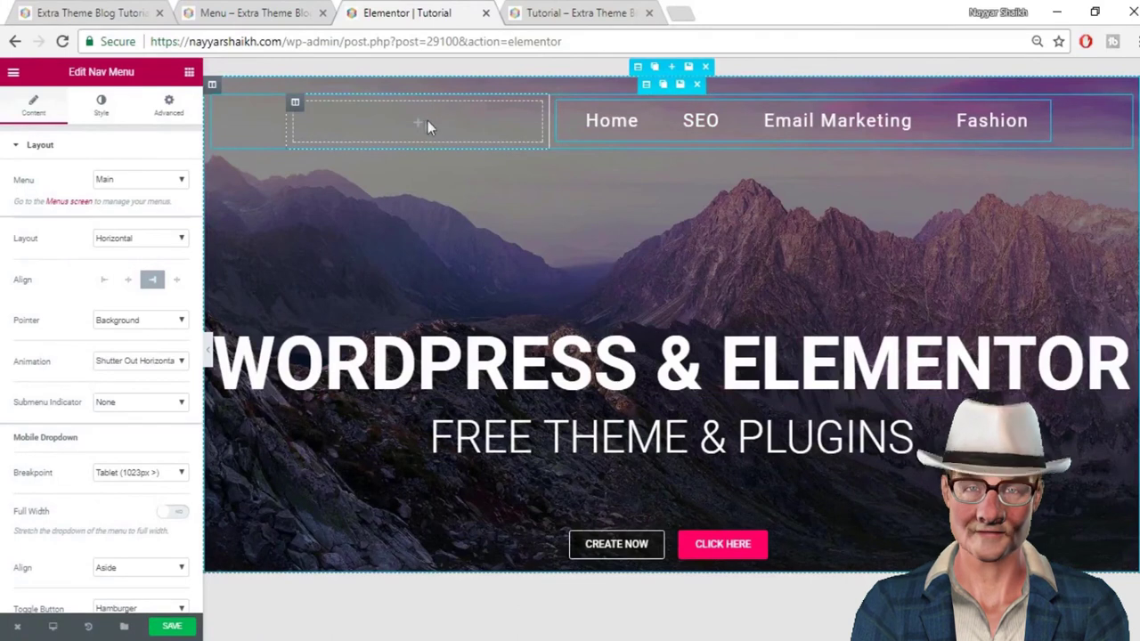
Add an Image widget to the empty column beside the menu and insert digit.png from the media library
click(189, 72)
drag(52, 239, 445, 119)
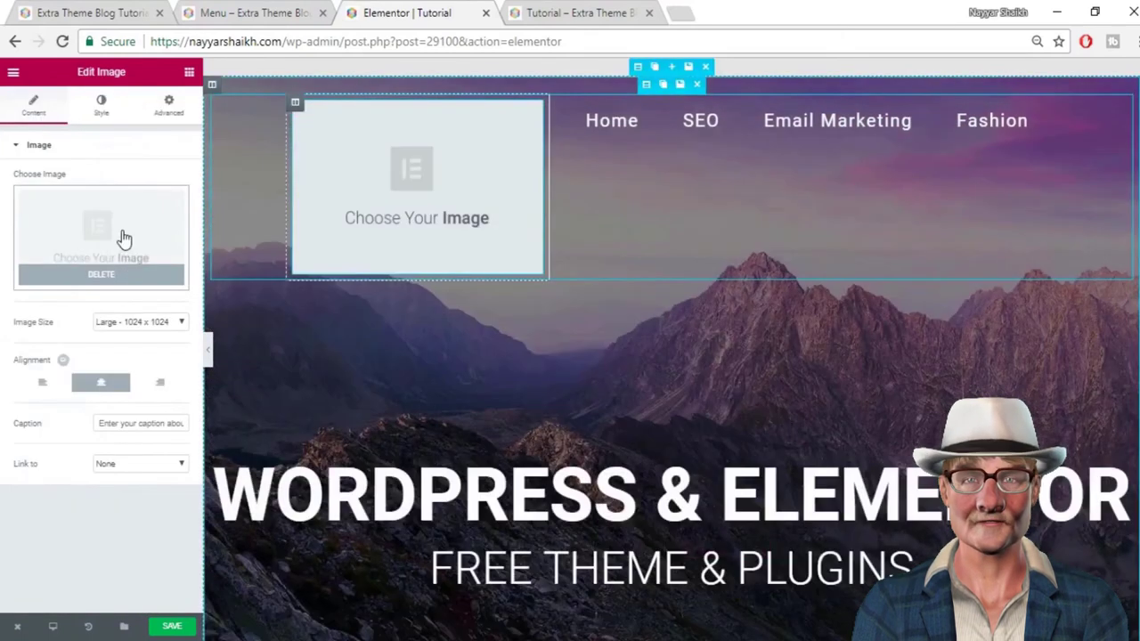
click(125, 239)
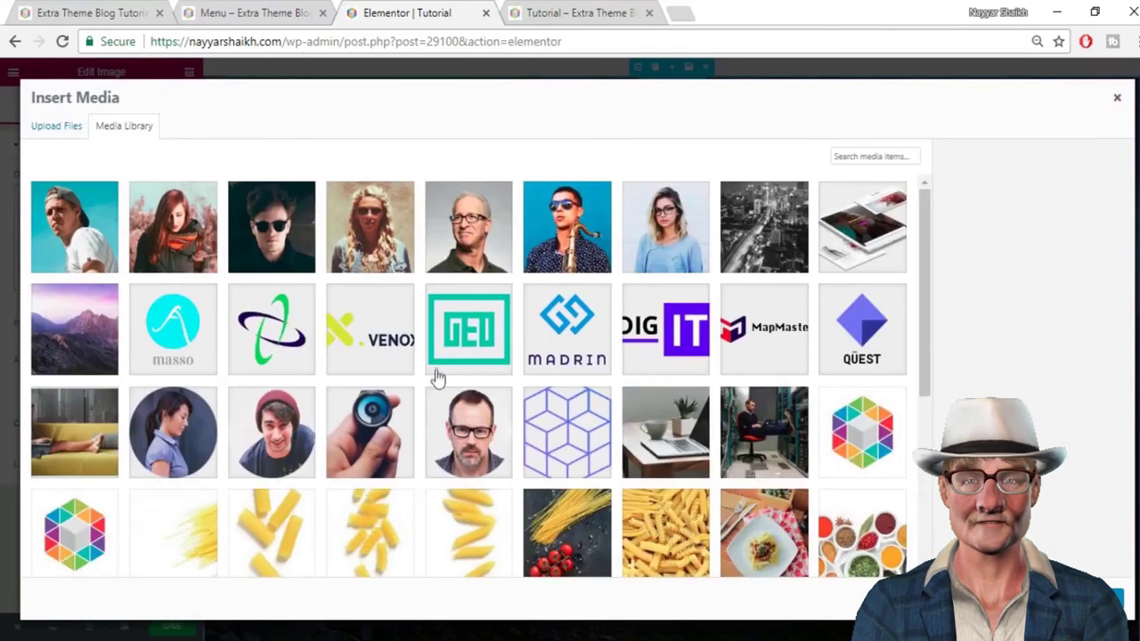
click(651, 357)
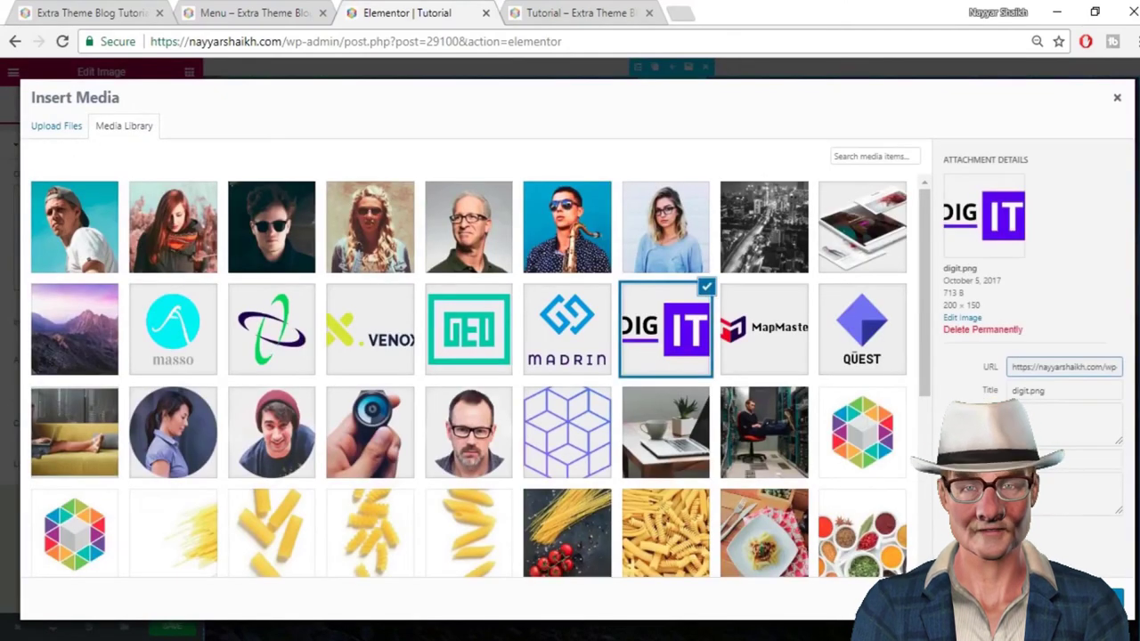
click(1104, 601)
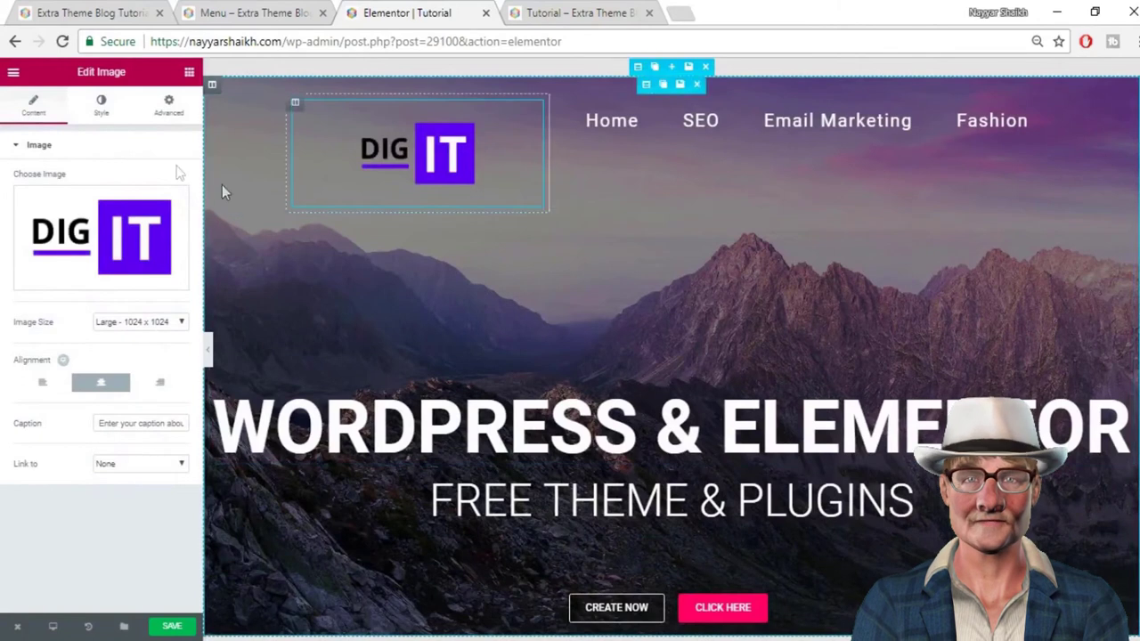
Align the DIG IT logo image to the left of its column
click(102, 118)
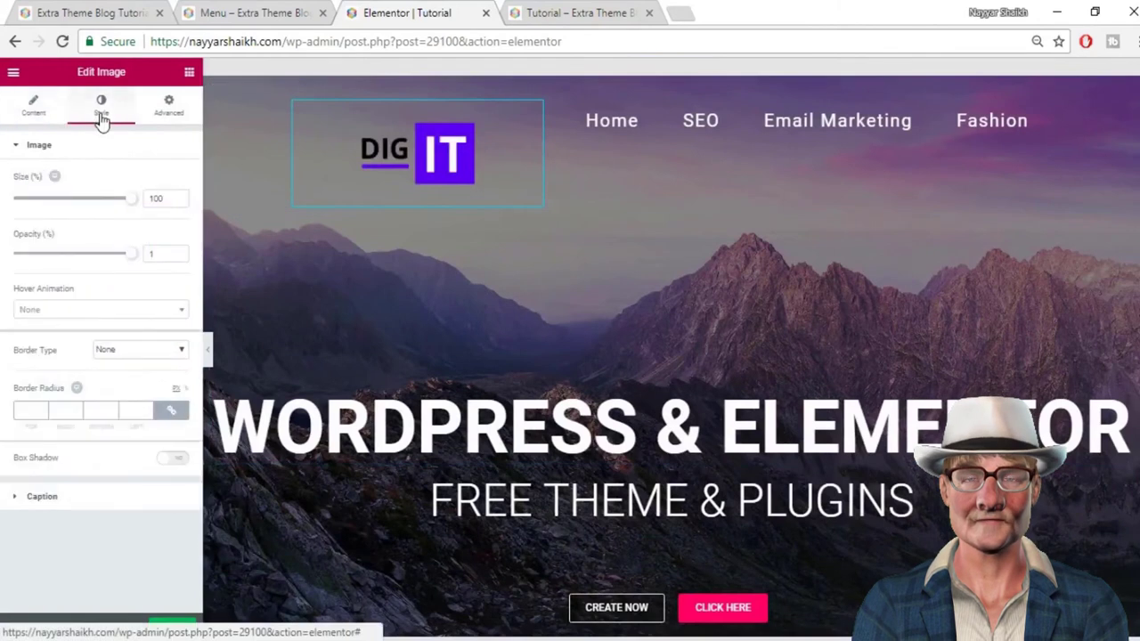
click(33, 110)
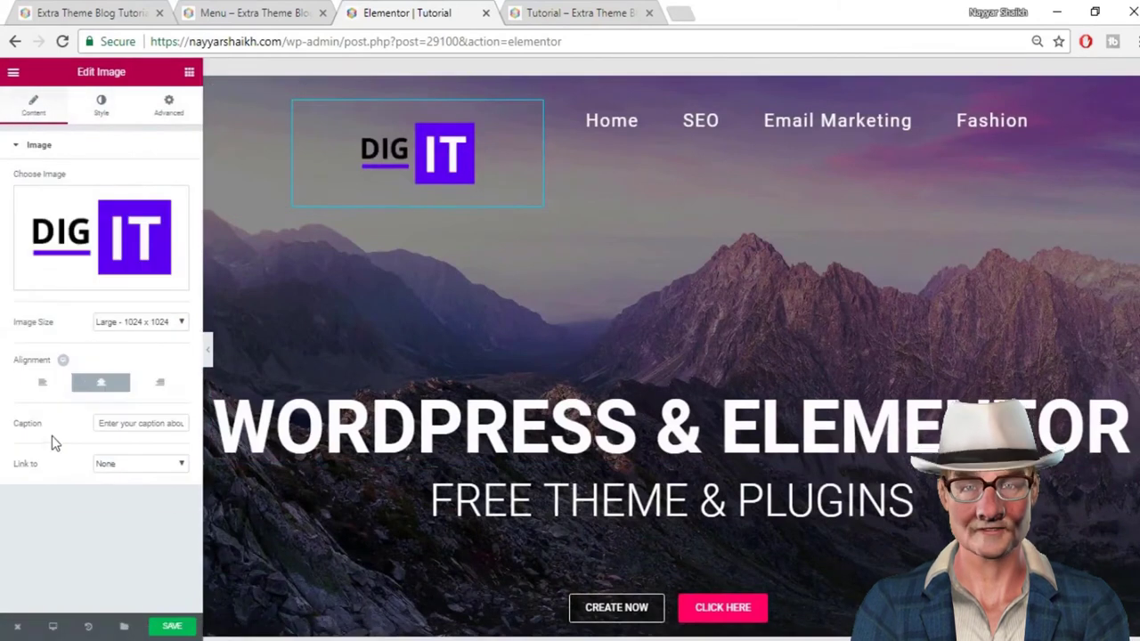
click(43, 390)
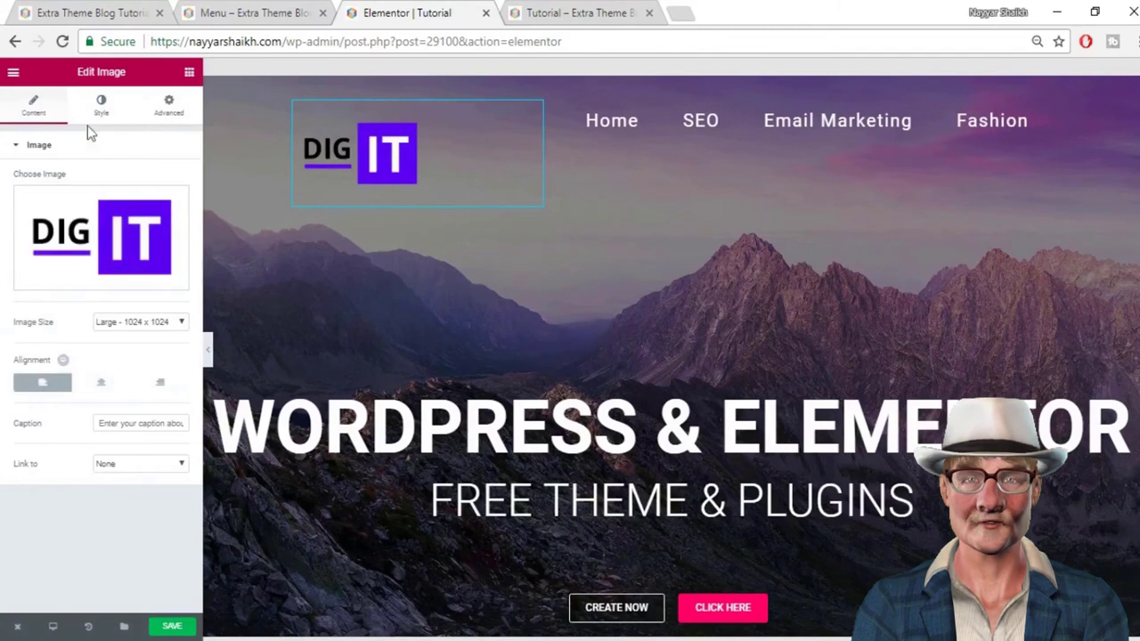
Link the logo to a custom URL using the site's homepage address, and compare it with the homepage logo's link
click(171, 464)
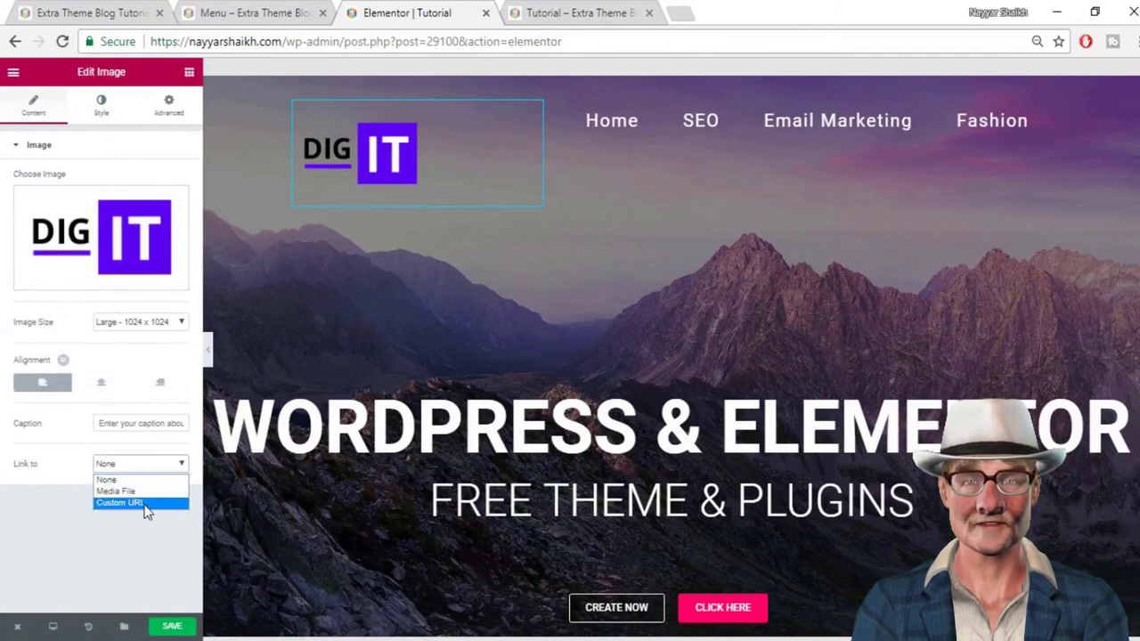
click(124, 503)
click(138, 501)
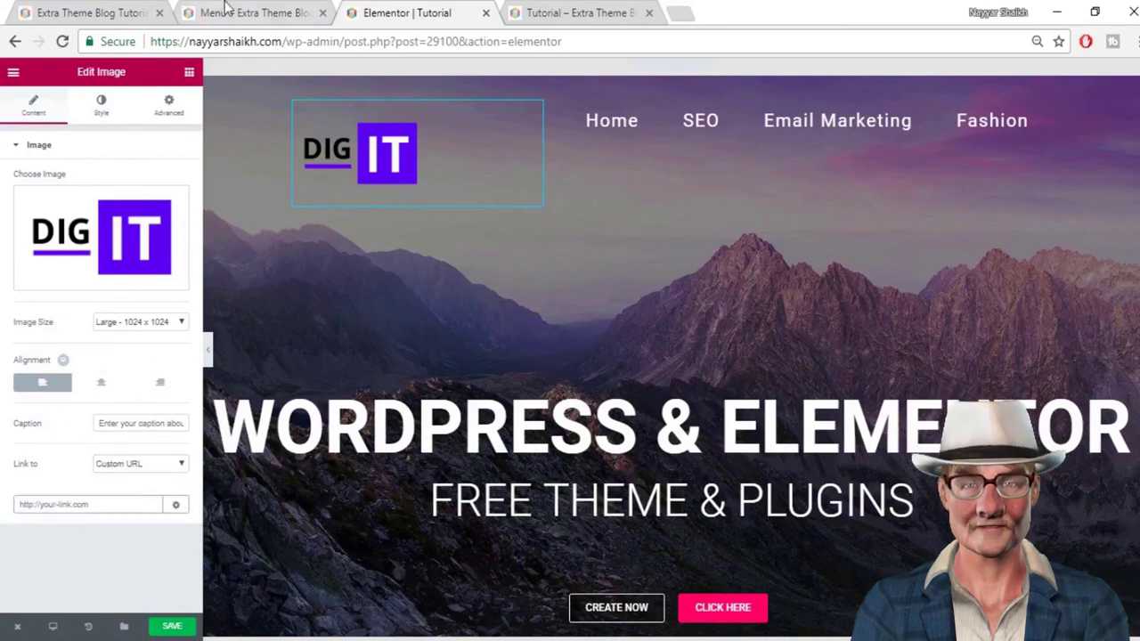
click(80, 13)
click(234, 41)
key(ctrl+c)
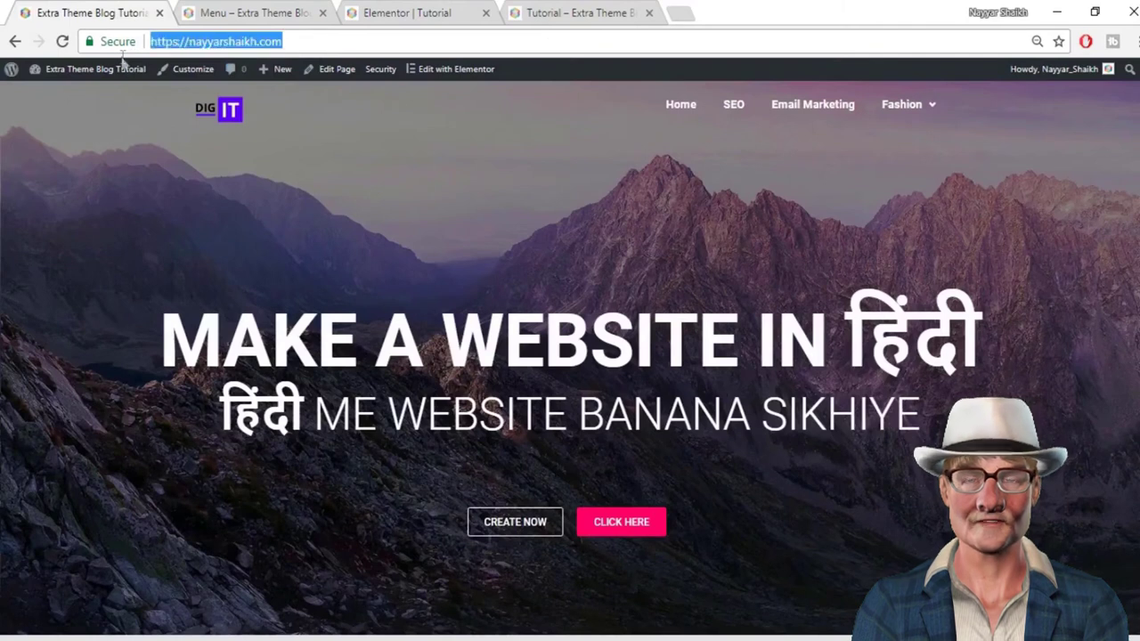
click(380, 7)
key(ctrl+v)
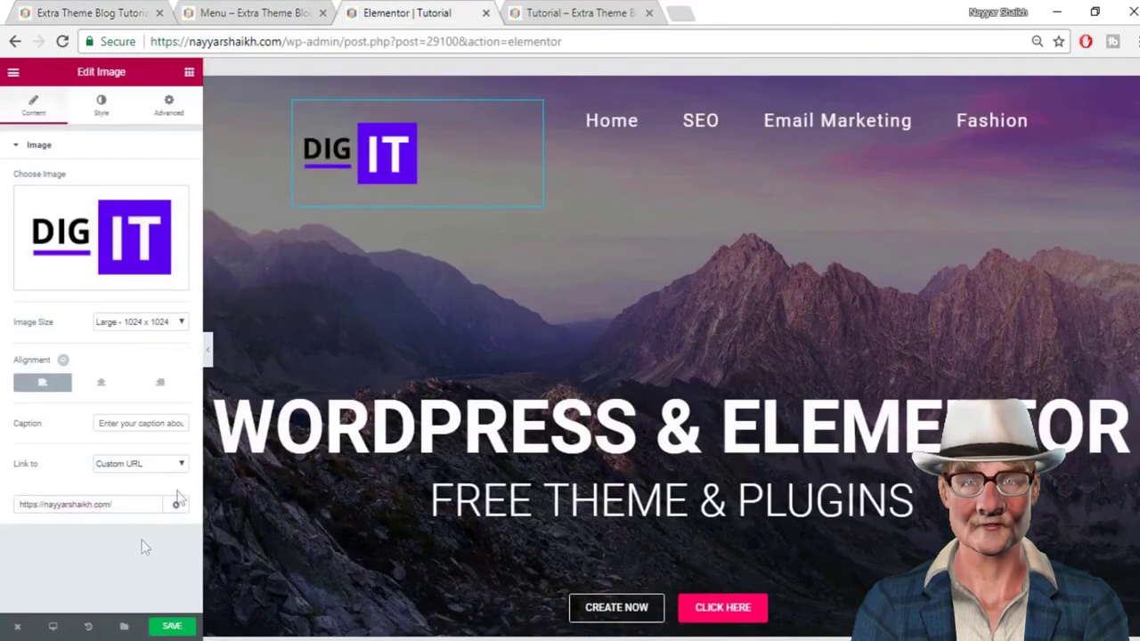
click(92, 7)
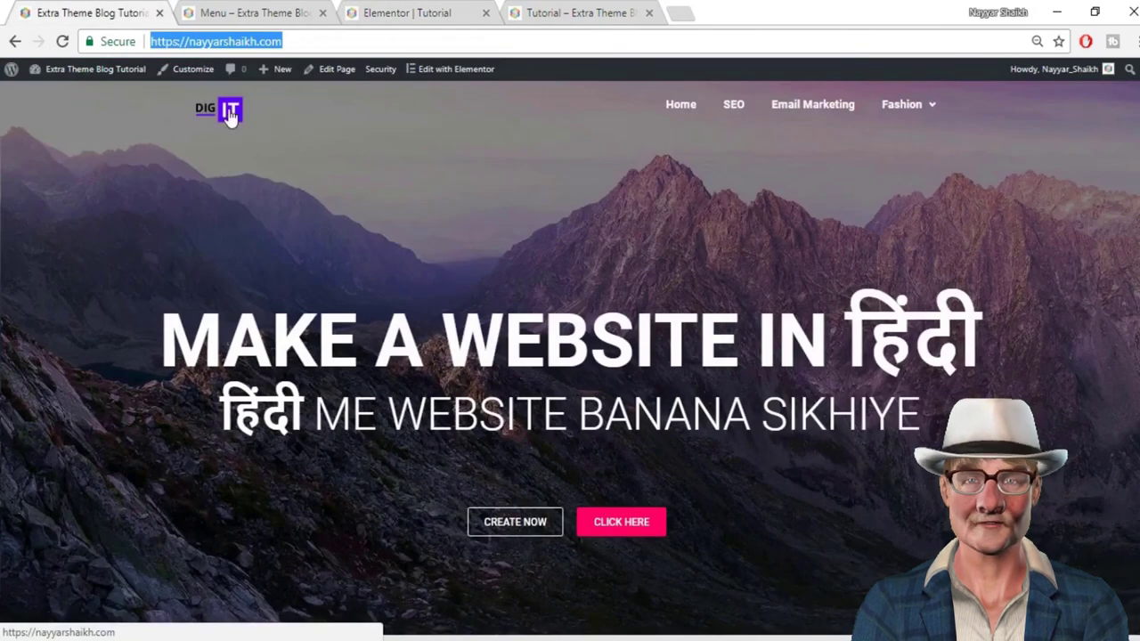
click(385, 11)
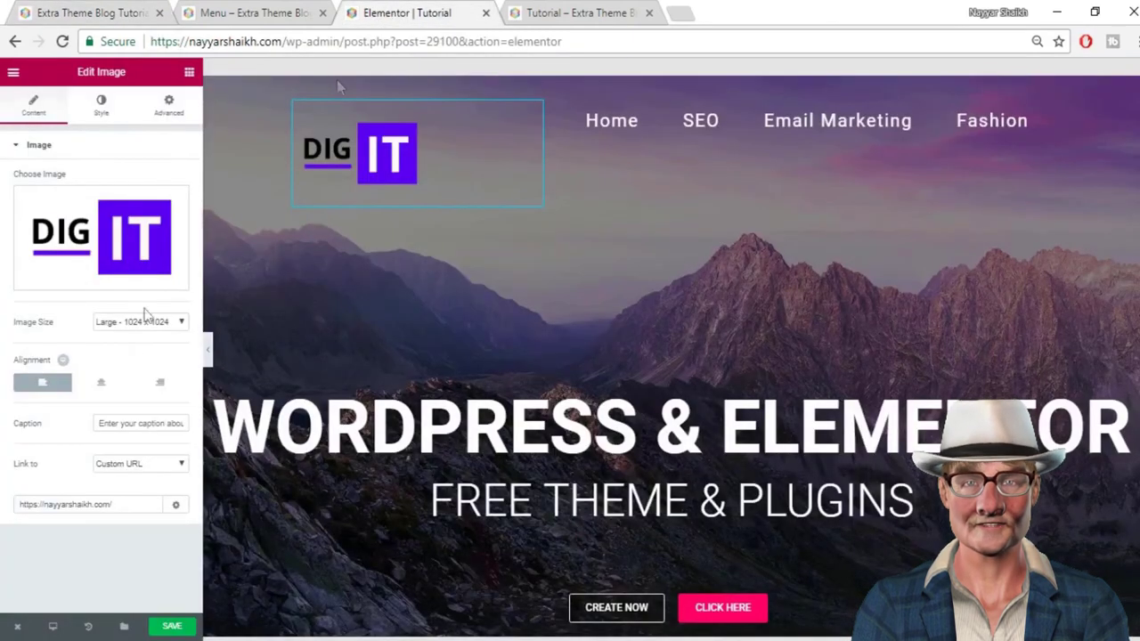
Reduce the logo's size to 25% and keep its opacity at 1
click(100, 105)
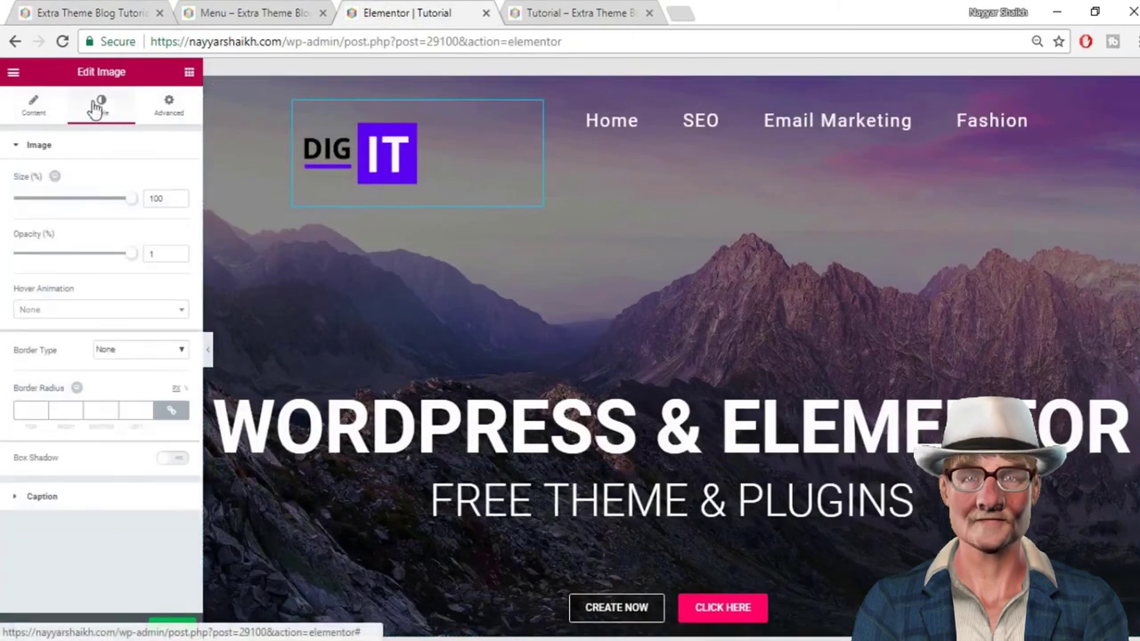
drag(130, 209, 43, 219)
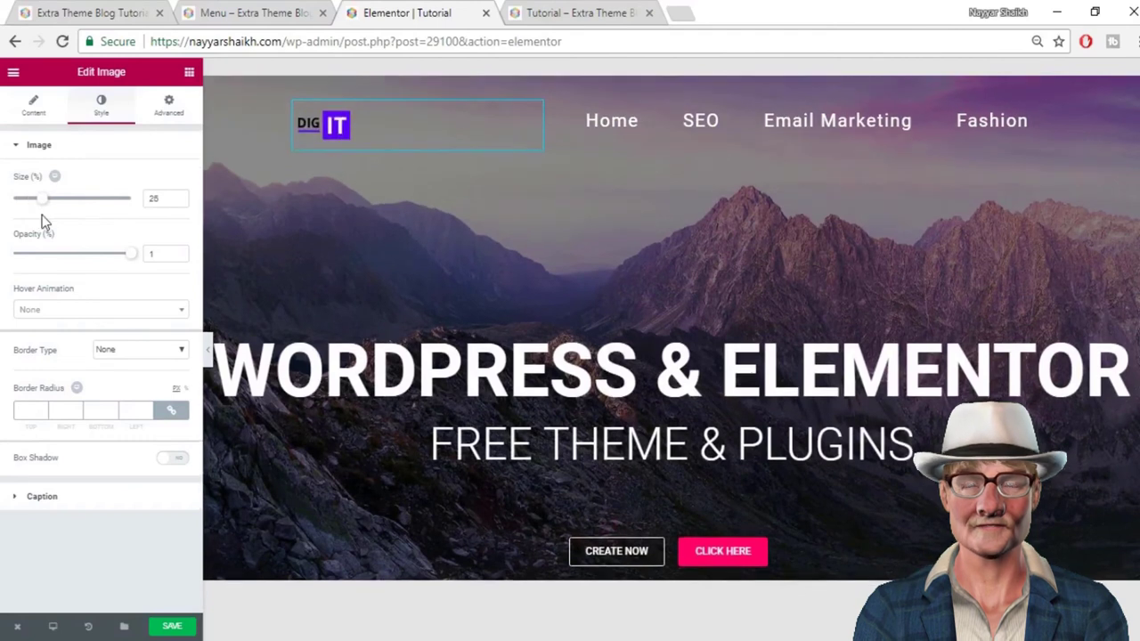
drag(129, 265, 150, 276)
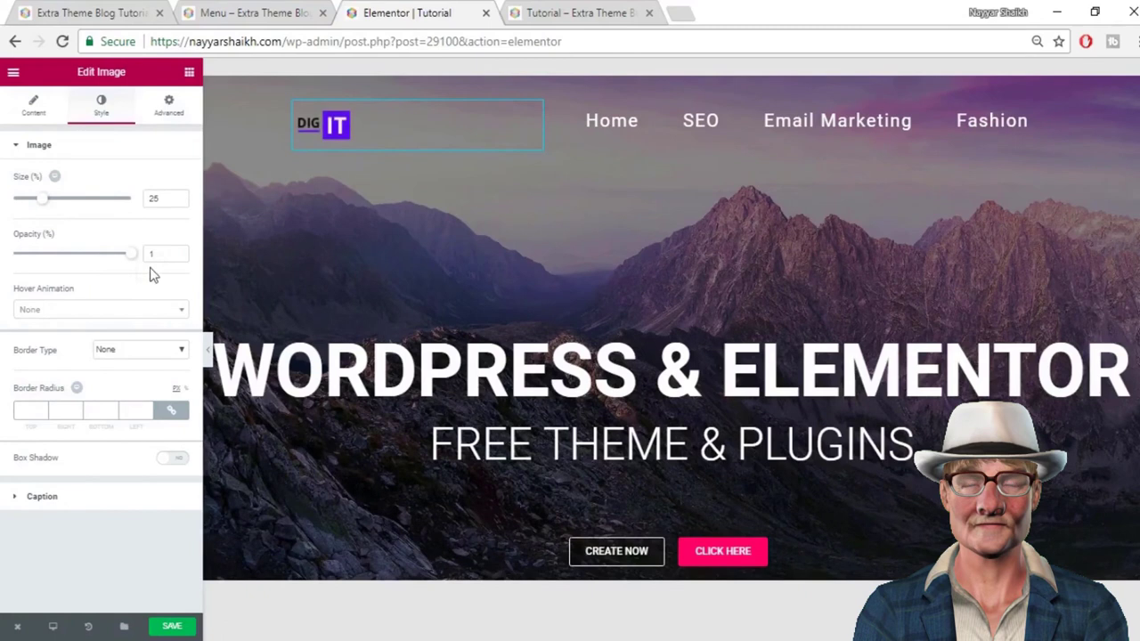
Apply the Grow hover animation to the logo and save the page
click(127, 310)
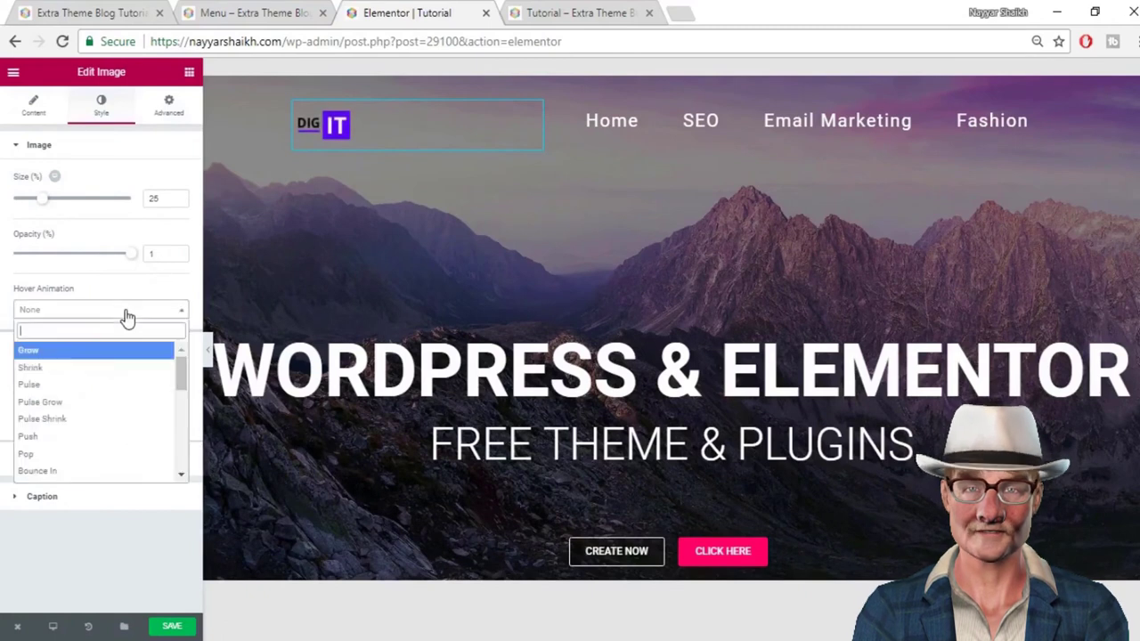
click(75, 361)
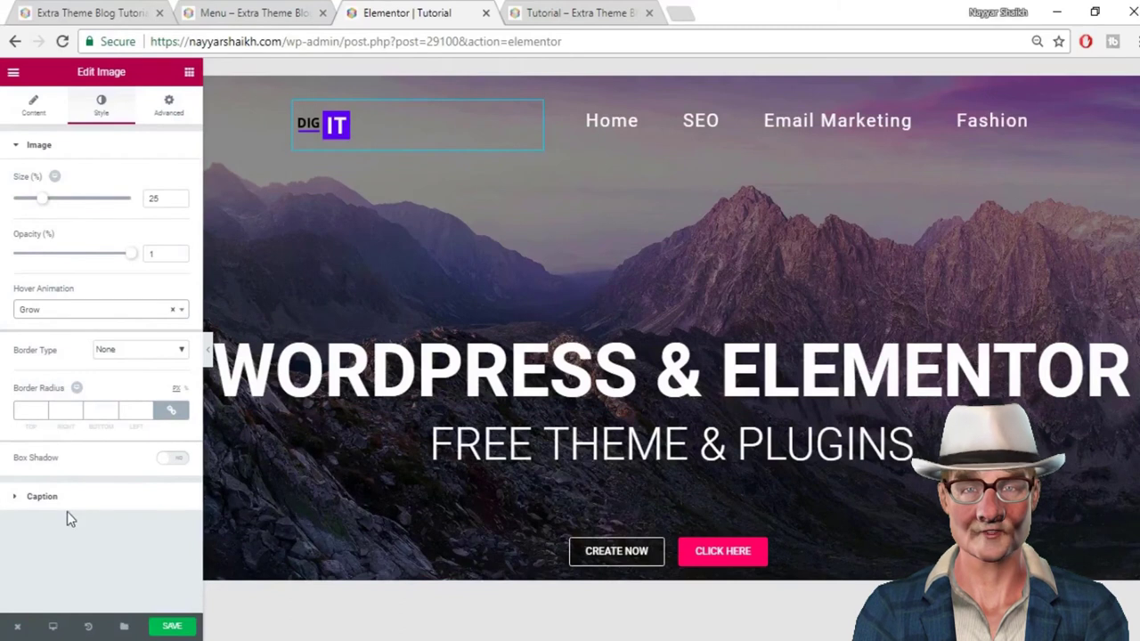
click(166, 627)
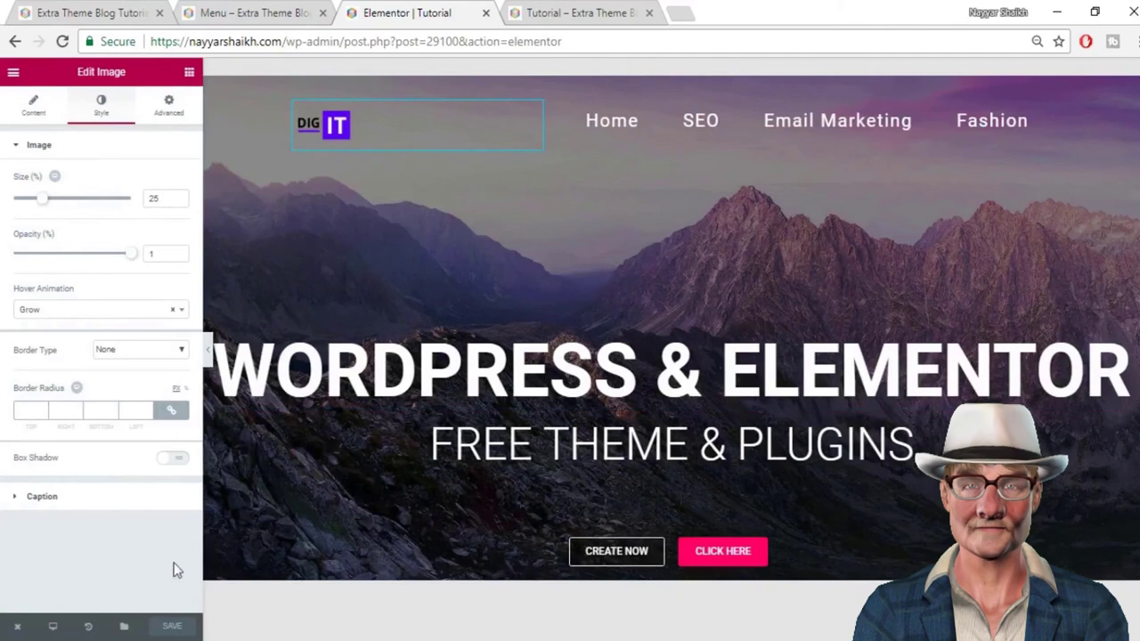
Switch to the mobile preview, enlarge the DIG IT logo to 48% and align it to the right of its column
click(53, 627)
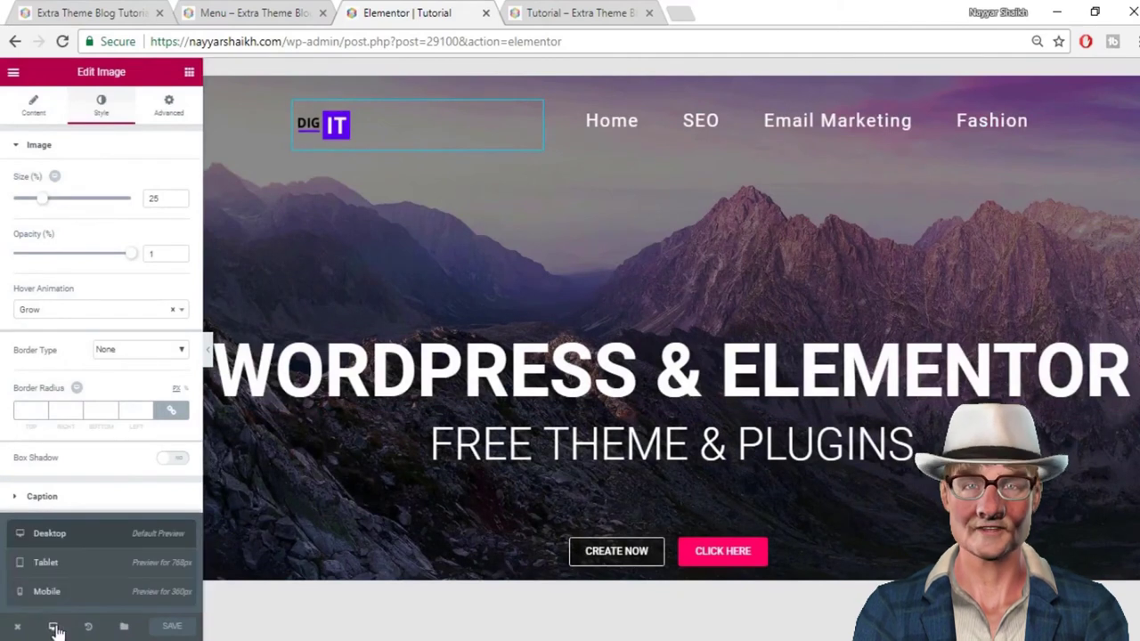
click(60, 595)
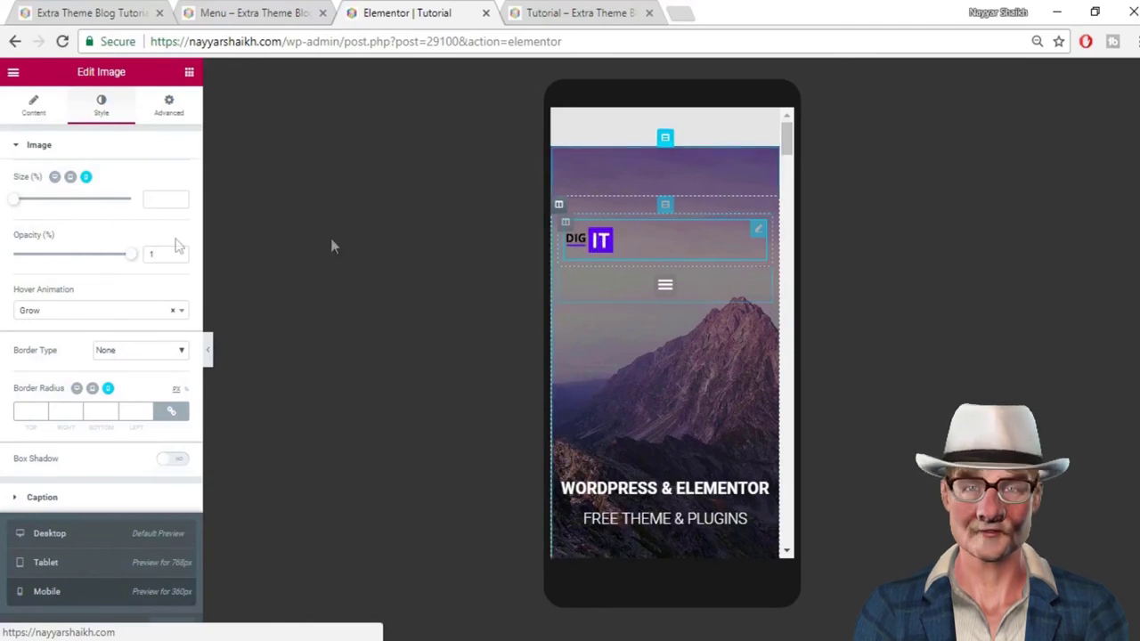
click(38, 121)
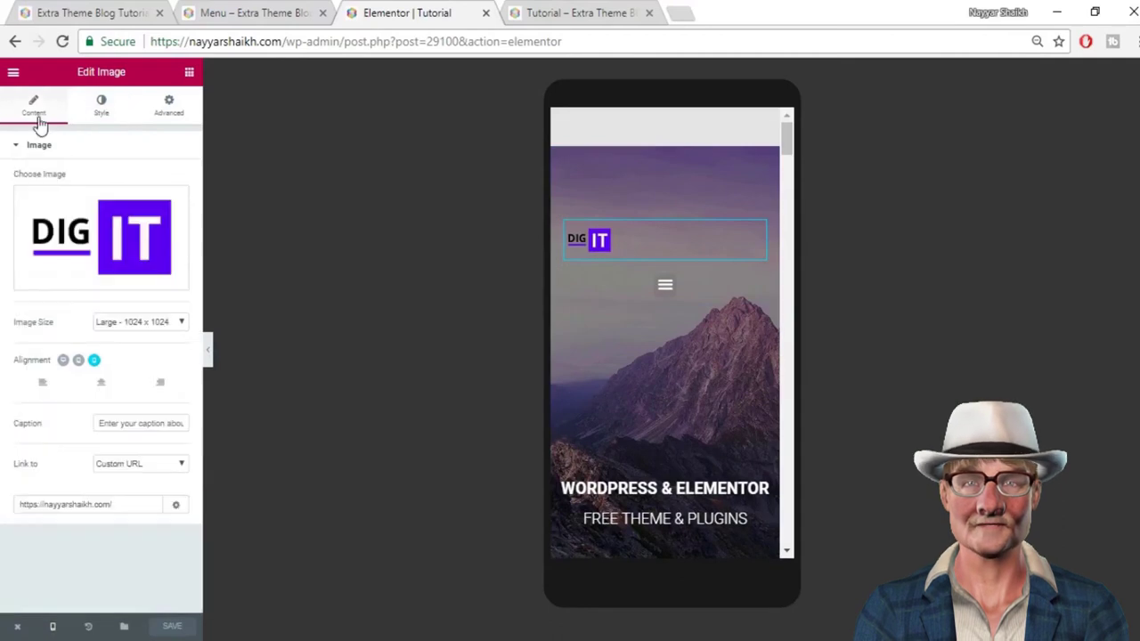
click(102, 384)
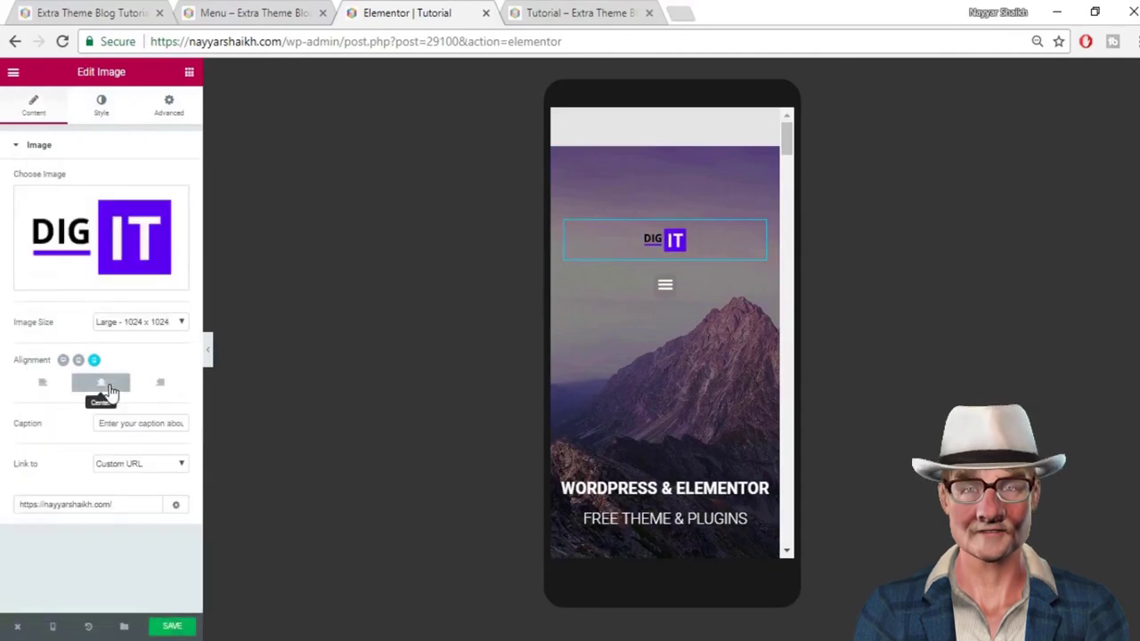
click(104, 105)
drag(19, 203, 75, 211)
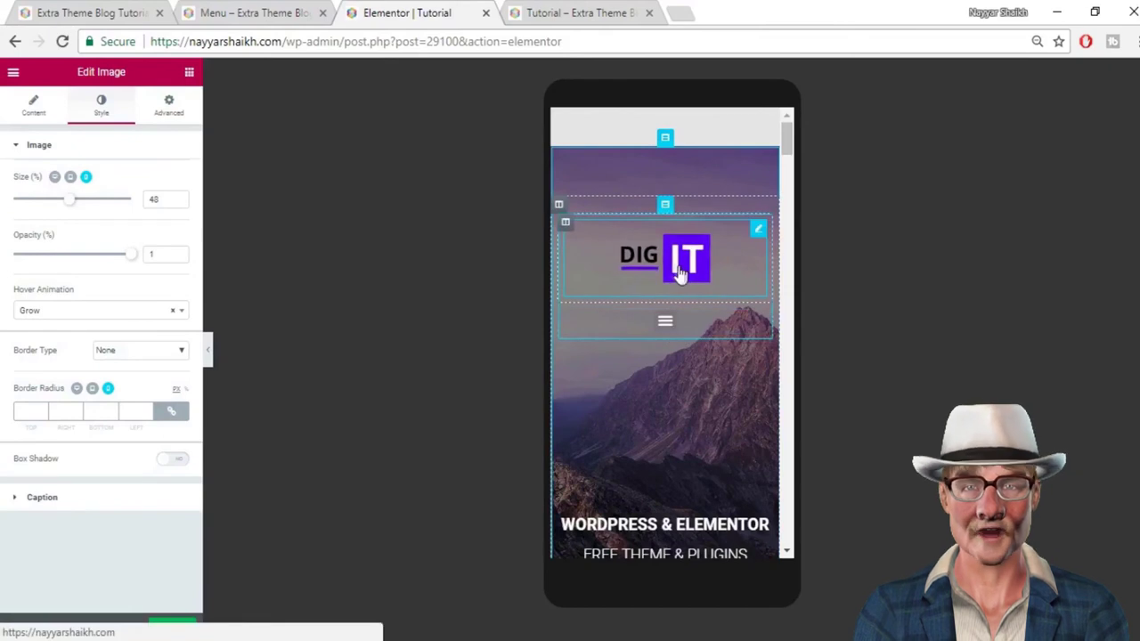
click(35, 109)
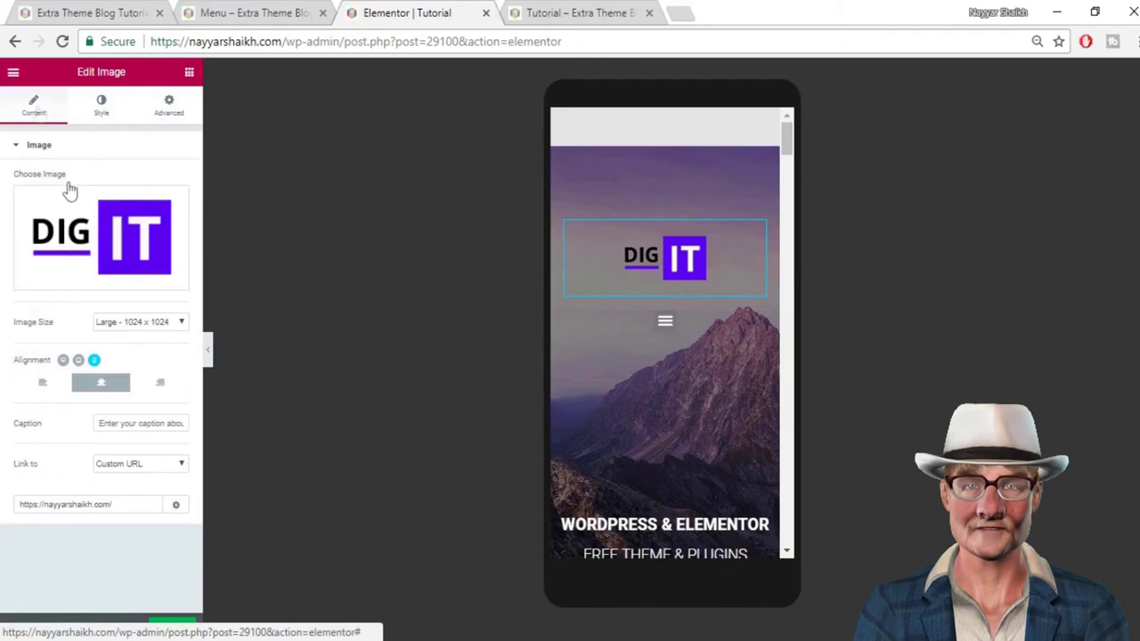
click(157, 386)
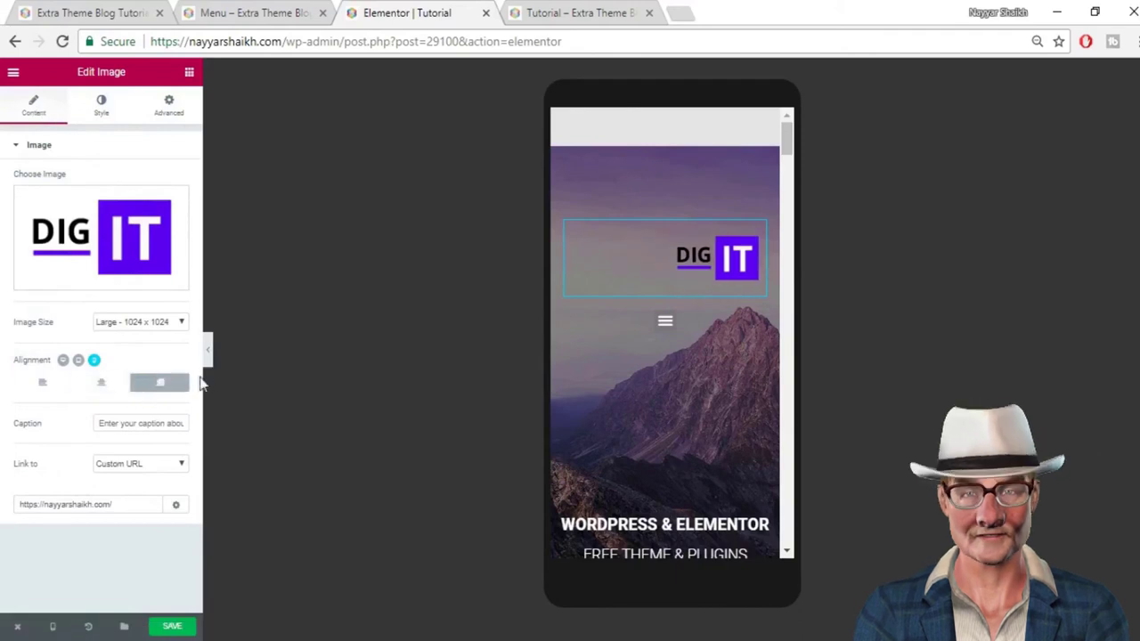
On the mobile nav menu, clear the item alignment and align the hamburger toggle to the left
click(669, 324)
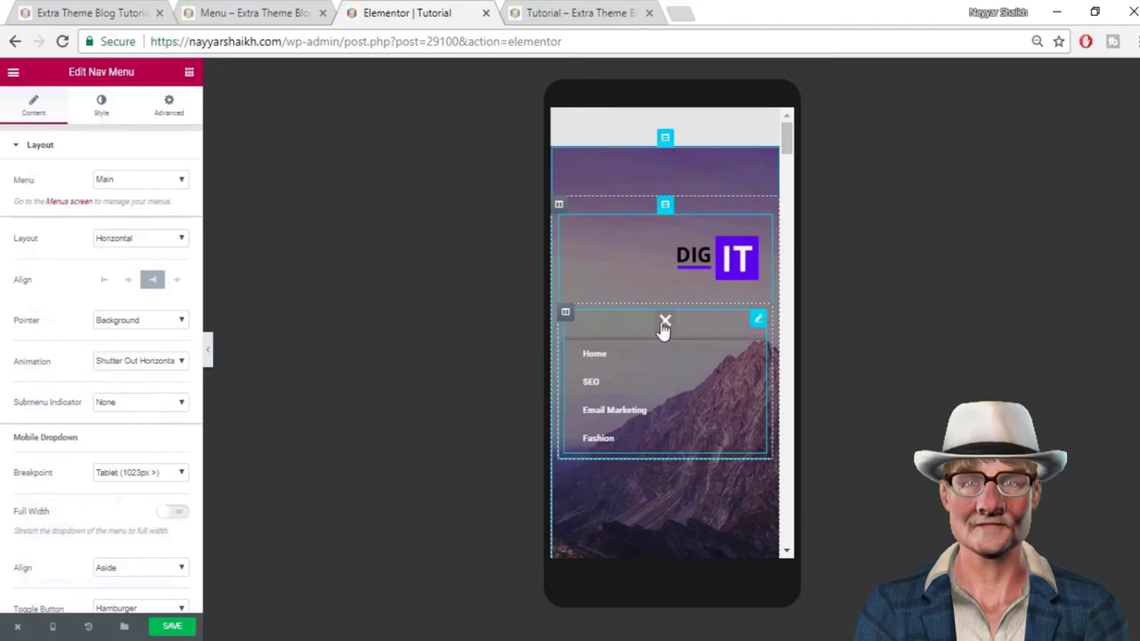
click(665, 322)
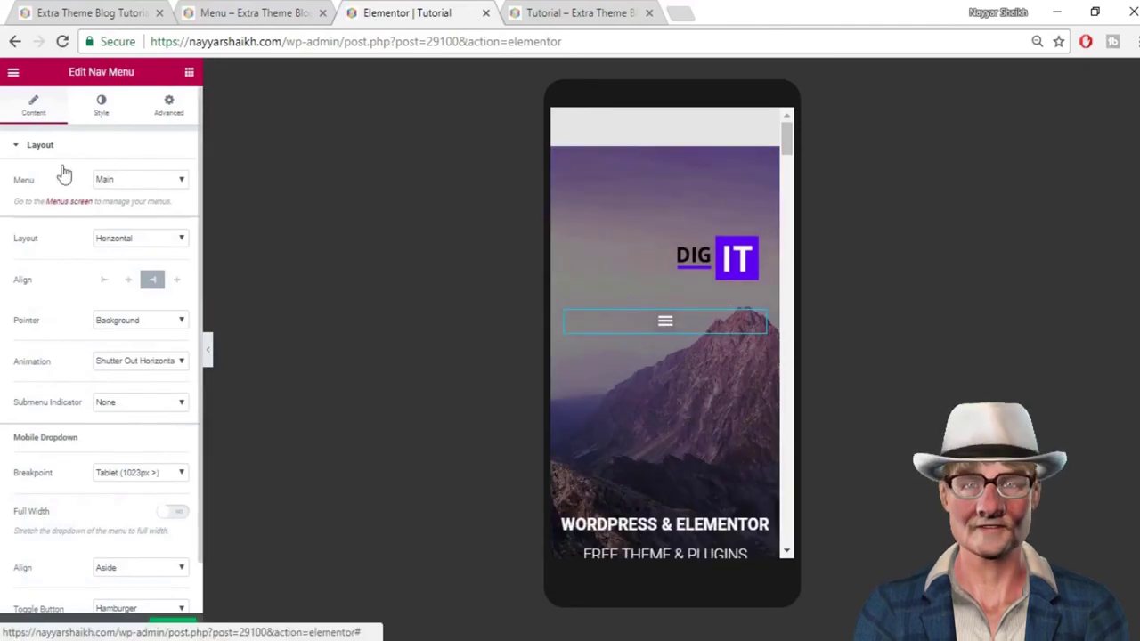
scroll(94, 407, down, 1)
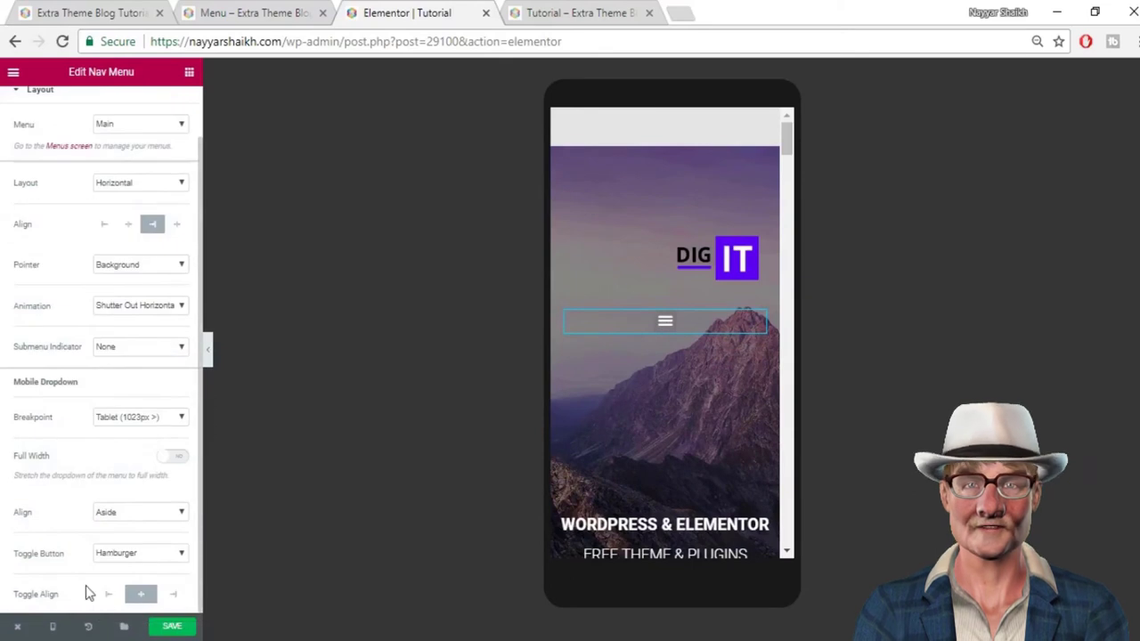
click(104, 224)
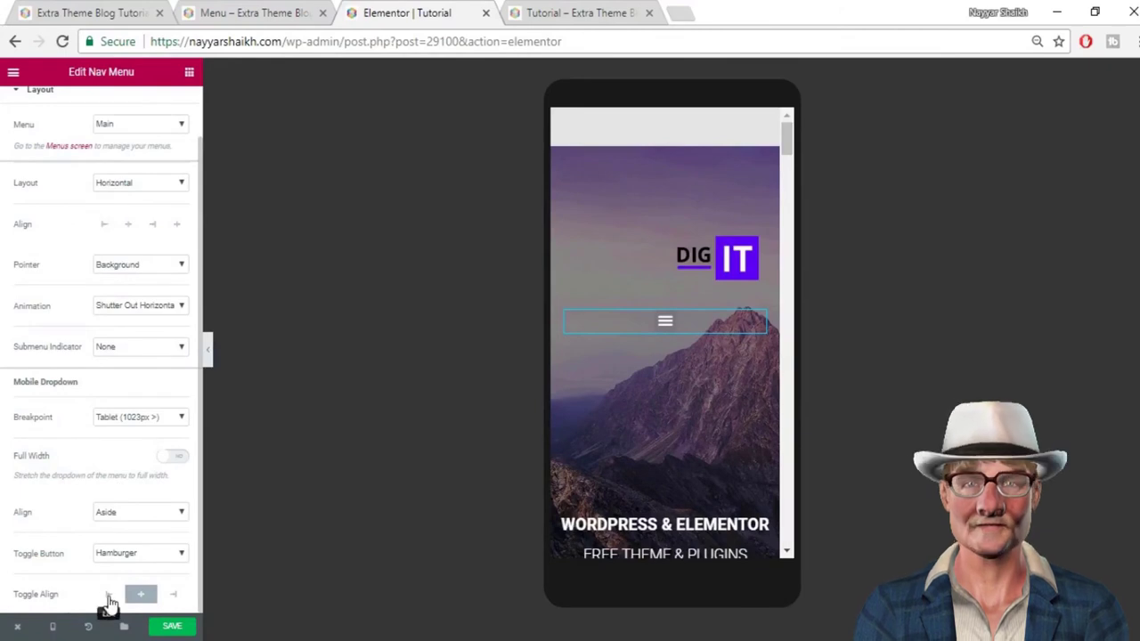
click(108, 598)
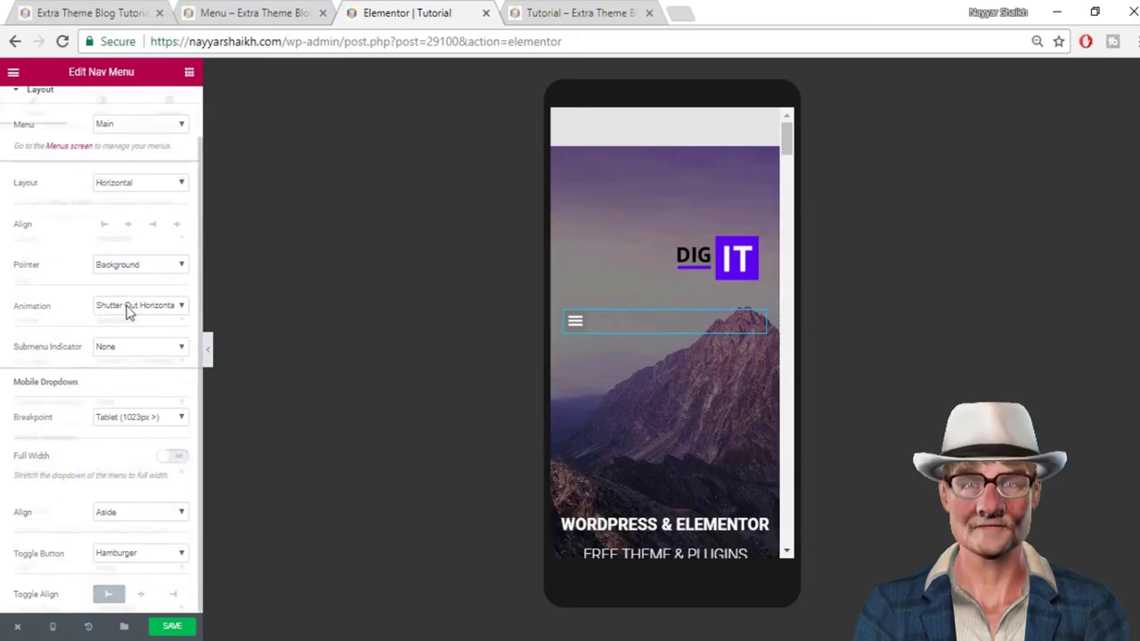
Set the size of the nav menu's toggle button to 42
scroll(127, 310, up, 1)
click(101, 114)
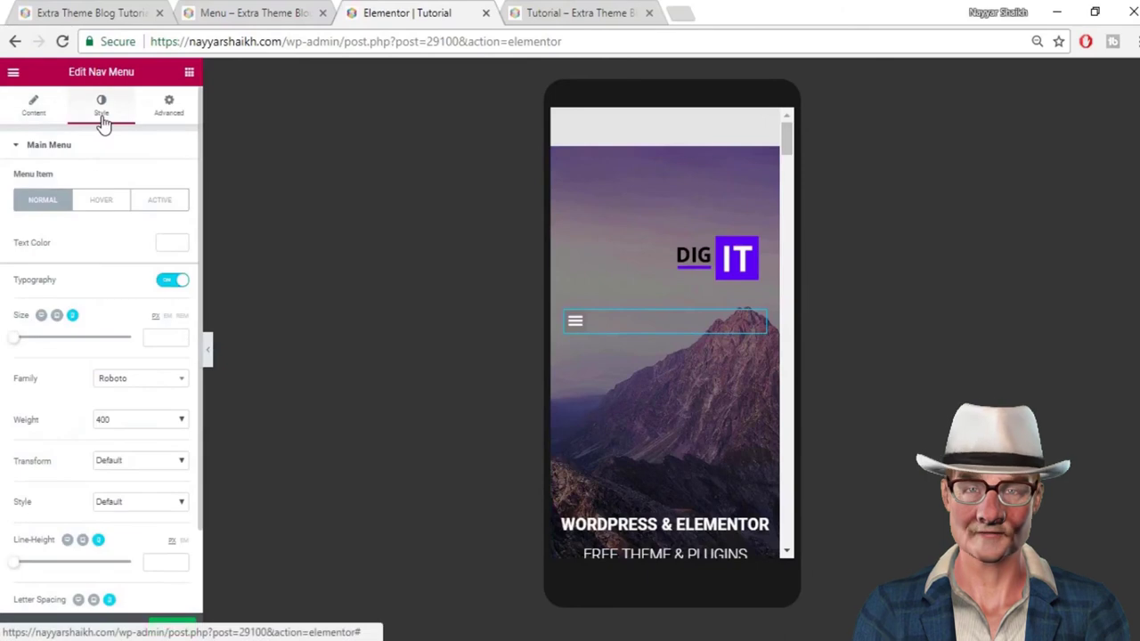
click(93, 153)
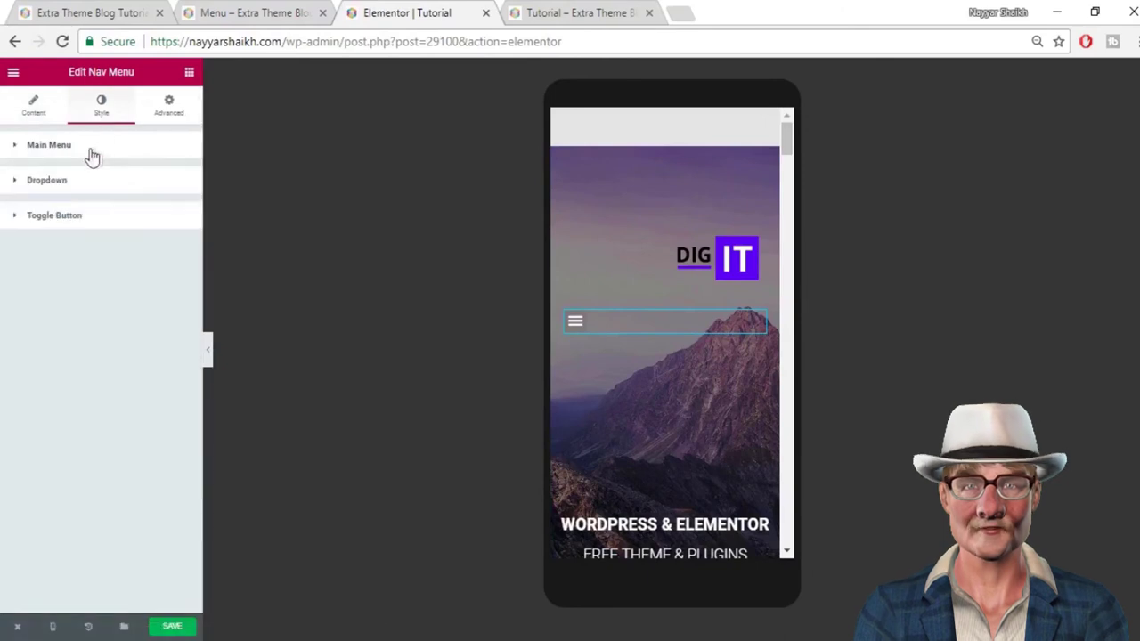
click(63, 222)
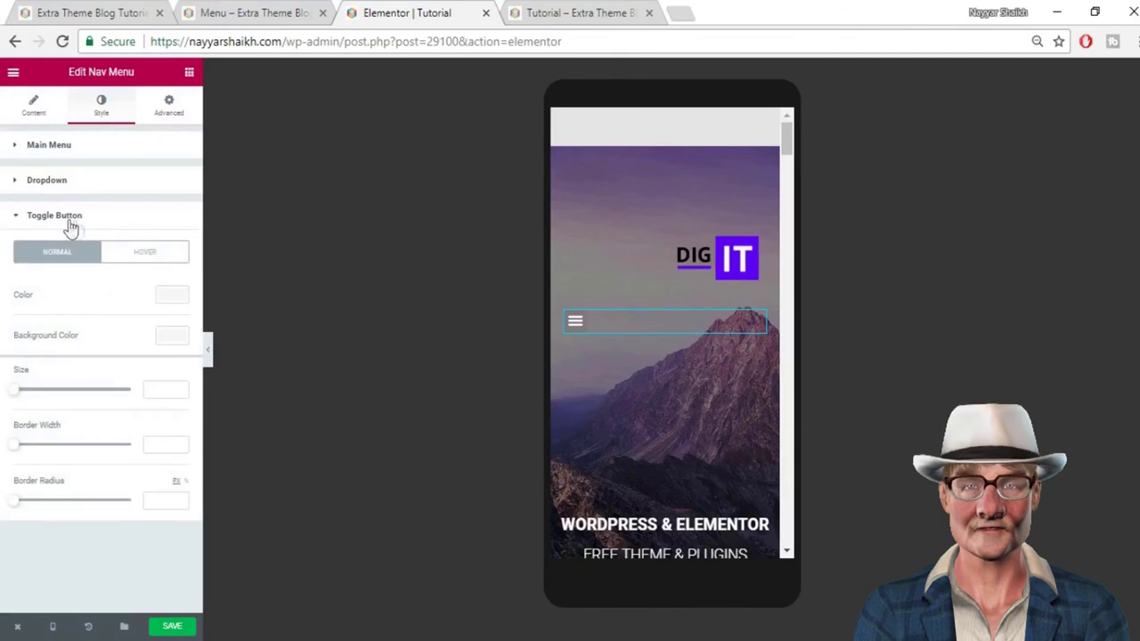
drag(16, 392, 53, 393)
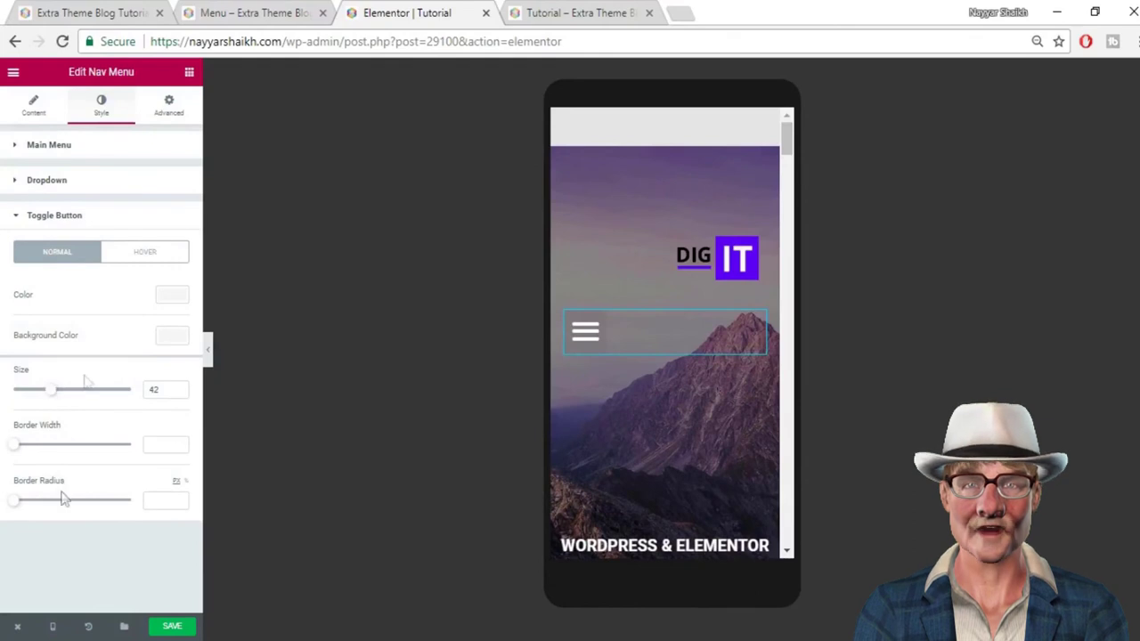
Color the toggle button's icon white (#ffffff) and give it a dark grey #54595f background
click(169, 298)
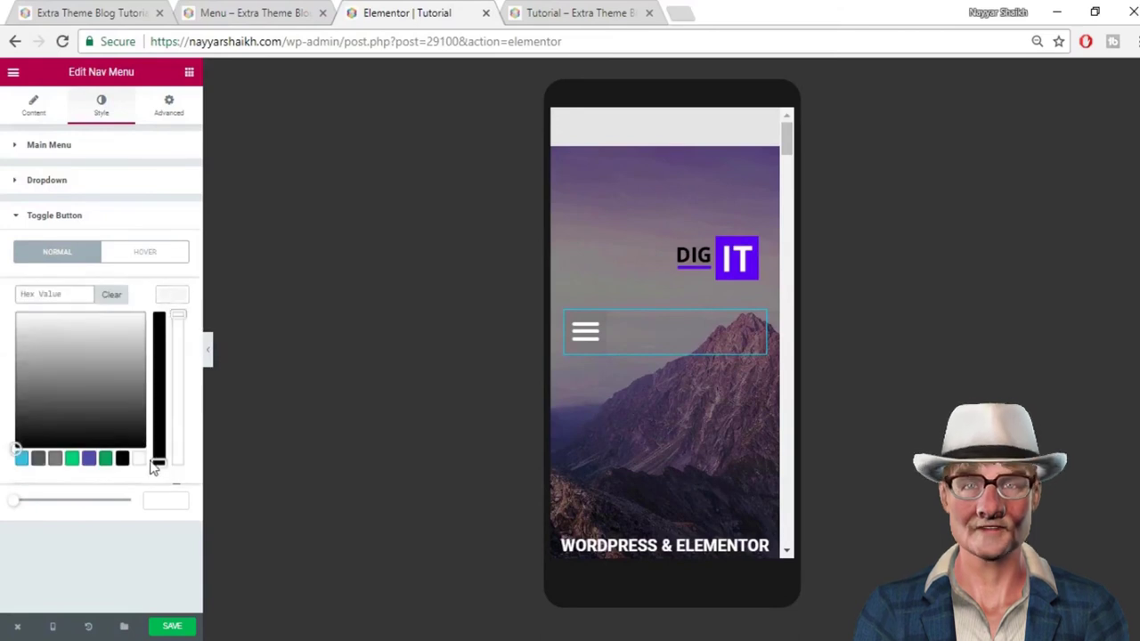
click(141, 459)
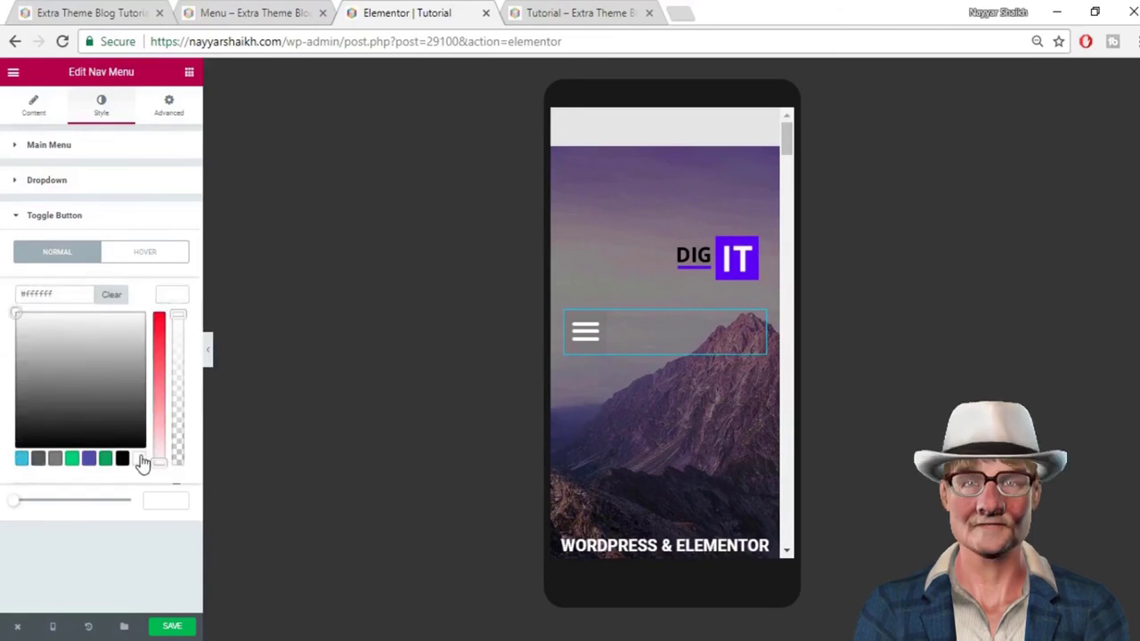
click(185, 298)
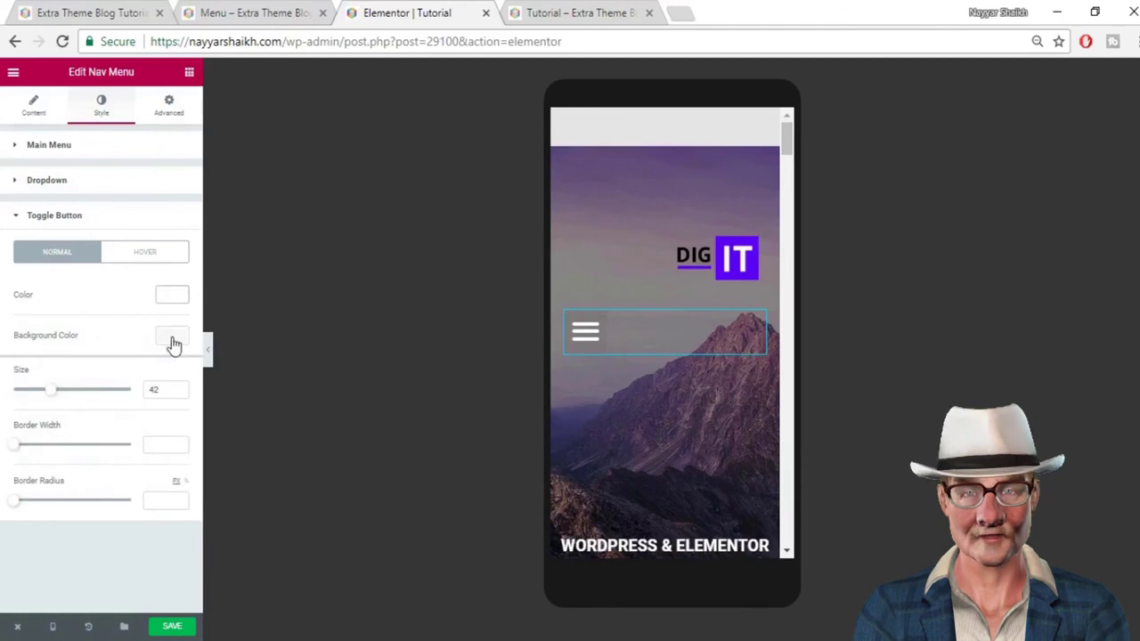
click(172, 336)
click(39, 499)
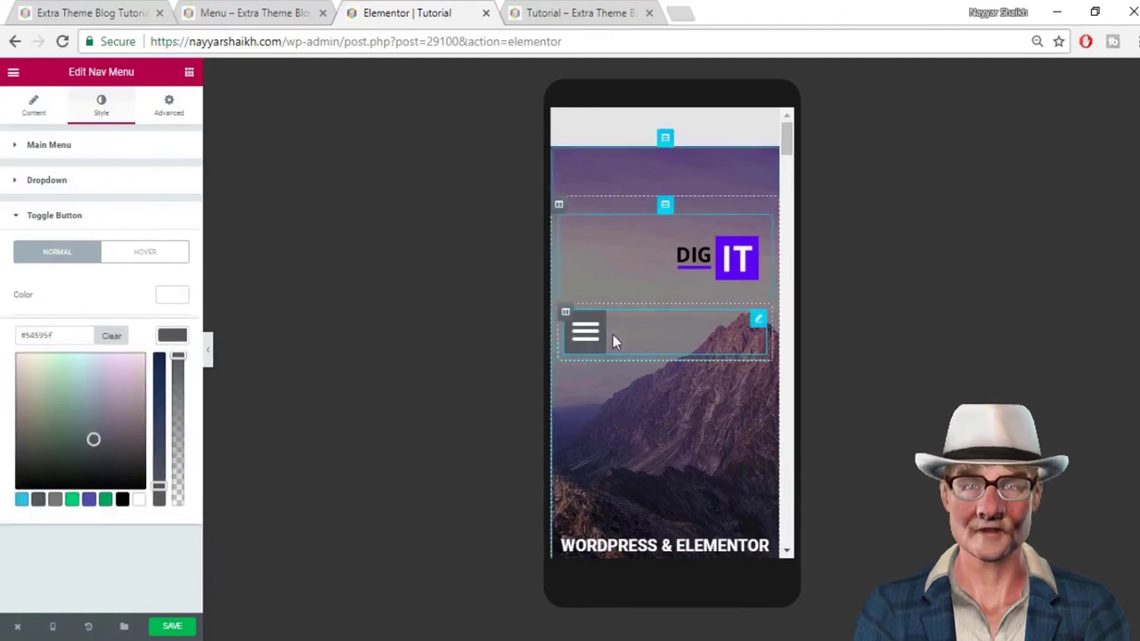
click(172, 336)
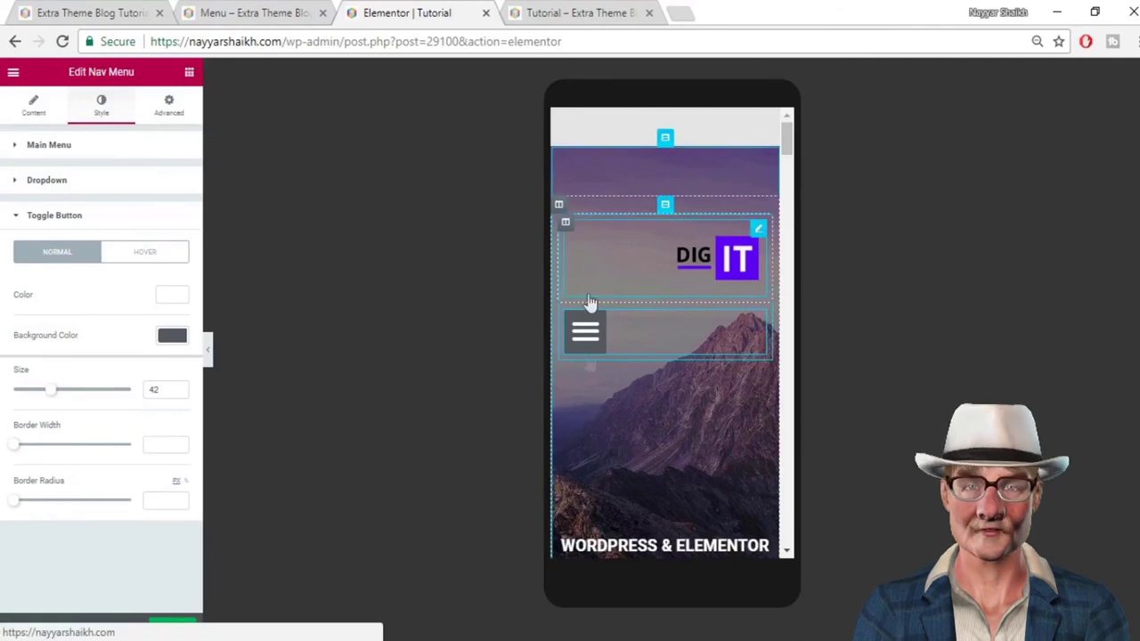
Unlink the nav menu's mobile margin values and try top margins of 30 and -50 px
click(176, 109)
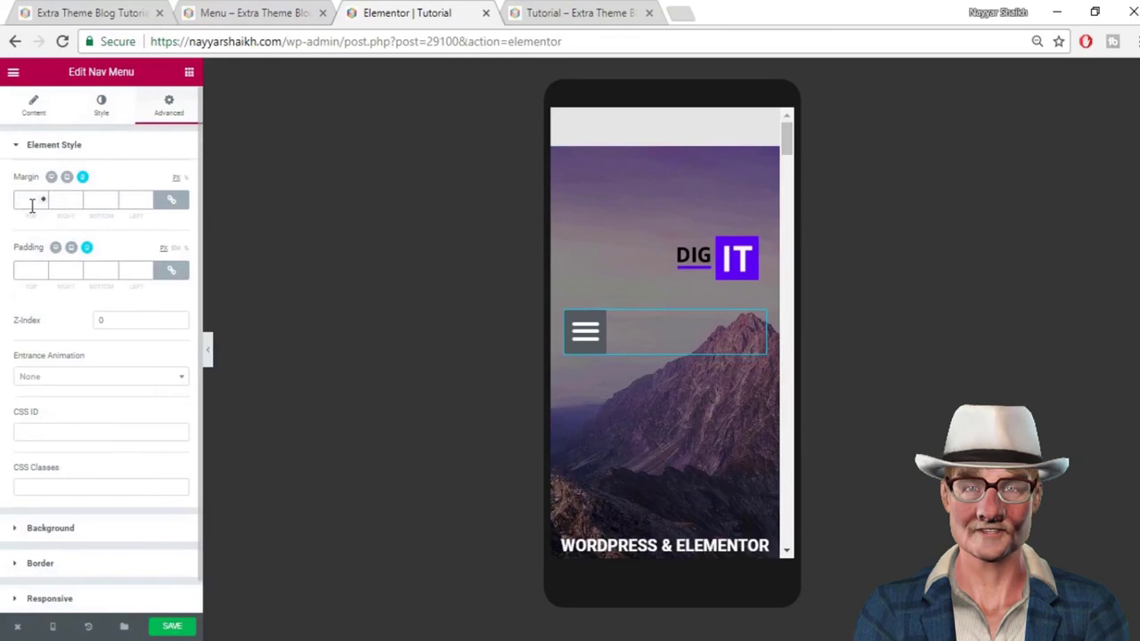
click(185, 201)
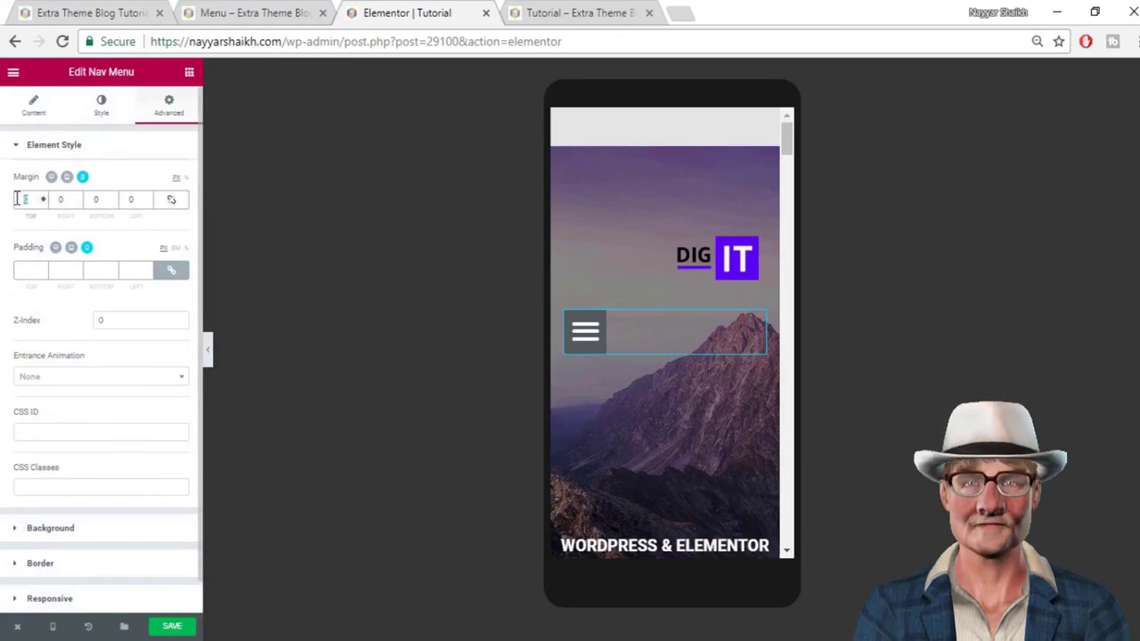
text(30)
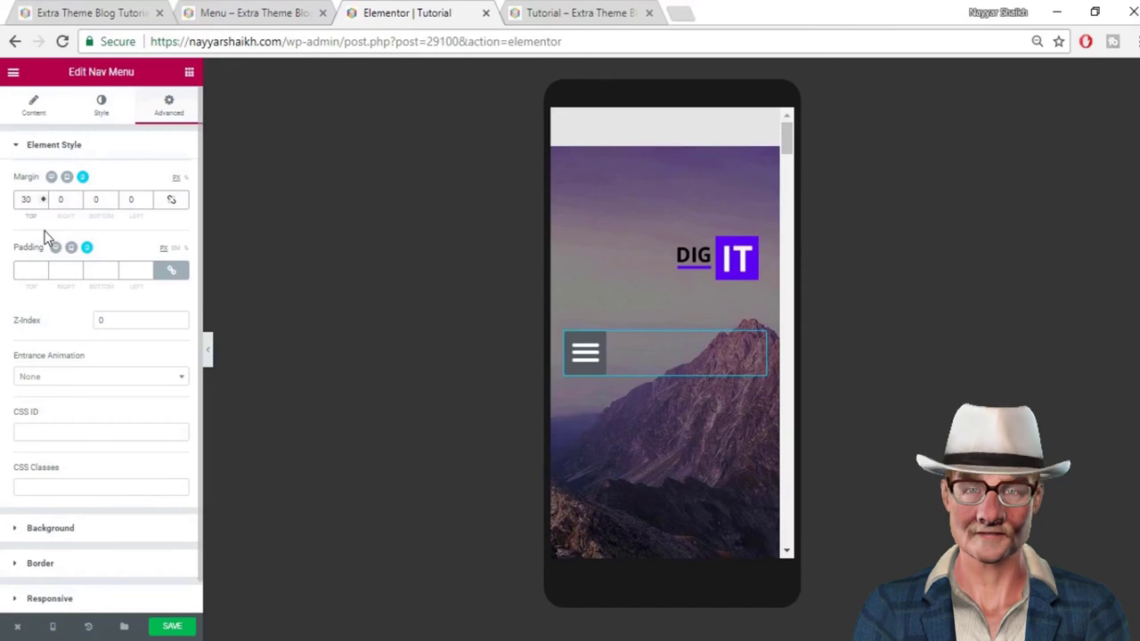
text(-)
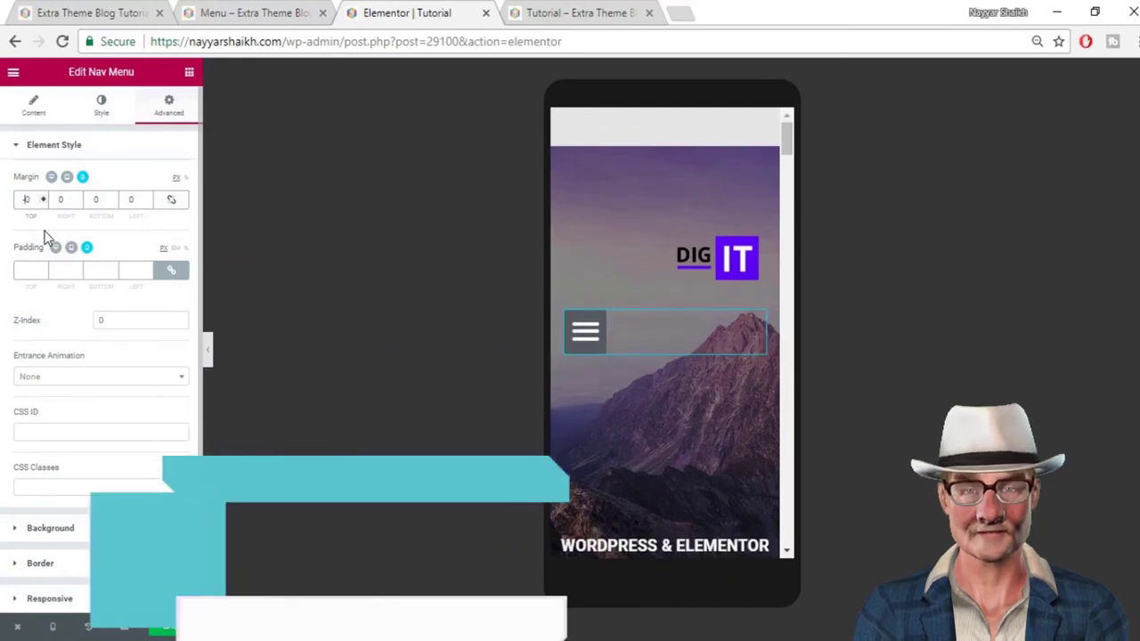
key(Delete)
text(5)
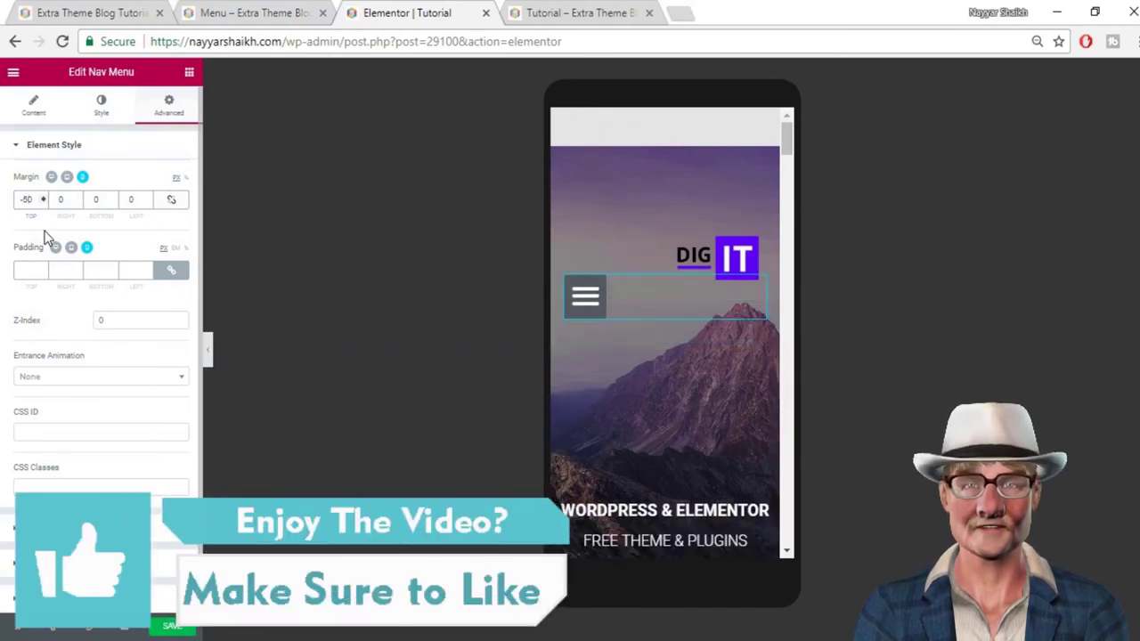
Adjust the nav menu's mobile top margin to -110 px so the toggle lines up beside the logo
key(BackSpace)
text(15)
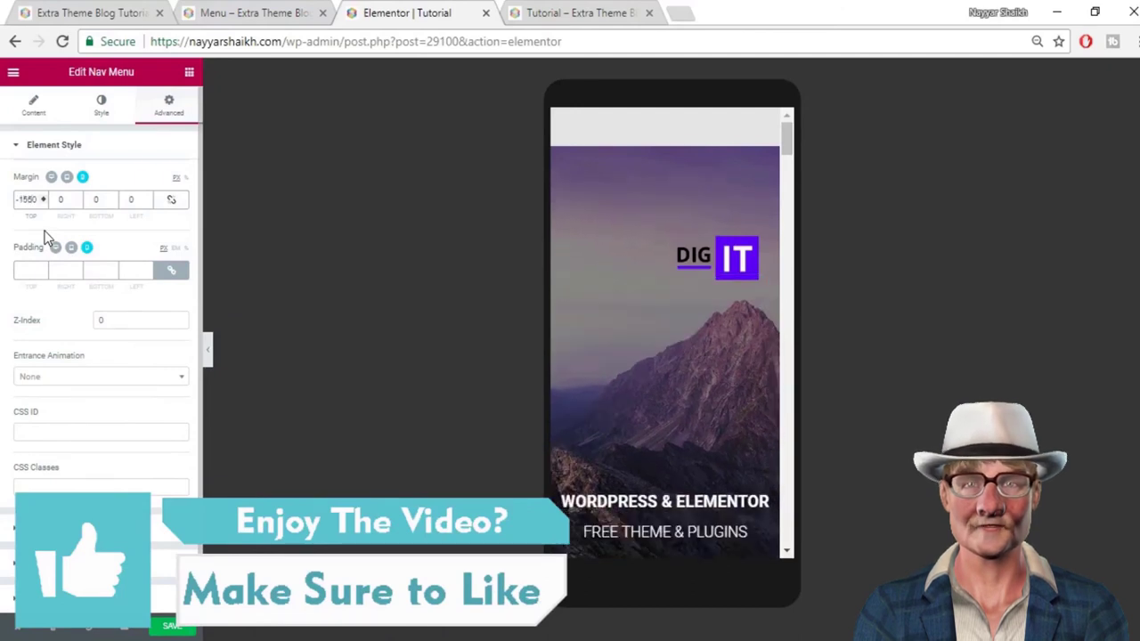
key(BackSpace)
key(BackSpace)
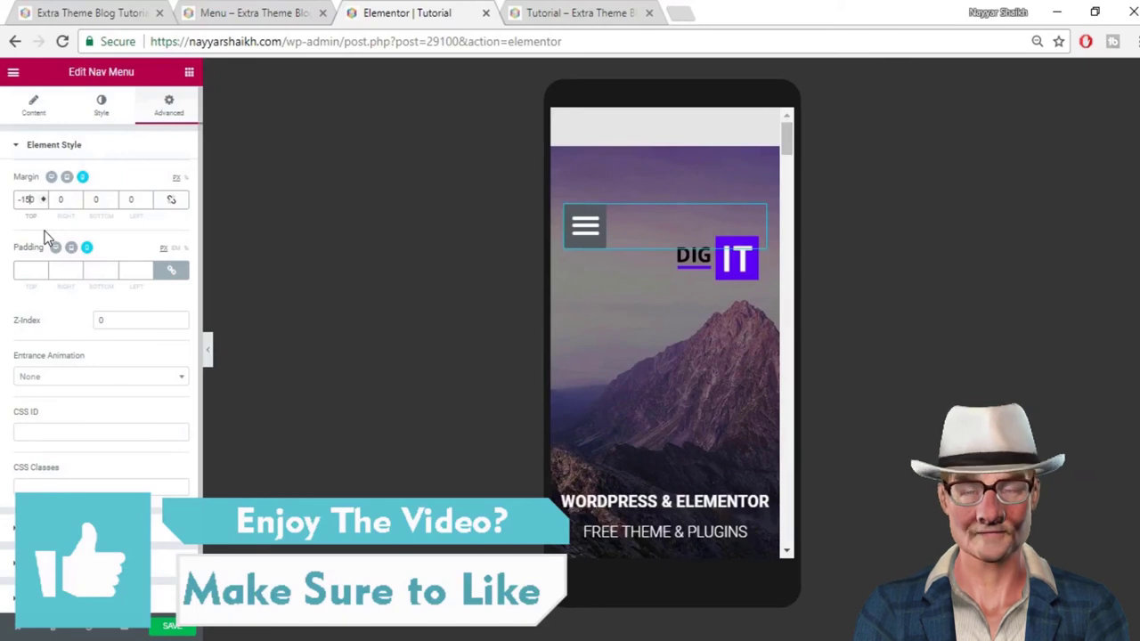
key(BackSpace)
text(00)
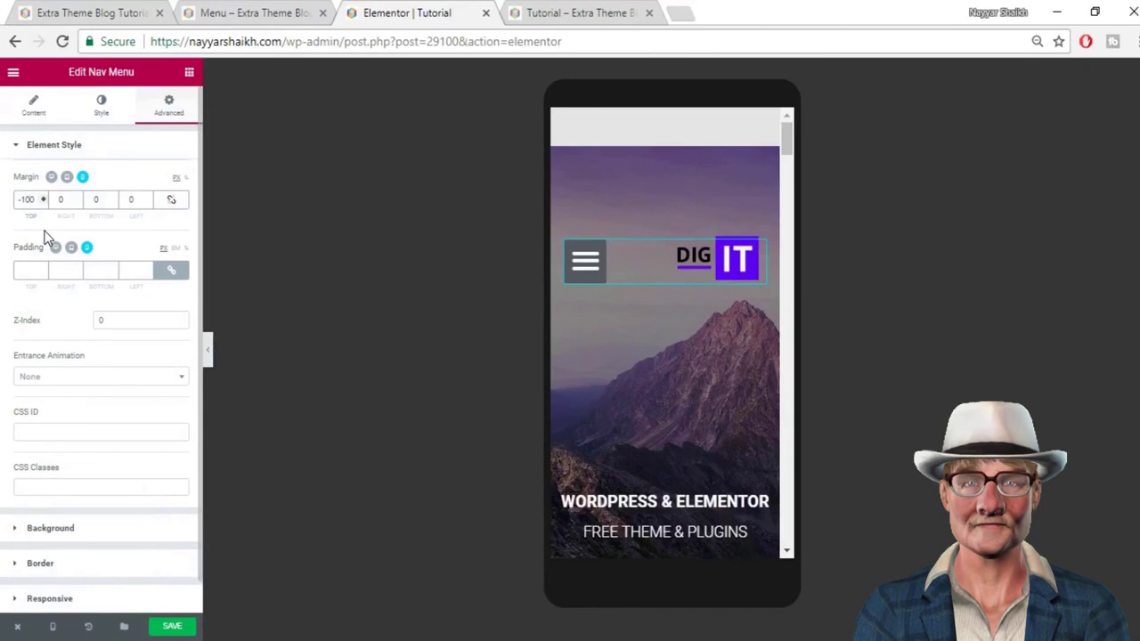
key(BackSpace)
key(BackSpace)
text(10)
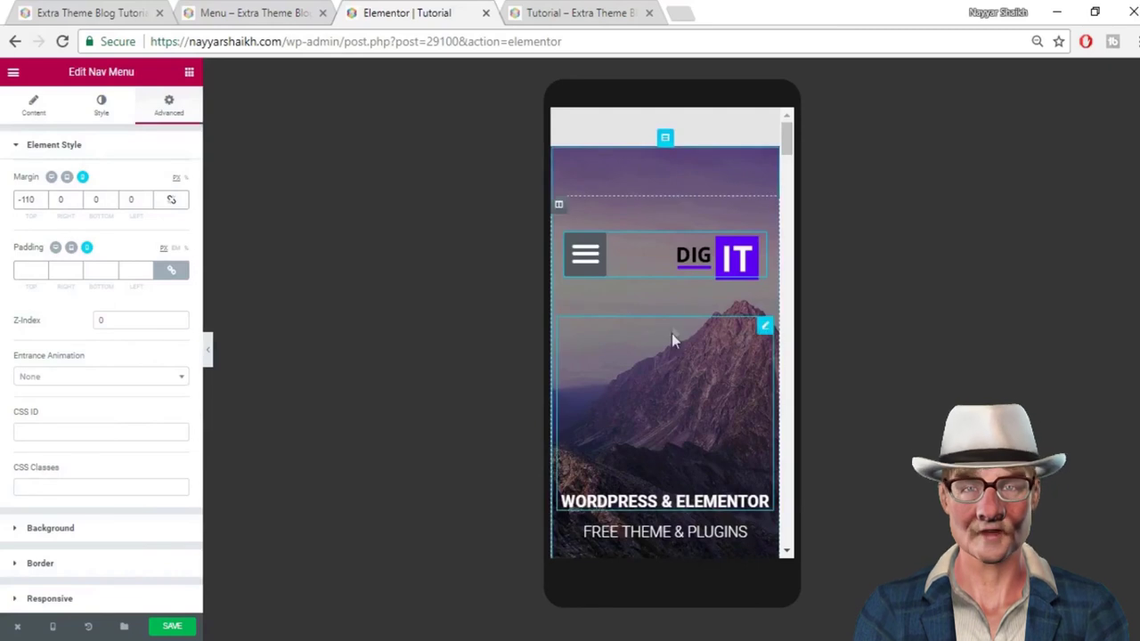
Expand and collapse the hamburger menu in the mobile preview to test it beside the logo
click(672, 305)
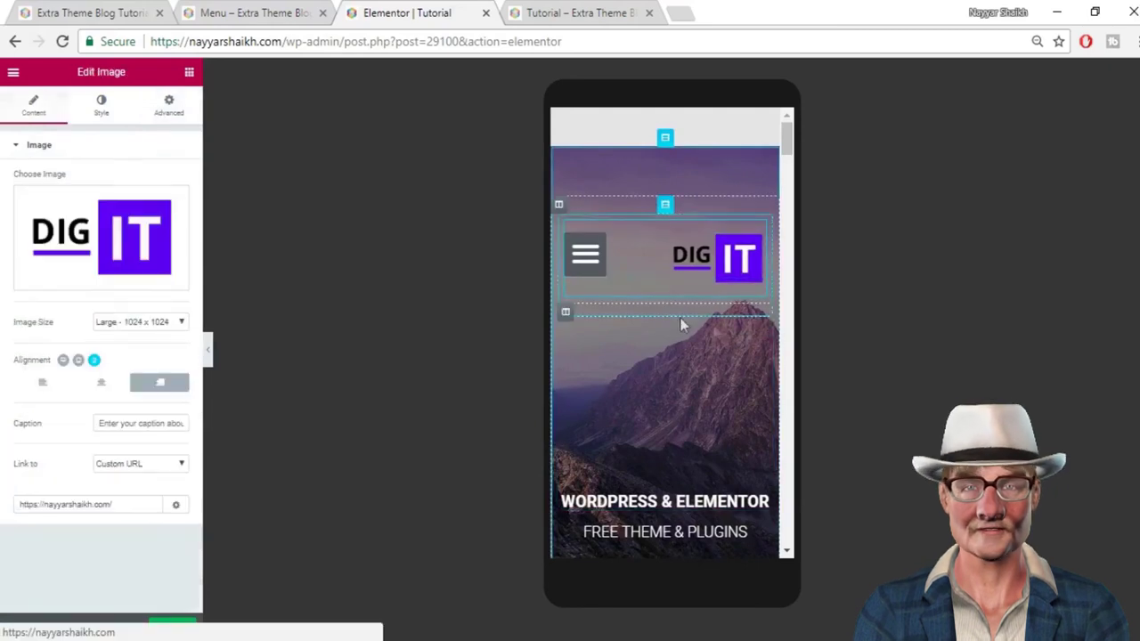
click(586, 269)
click(585, 267)
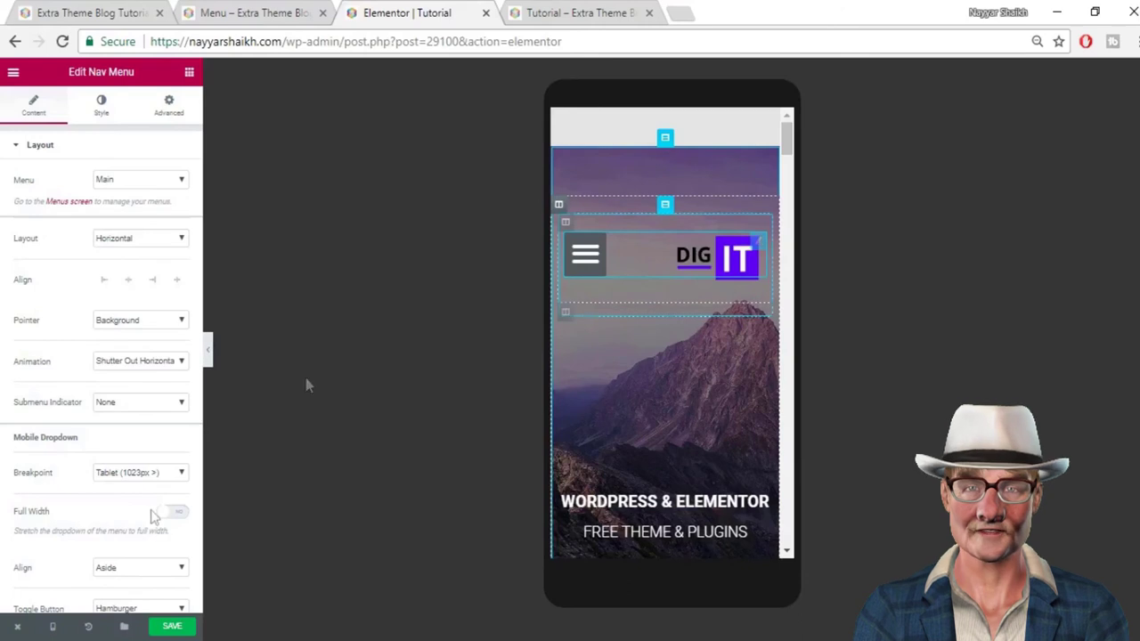
Return to the desktop preview and check the Fashion item's submenu
click(52, 629)
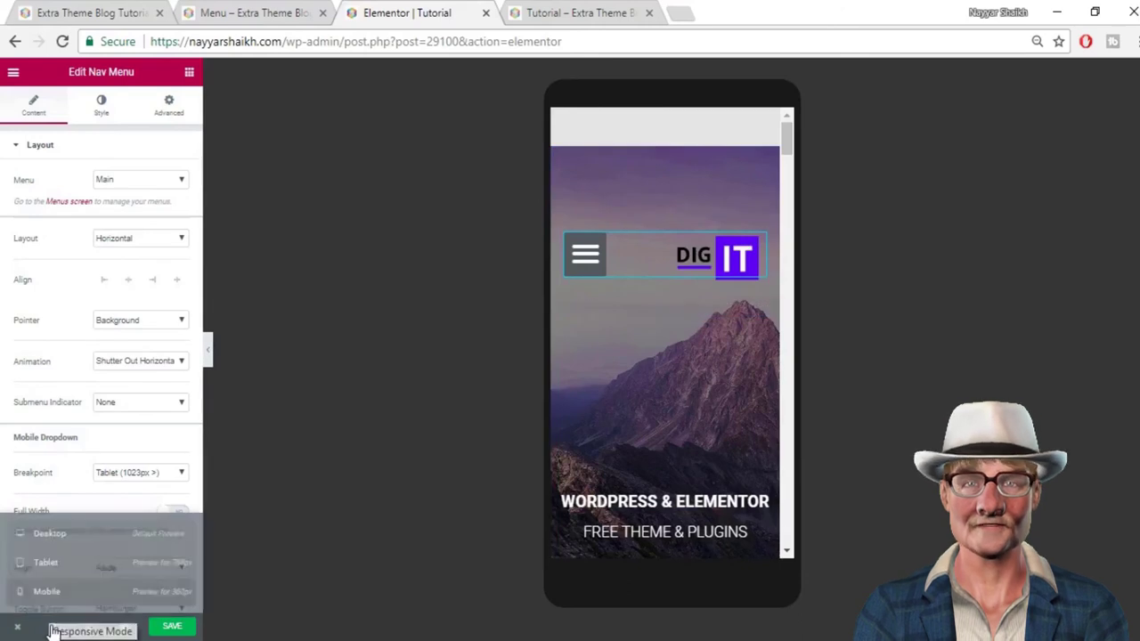
click(50, 534)
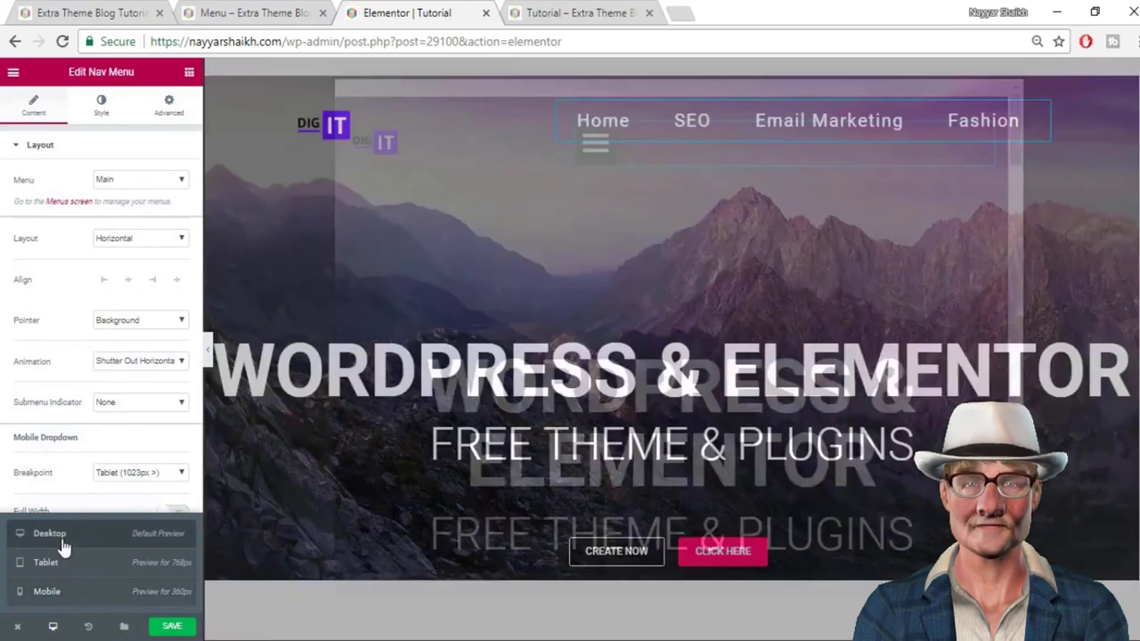
mouse_move(1009, 121)
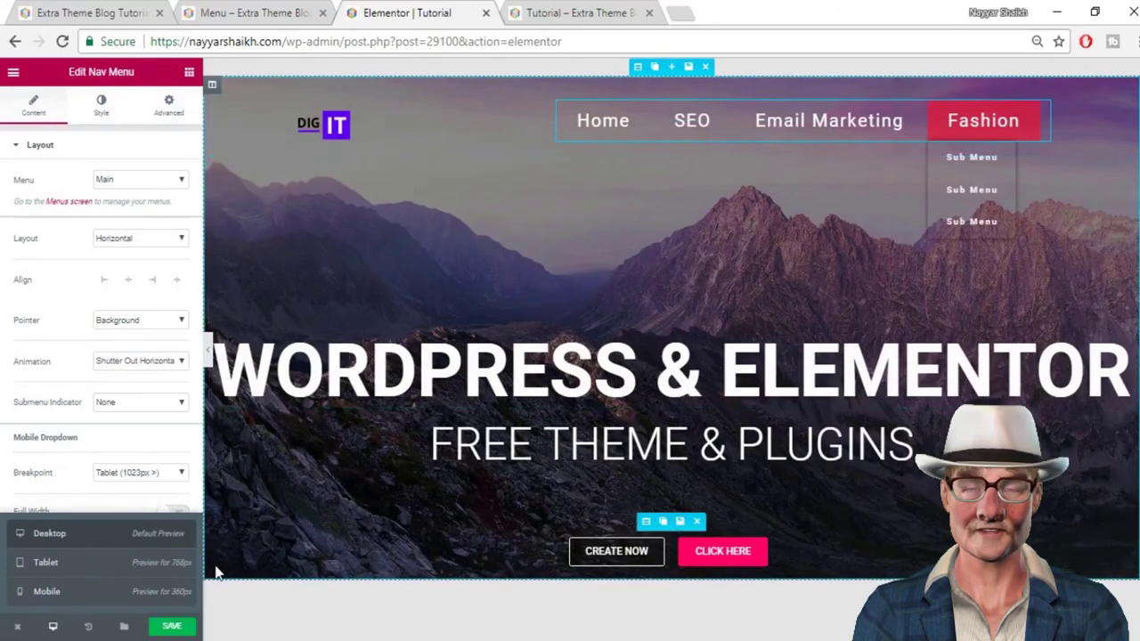
Save the Tutorial page and compare its Fashion submenu with the header on the published Menu page
click(180, 630)
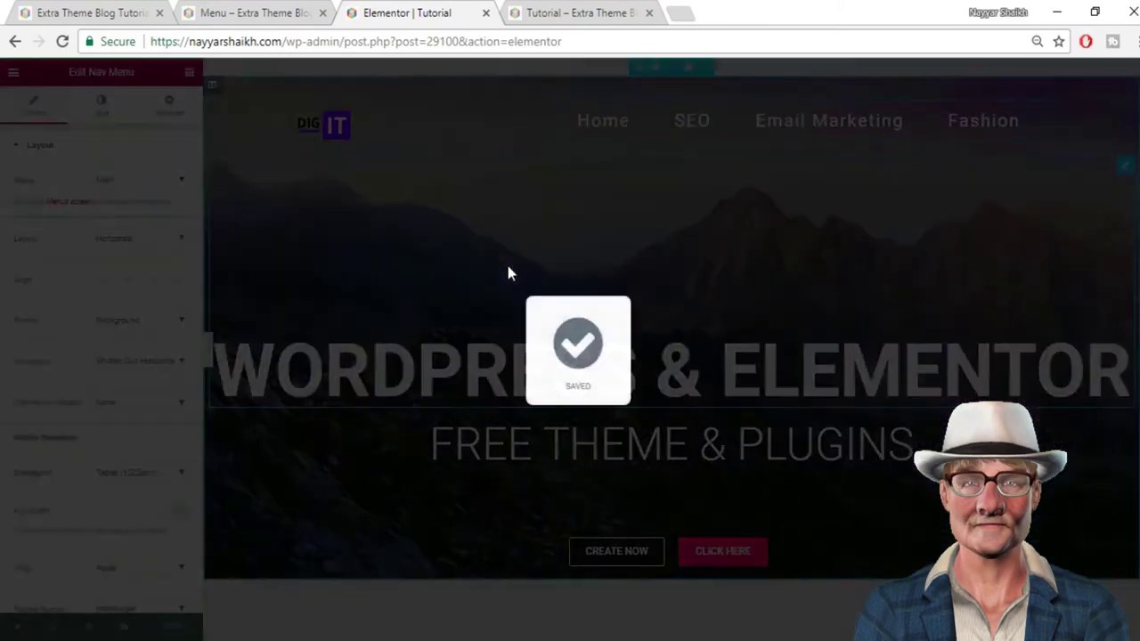
mouse_move(1015, 240)
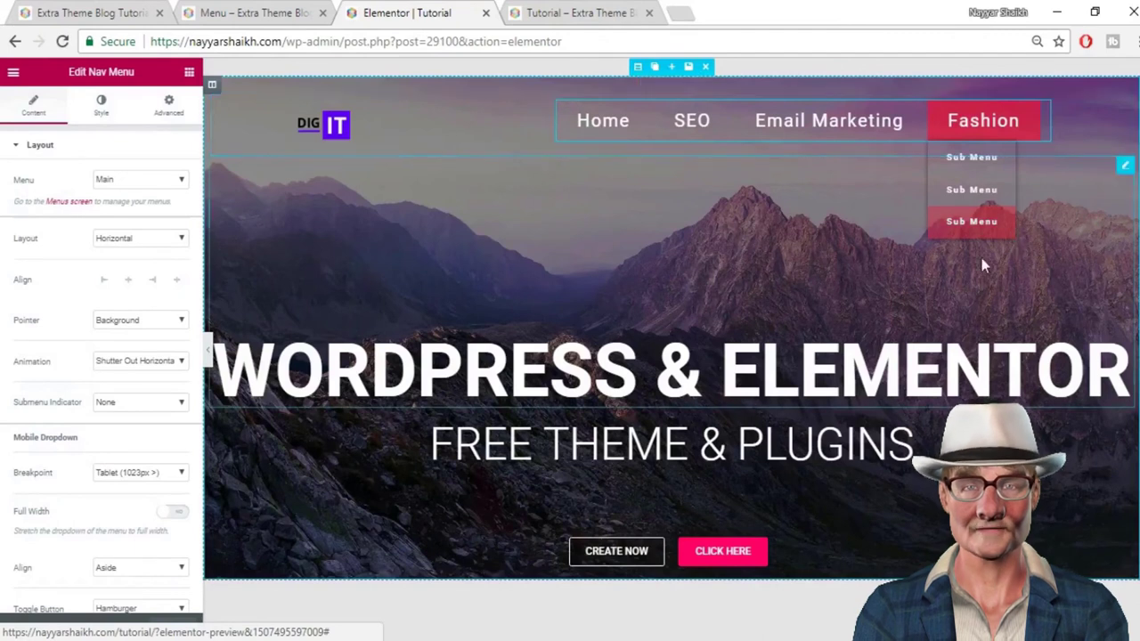
click(257, 13)
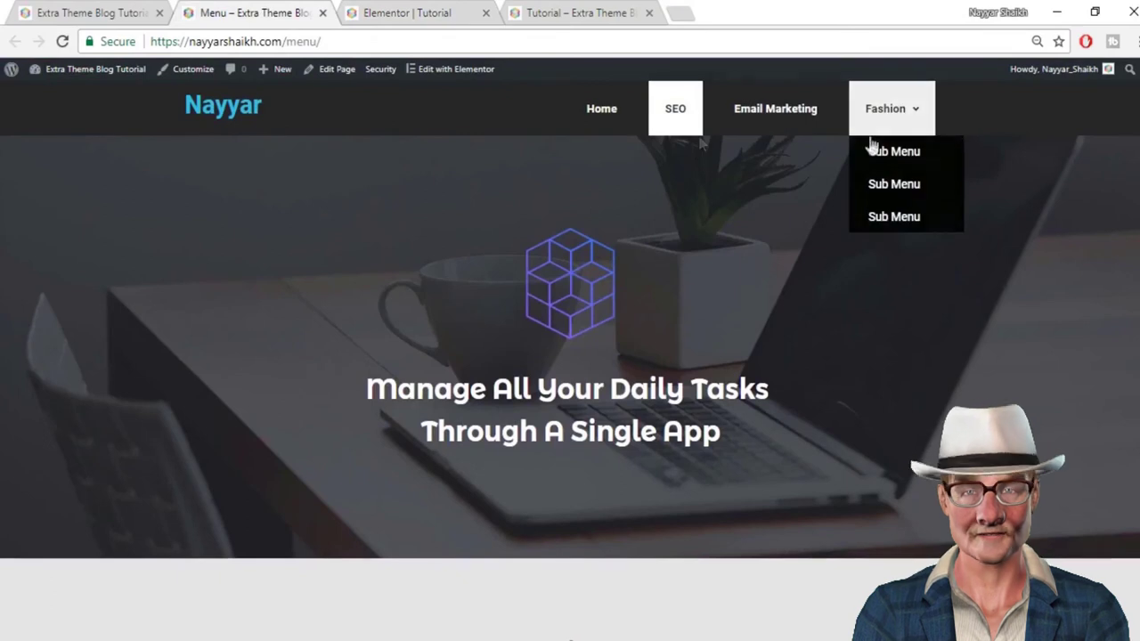
click(410, 9)
scroll(654, 260, down, 2)
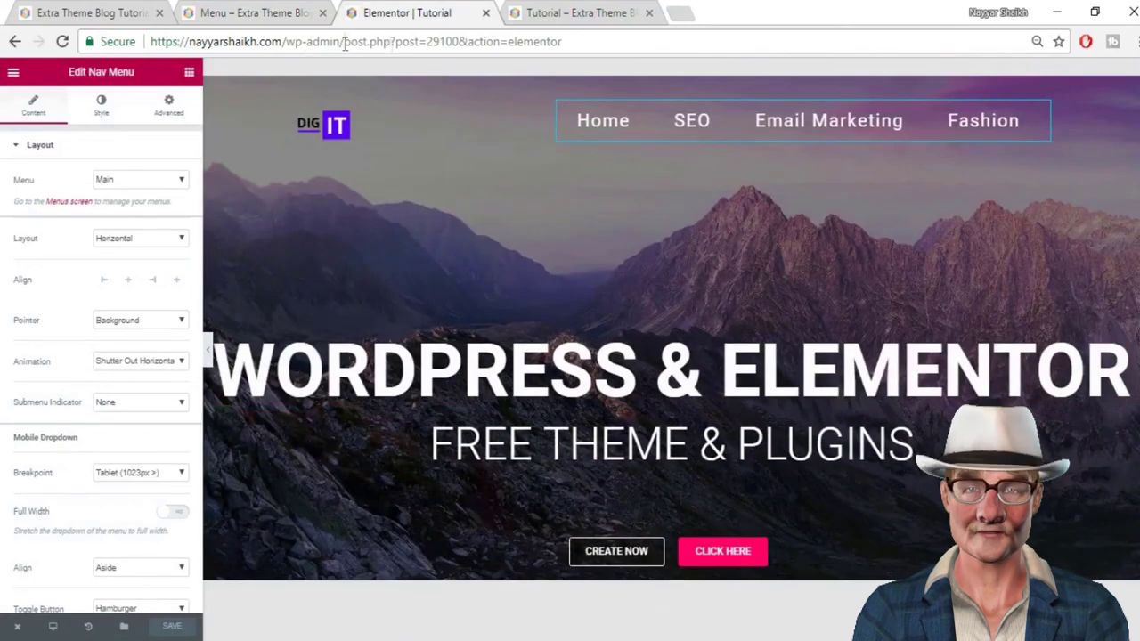
Leave the page editor for the WordPress admin dashboard and close the published Tutorial page
drag(345, 45, 891, 46)
key(BackSpace)
key(Return)
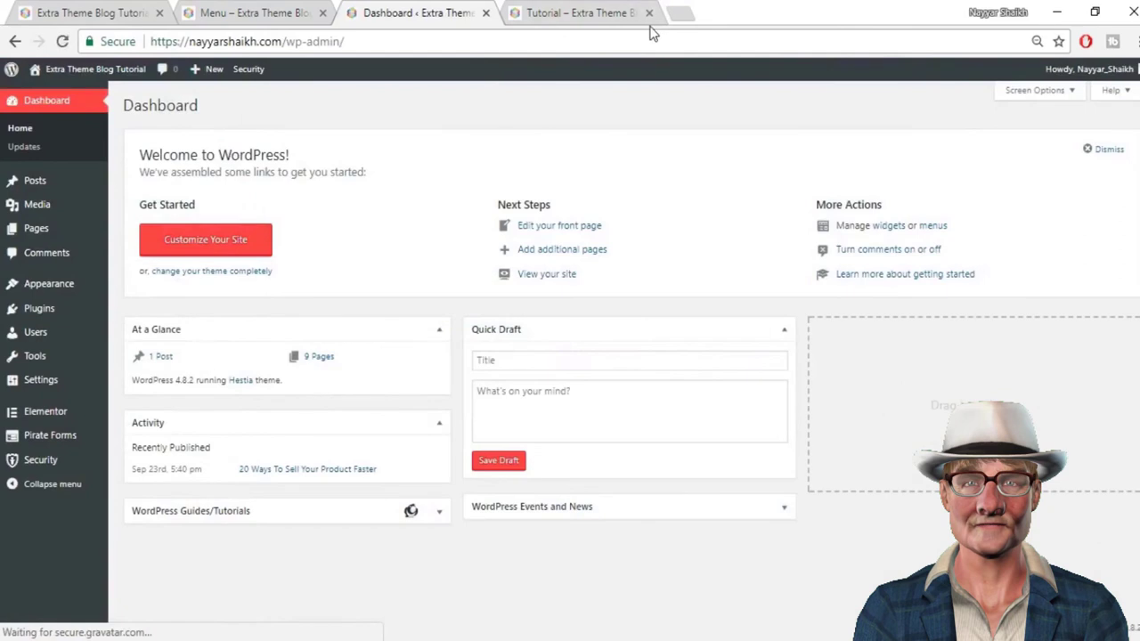
click(648, 13)
mouse_move(36, 228)
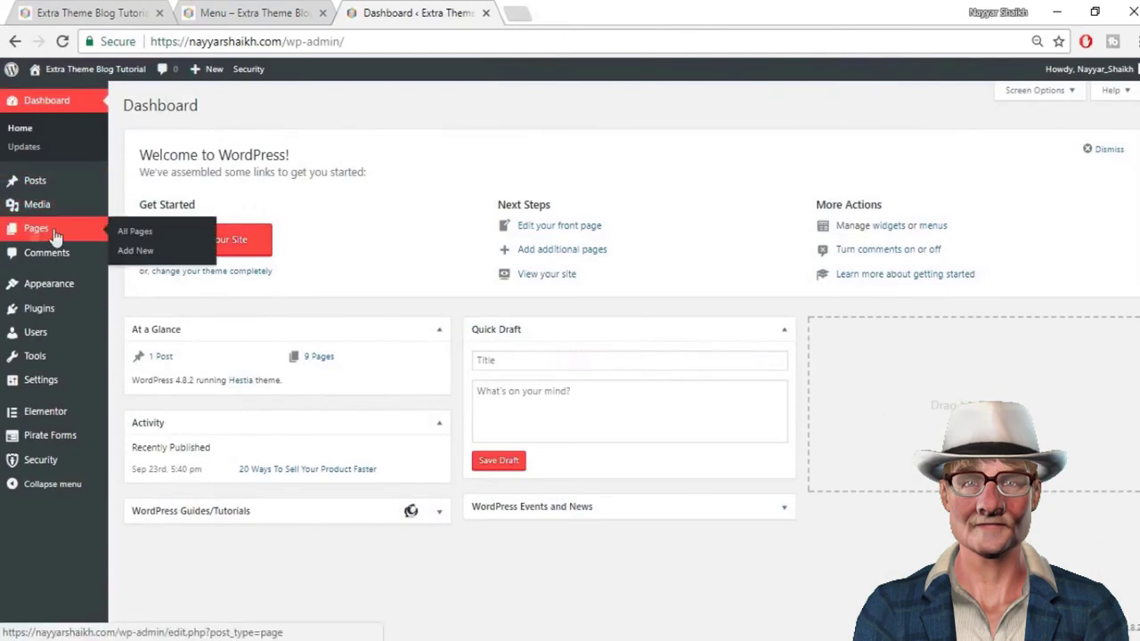
Create a new page titled Menu2, choose its page template and publish it
click(127, 254)
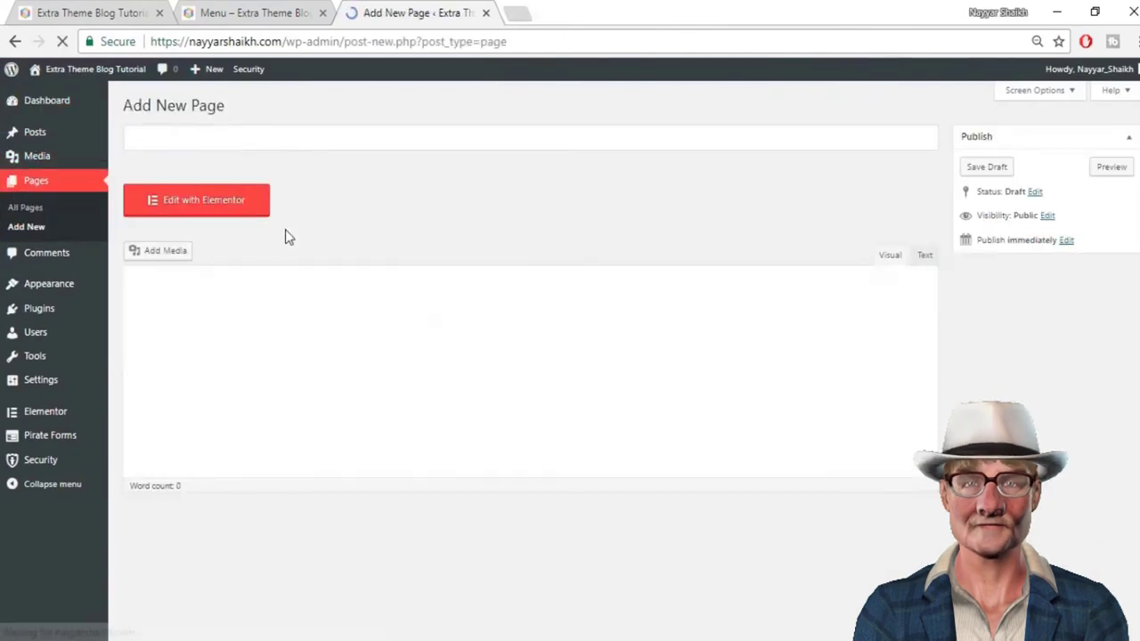
text(M)
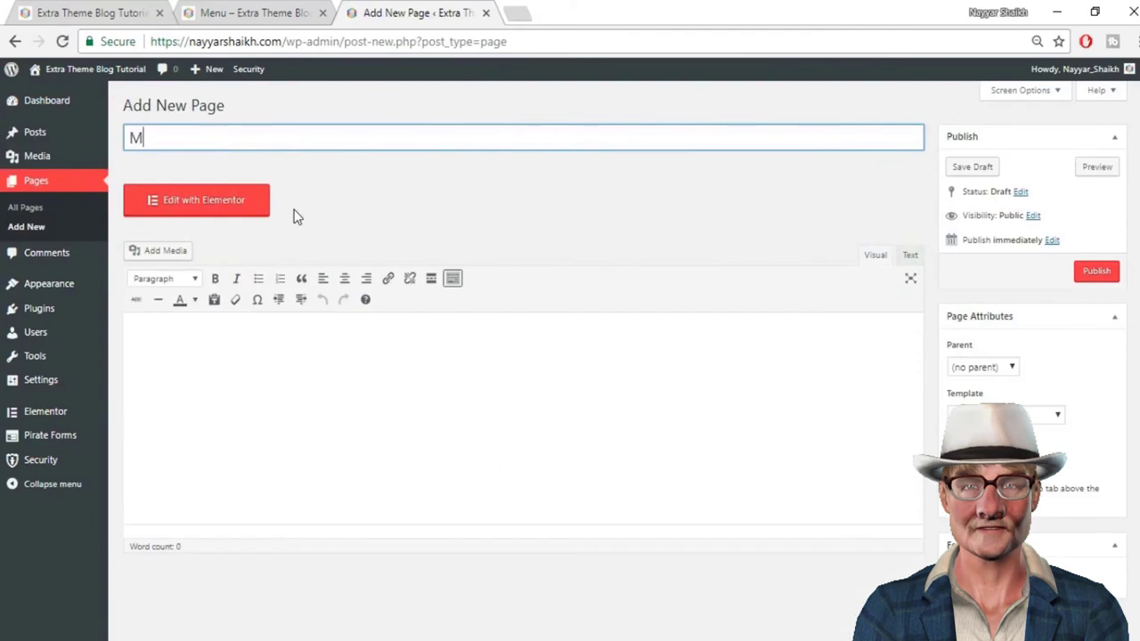
text(enu2)
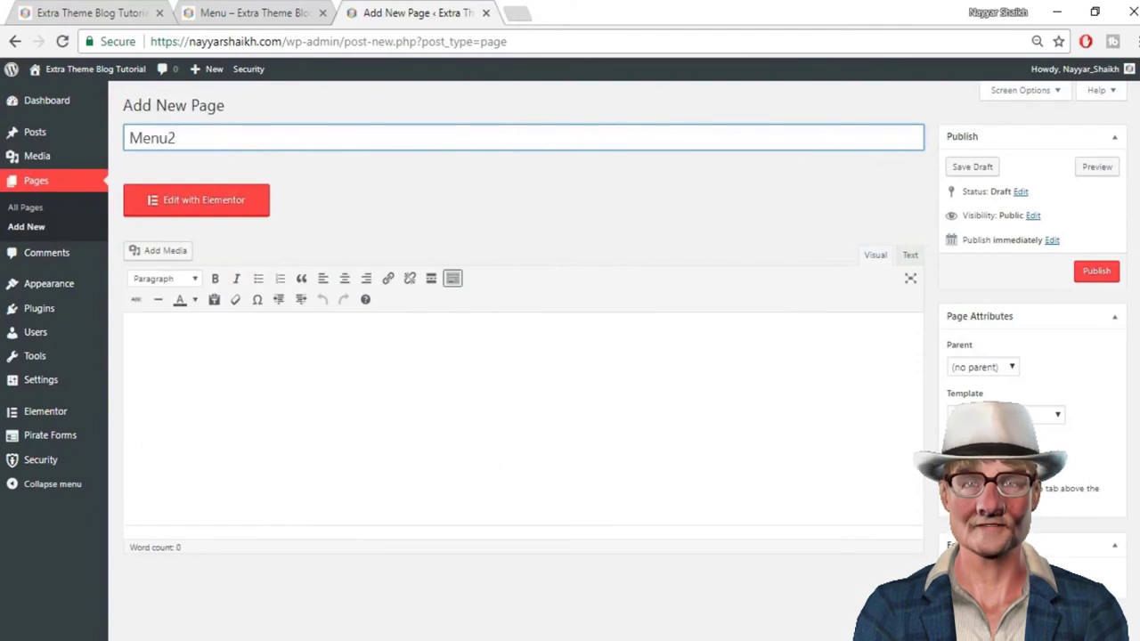
click(1023, 414)
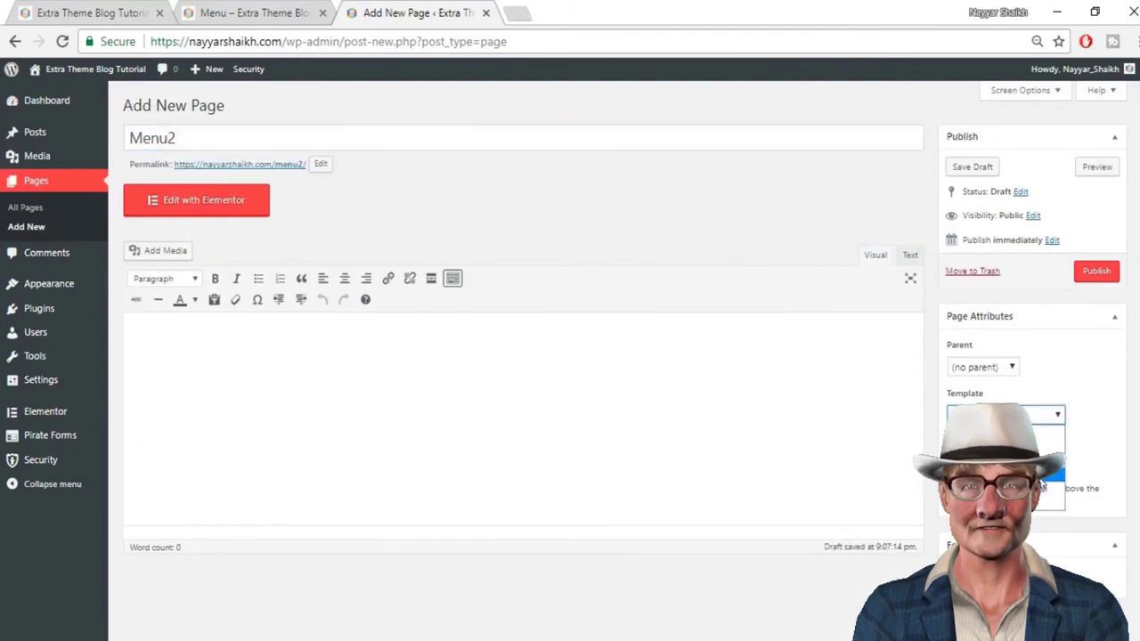
click(1102, 273)
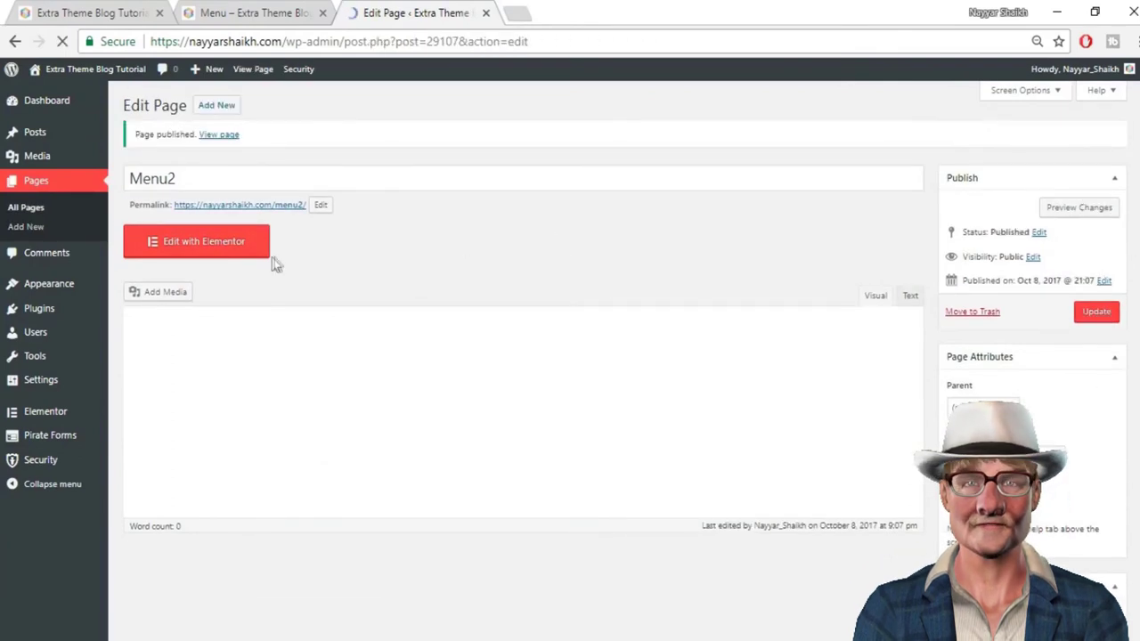
Open the Menu2 page in Elementor and insert the saved About template
click(239, 253)
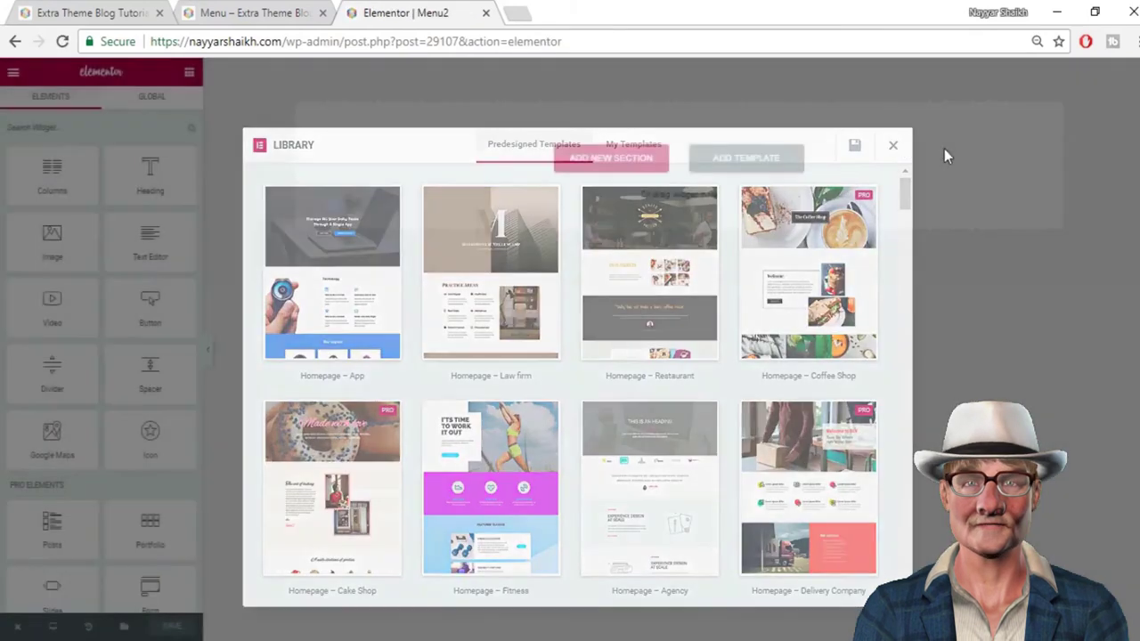
click(945, 153)
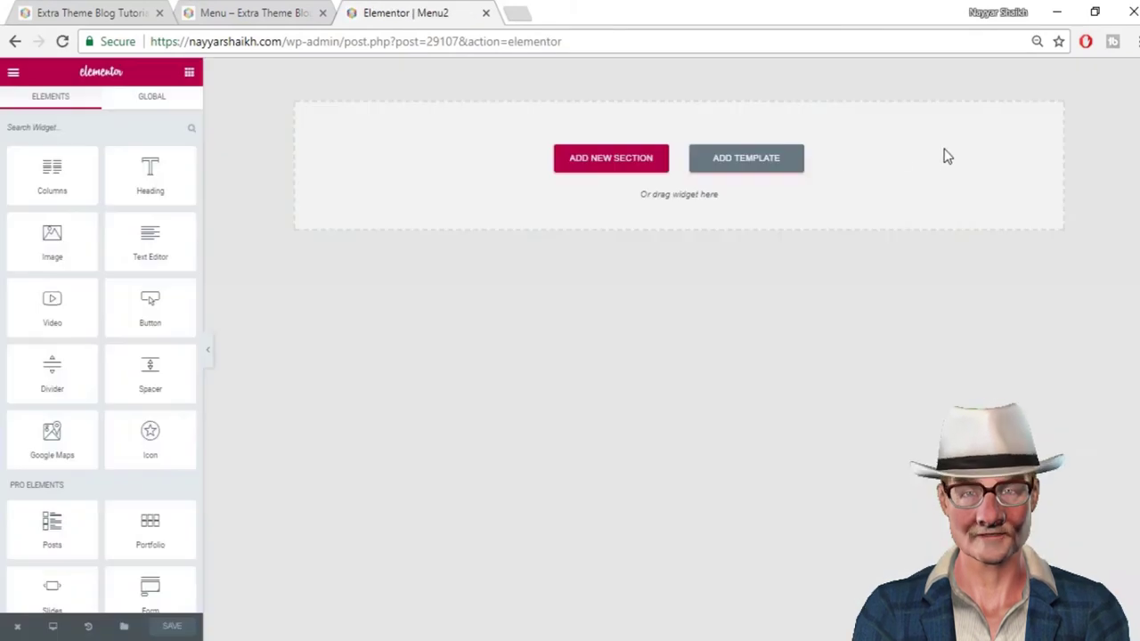
click(772, 164)
click(642, 138)
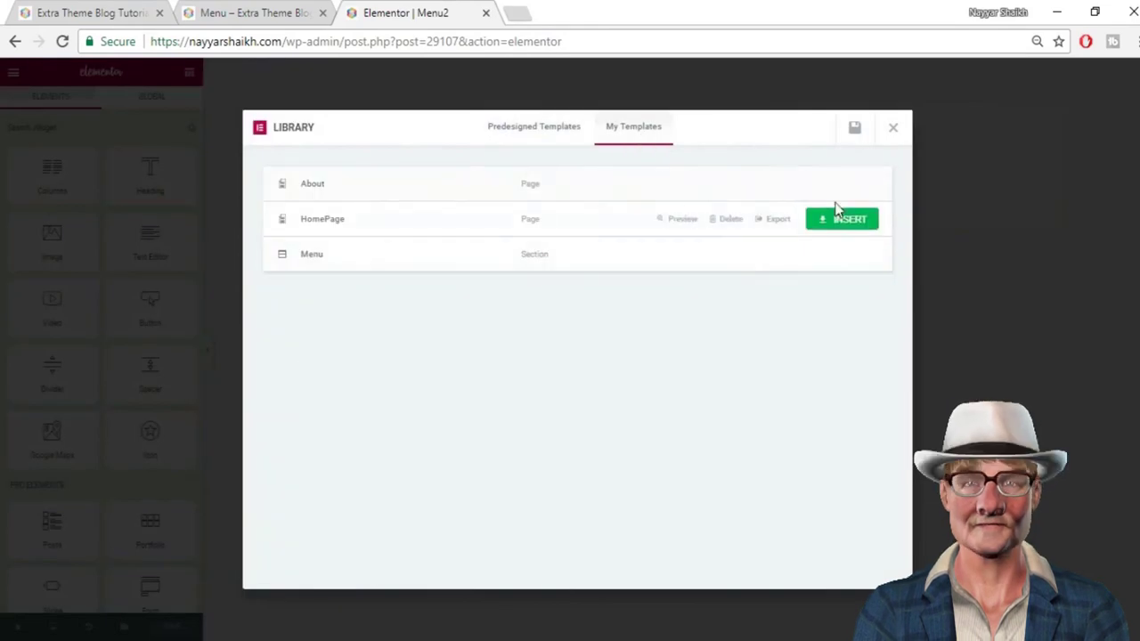
click(844, 185)
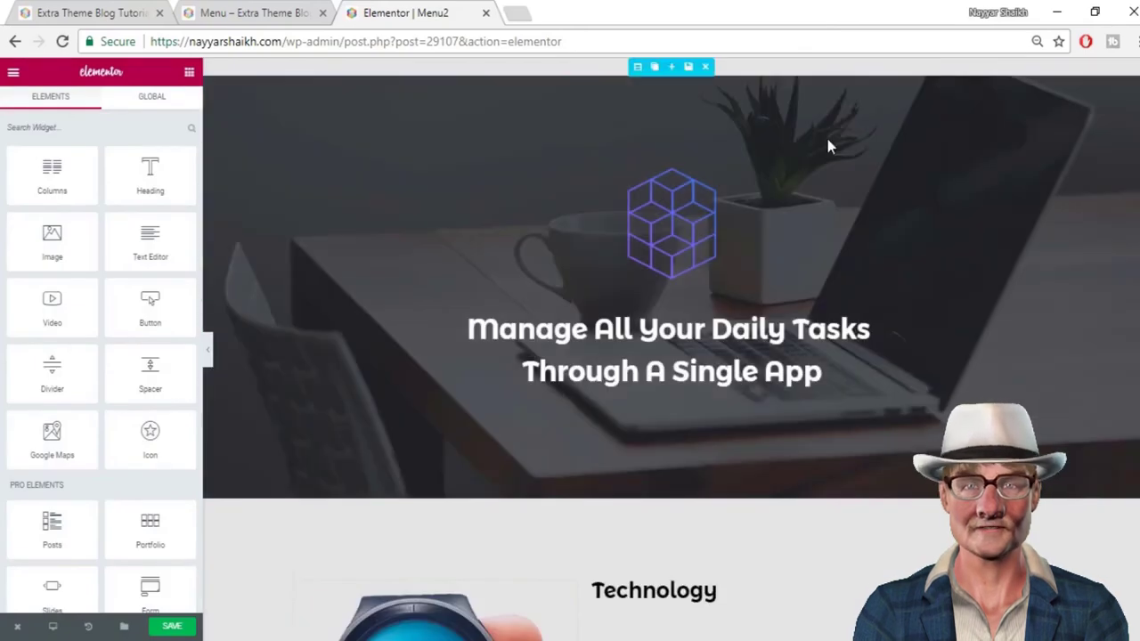
Look through the inserted page content and examine the header and Fashion submenu on the published Menu page
scroll(1035, 145, down, 8)
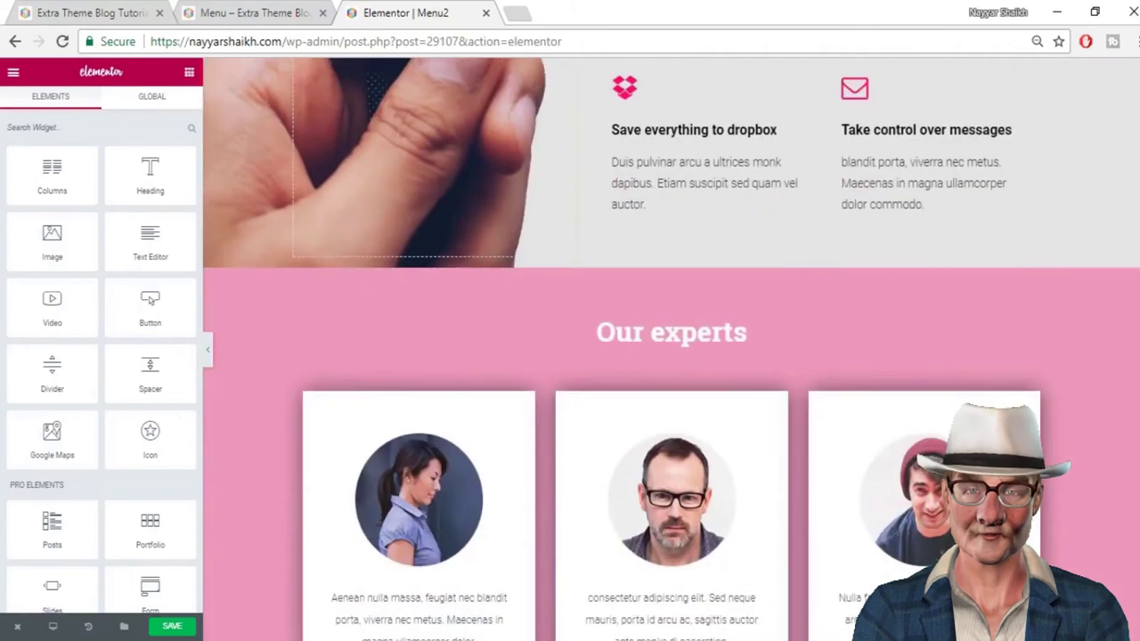
scroll(671, 349, down, 10)
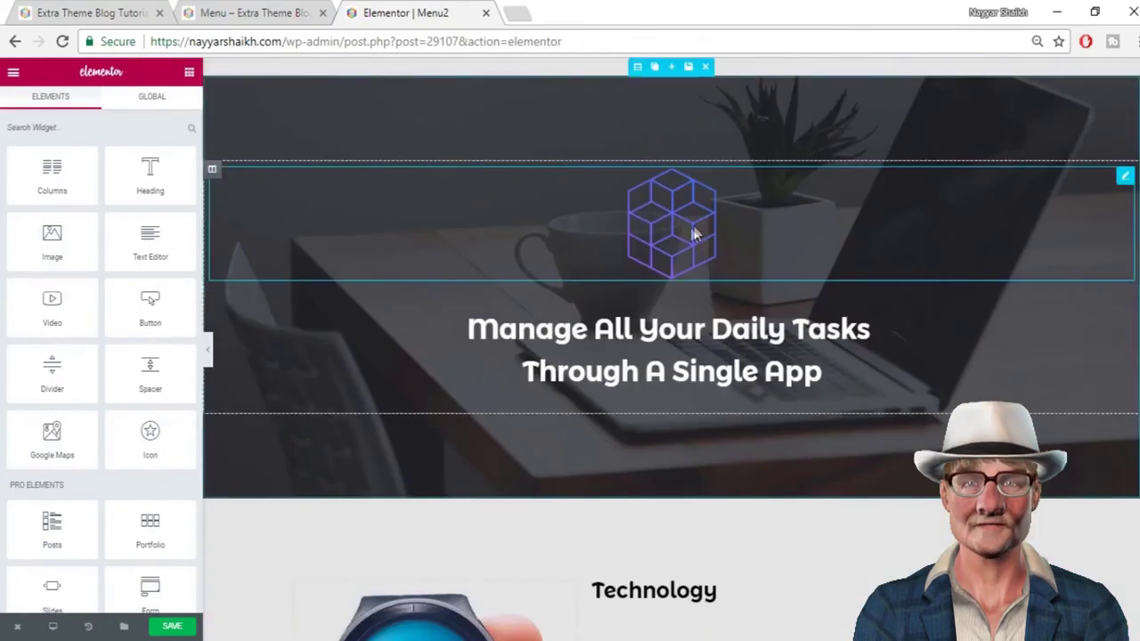
click(271, 11)
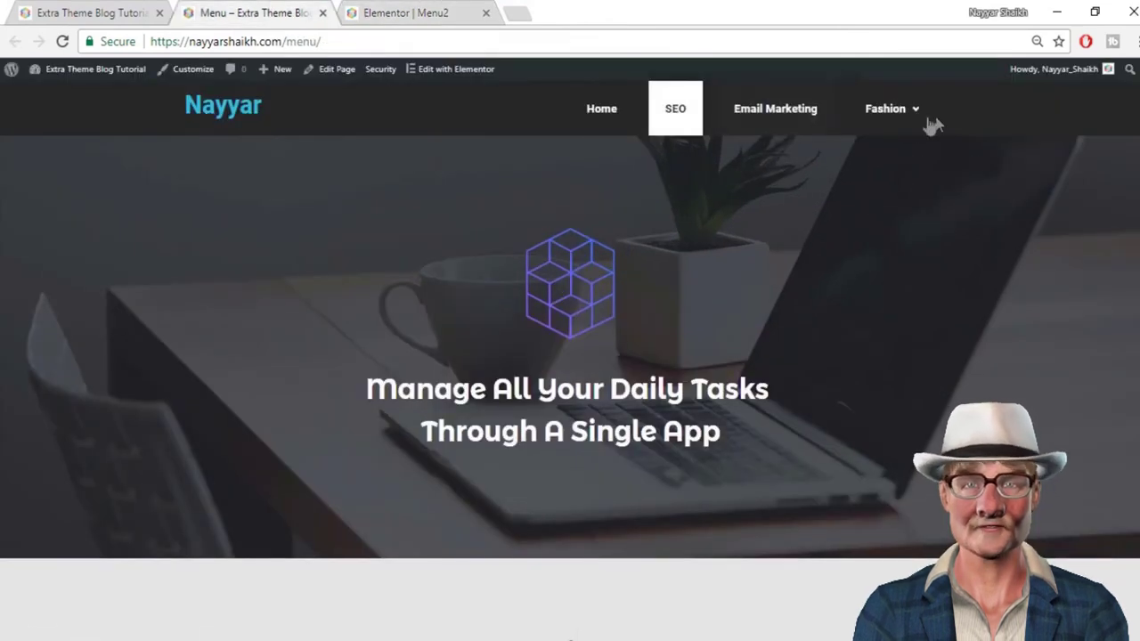
mouse_move(917, 129)
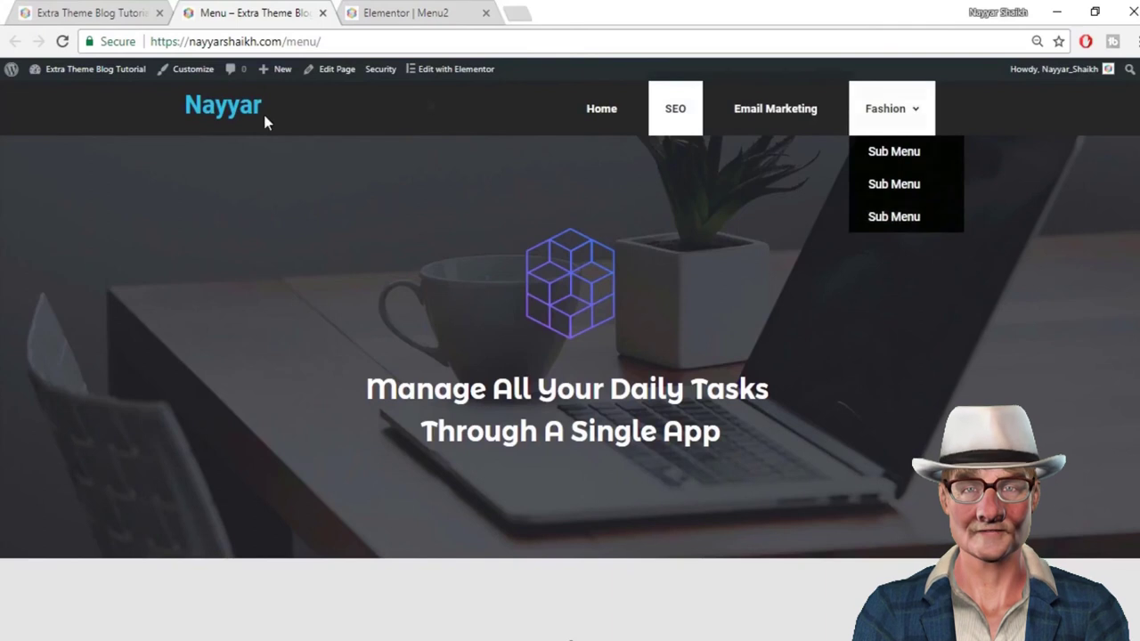
click(447, 9)
mouse_move(664, 112)
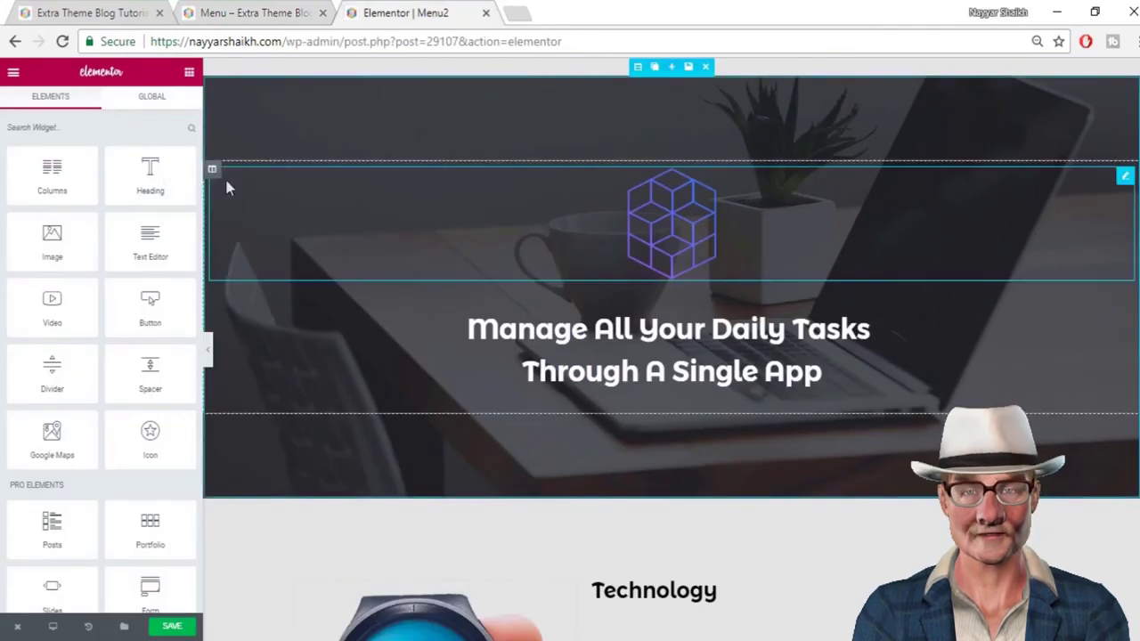
Add a new section above the hero section and place a Nav Menu widget in it
scroll(150, 465, down, 3)
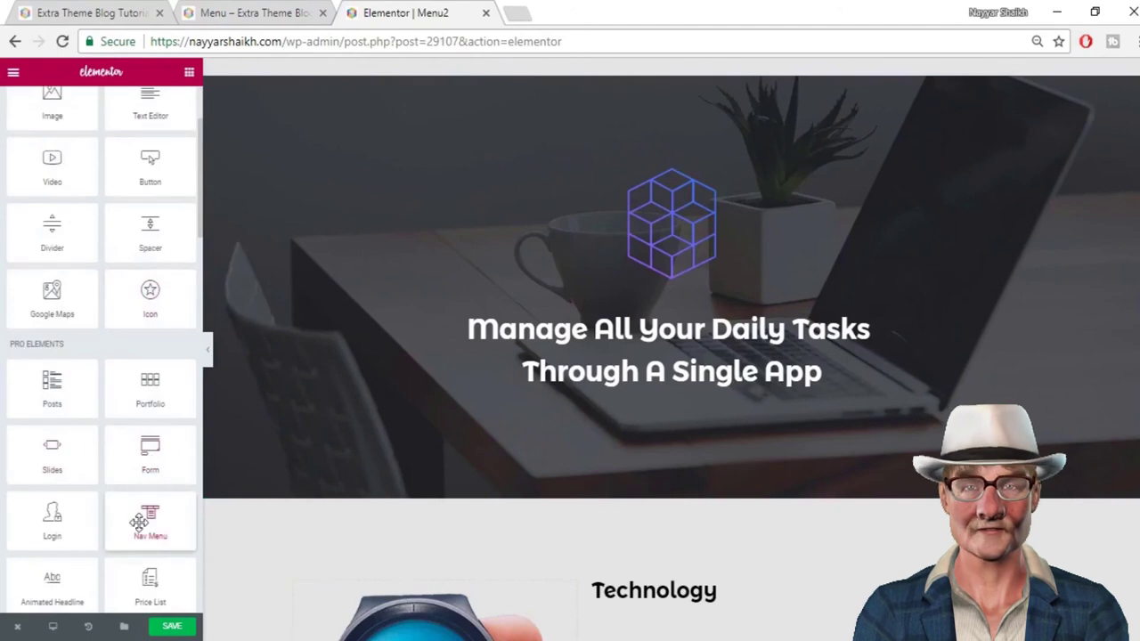
mouse_move(603, 114)
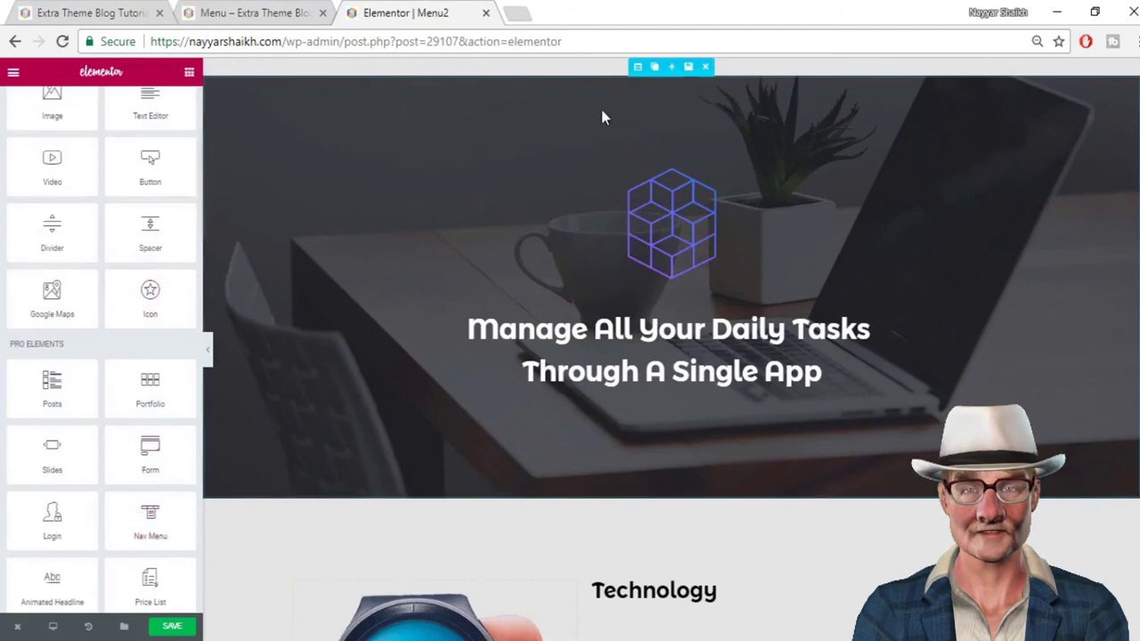
click(673, 69)
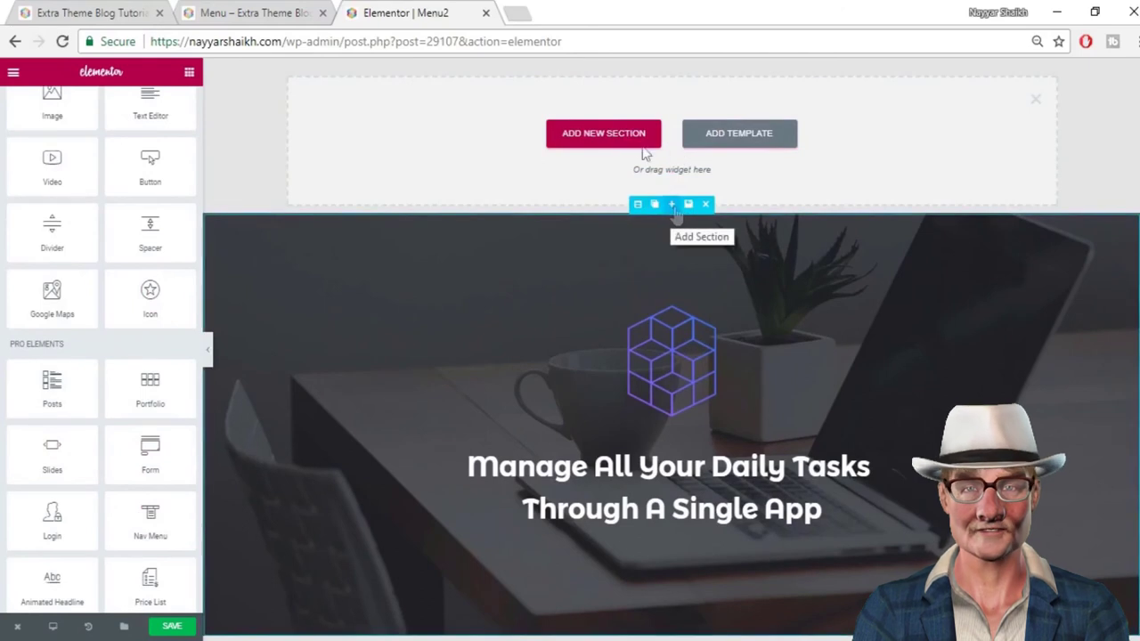
drag(148, 515, 609, 143)
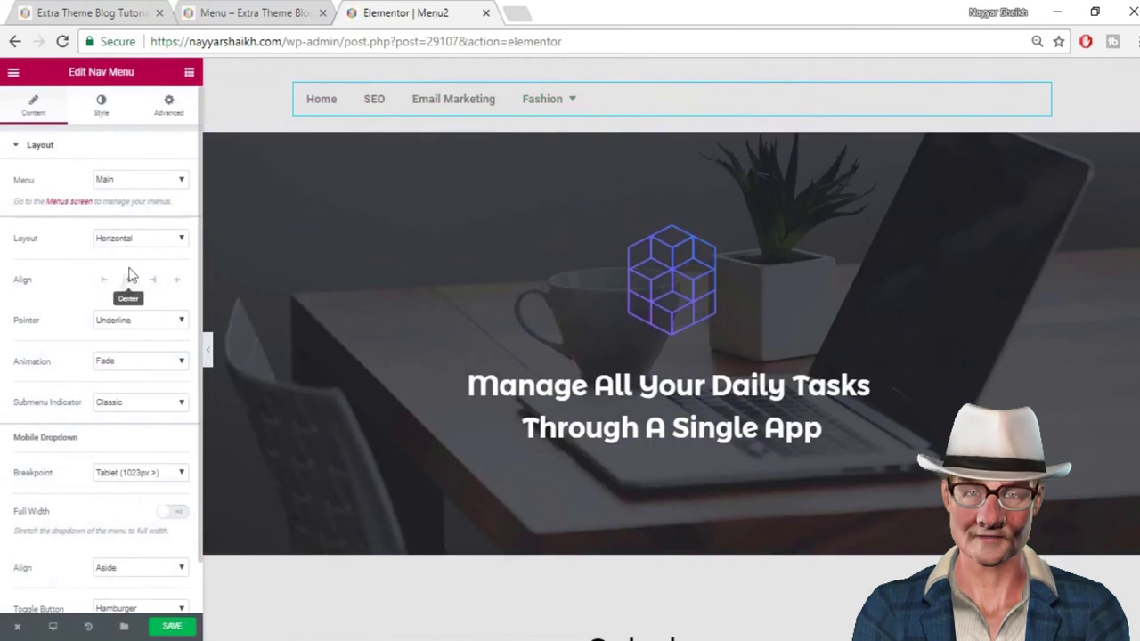
Set the normal text color of the nav menu's main items to white
scroll(139, 372, down, 1)
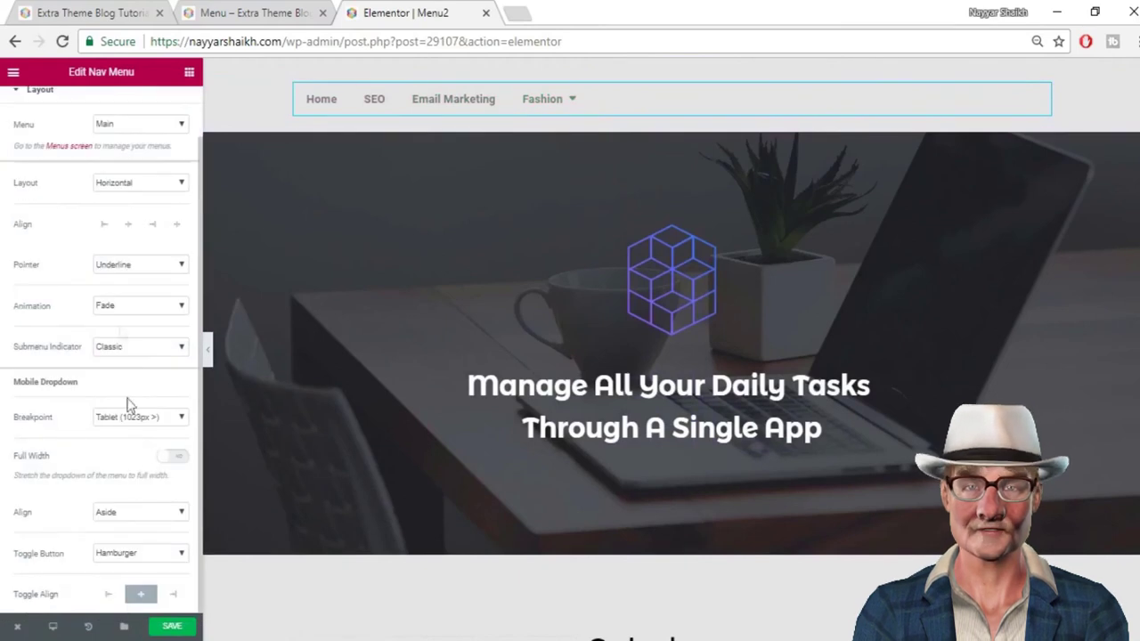
scroll(151, 527, up, 1)
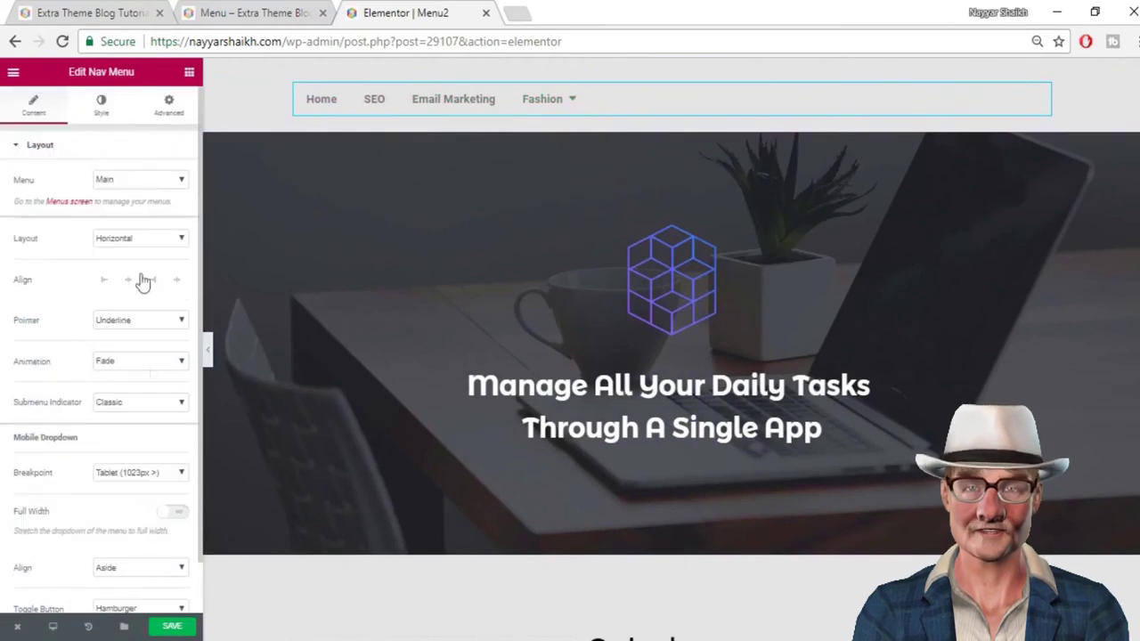
click(104, 118)
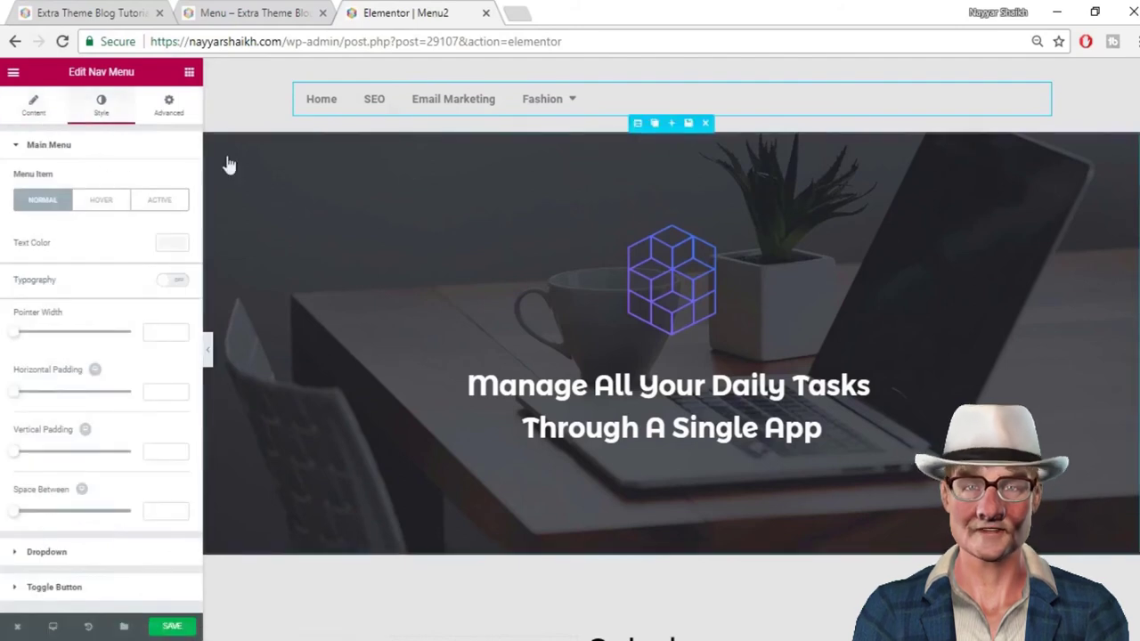
click(172, 244)
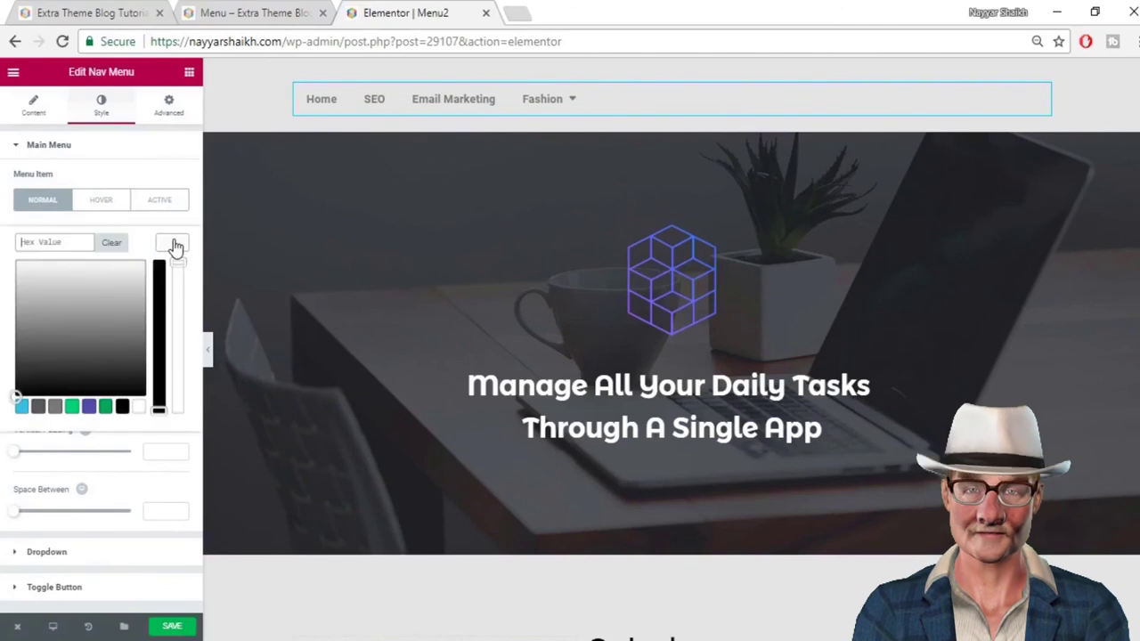
click(140, 407)
click(177, 258)
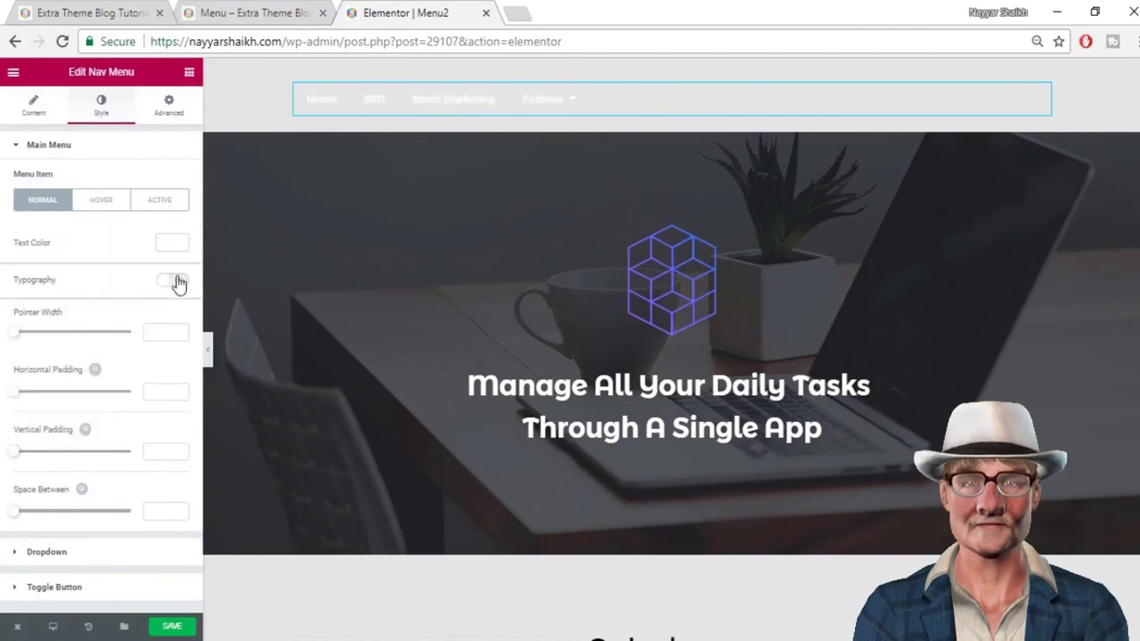
Give the nav menu's section a classic black background at 0.82 opacity, using the Menu page's header as reference
click(190, 13)
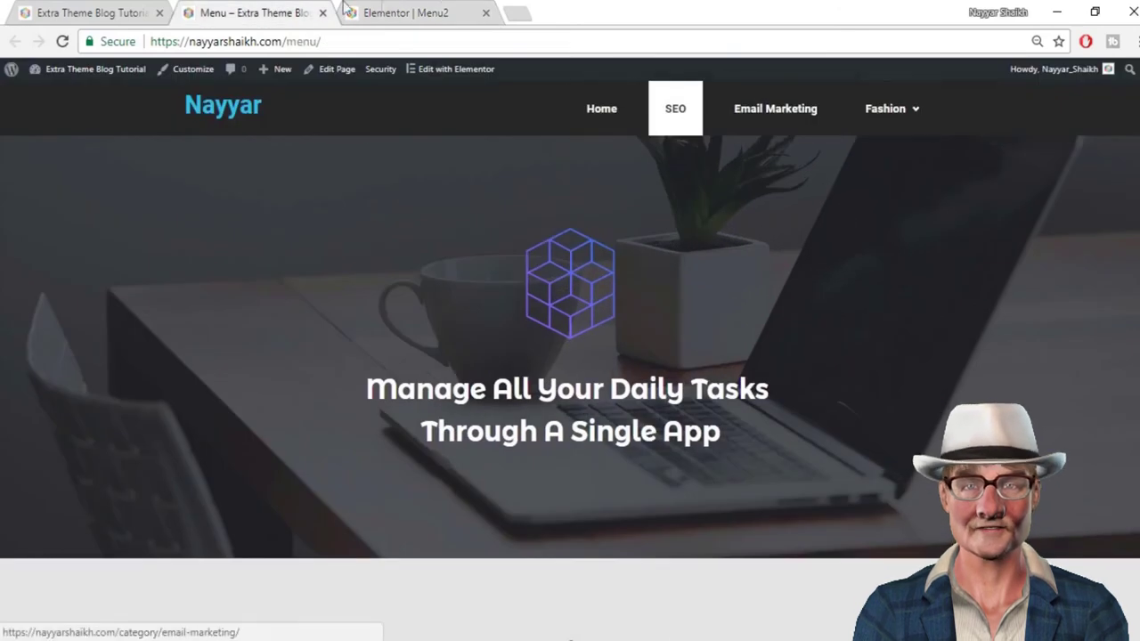
click(398, 11)
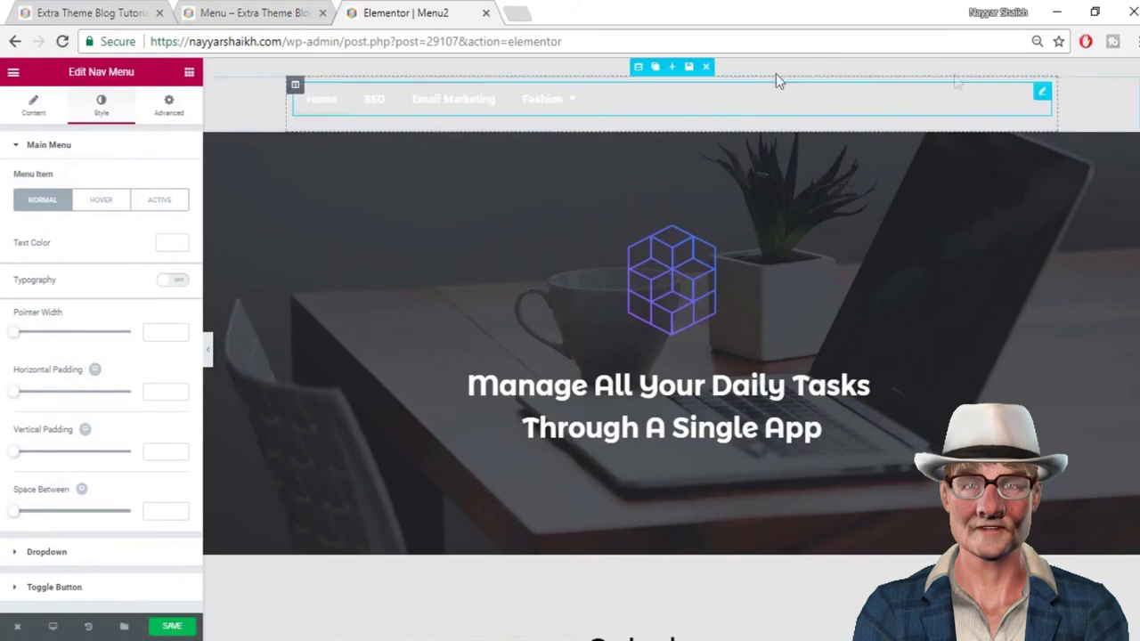
click(639, 68)
click(100, 105)
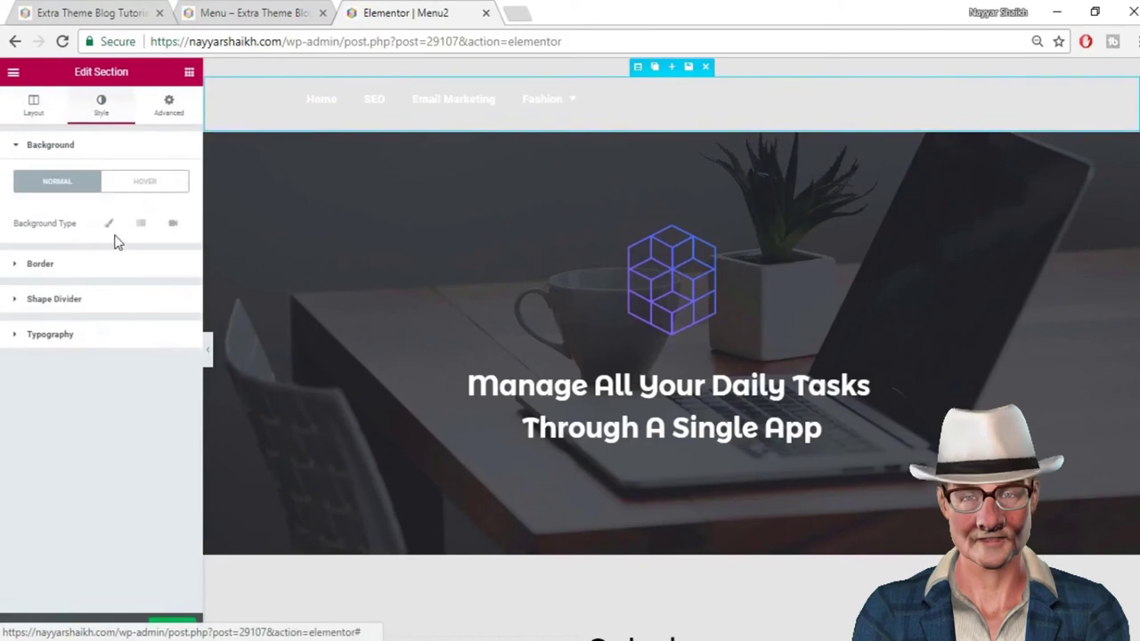
click(108, 223)
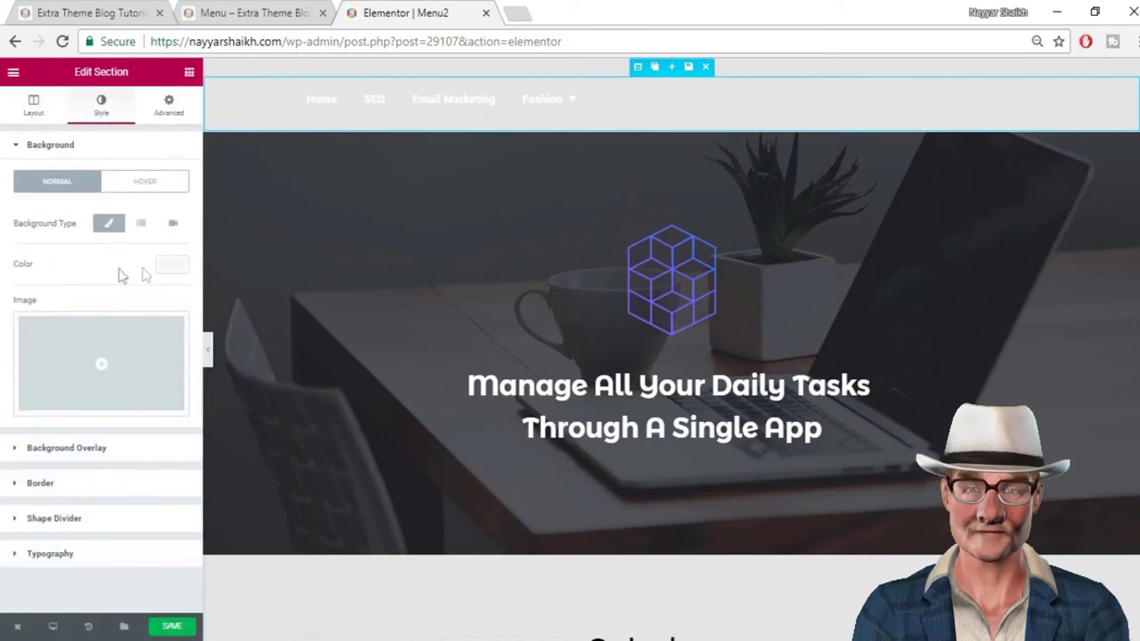
click(172, 268)
click(38, 429)
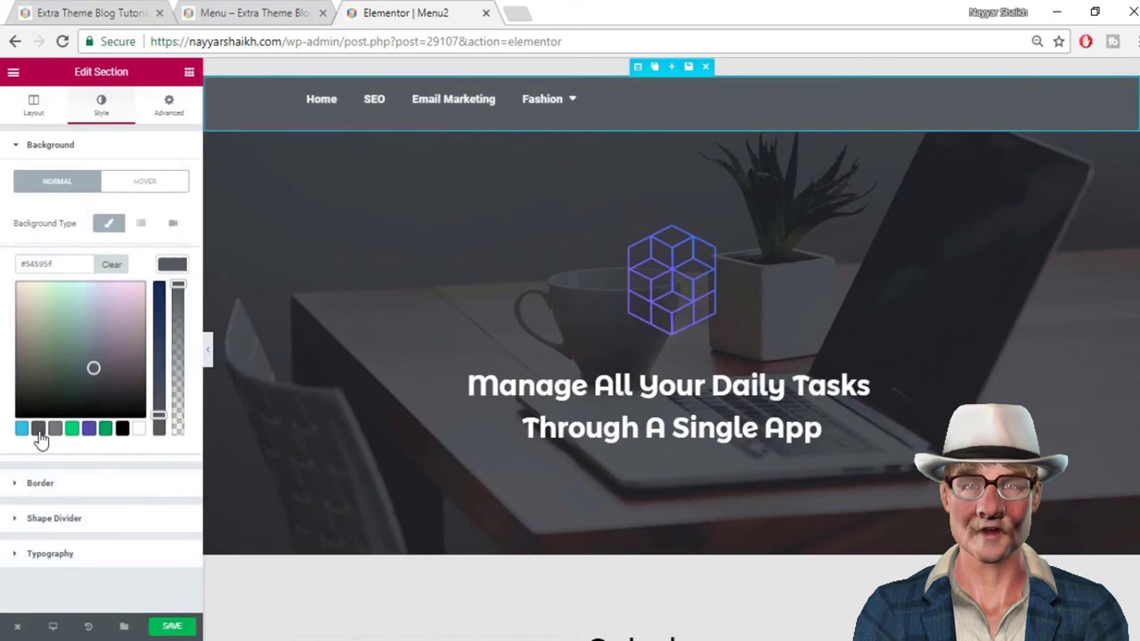
click(122, 429)
drag(181, 282, 180, 317)
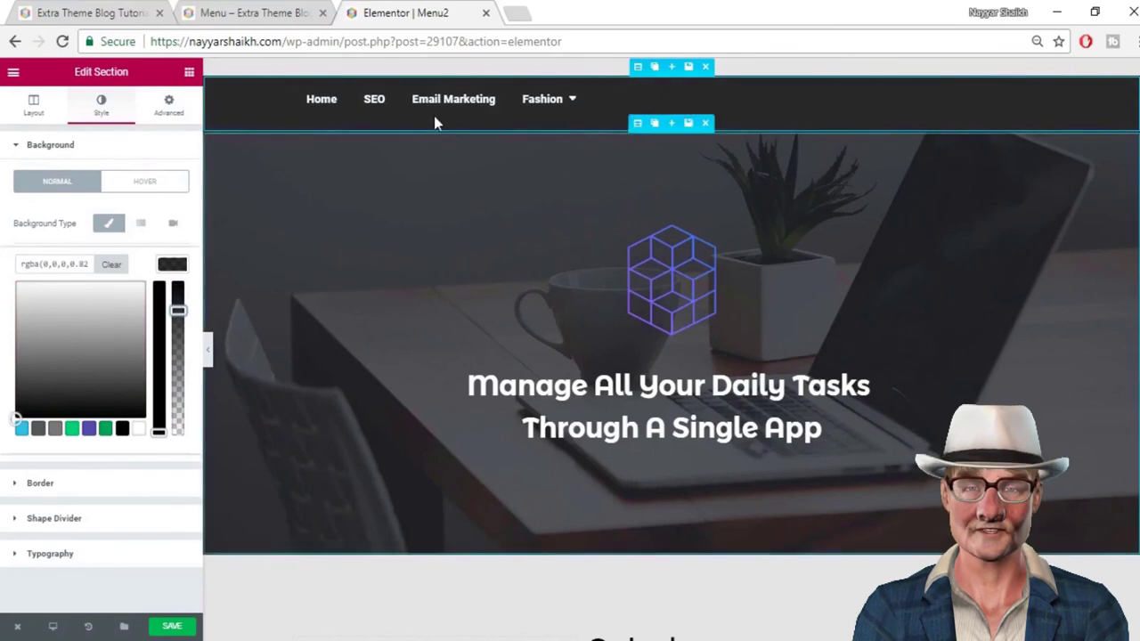
Right-align the items of the header's nav menu and check its Fashion submenu
click(591, 101)
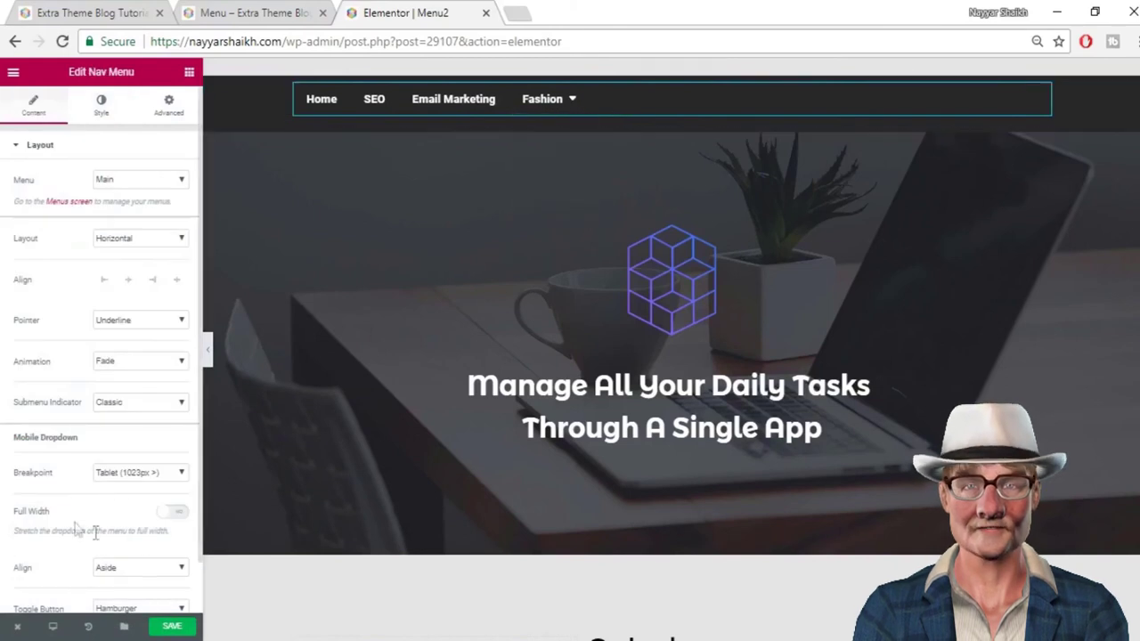
click(152, 281)
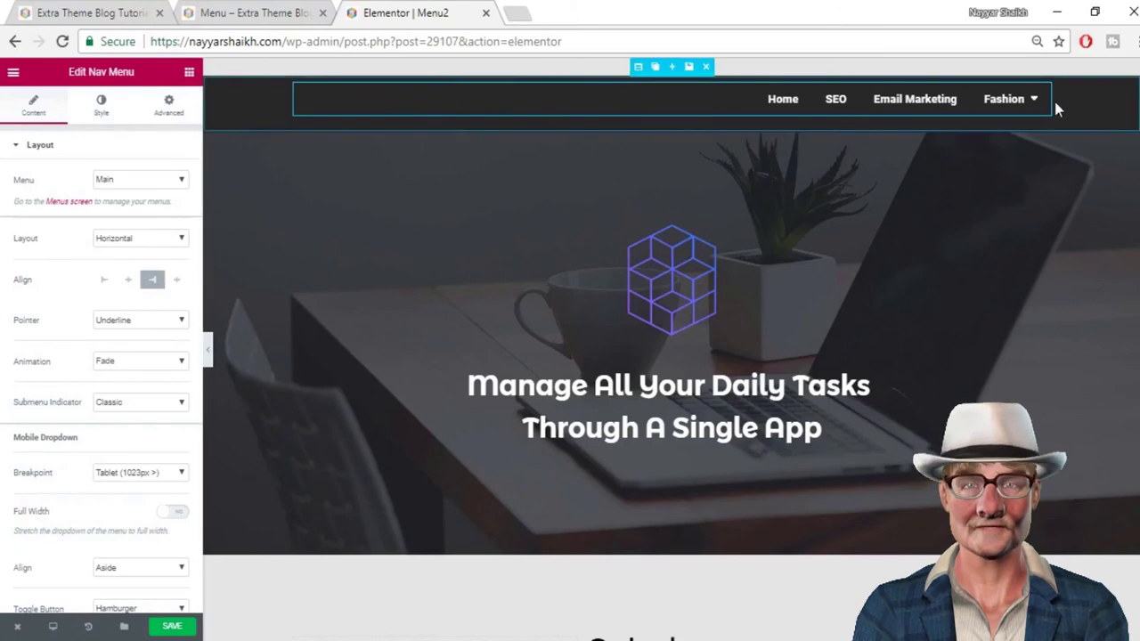
mouse_move(1035, 109)
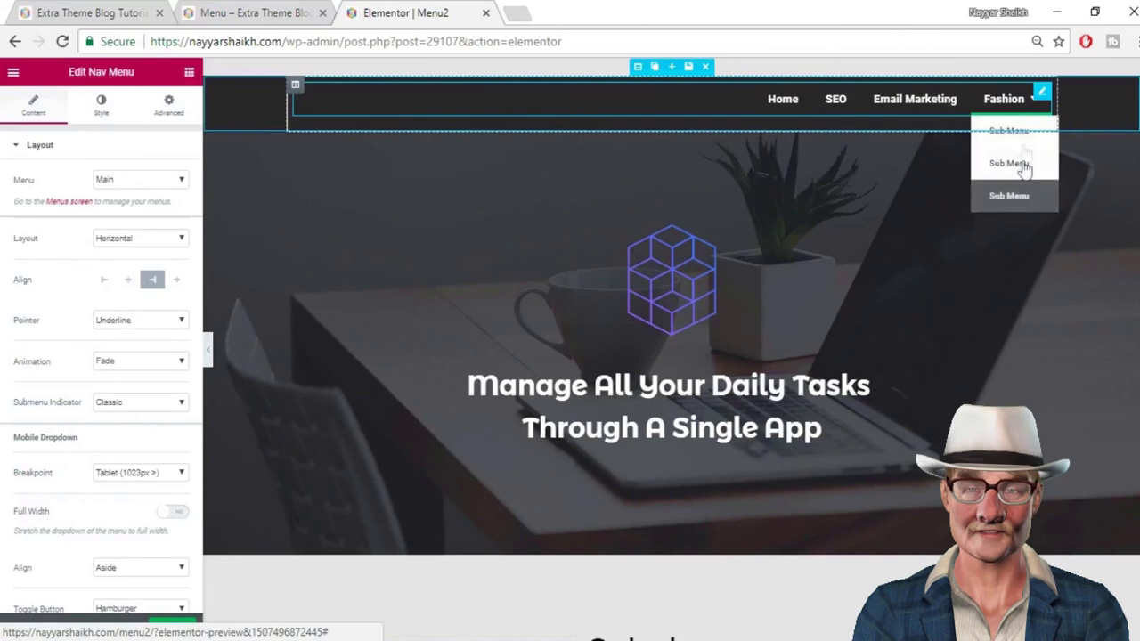
Set the nav menu dropdown's normal text color to white and its background color to black at 0.7 opacity
click(116, 111)
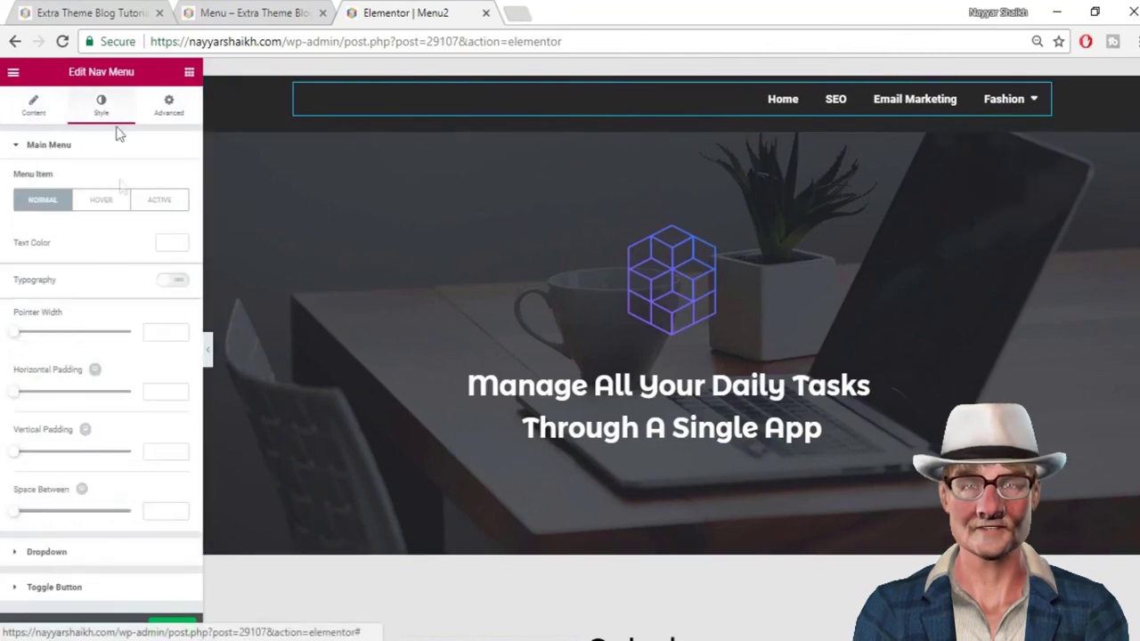
click(91, 553)
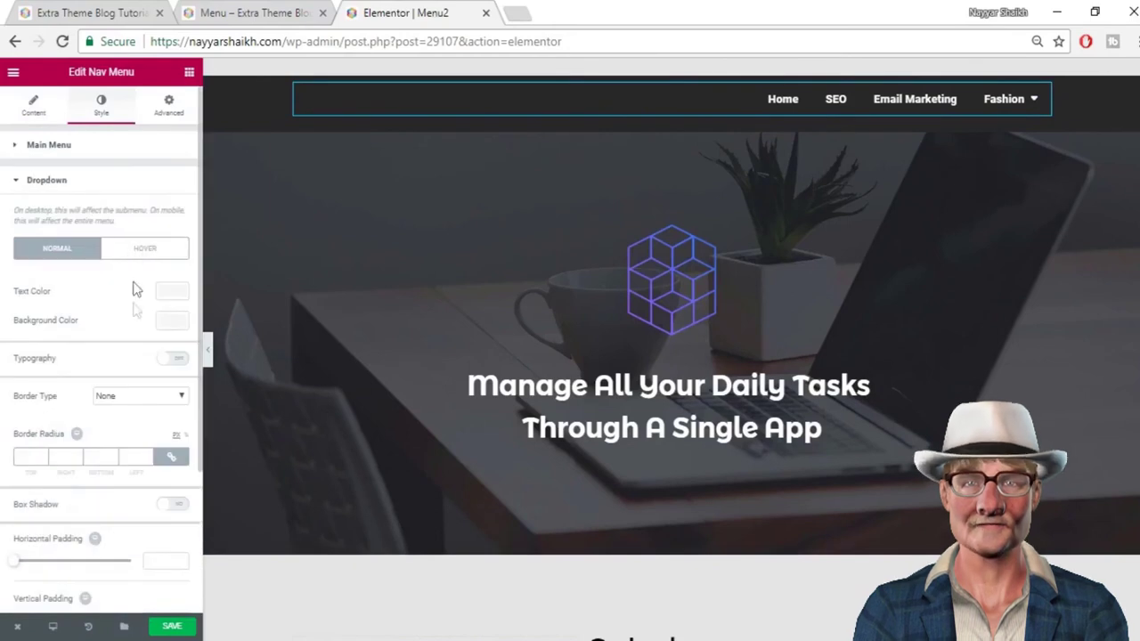
click(173, 291)
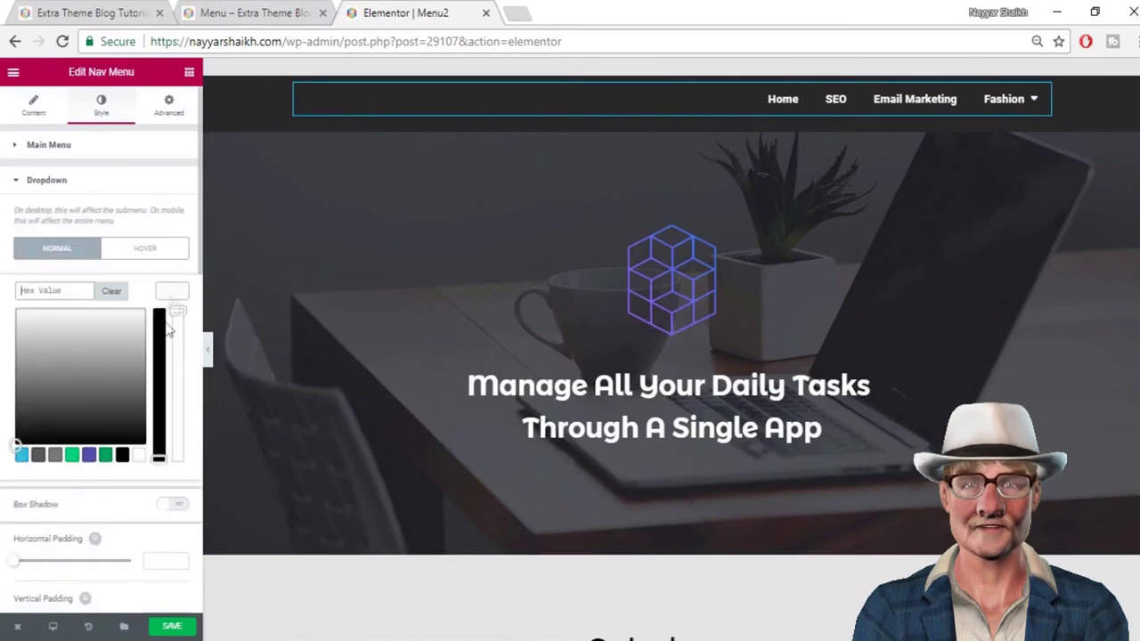
click(138, 456)
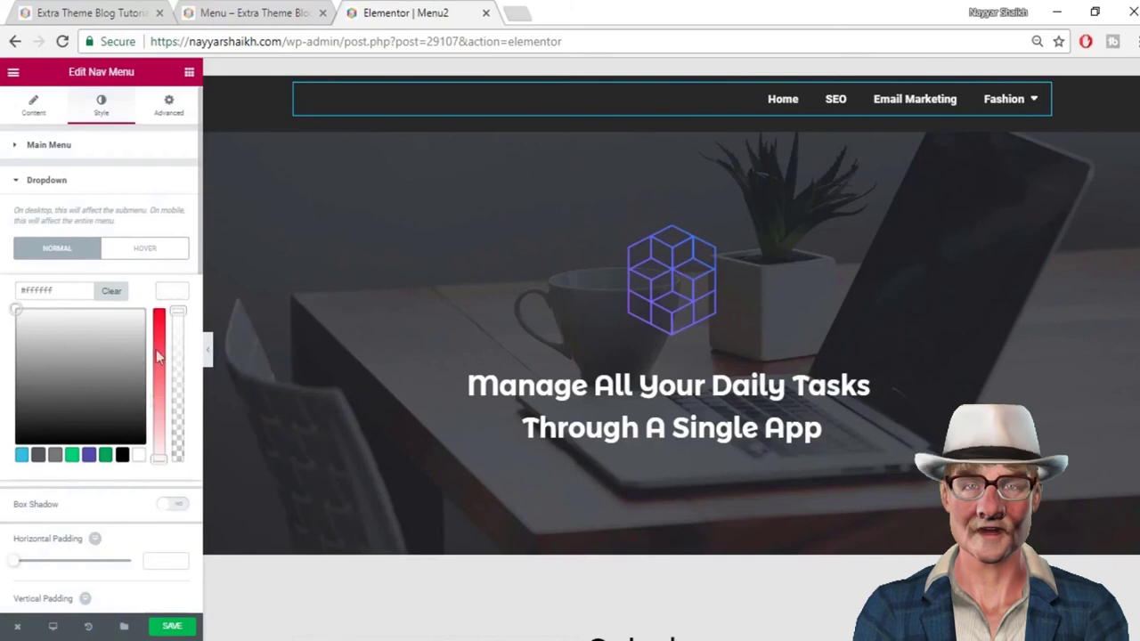
click(176, 305)
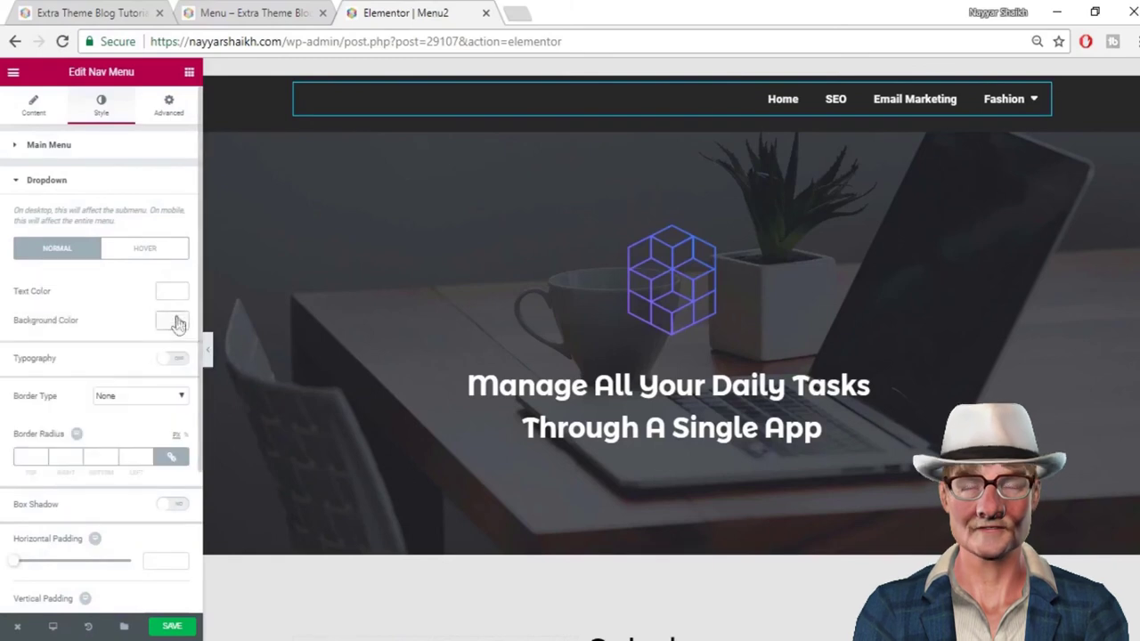
click(174, 328)
click(122, 496)
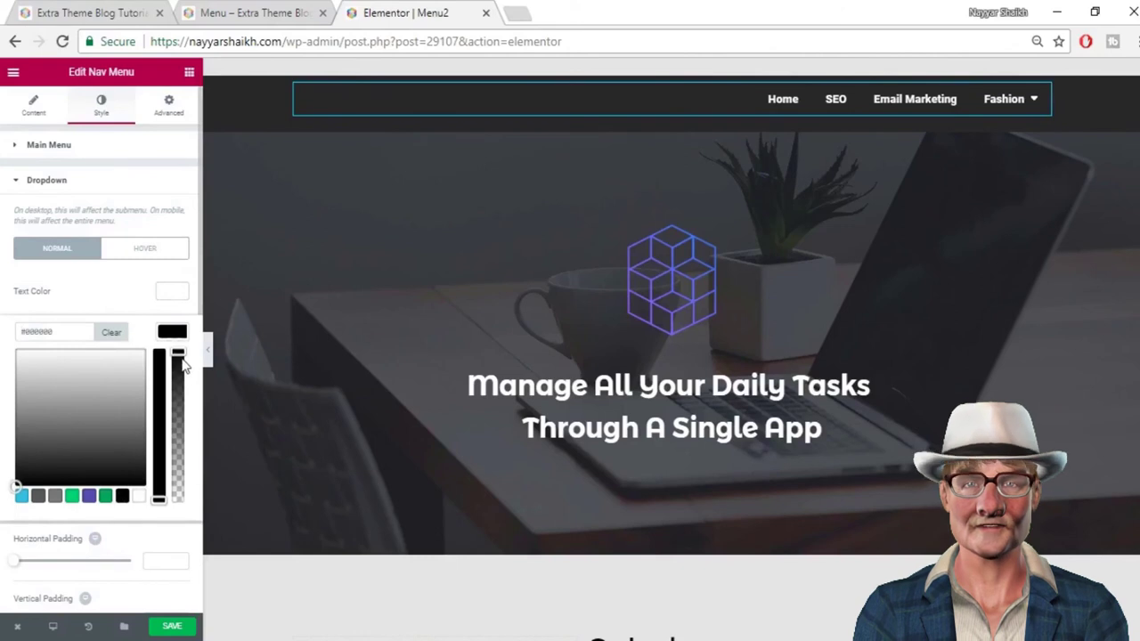
drag(178, 353, 178, 397)
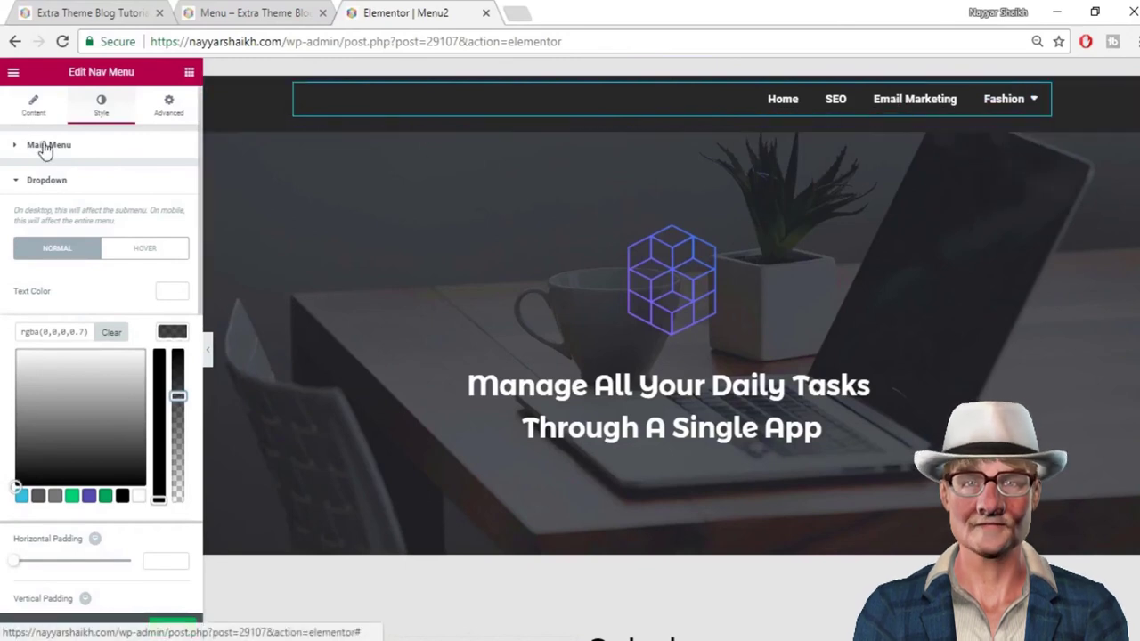
Change the nav menu's pointer style to Background, using the hover effect on the published Menu page as reference
click(34, 104)
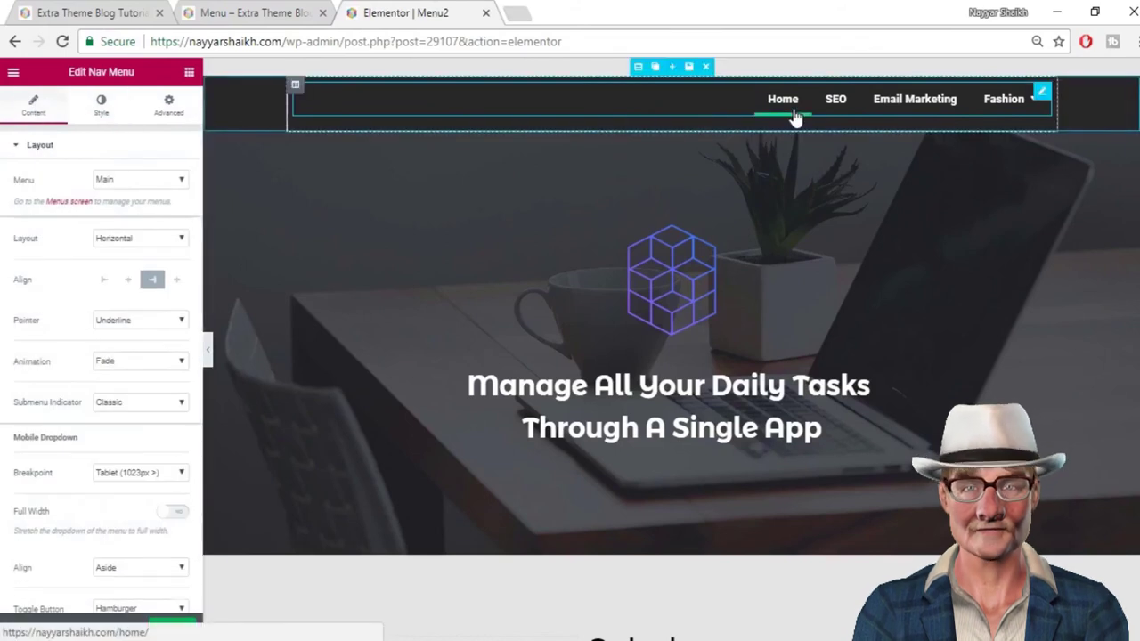
click(138, 323)
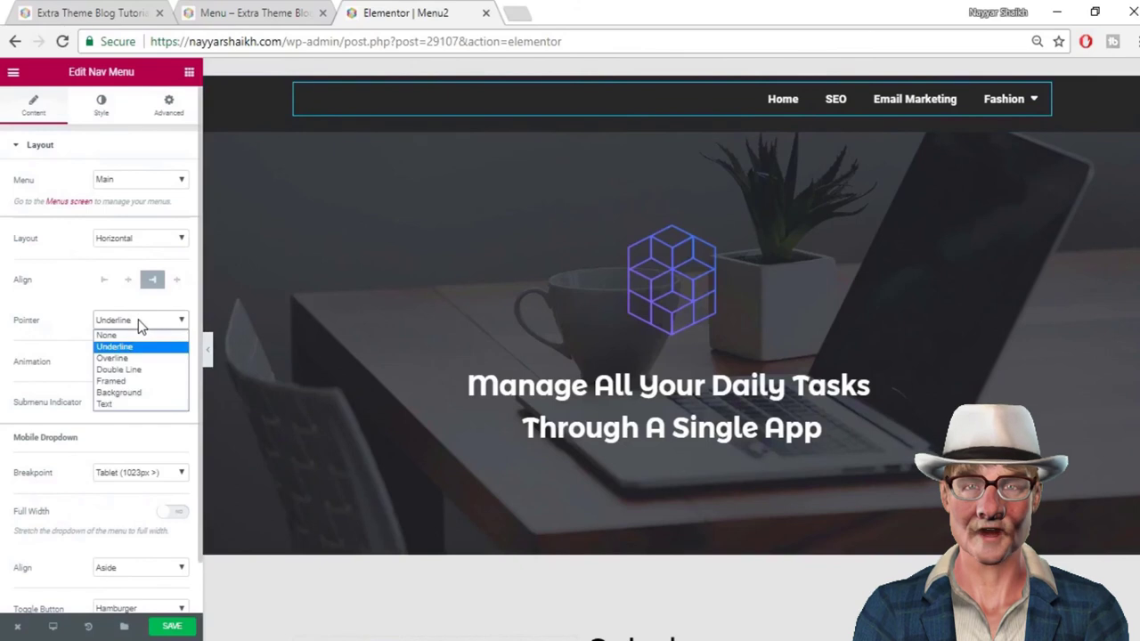
click(132, 397)
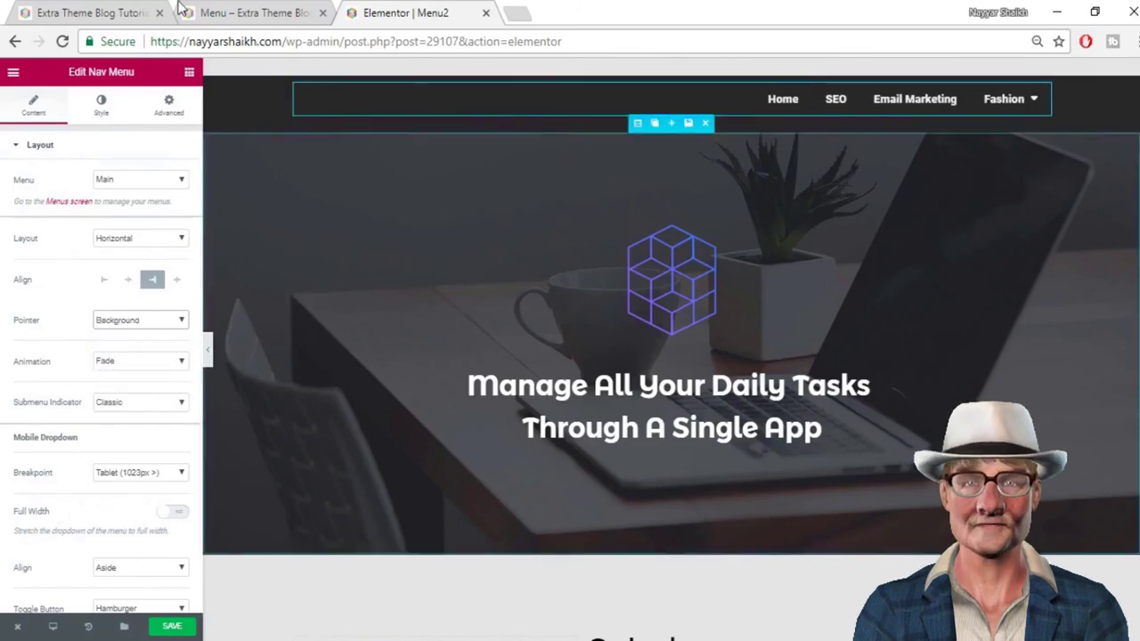
click(209, 7)
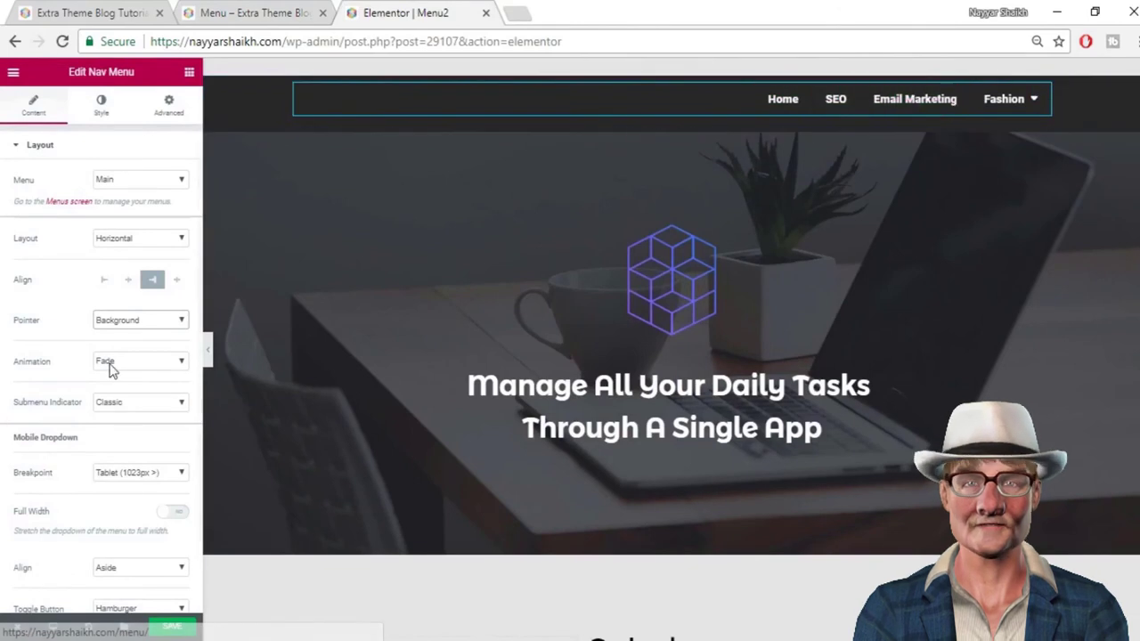
click(223, 7)
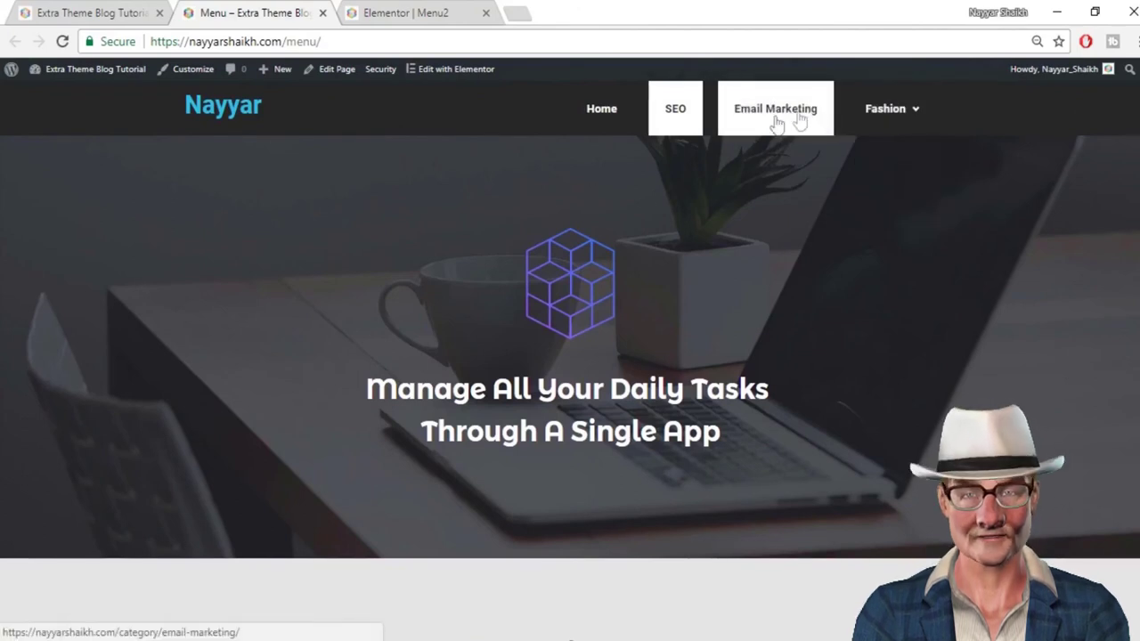
click(445, 10)
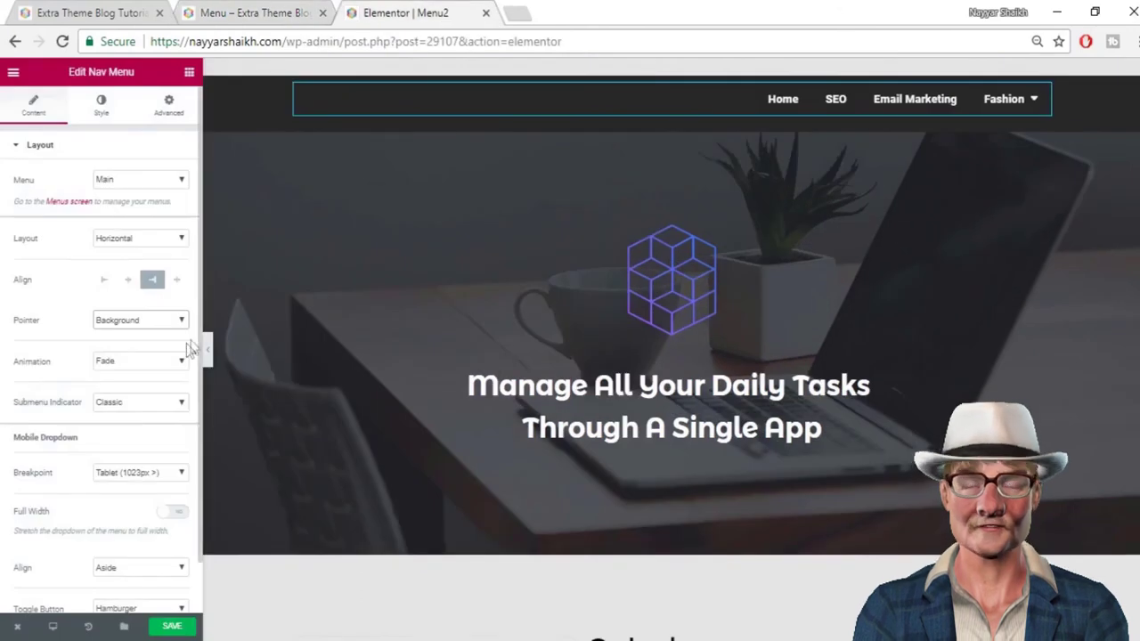
Set the main menu items' hover text color to black and their hover pointer color to white
scroll(151, 381, down, 1)
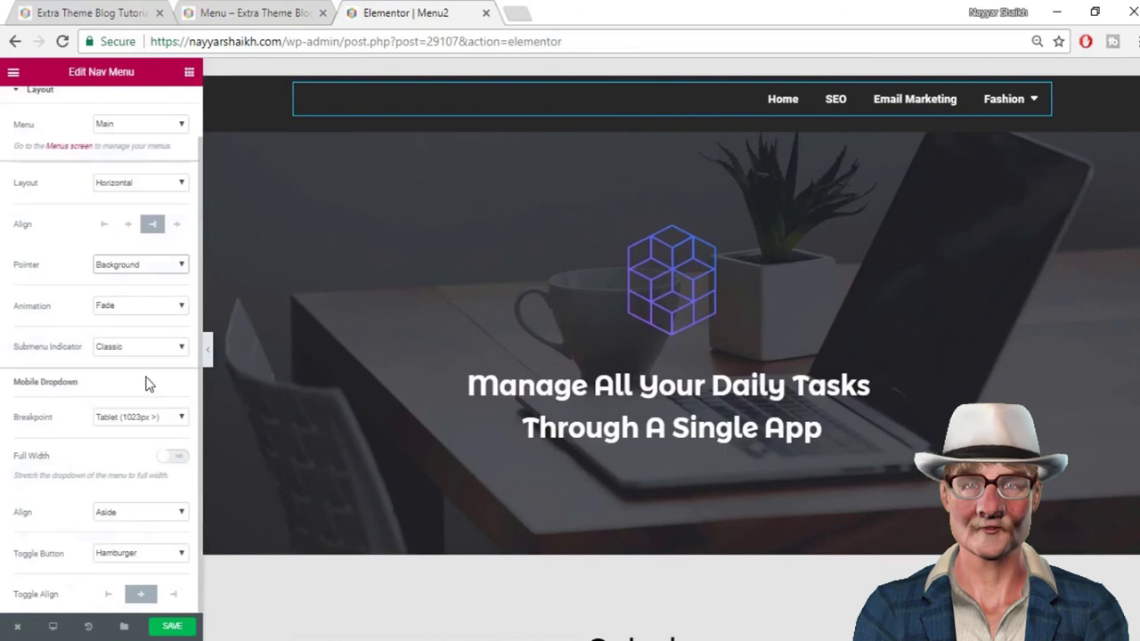
scroll(95, 163, up, 1)
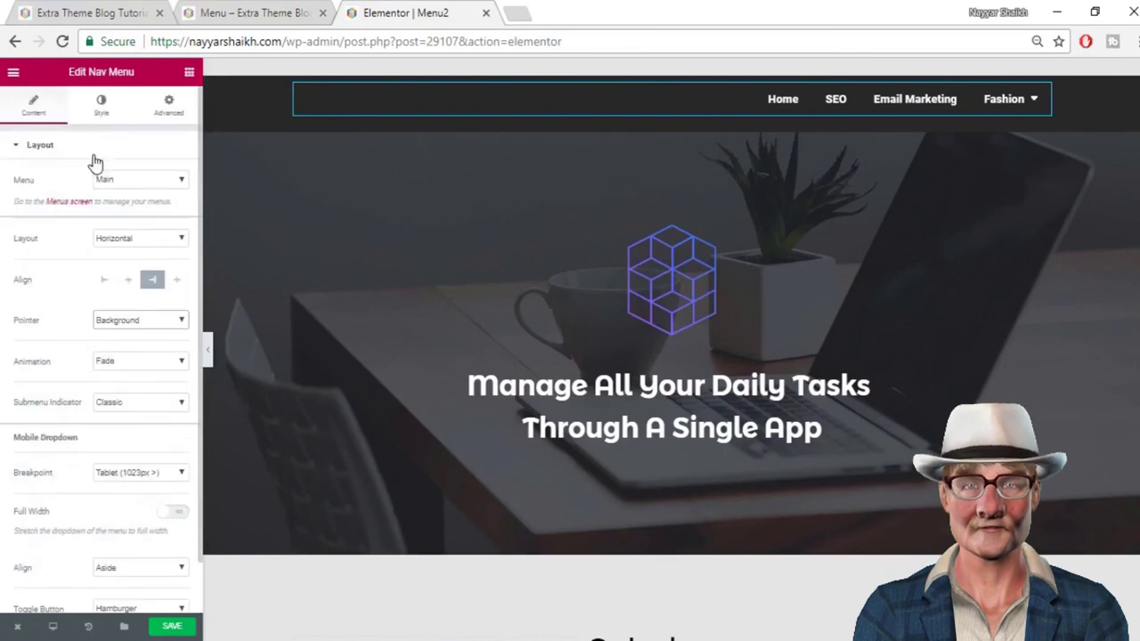
click(103, 110)
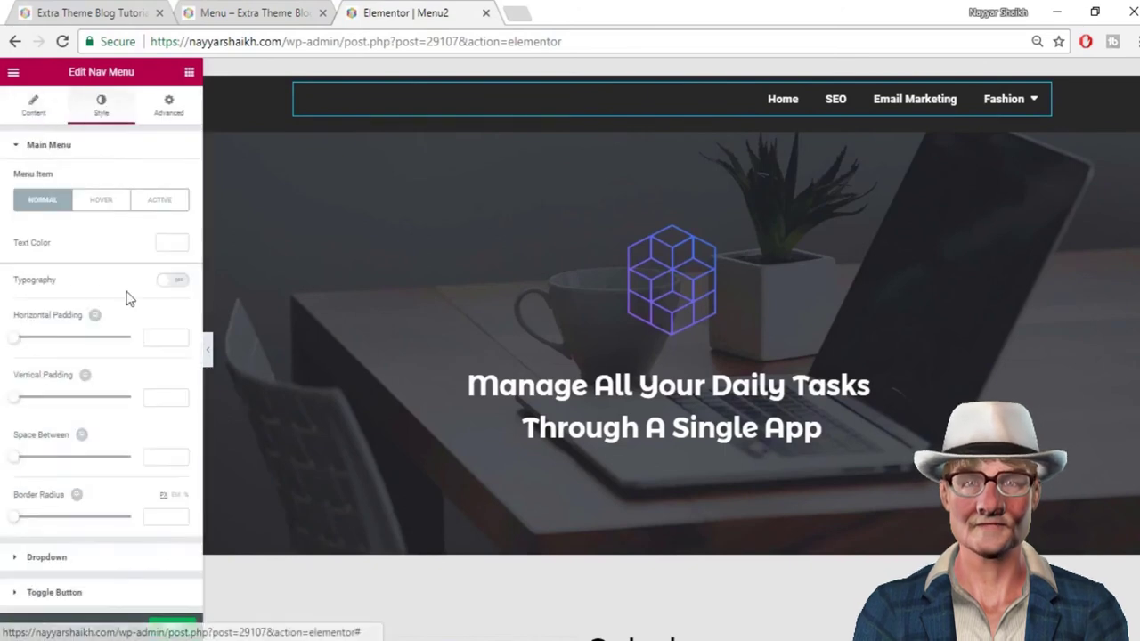
click(97, 203)
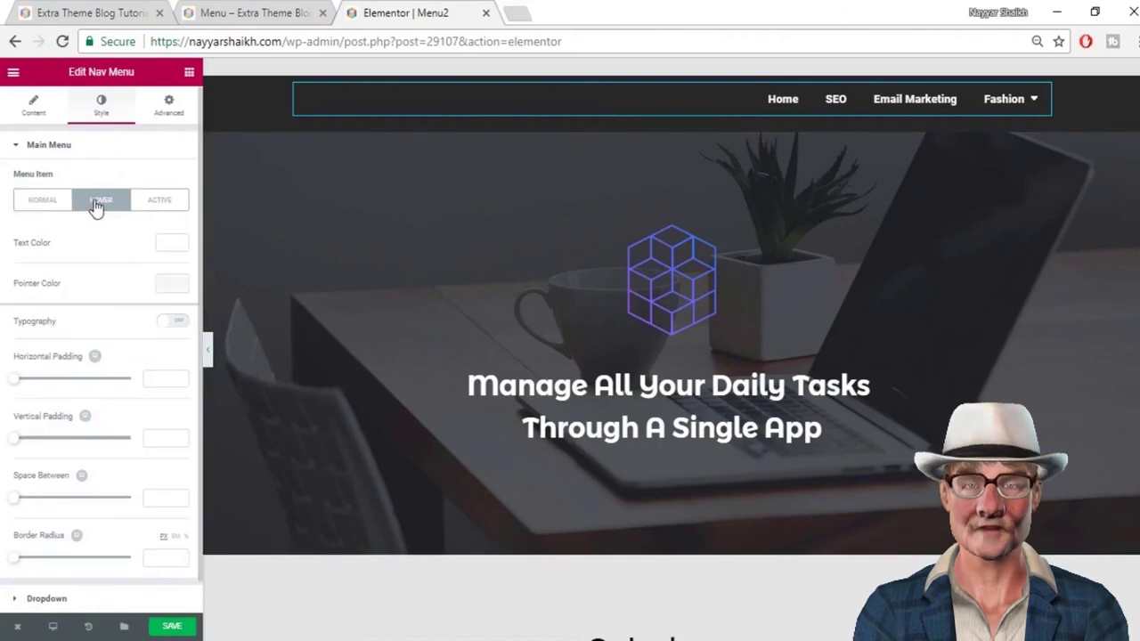
click(176, 244)
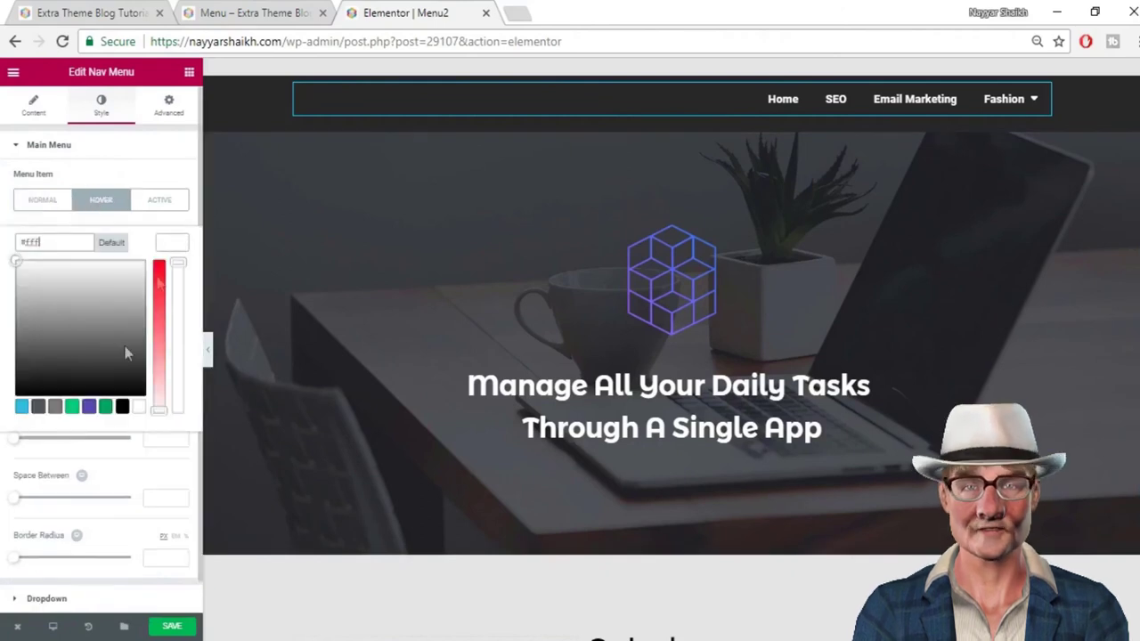
click(122, 407)
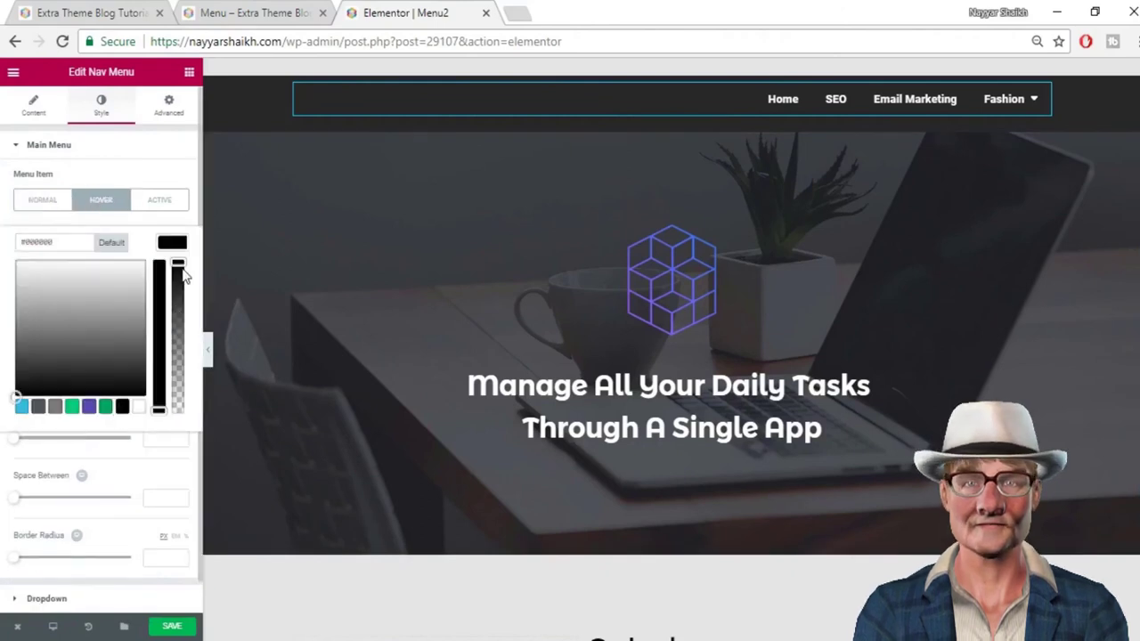
click(176, 243)
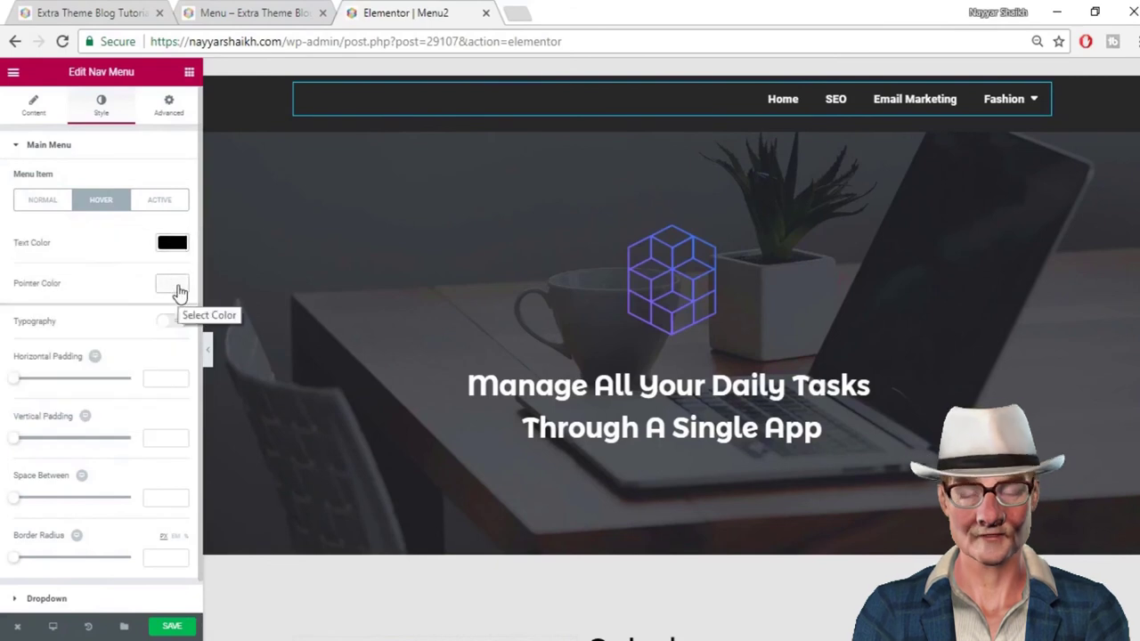
click(176, 287)
click(139, 448)
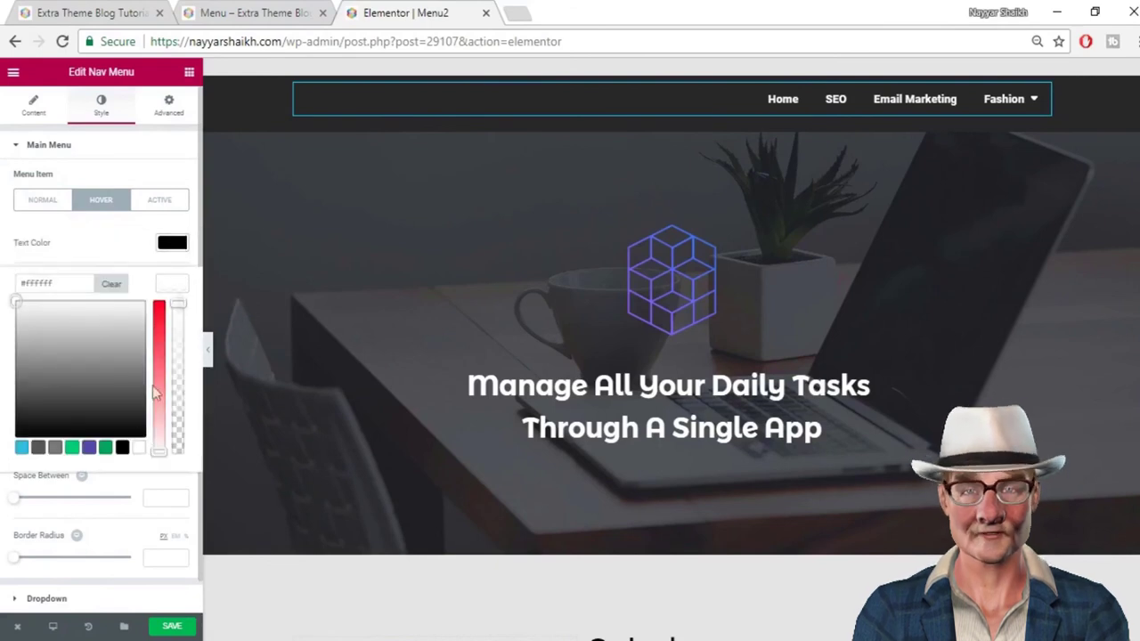
click(185, 287)
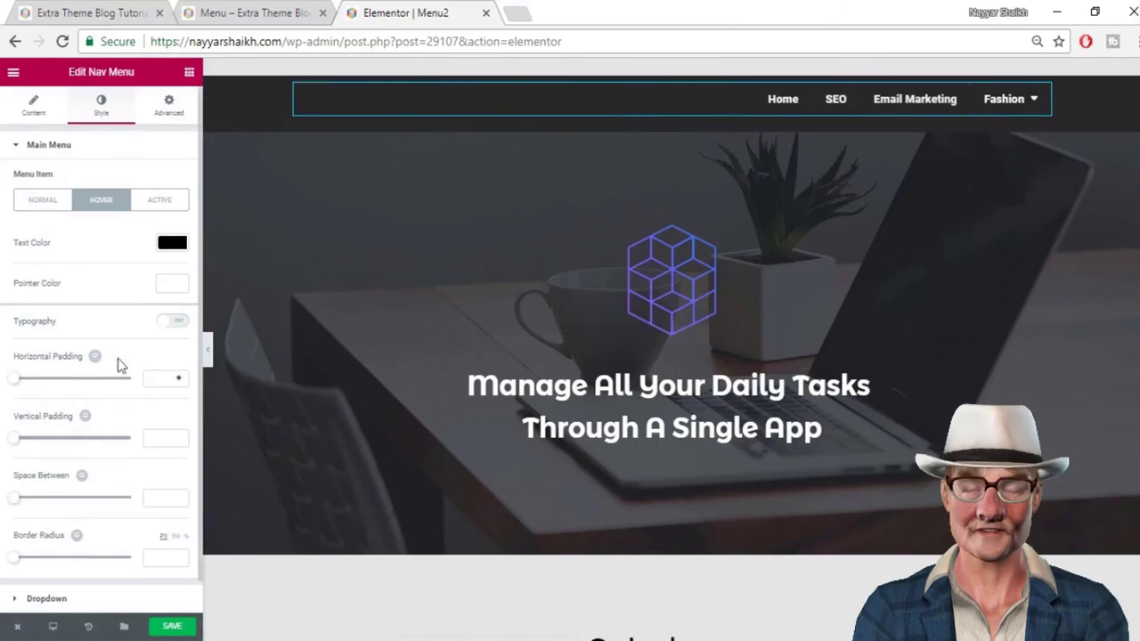
Set the main menu items' vertical padding to 26 and check the hover look of the Fashion item and its submenu
drag(29, 439, 81, 436)
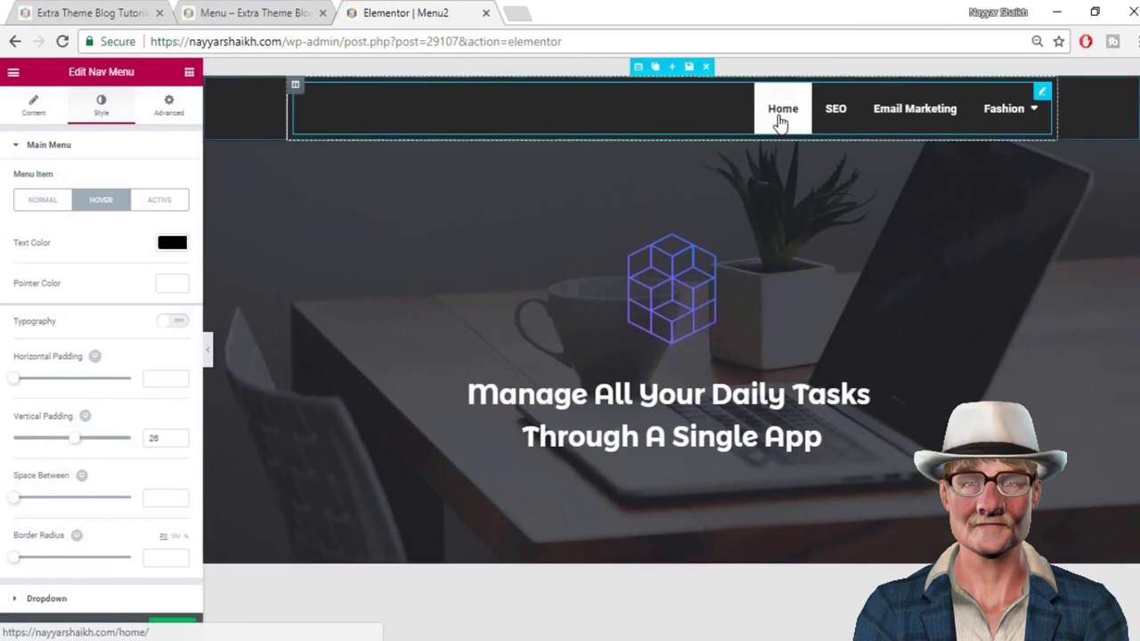
mouse_move(1006, 111)
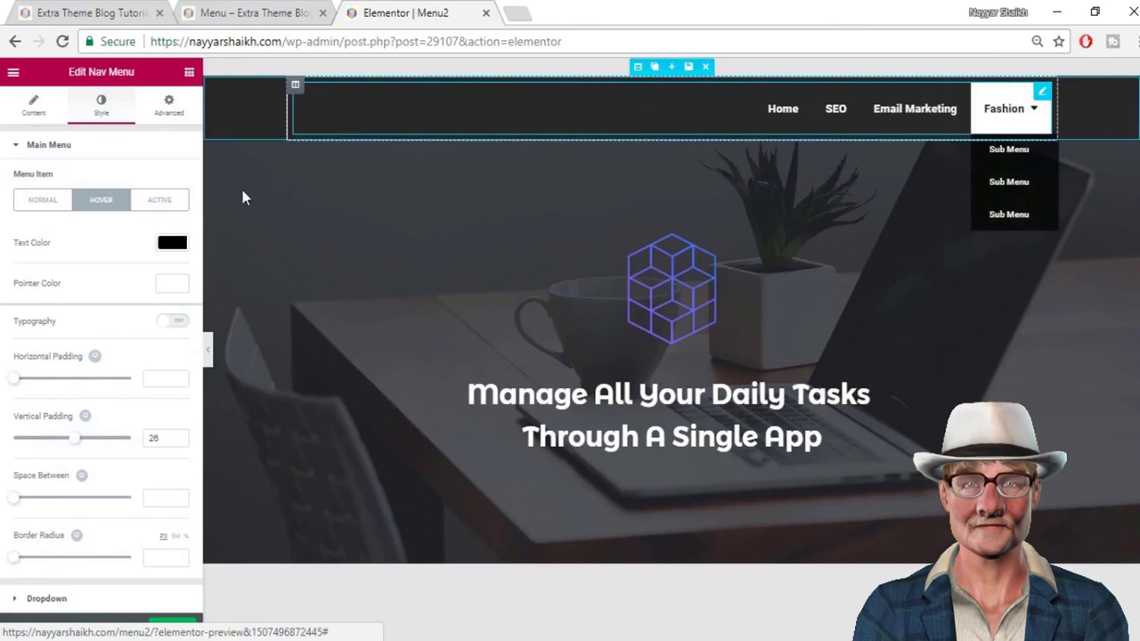
click(118, 152)
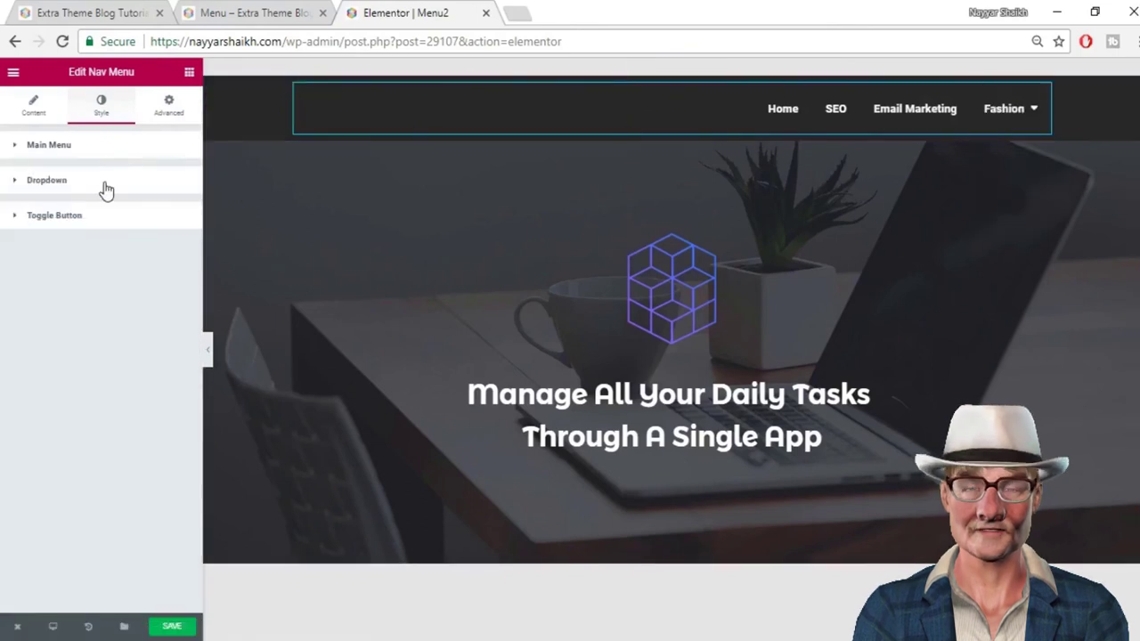
click(105, 186)
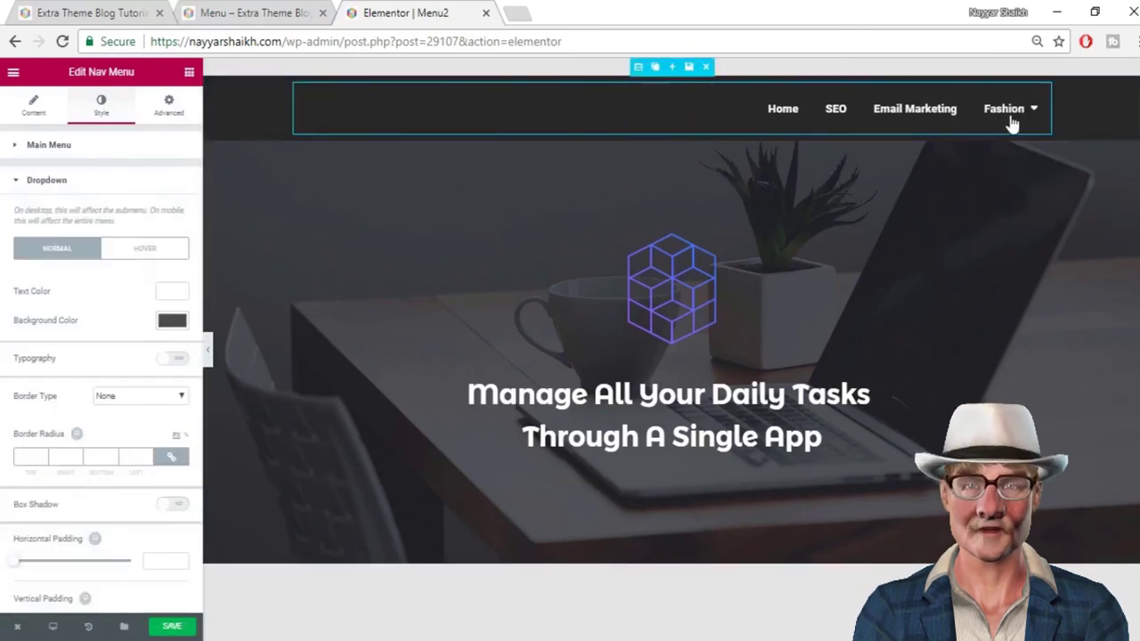
mouse_move(1004, 120)
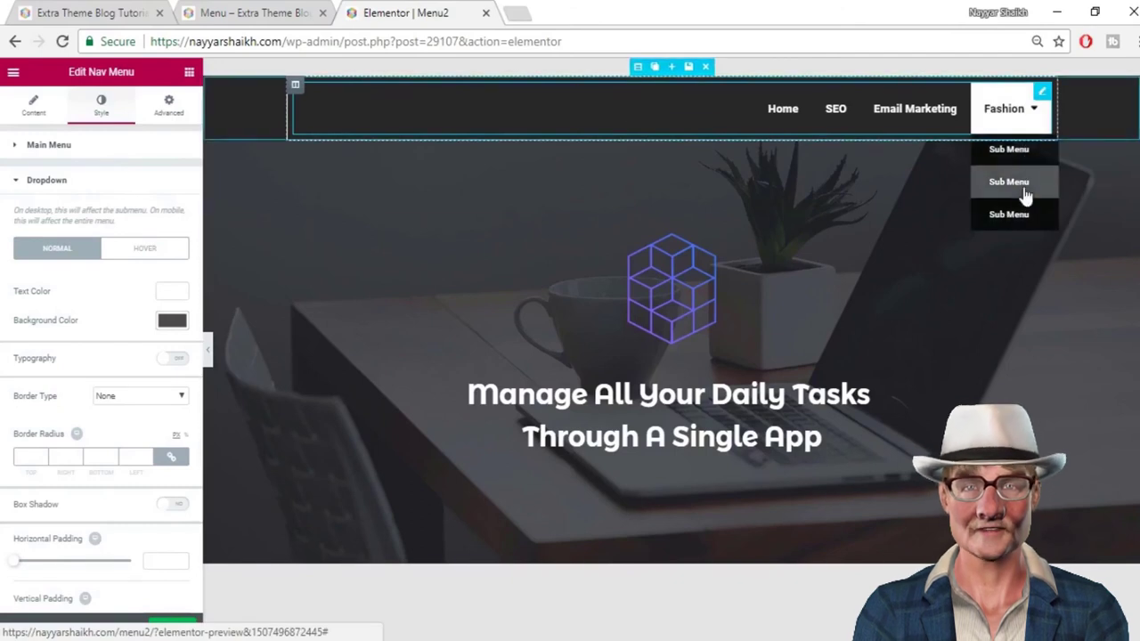
click(87, 182)
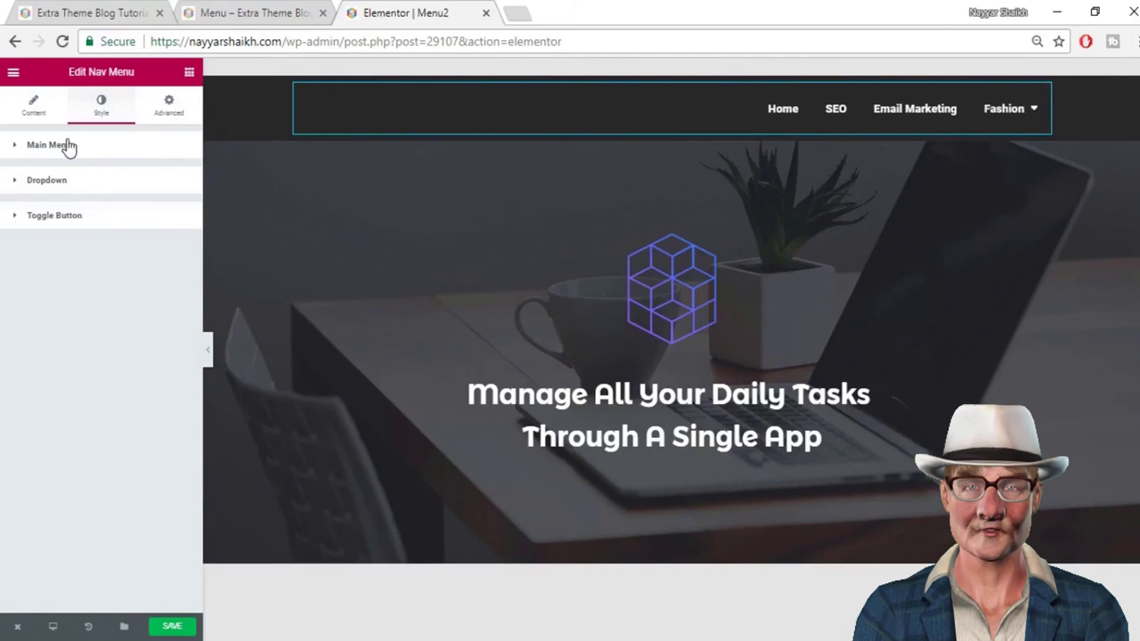
click(69, 147)
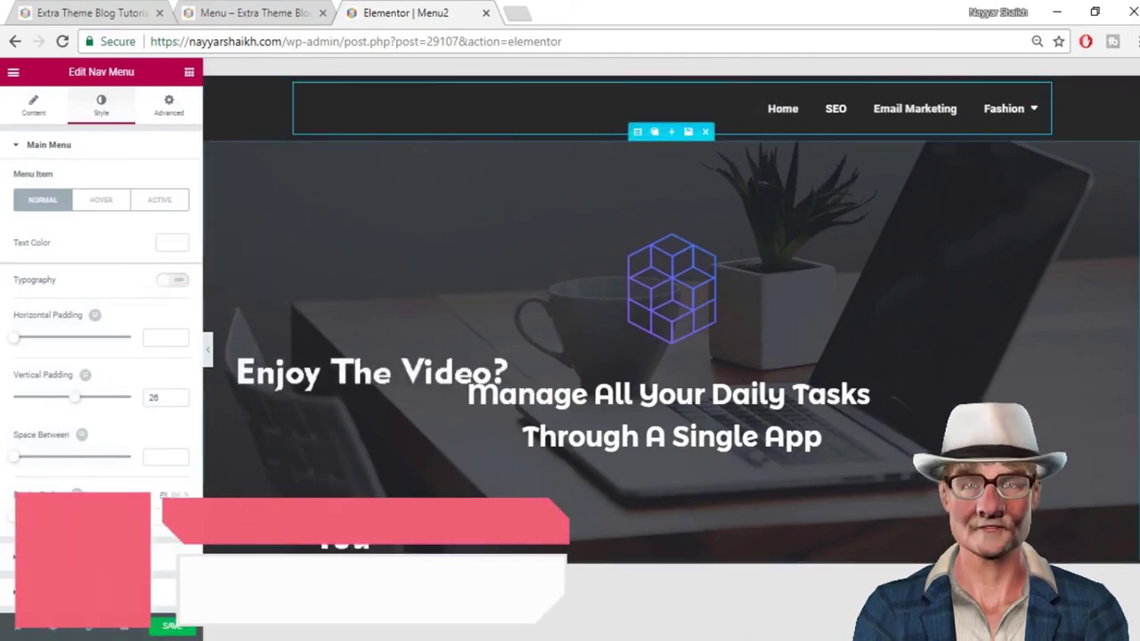
Save the Menu2 page and open its published version to check the header menu's hover effect
click(169, 628)
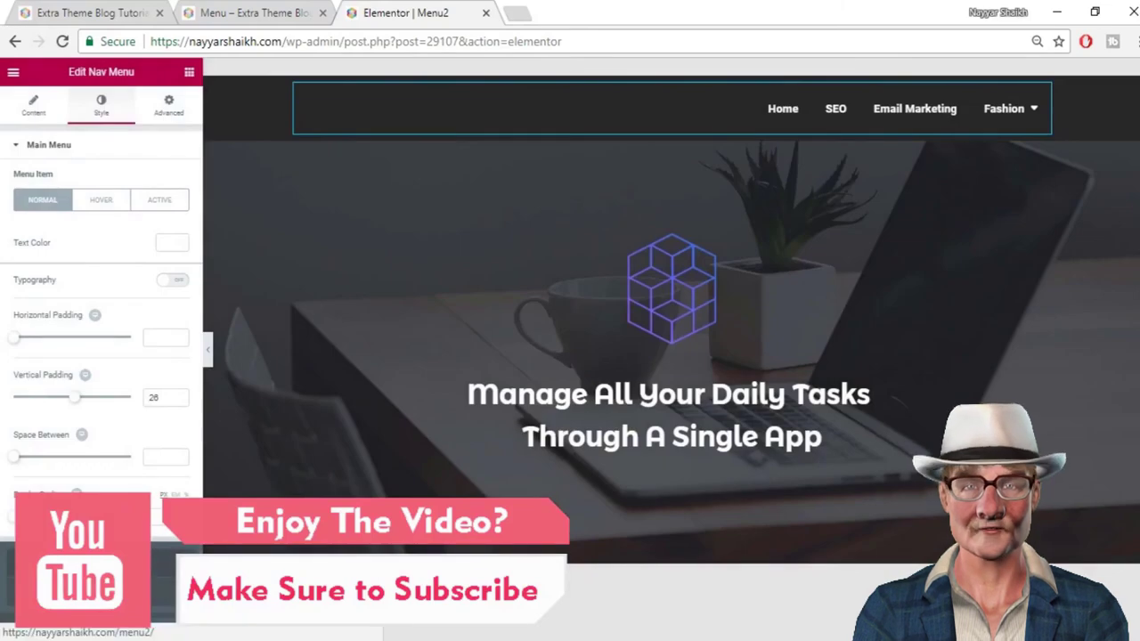
click(124, 626)
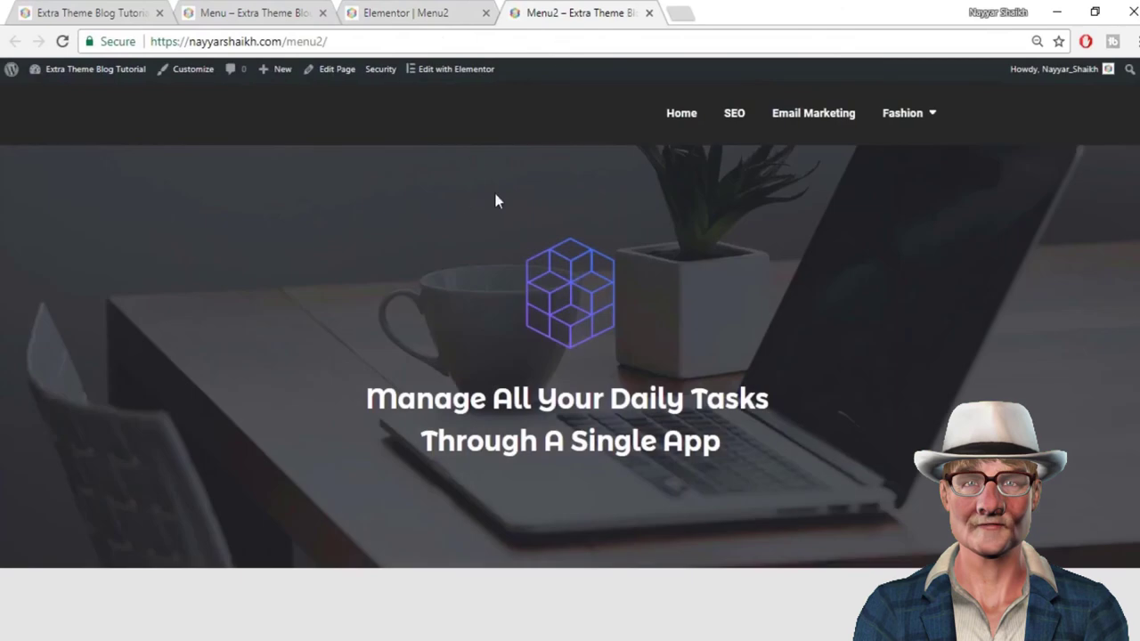
mouse_move(941, 120)
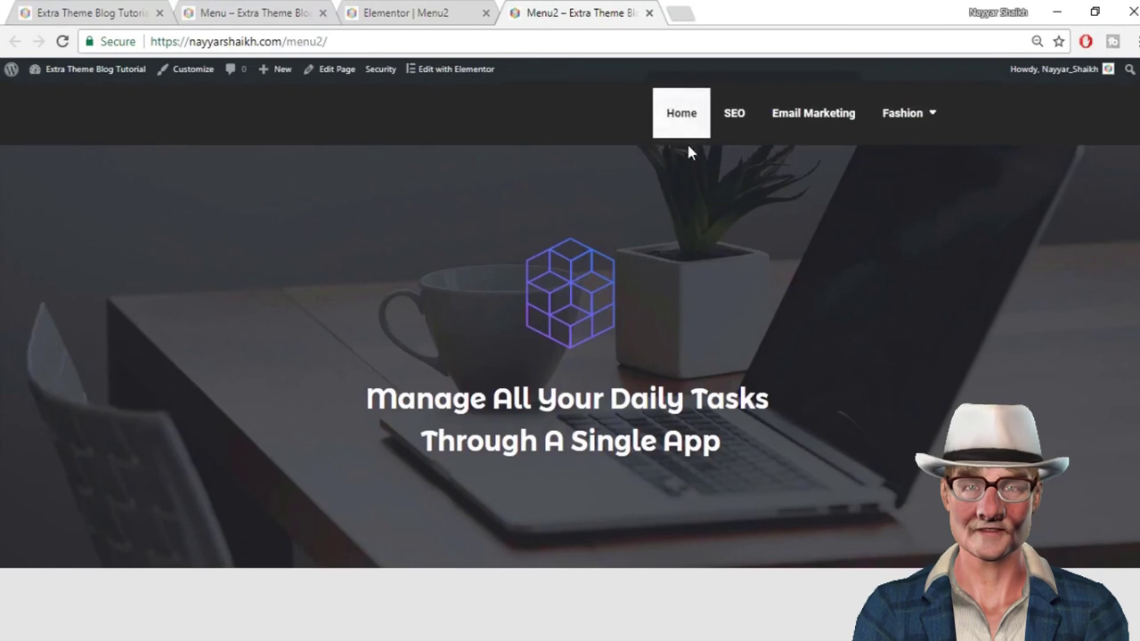
Return to the Menu2 editor, set the header section's columns gap to No Gap and save the page
click(412, 11)
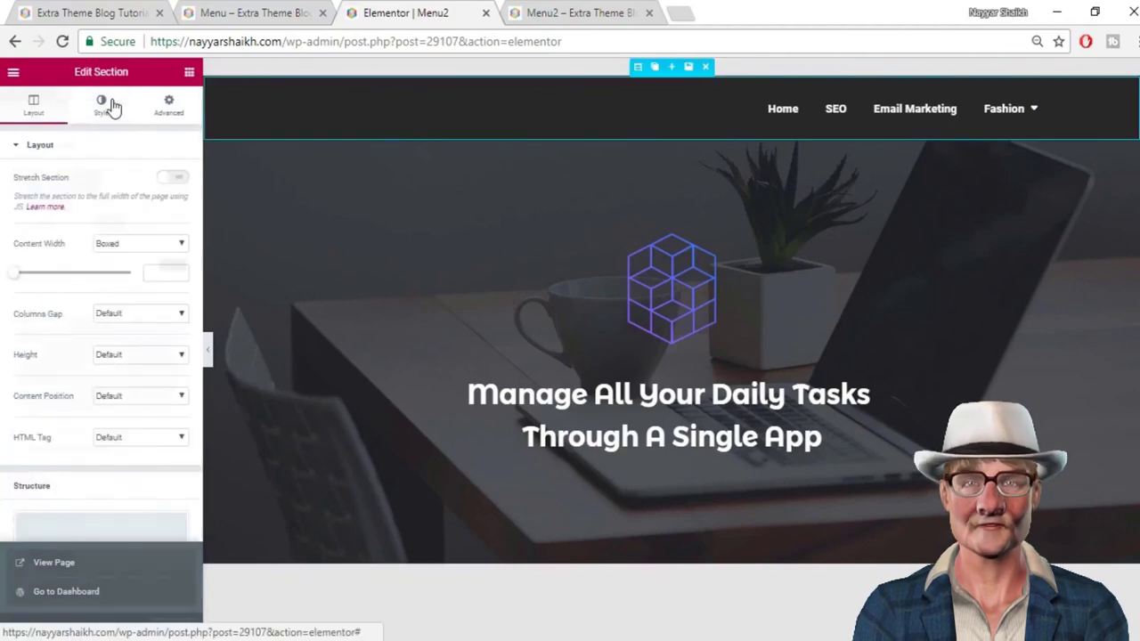
click(107, 102)
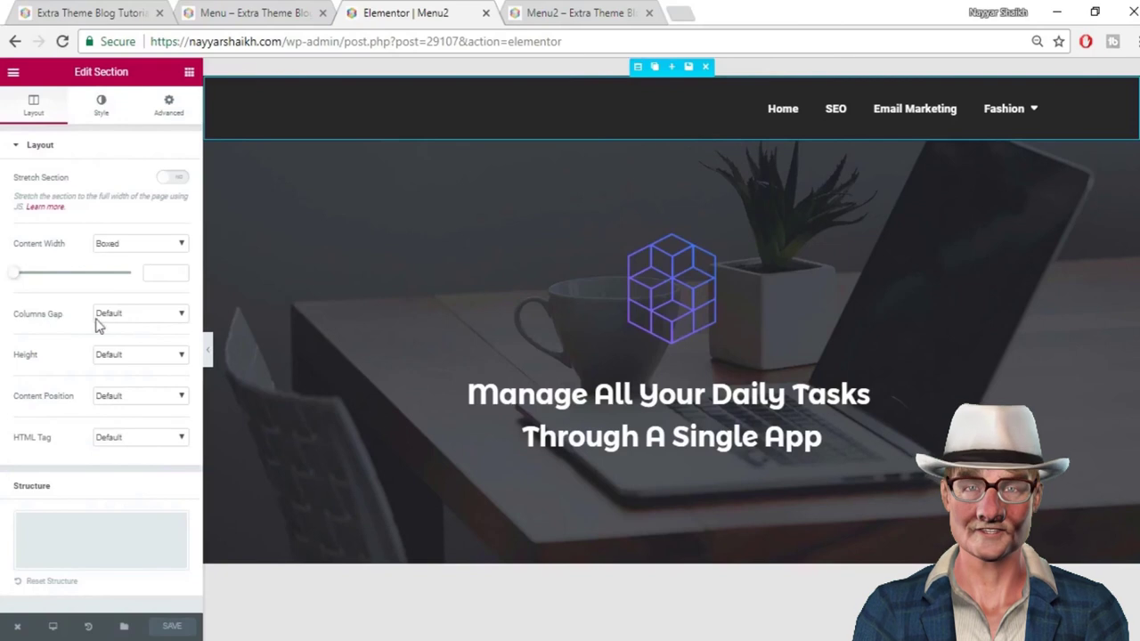
click(142, 318)
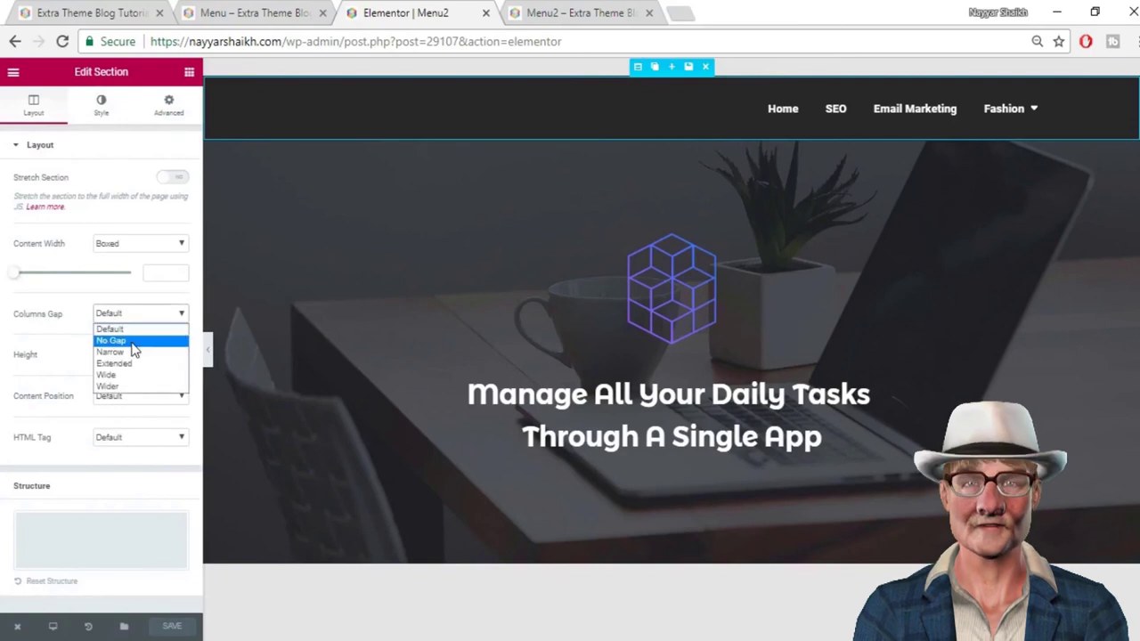
click(131, 344)
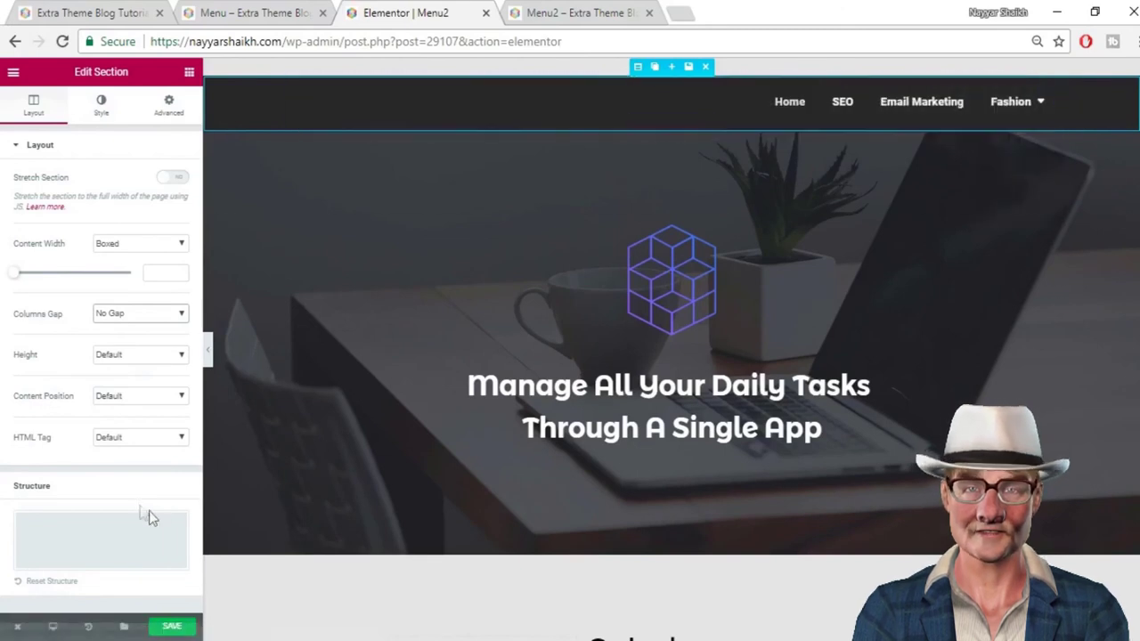
click(160, 630)
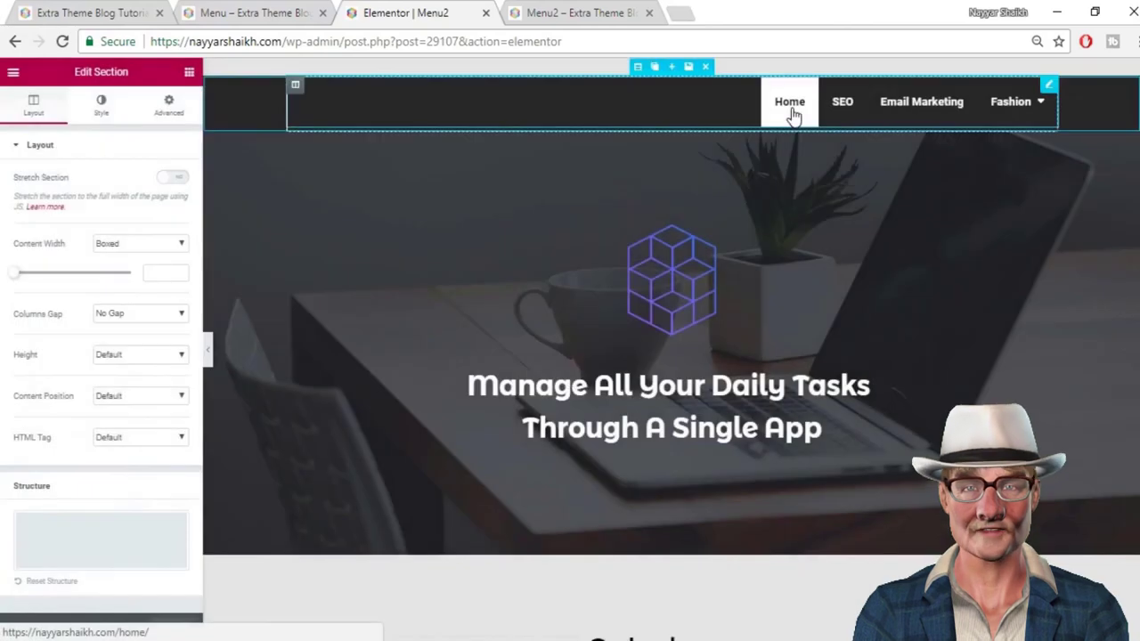
Enable custom typography for the nav menu's main items with size 24 and letter spacing 1.6, using the published Menu page as reference
click(791, 110)
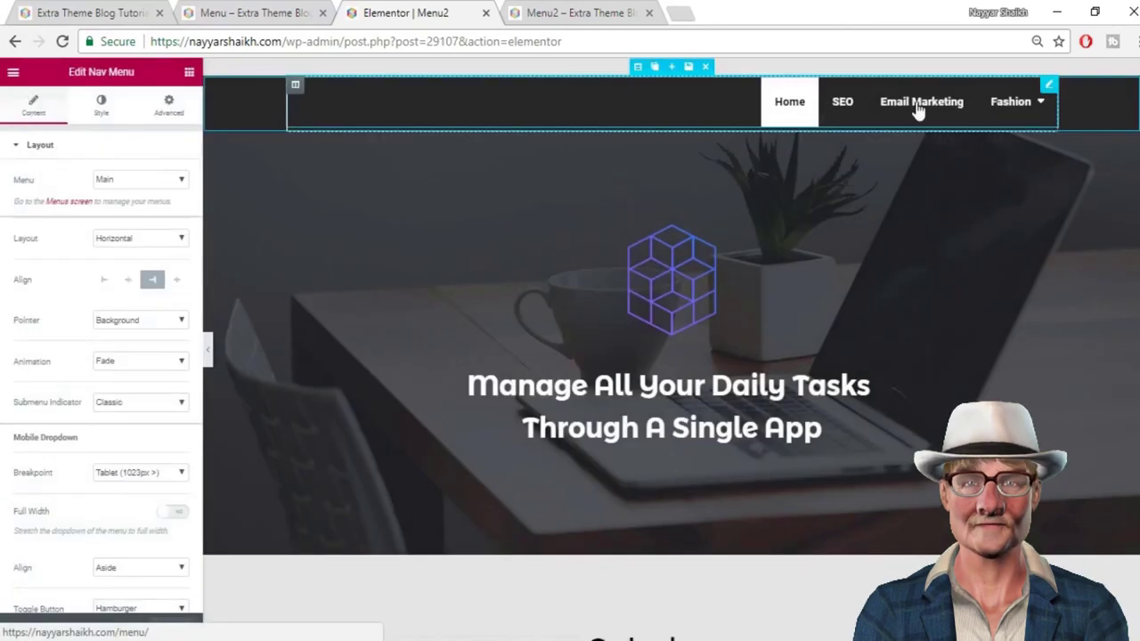
click(623, 12)
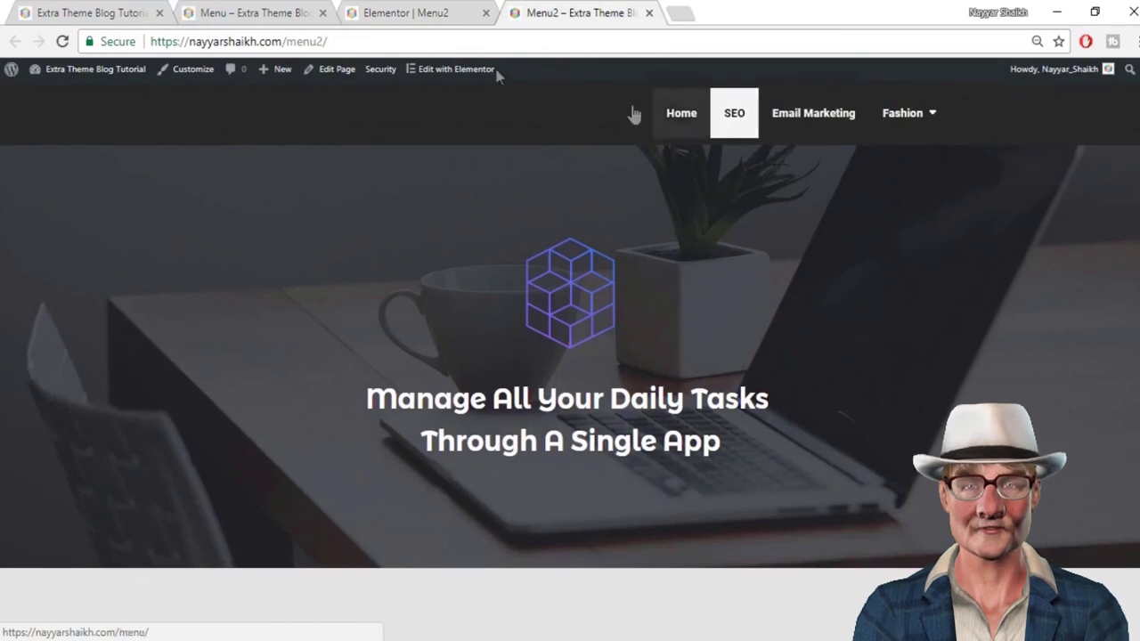
click(233, 9)
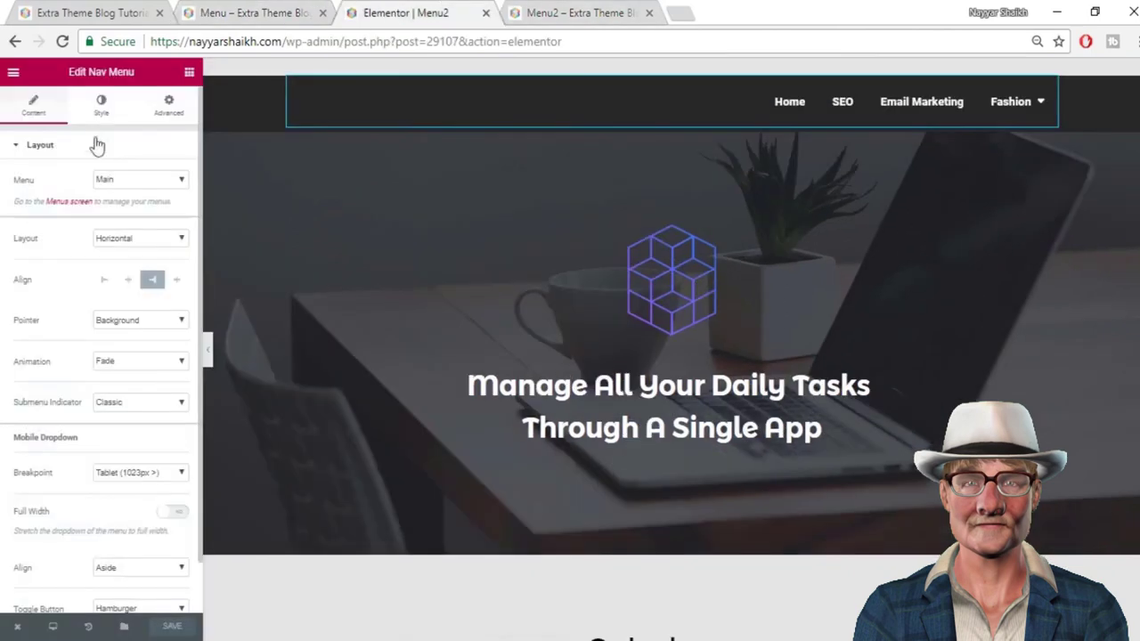
click(107, 110)
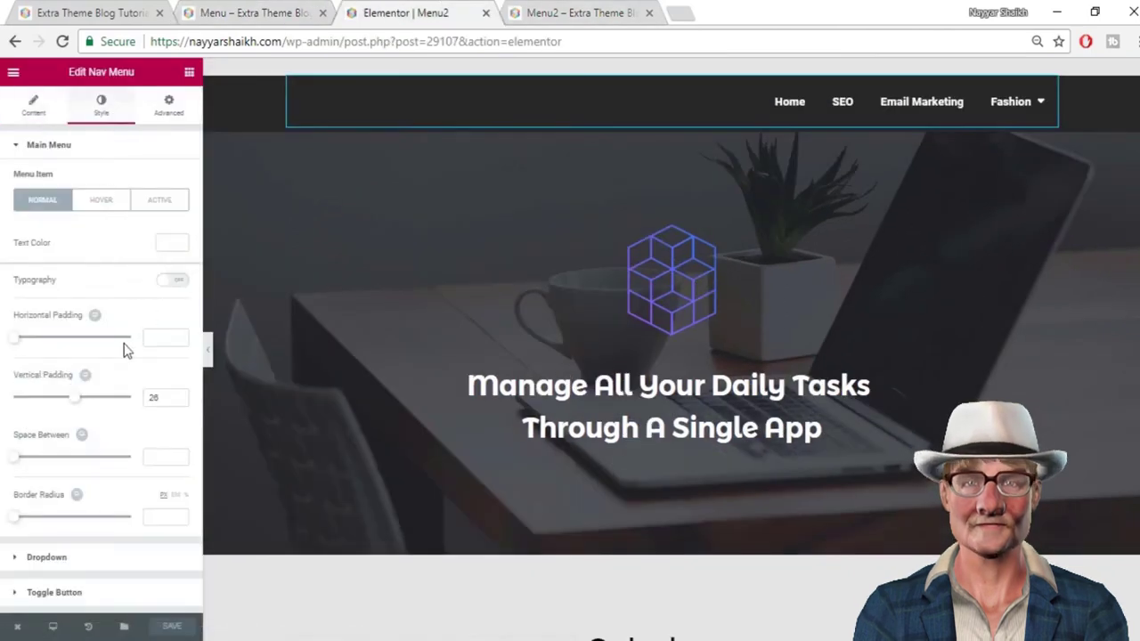
click(176, 280)
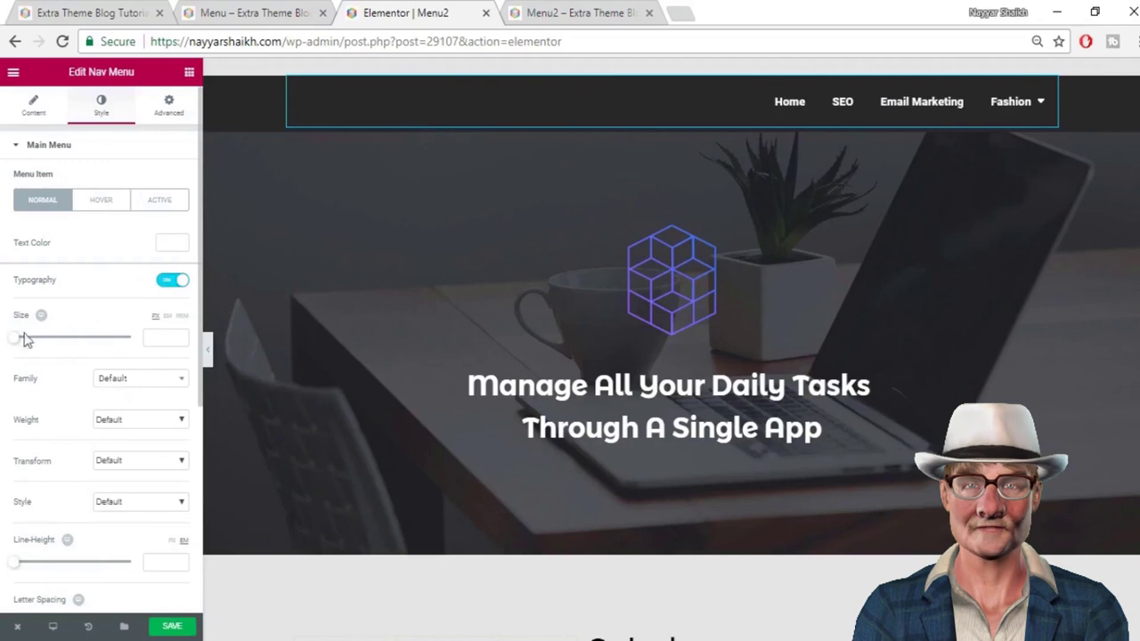
drag(19, 344, 30, 348)
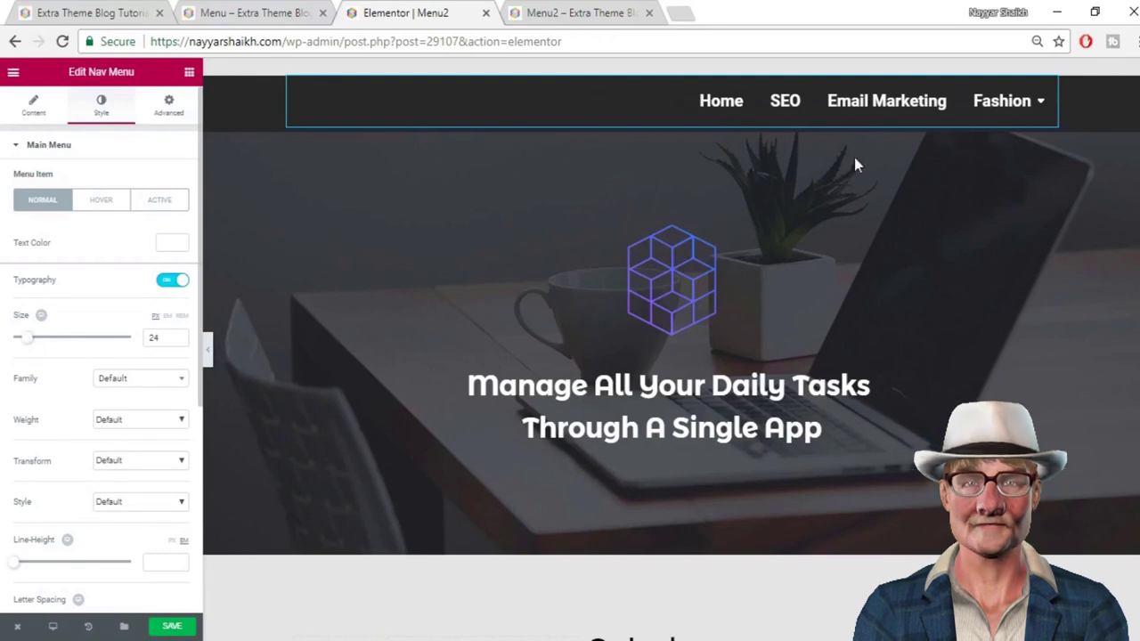
scroll(155, 445, down, 3)
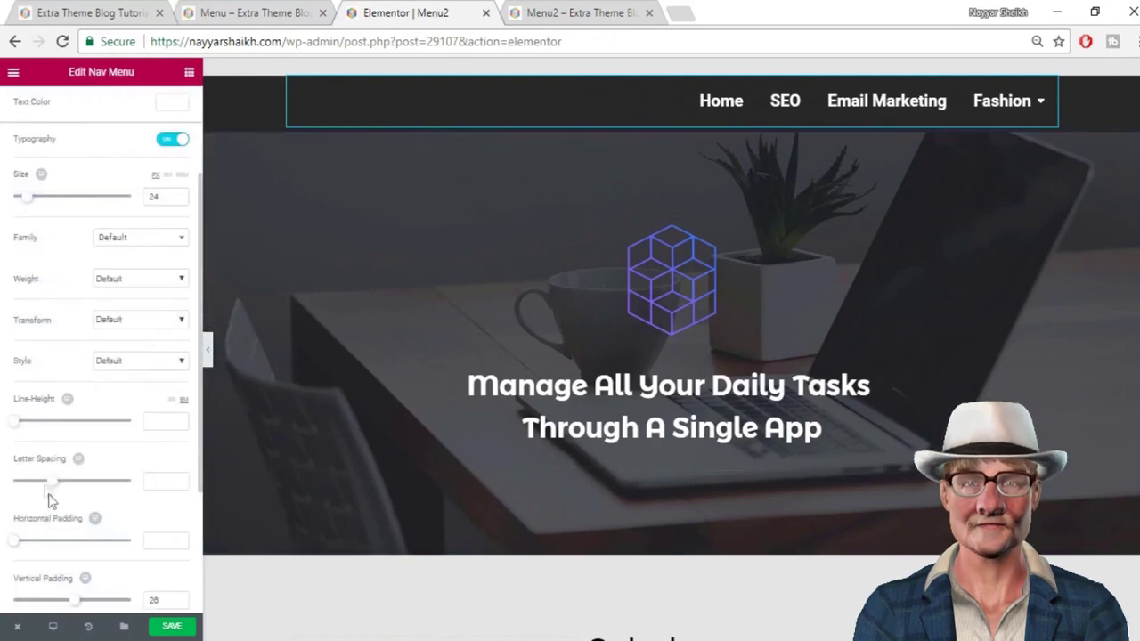
drag(54, 486, 65, 485)
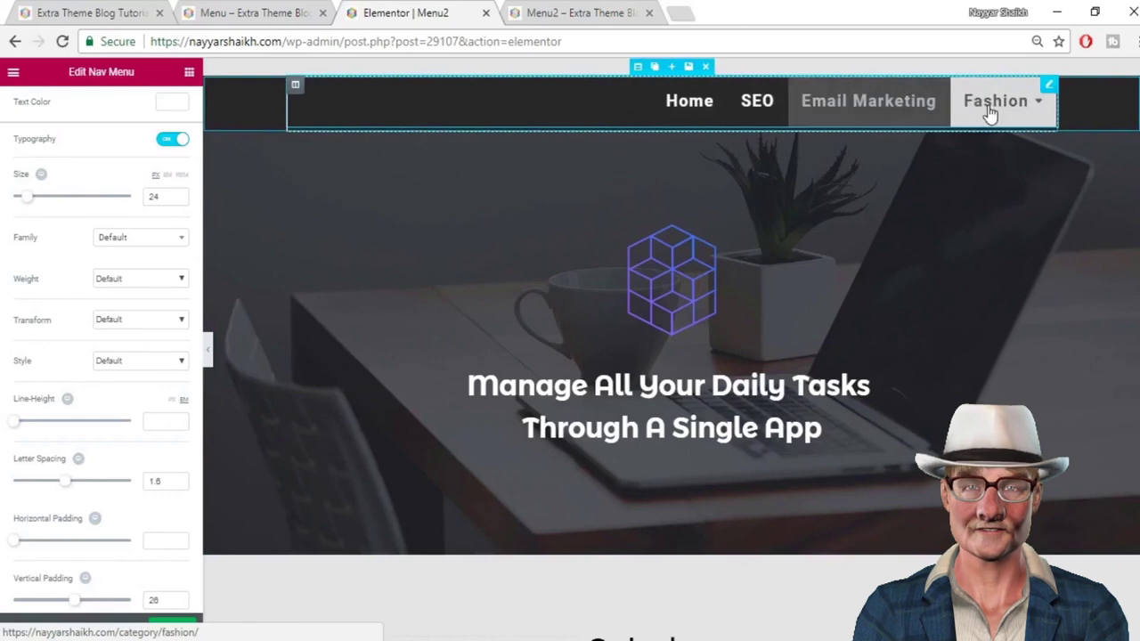
mouse_move(986, 114)
Set the main menu items' active text color to white and their active pointer color to black (#000000)
scroll(127, 211, up, 2)
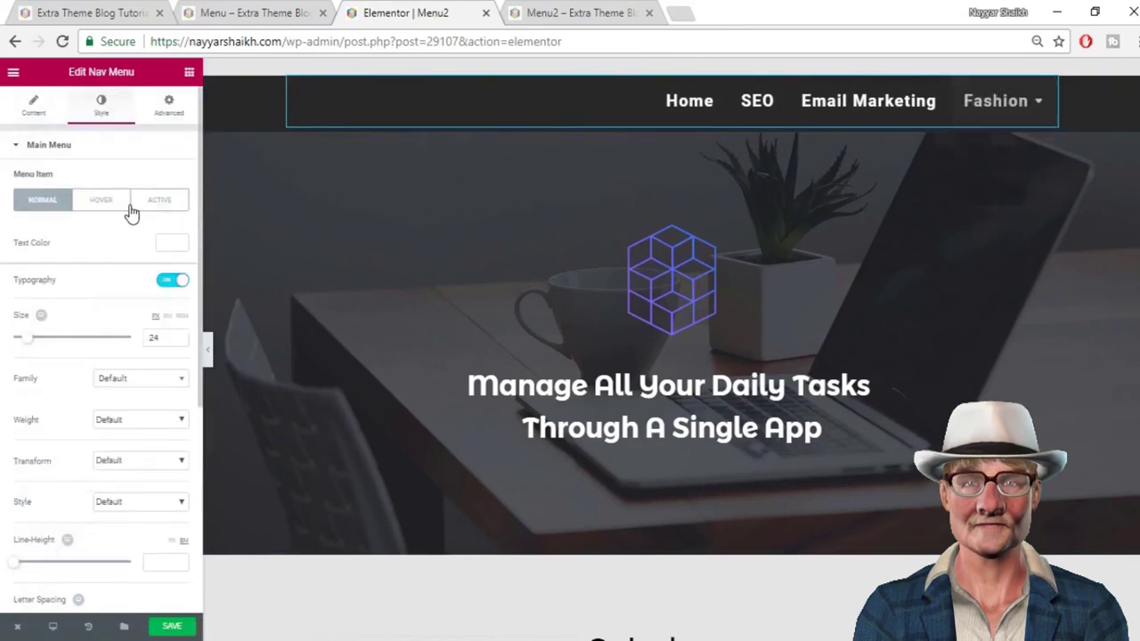
click(160, 201)
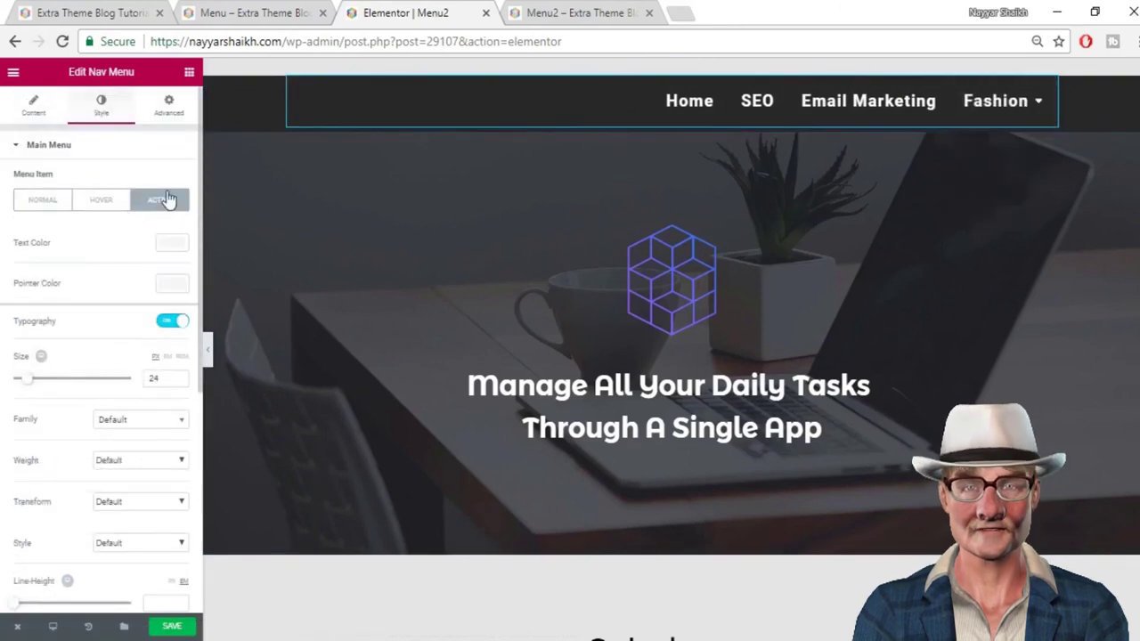
click(252, 13)
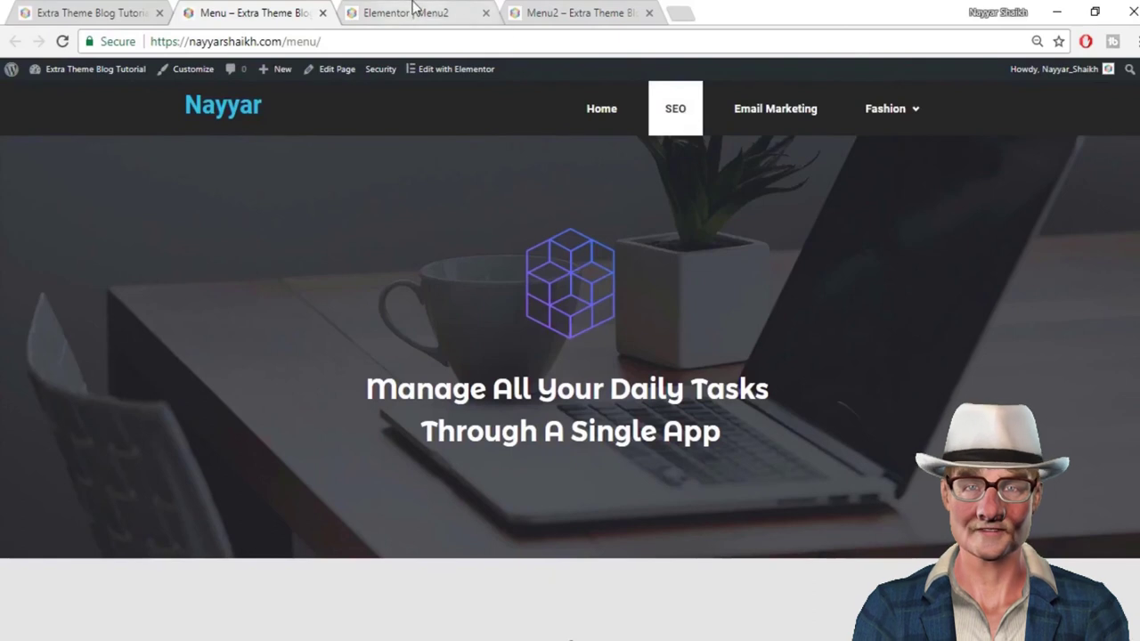
click(485, 9)
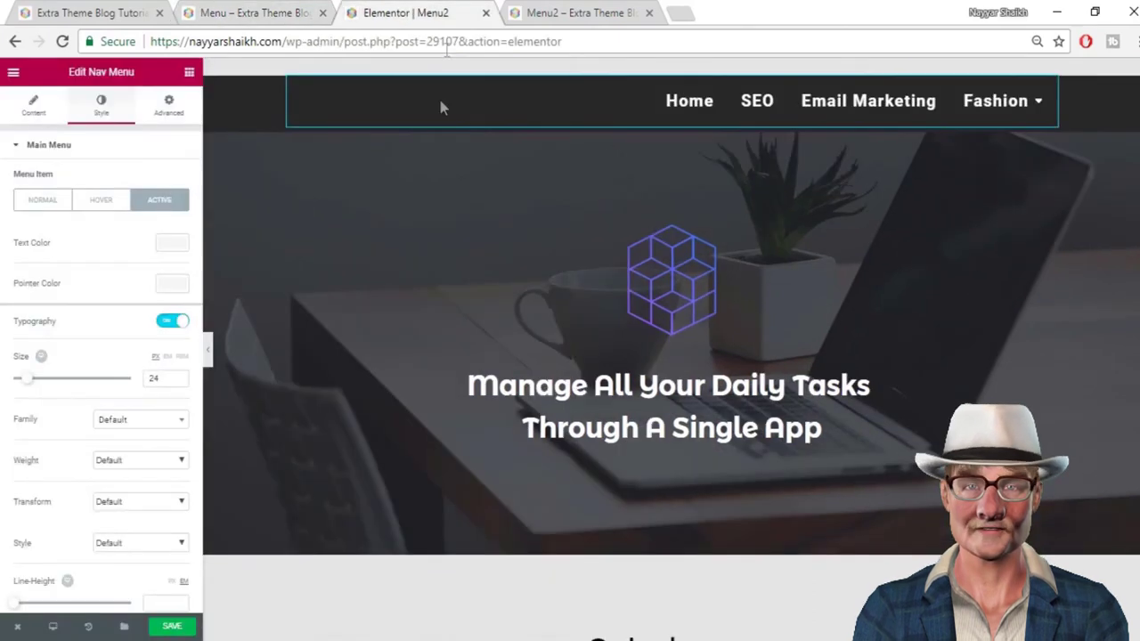
click(169, 243)
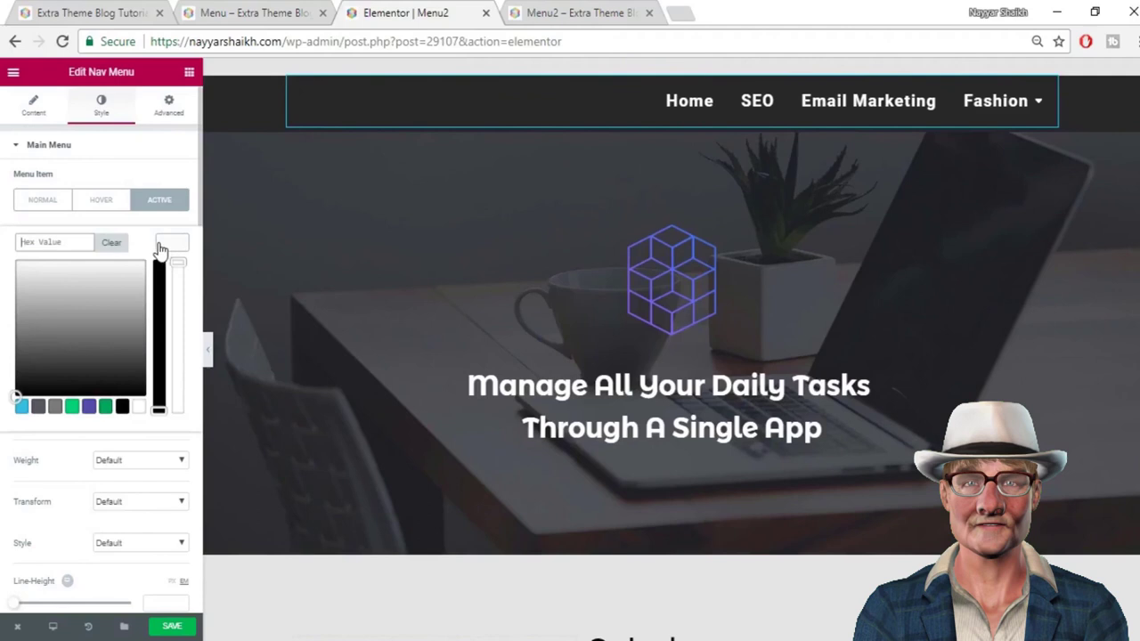
click(138, 407)
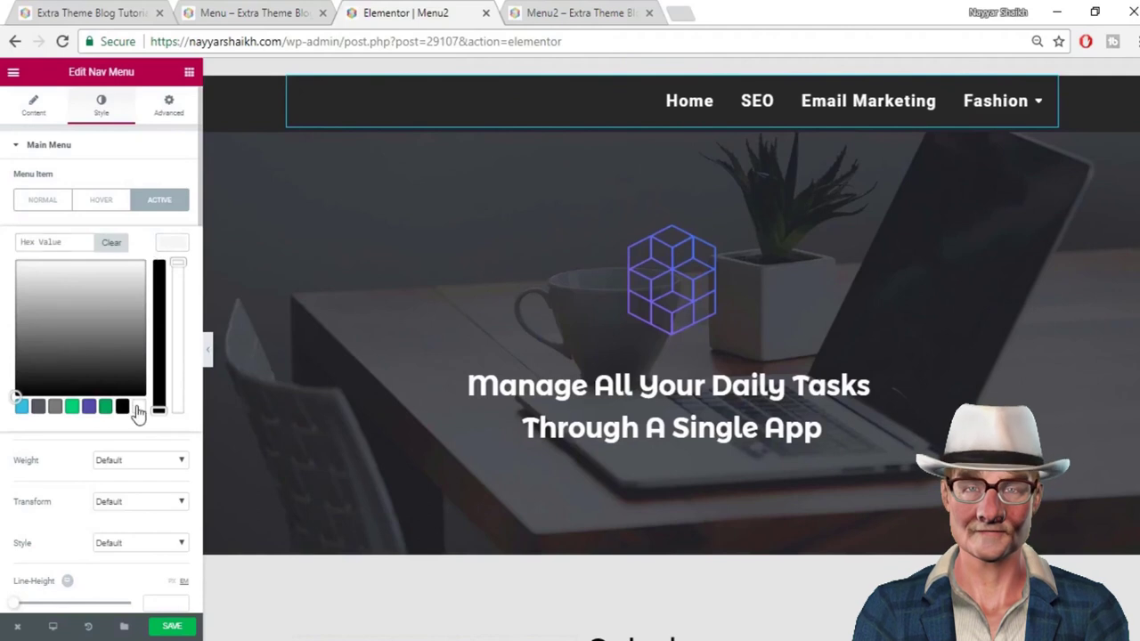
click(185, 242)
click(183, 287)
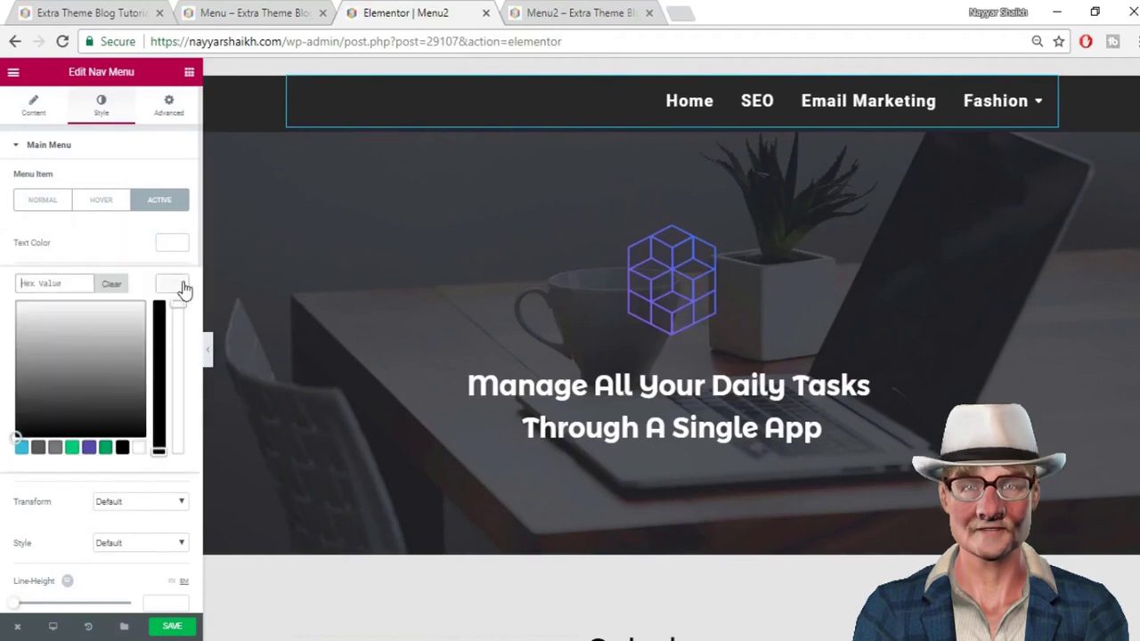
click(123, 448)
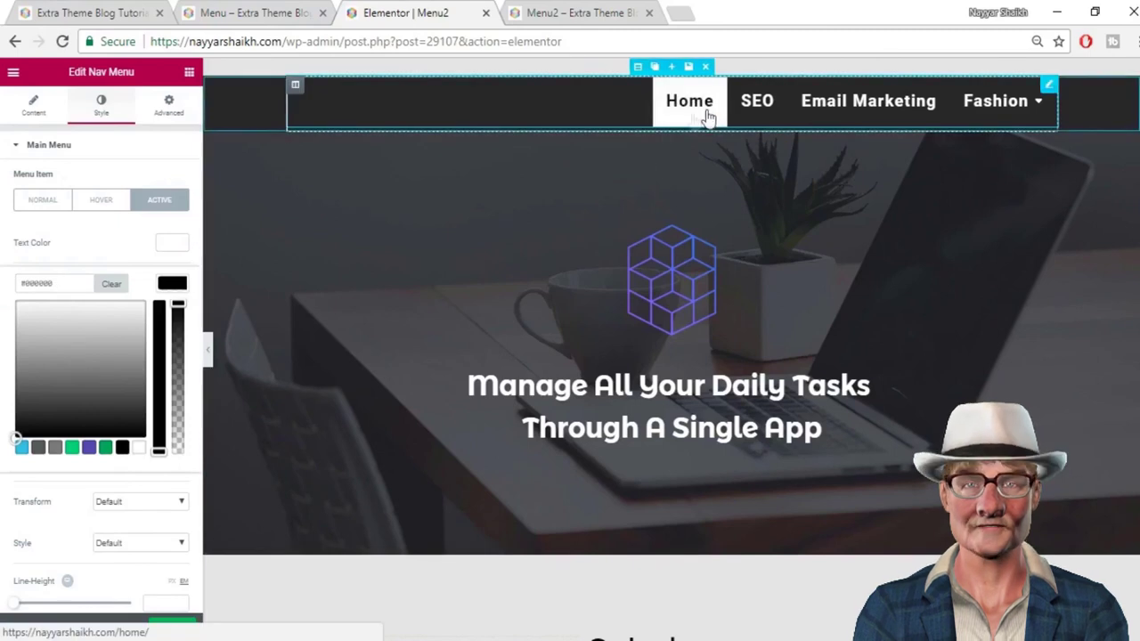
Compare the header with the published Menu page, then save the Menu2 page
key(ctrl+shift+Tab)
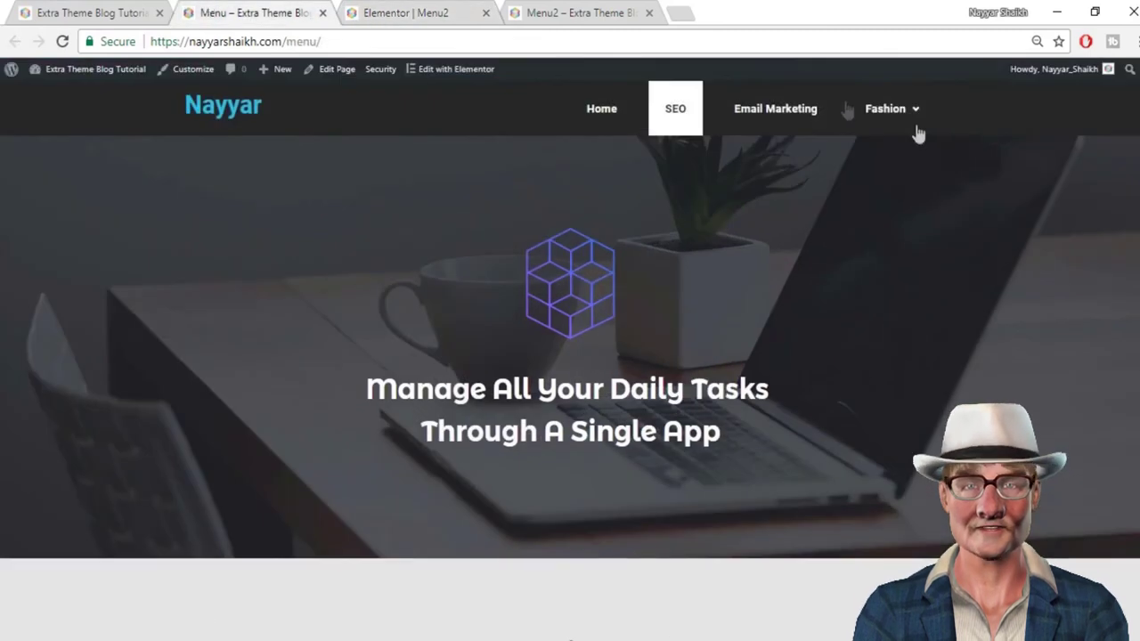
click(443, 12)
click(180, 628)
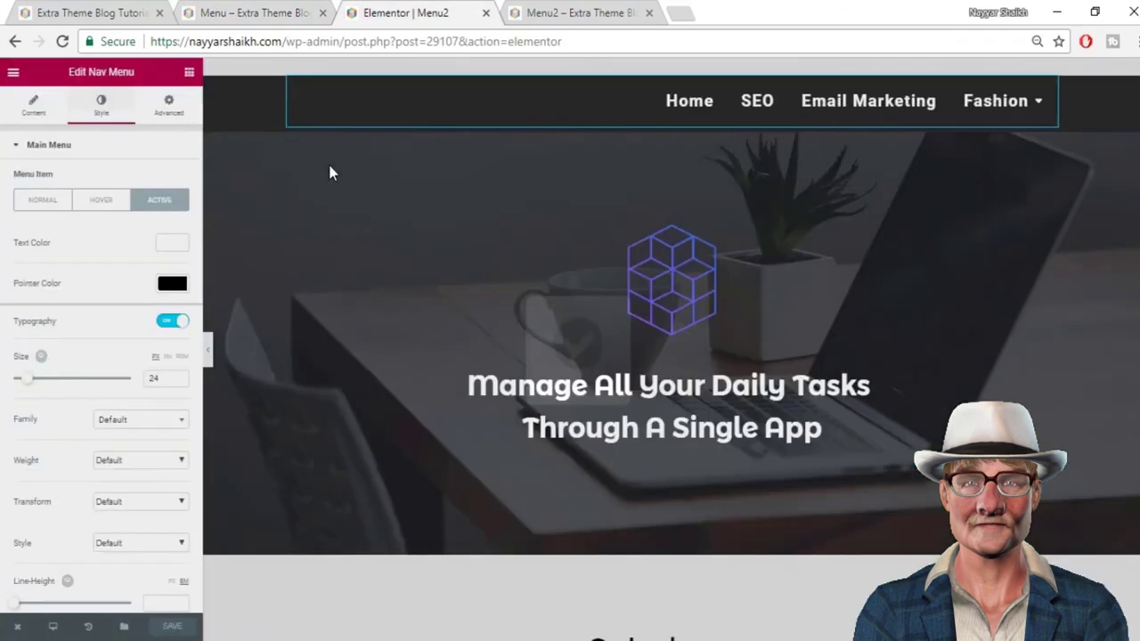
Add an empty column before the nav menu column in the header section and widen the nav menu column to about 64.7%
click(222, 12)
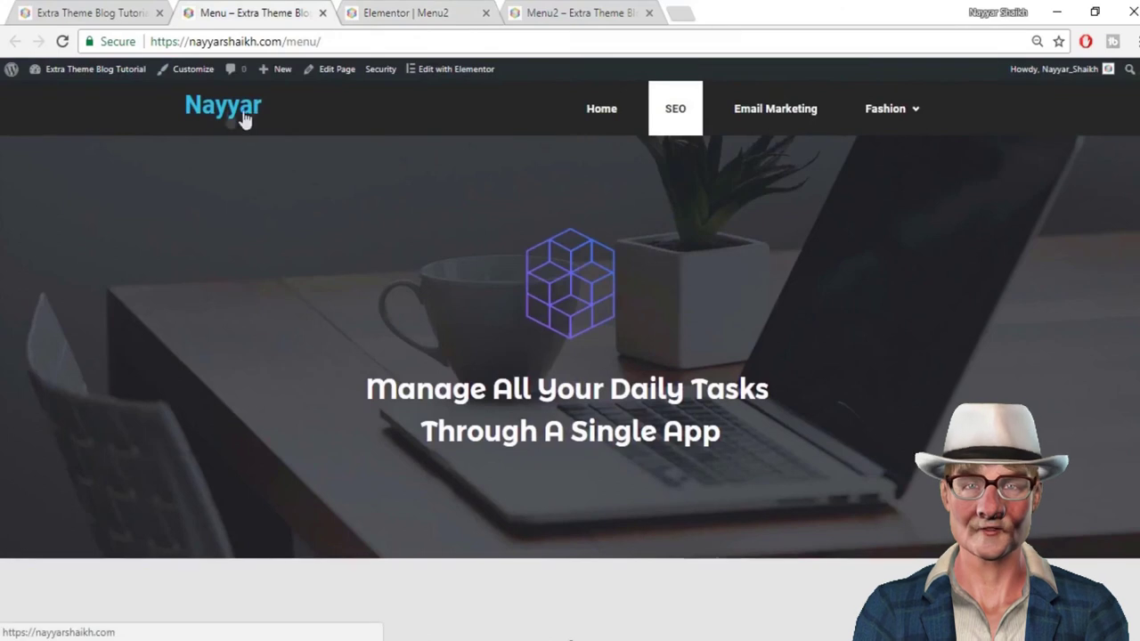
click(405, 13)
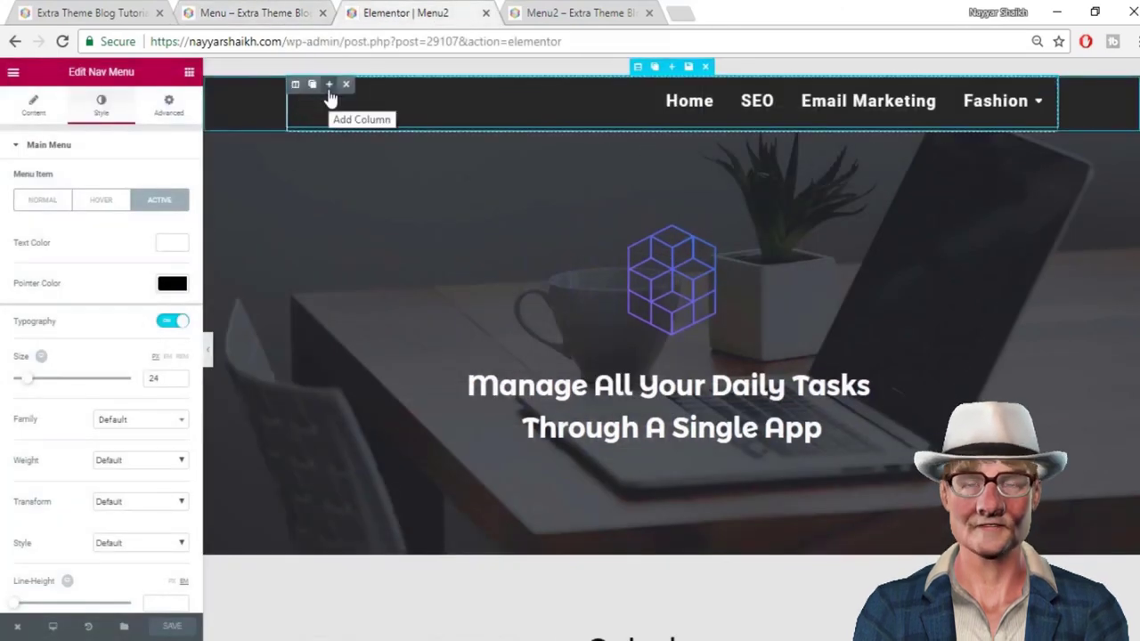
click(329, 87)
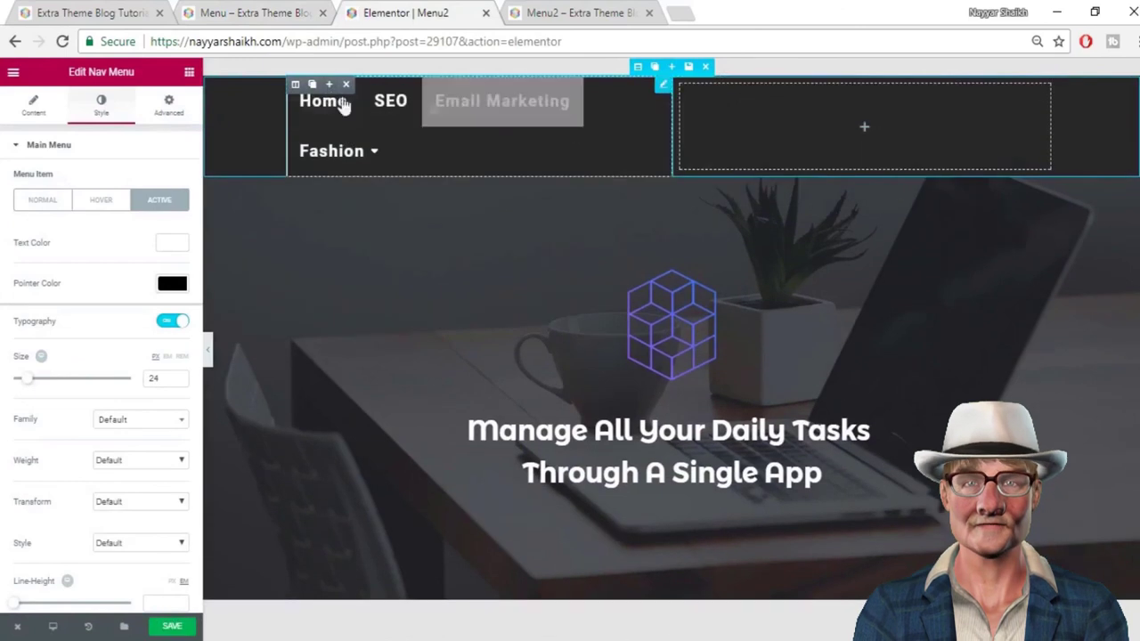
drag(295, 84, 807, 112)
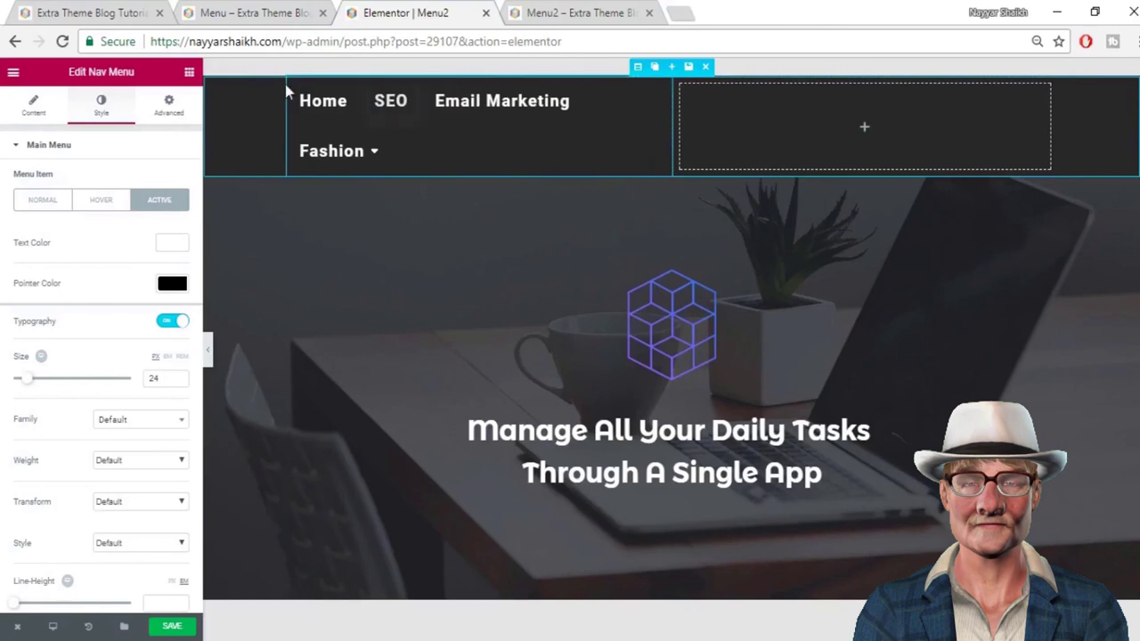
drag(295, 85, 882, 121)
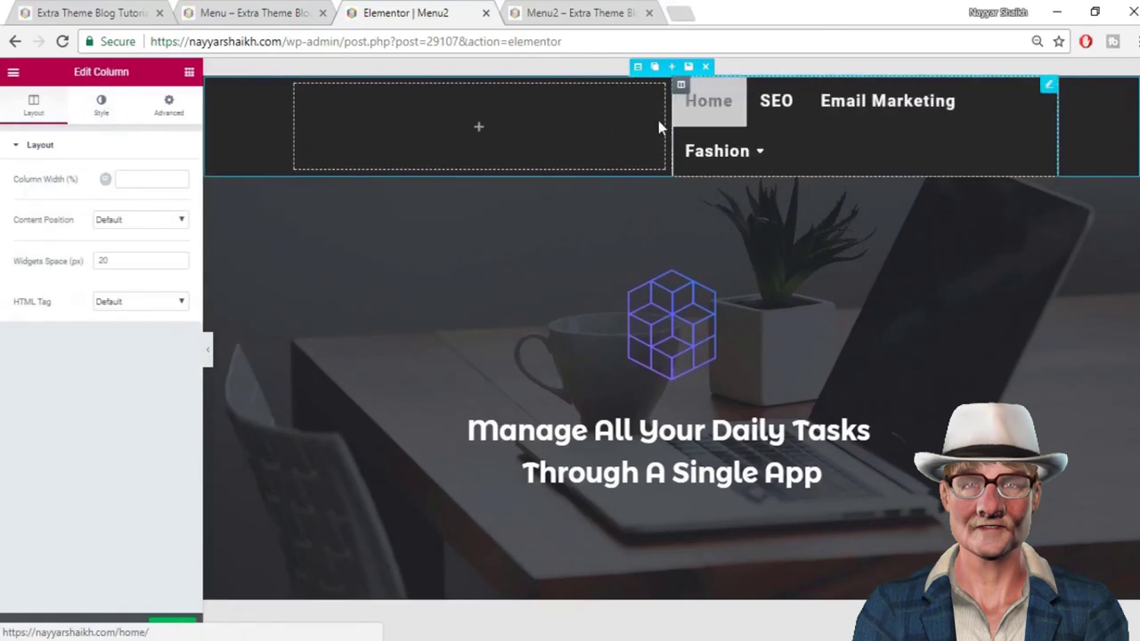
drag(664, 119, 559, 121)
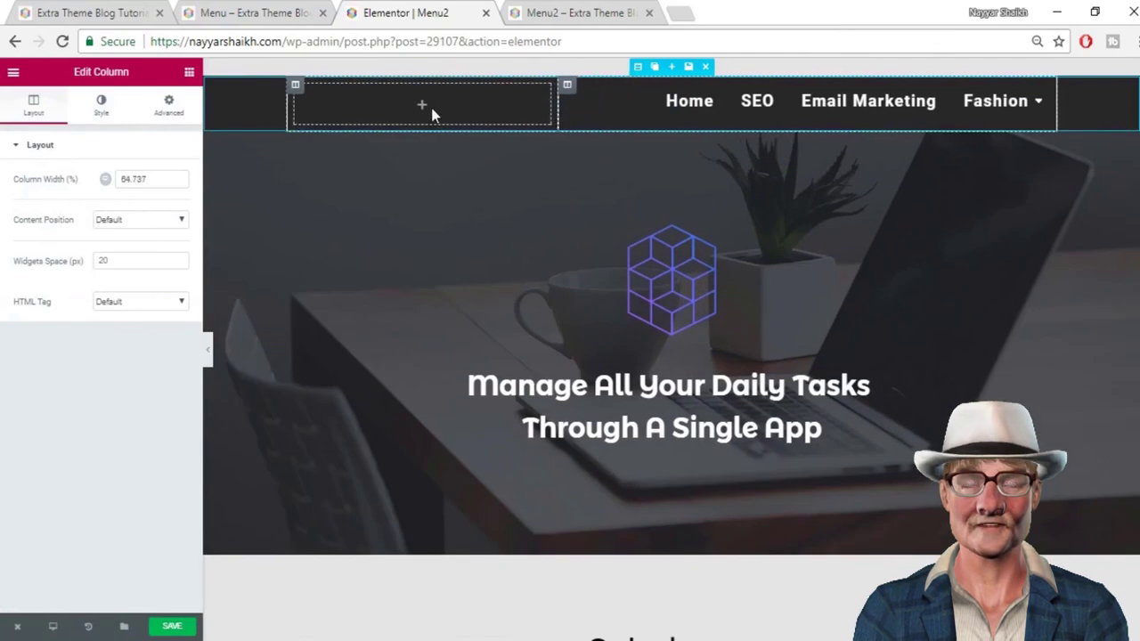
Add a Heading widget to the empty header column and enter the site owner's first name as its title
click(185, 75)
drag(150, 173, 437, 113)
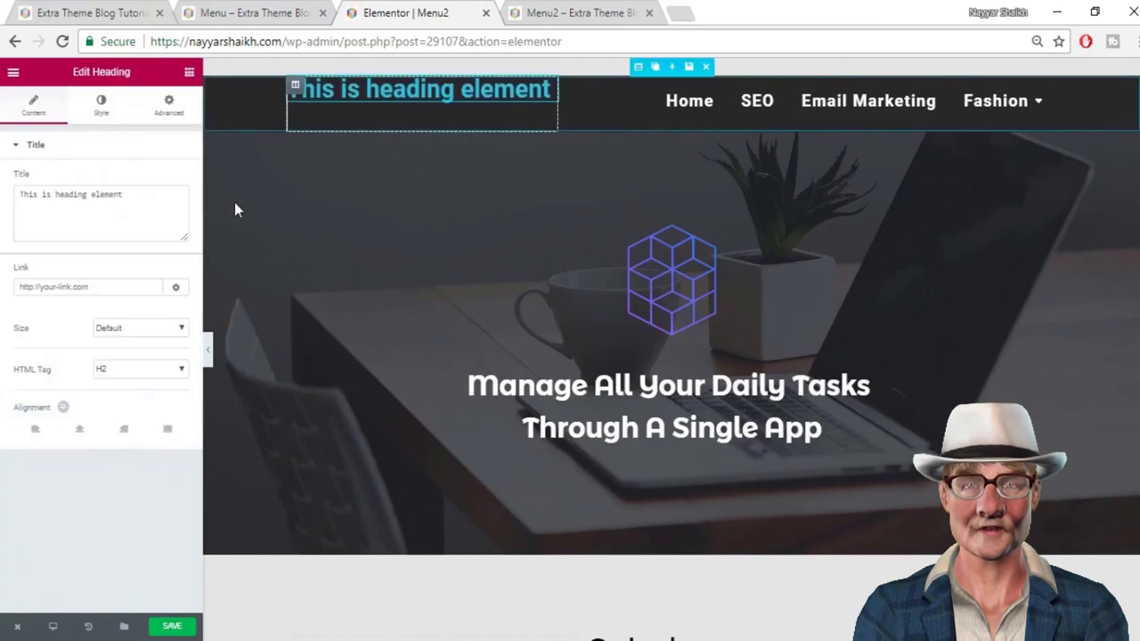
drag(125, 197, 4, 206)
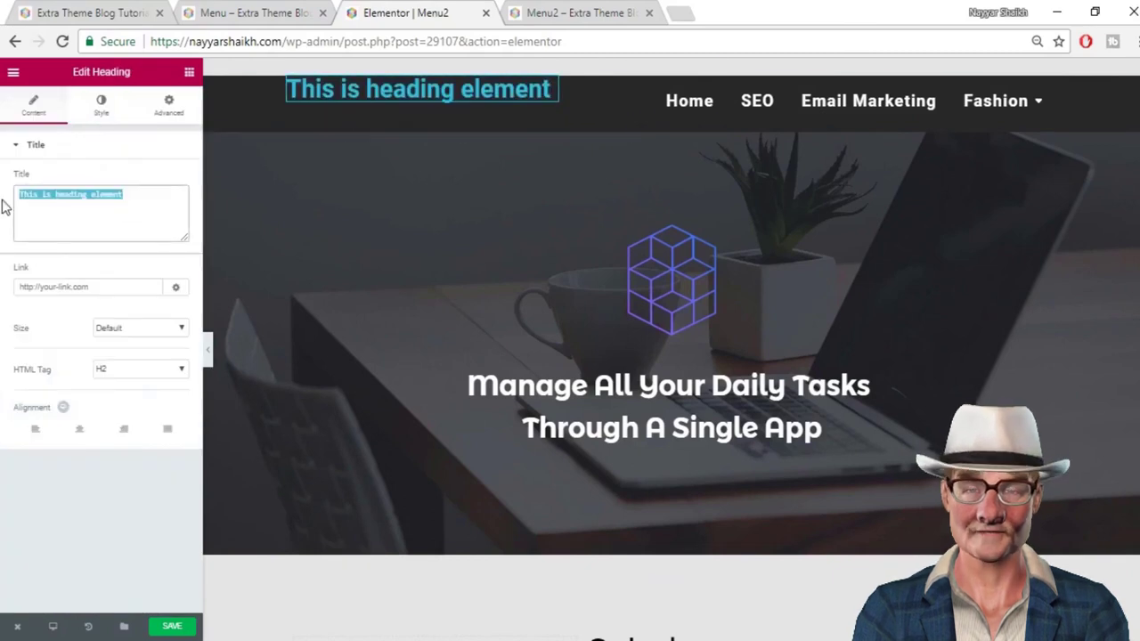
text(Nayyar)
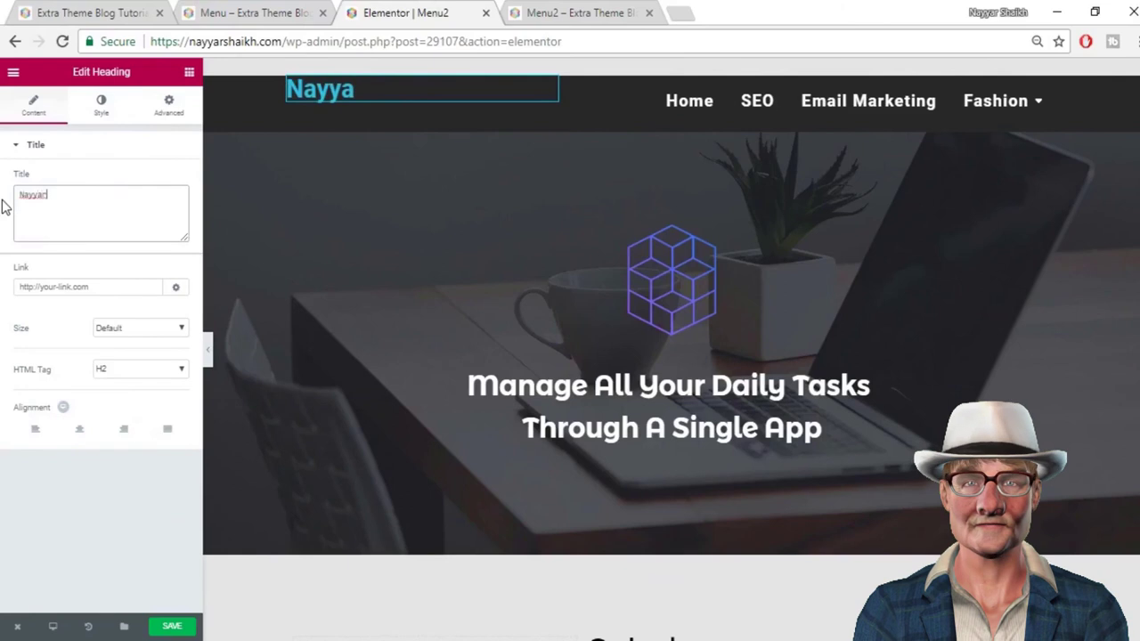
Set the header heading's text color to white (#ffffff)
click(111, 115)
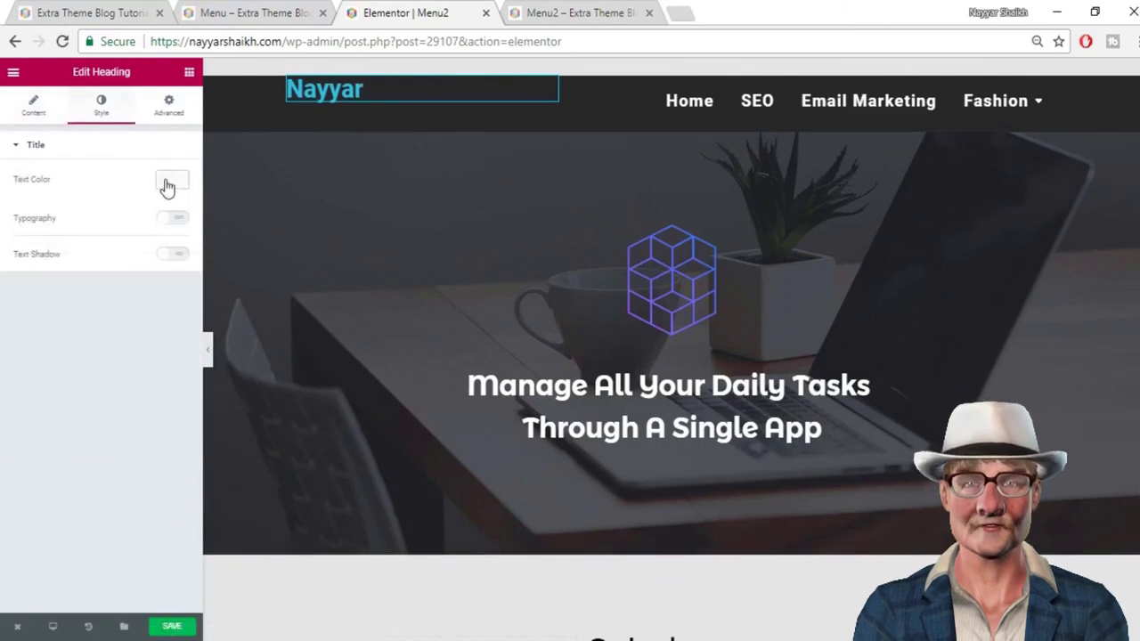
click(167, 184)
click(139, 345)
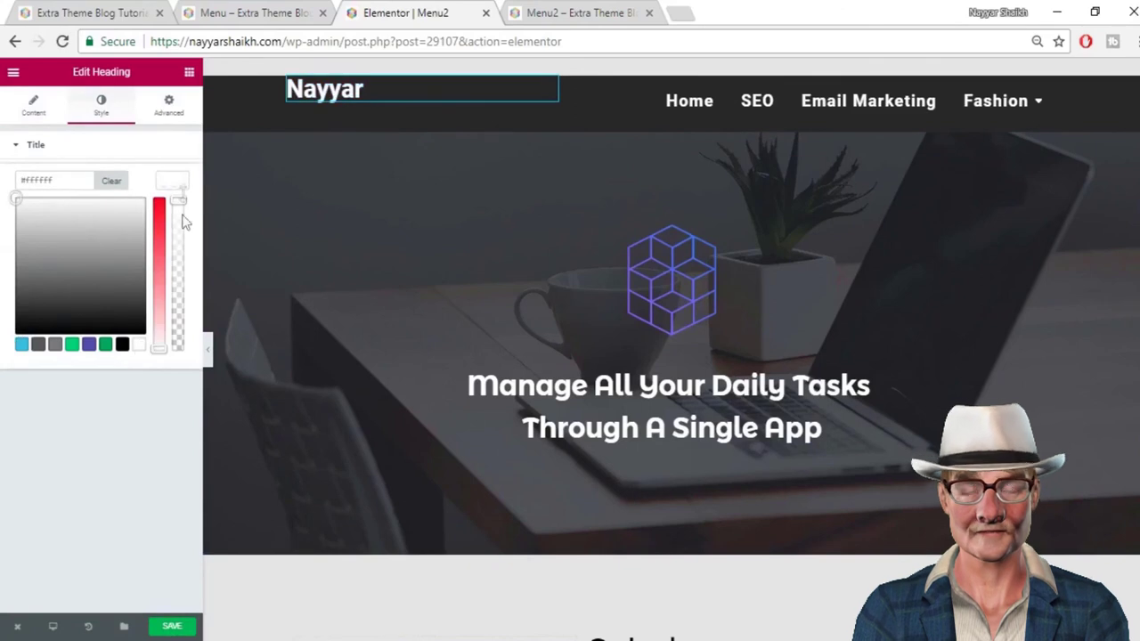
click(177, 185)
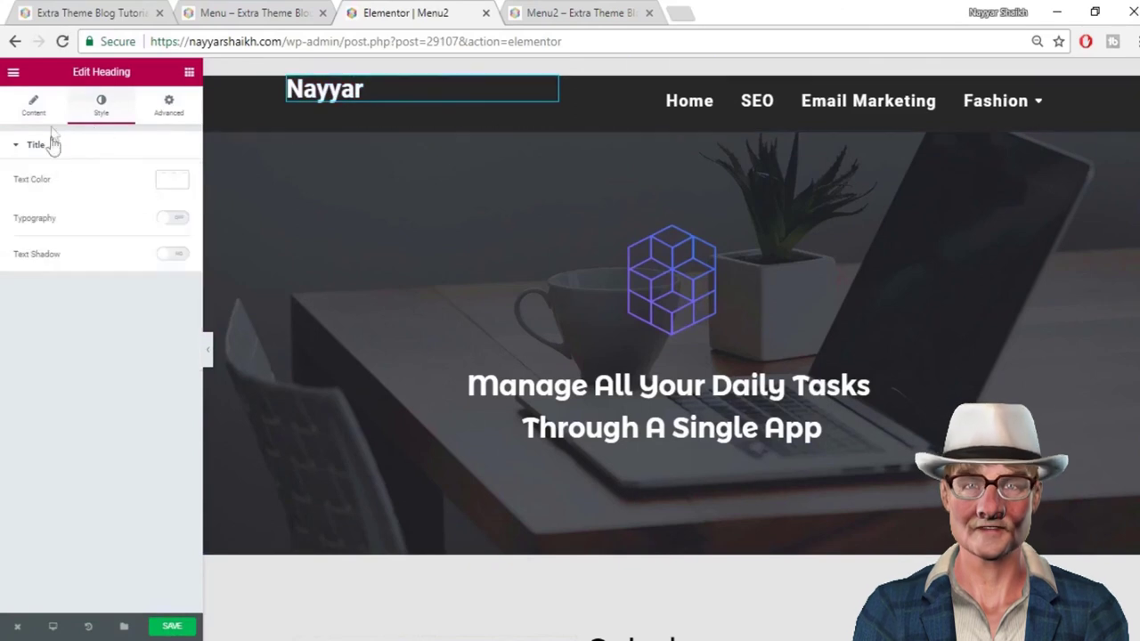
Link the header heading to the site's home page address
click(35, 107)
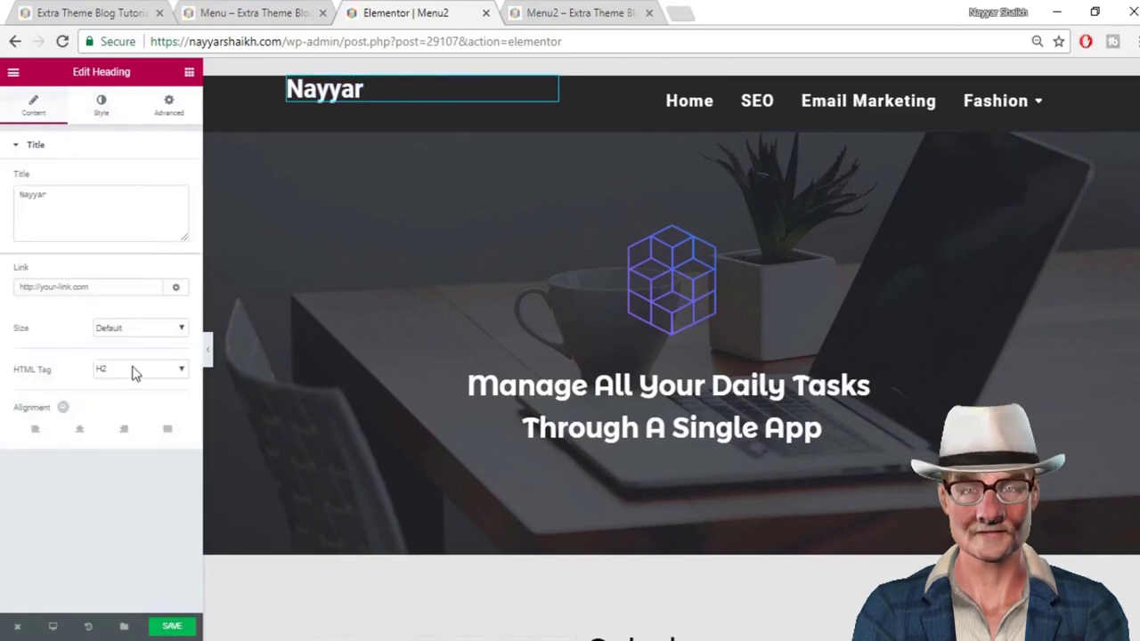
click(74, 294)
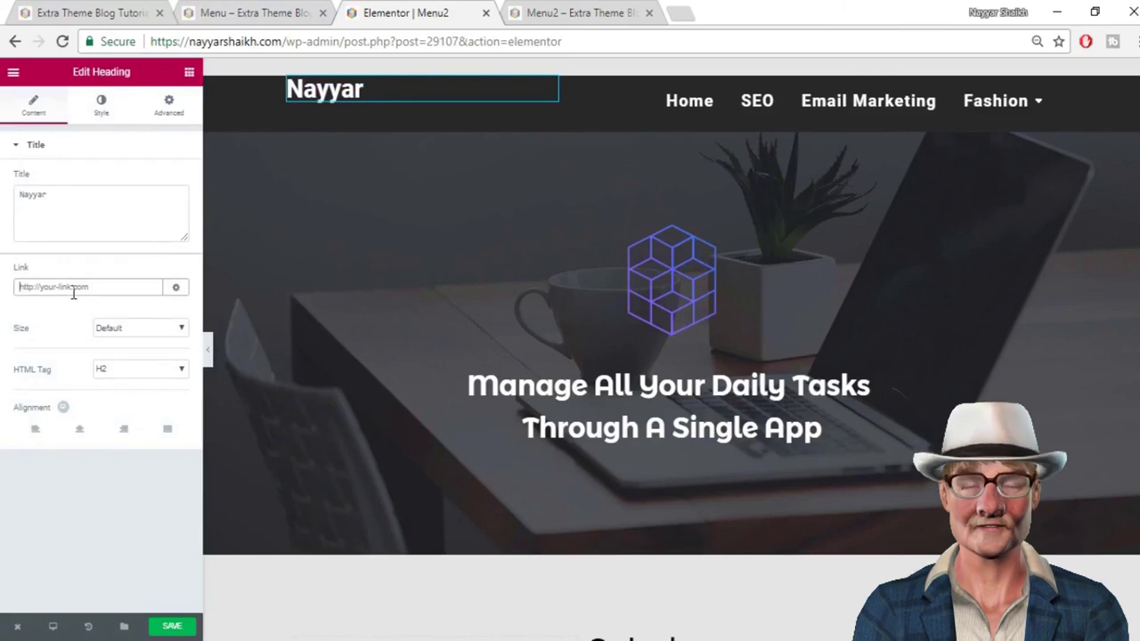
click(47, 11)
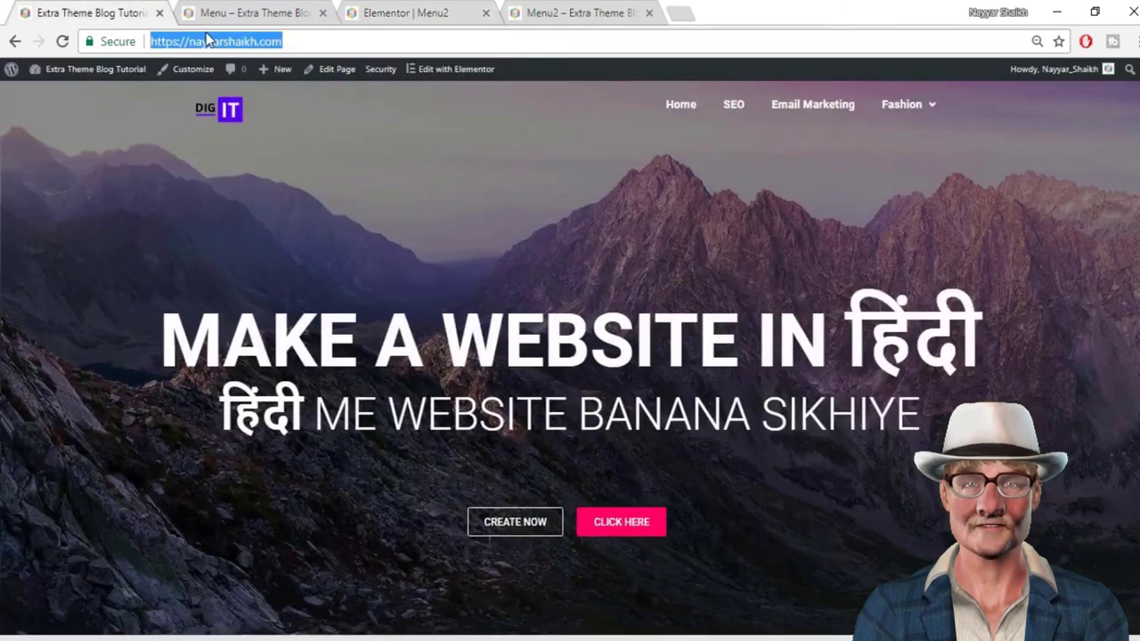
click(392, 13)
text(https://nayyarshaikh.com/)
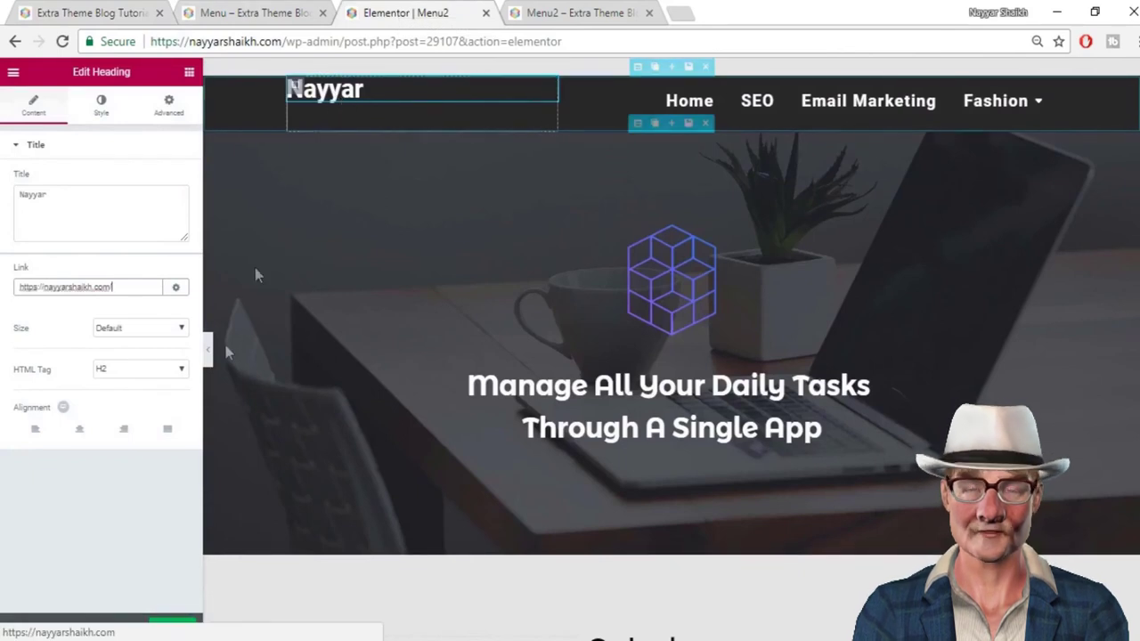
Try center alignment for the header heading, set it to left alignment instead, and save the page
click(79, 436)
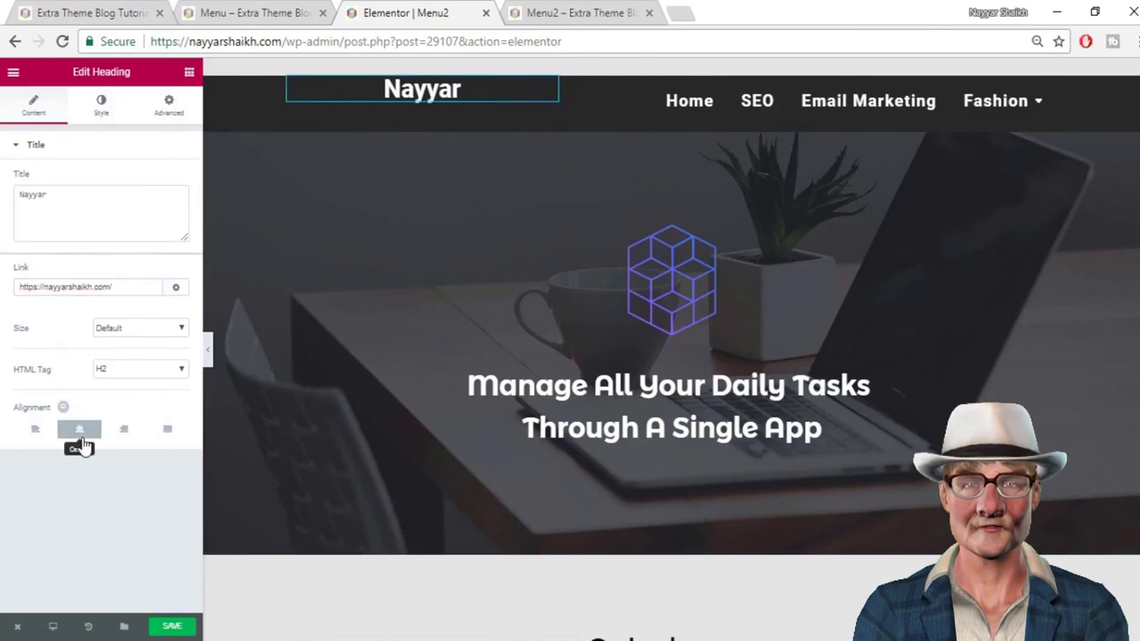
click(43, 434)
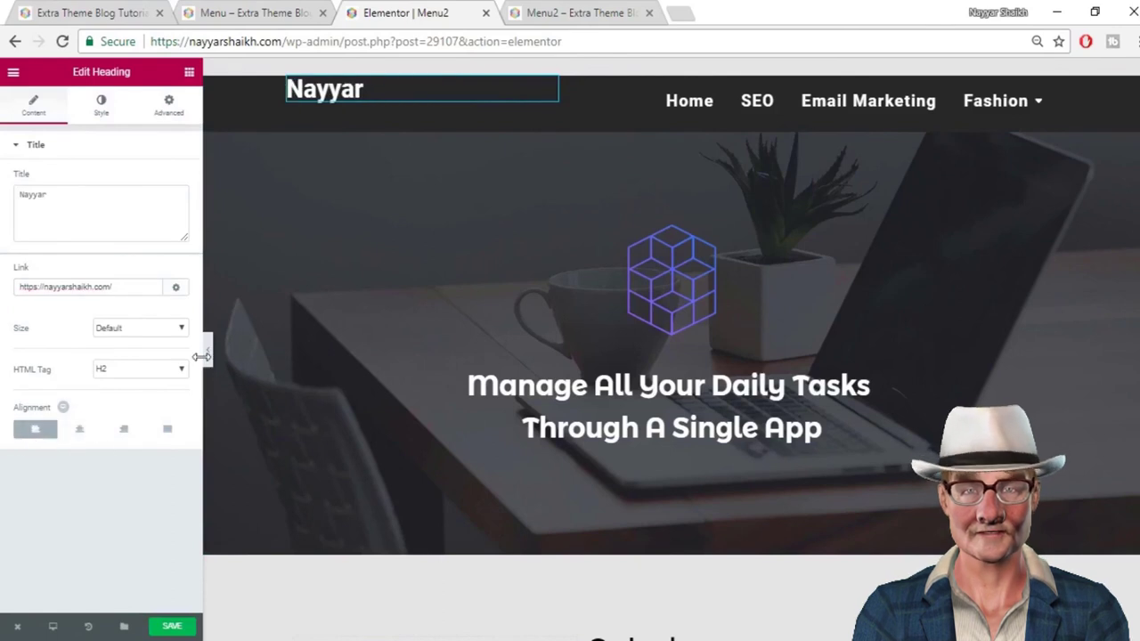
click(169, 626)
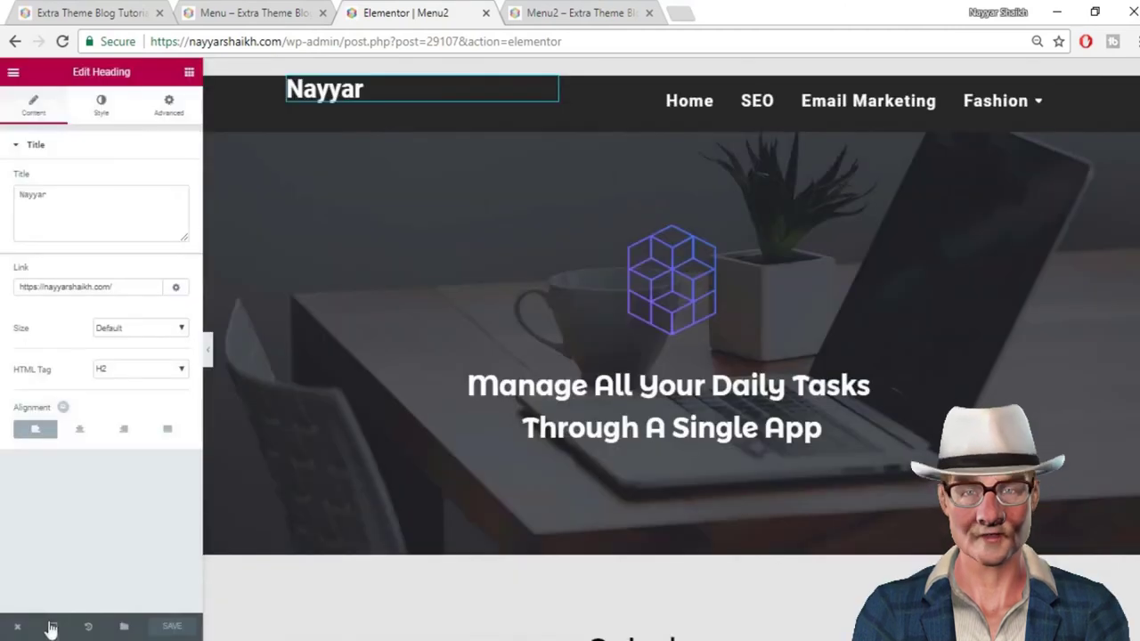
Preview the page in mobile view and test expanding and collapsing the header's nav menu
mouse_move(52, 631)
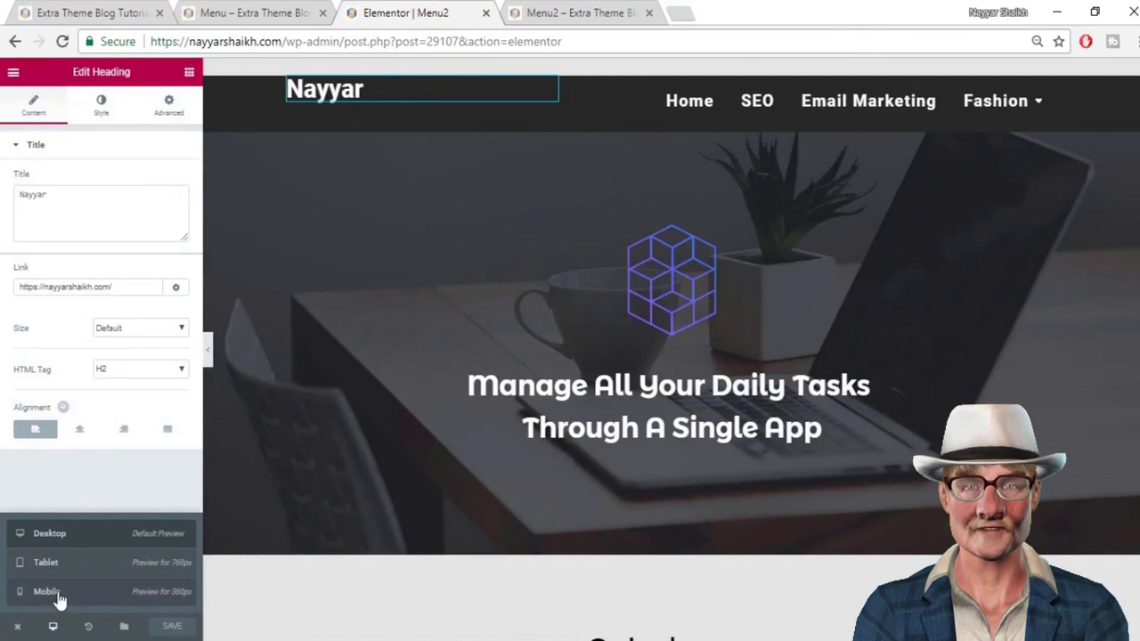
click(53, 592)
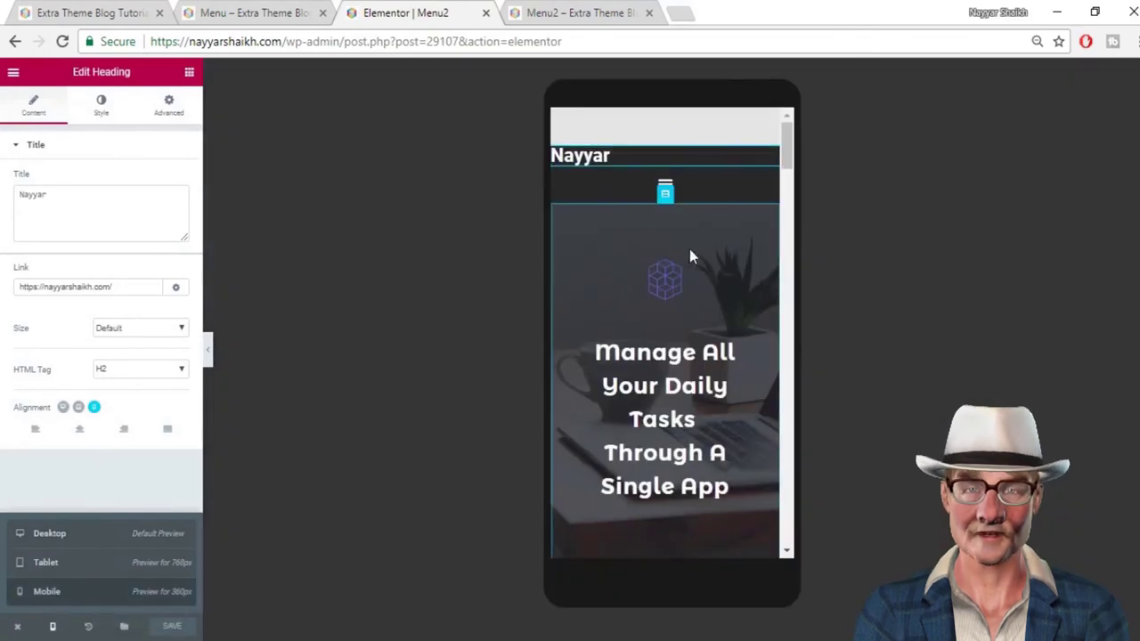
click(668, 191)
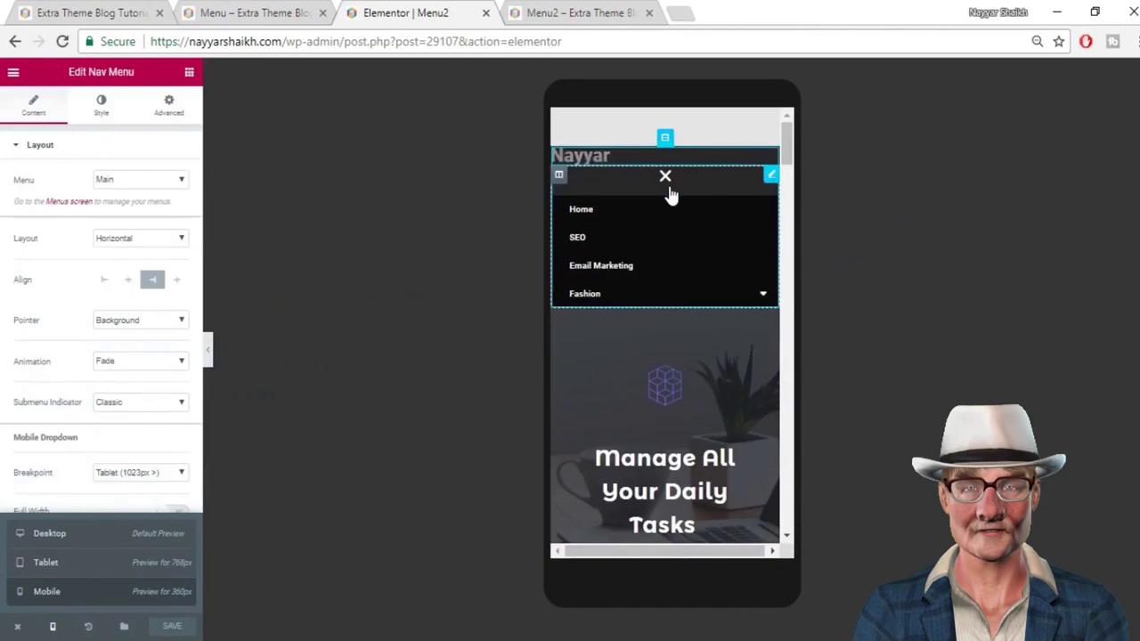
click(666, 183)
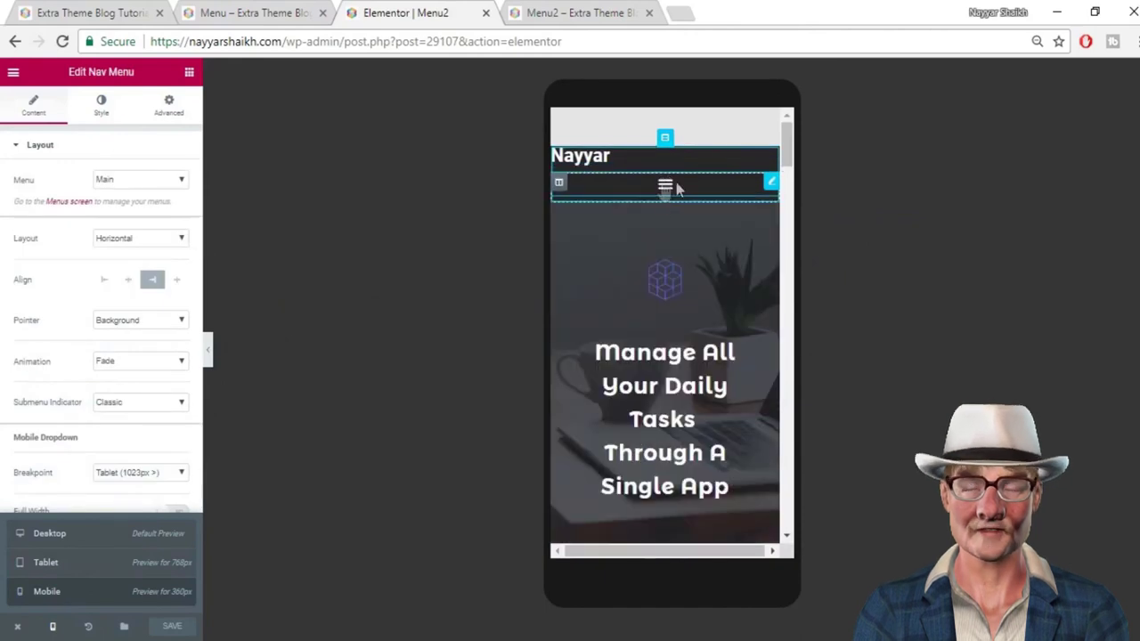
Set the nav menu's toggle button size to 58
scroll(127, 470, down, 1)
scroll(129, 472, up, 1)
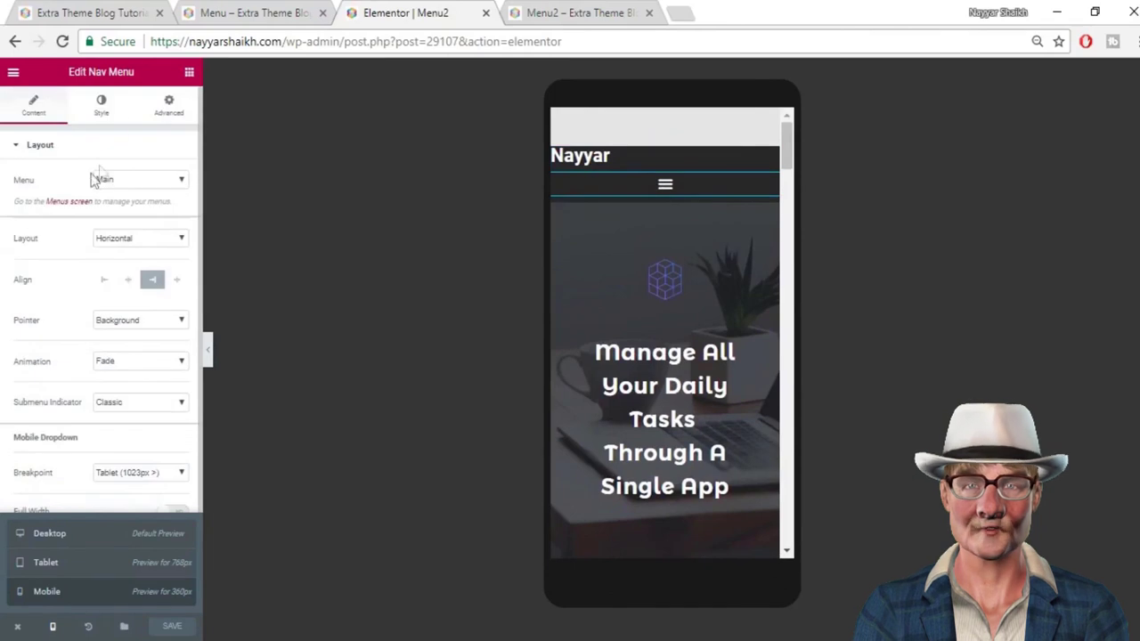
click(119, 122)
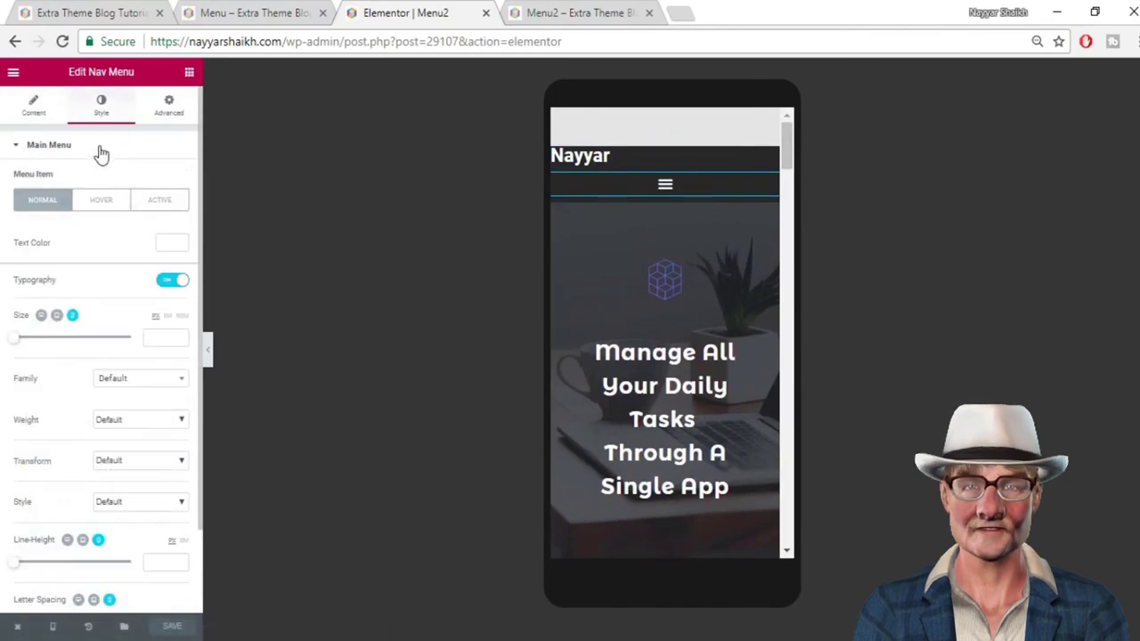
click(96, 156)
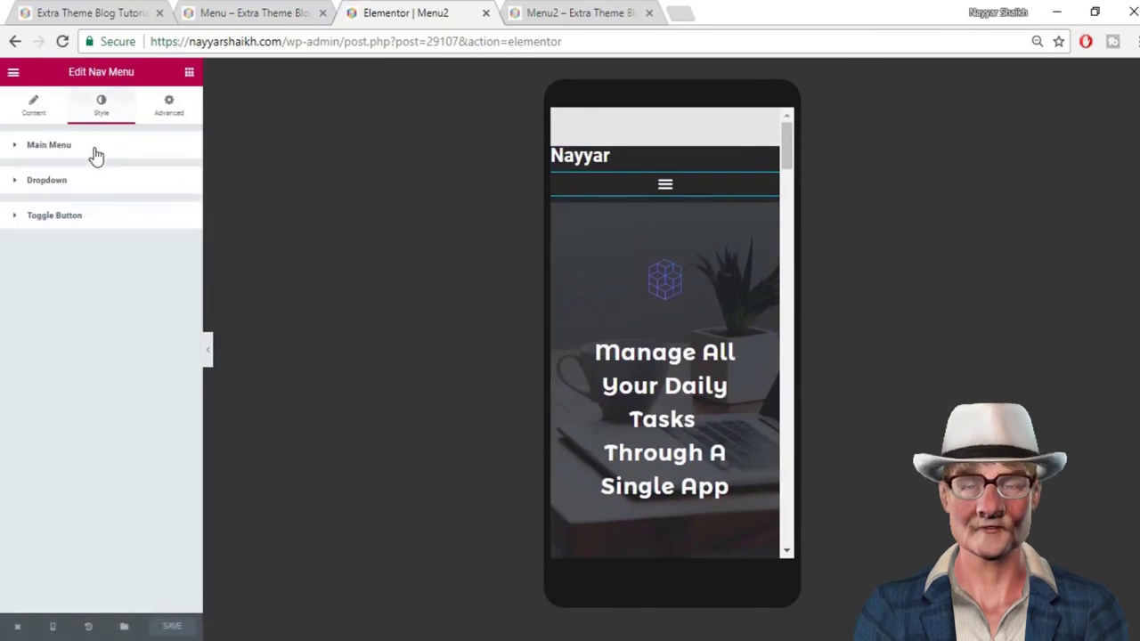
click(79, 218)
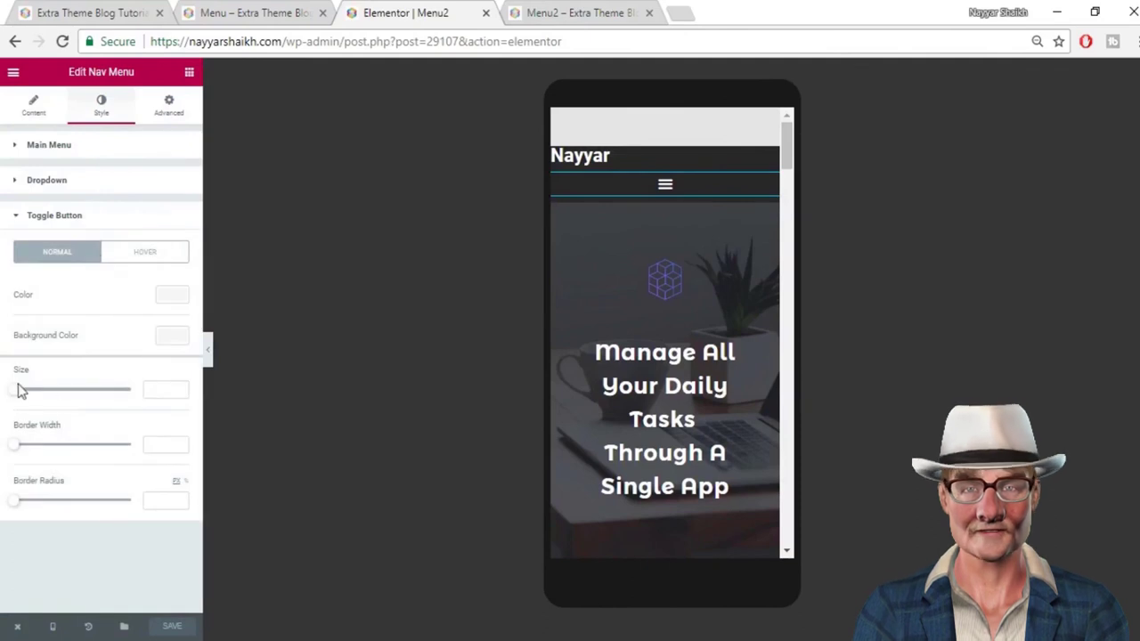
drag(18, 393, 76, 398)
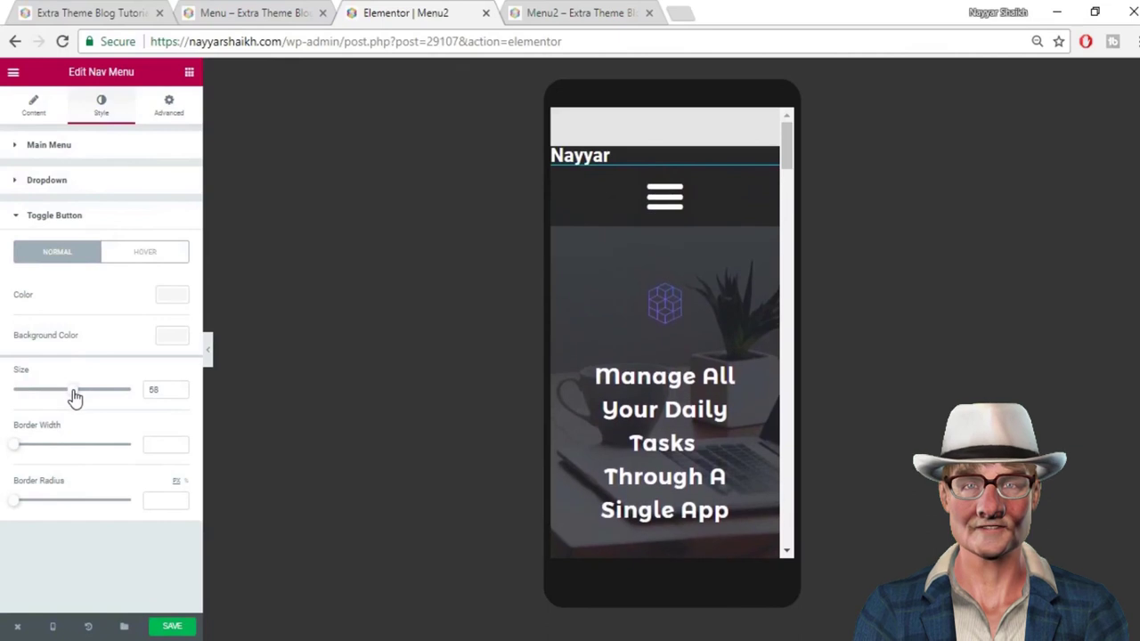
Center the header heading in mobile view, enable its custom typography, and set the mobile text size to 64 px
click(603, 158)
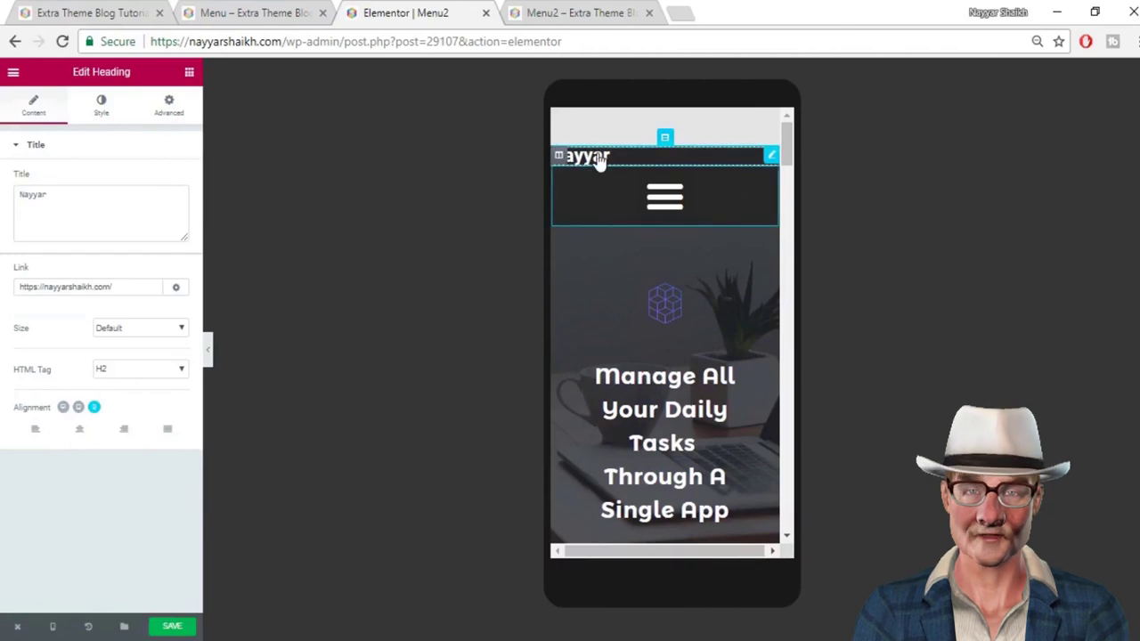
click(80, 434)
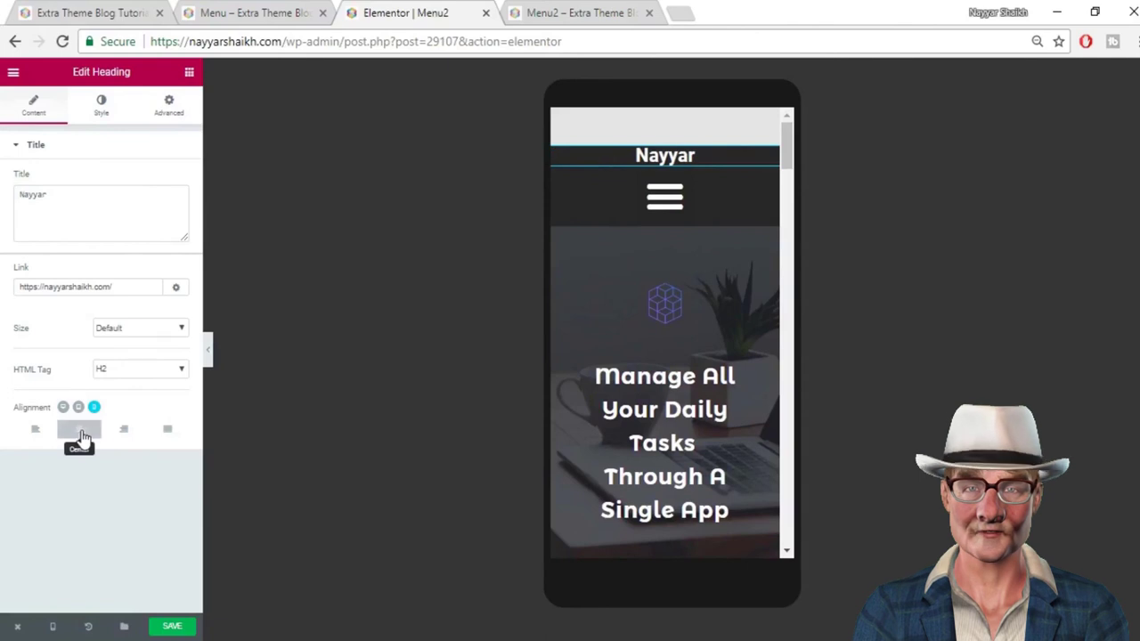
click(102, 111)
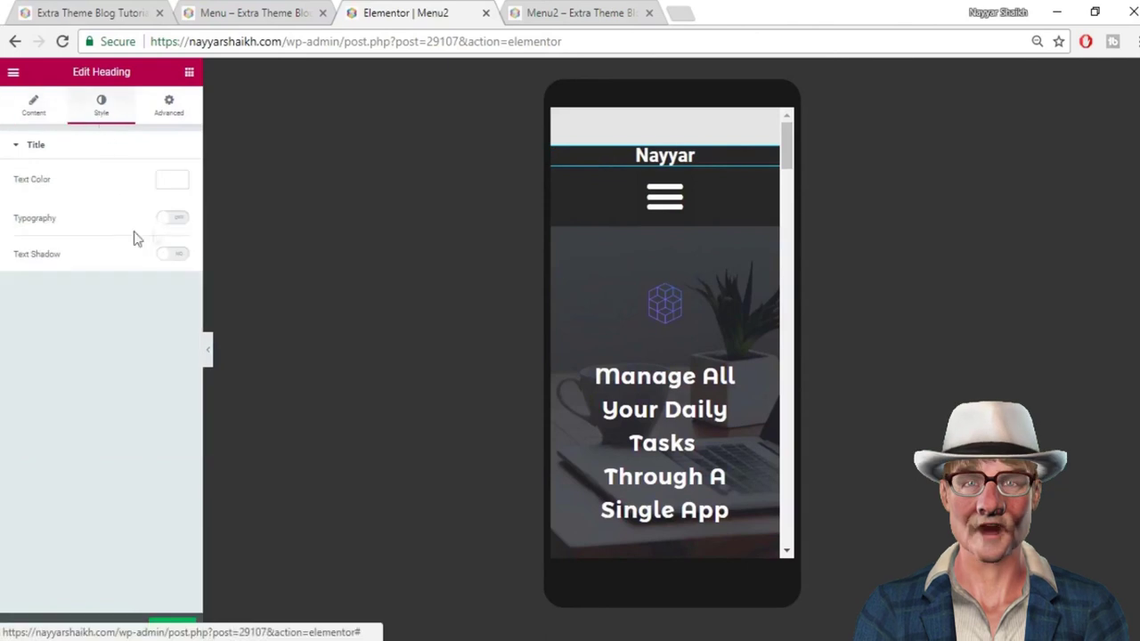
click(176, 219)
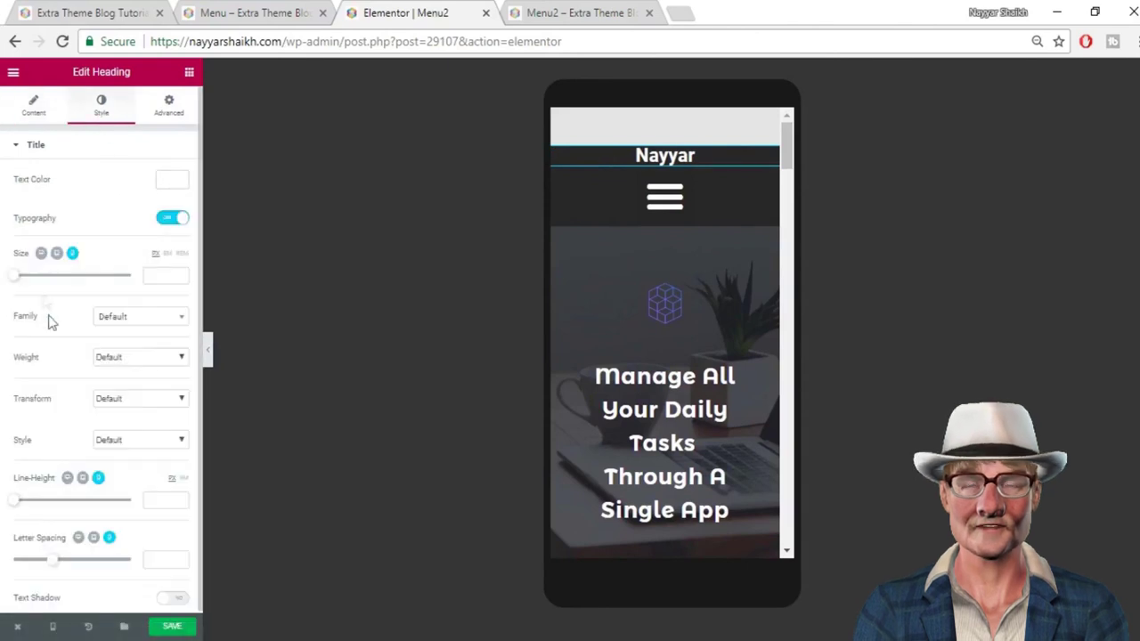
drag(23, 278, 51, 284)
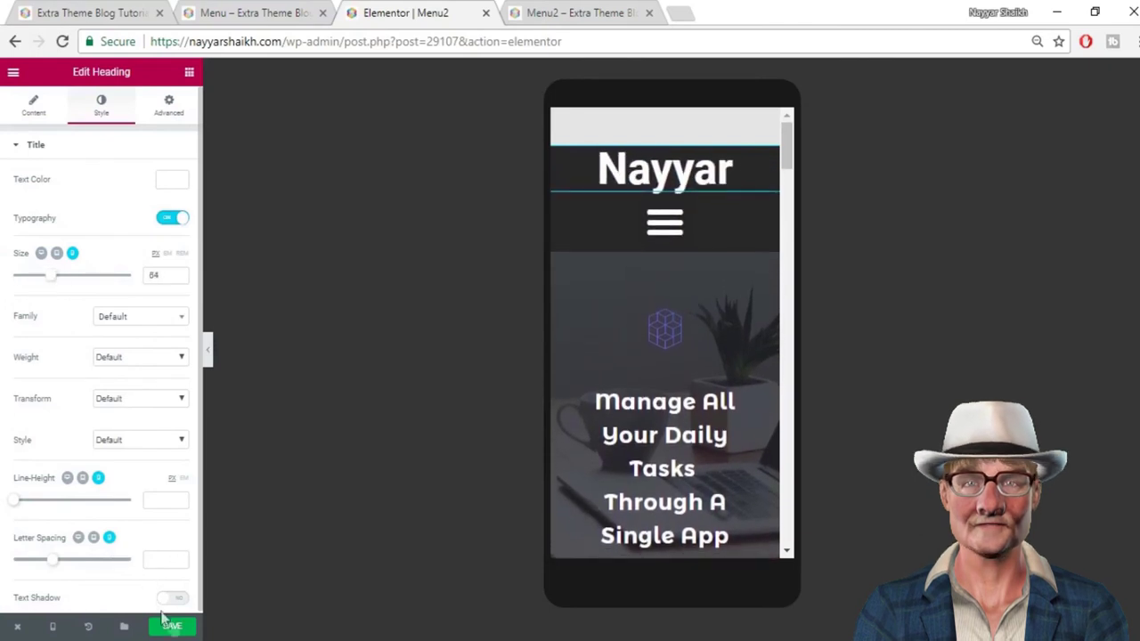
Return to the desktop preview and save the header section to the library as a template named Menu2
mouse_move(53, 625)
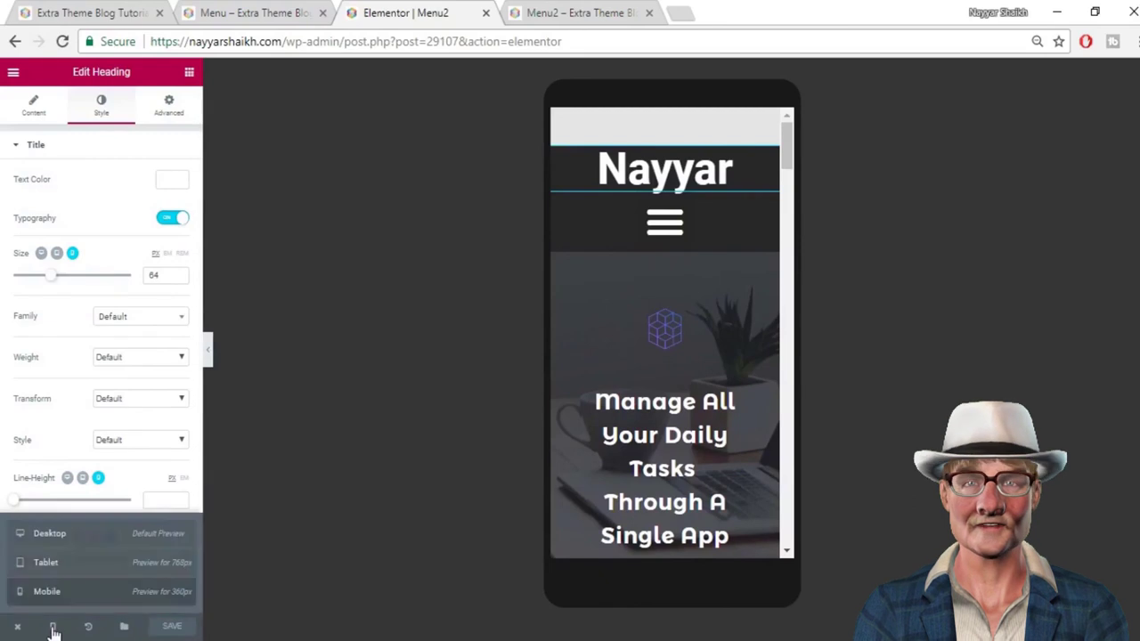
click(79, 538)
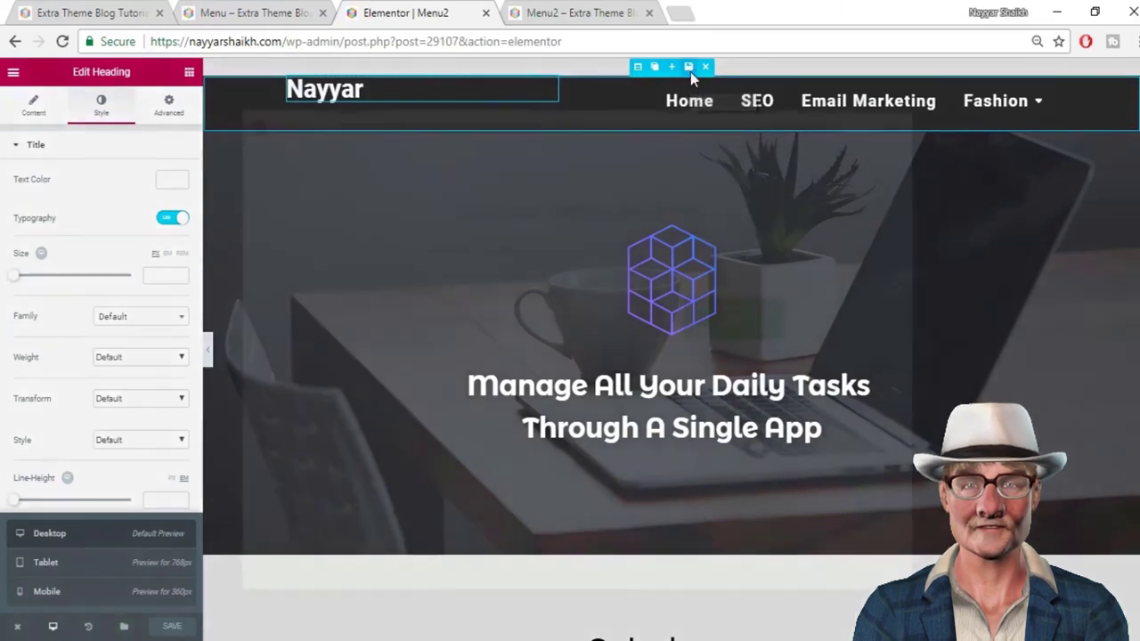
click(689, 68)
click(522, 315)
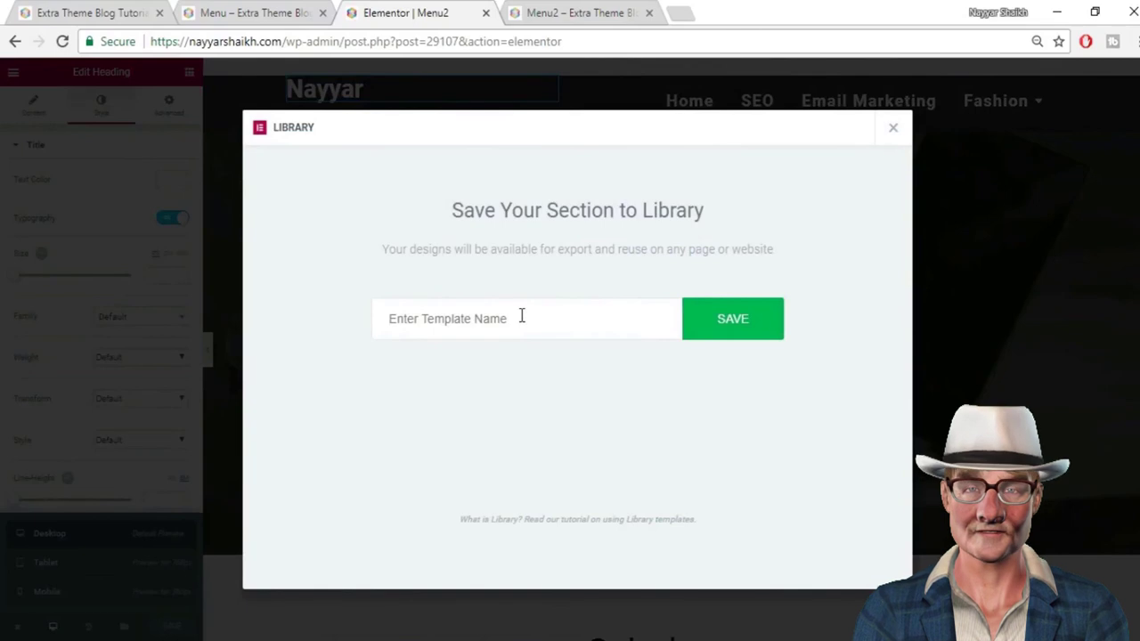
text(Menu2)
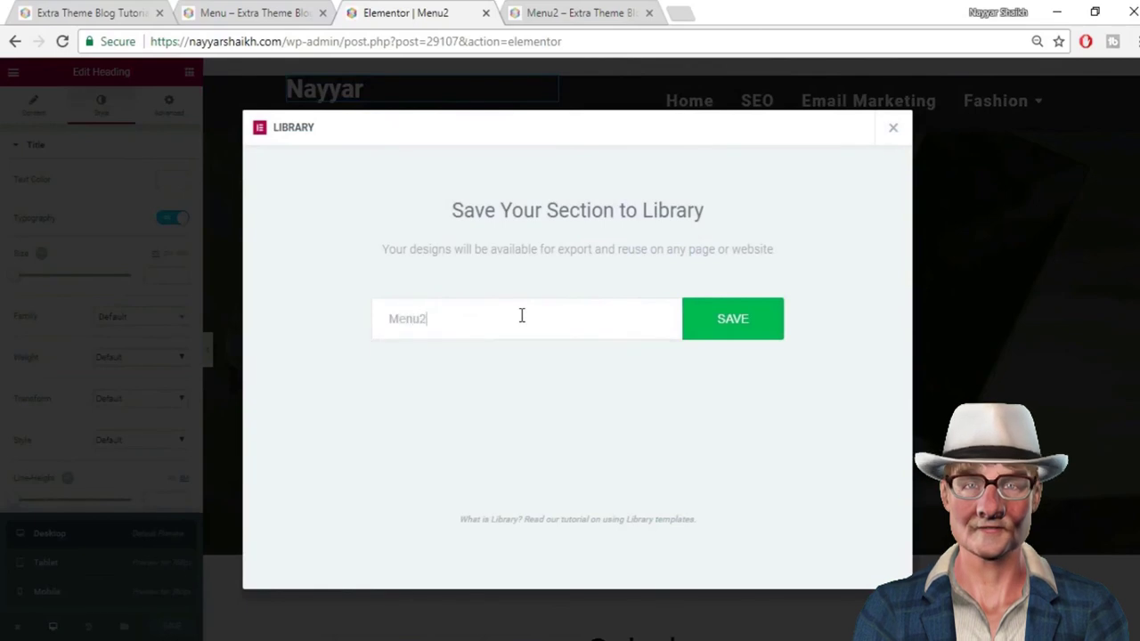
click(748, 329)
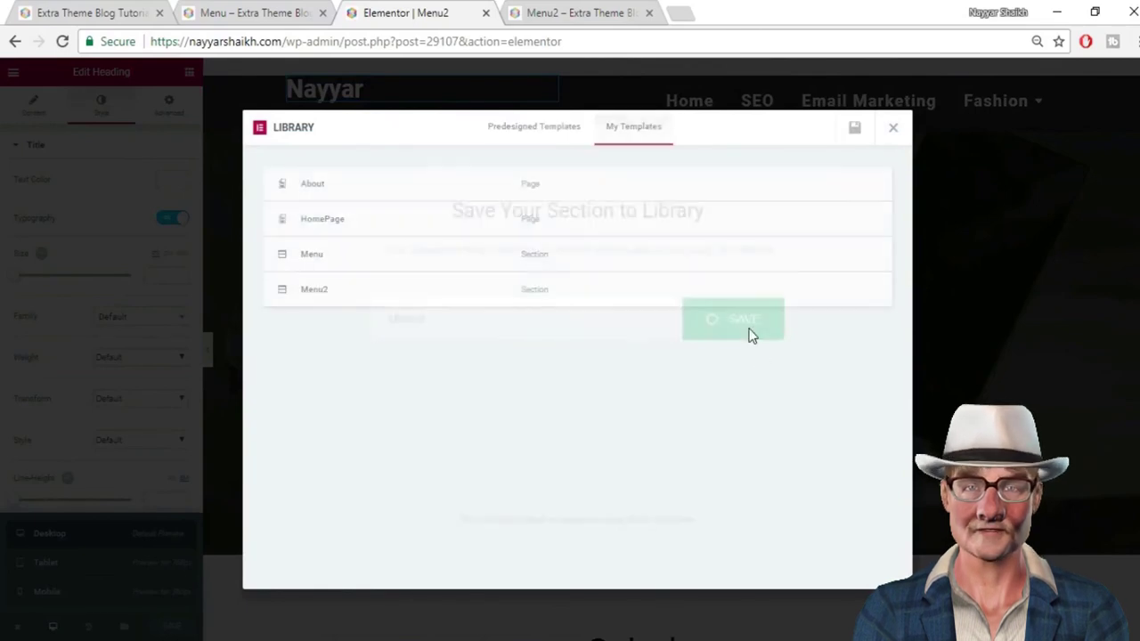
click(892, 132)
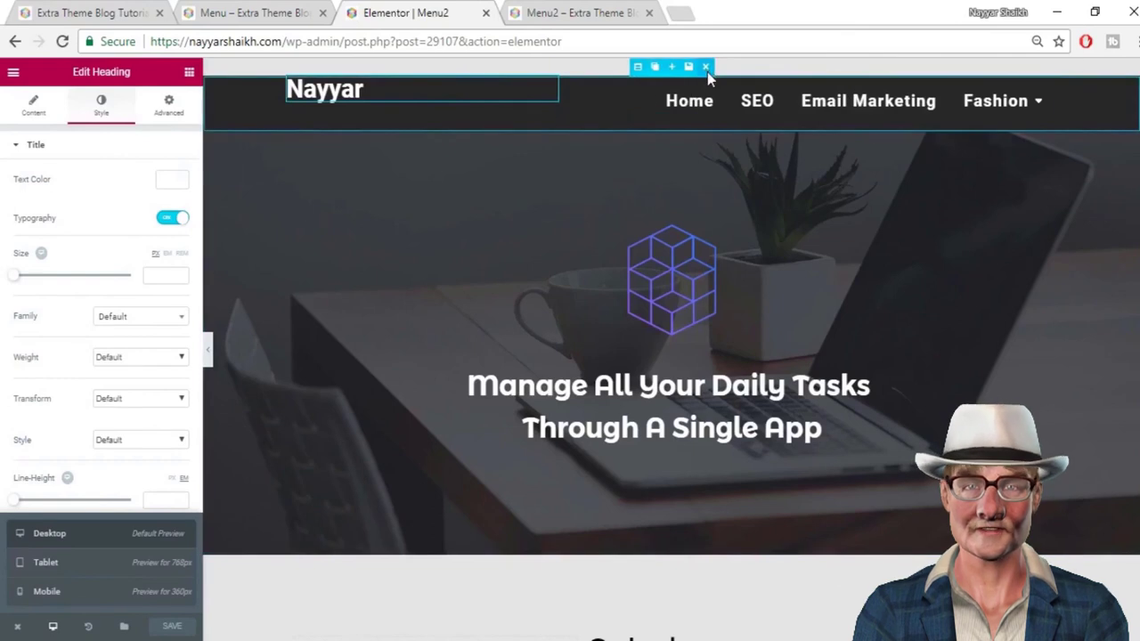
Delete the header section and insert the saved Menu2 template in its place above the hero section
click(705, 68)
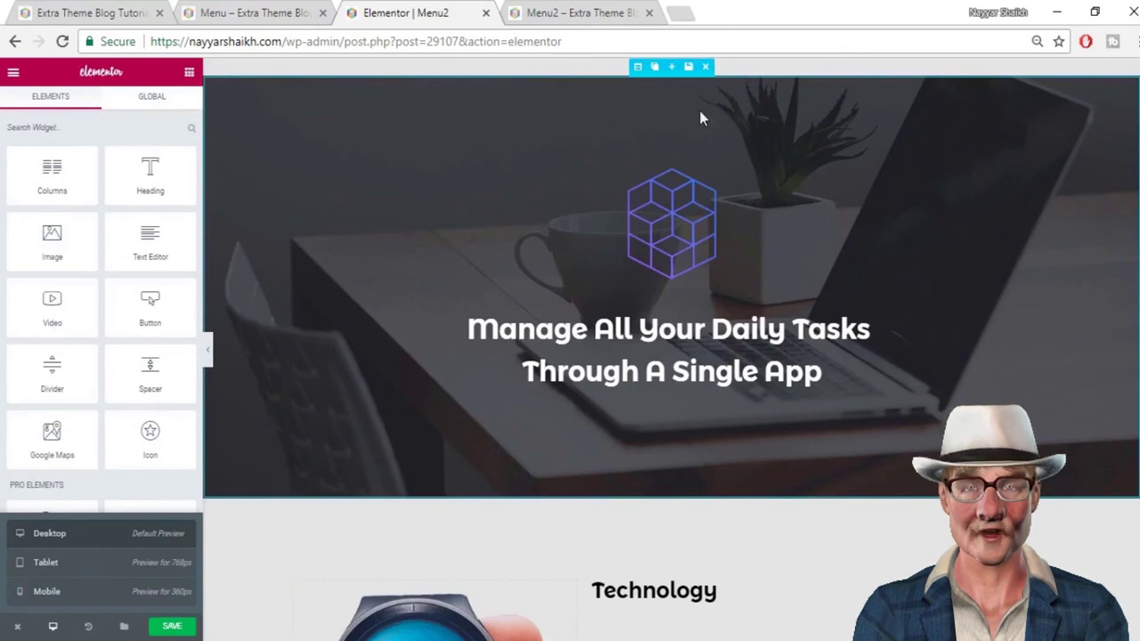
click(673, 68)
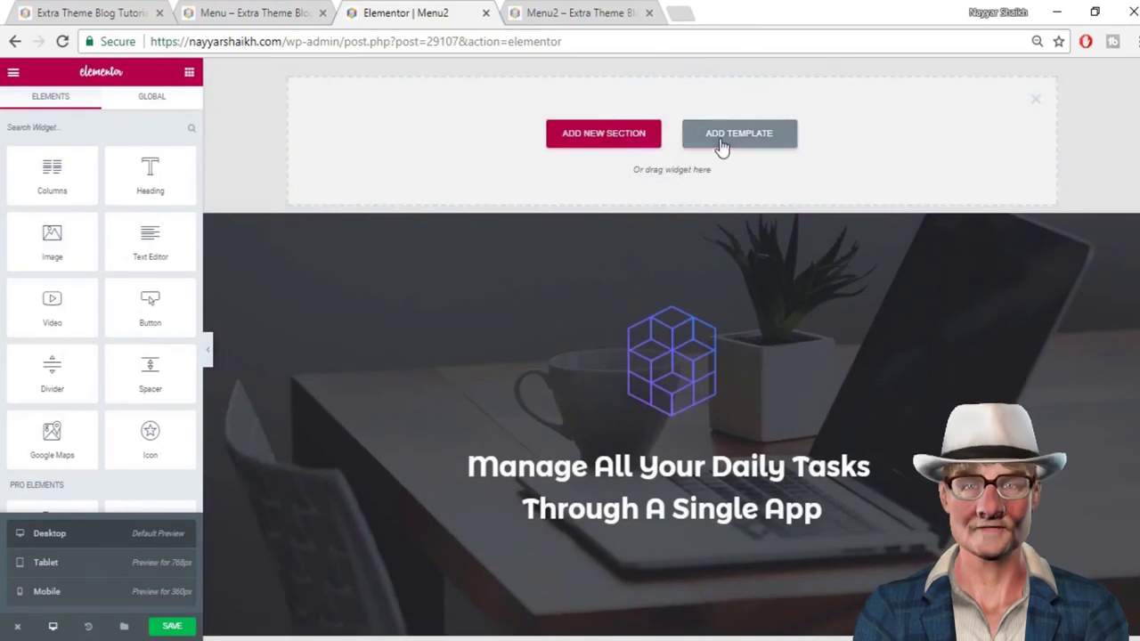
click(721, 147)
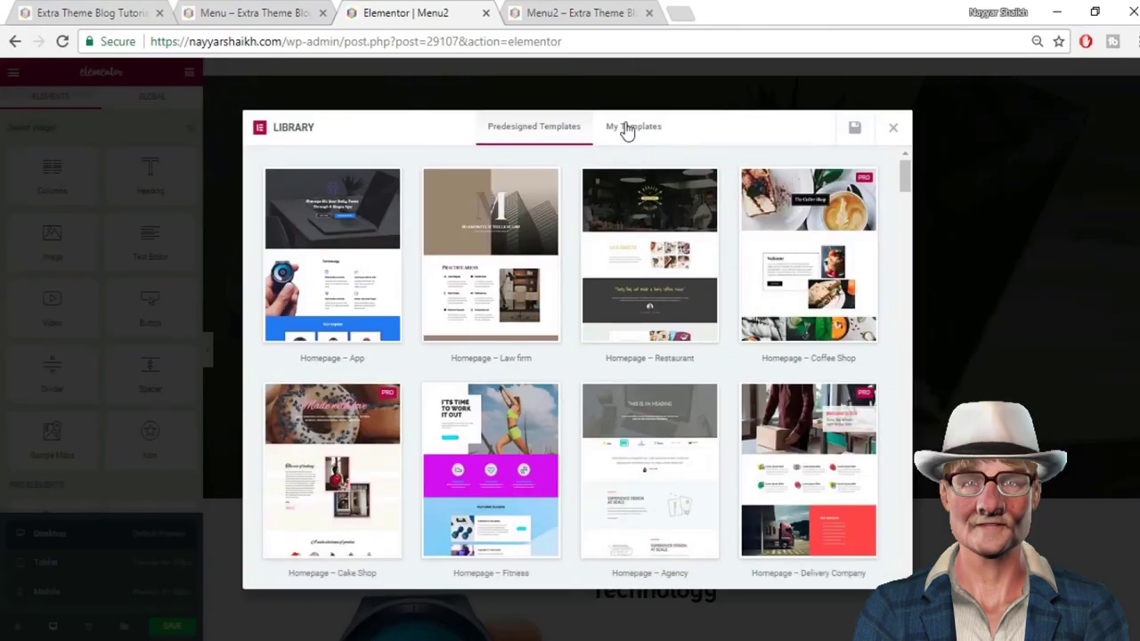
click(628, 128)
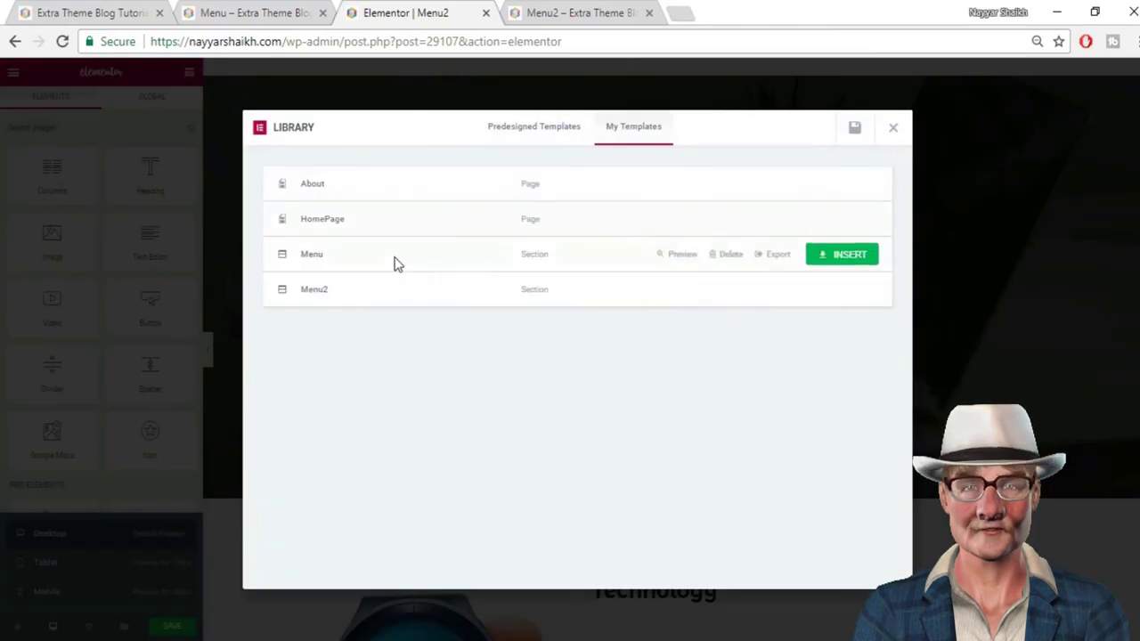
click(837, 292)
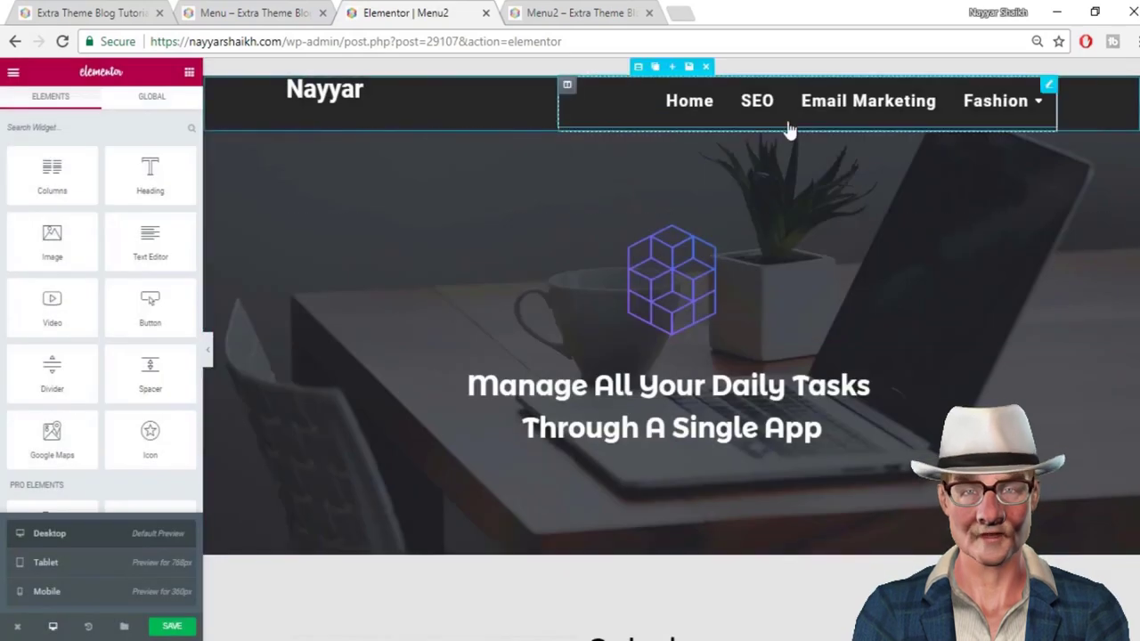
mouse_move(980, 118)
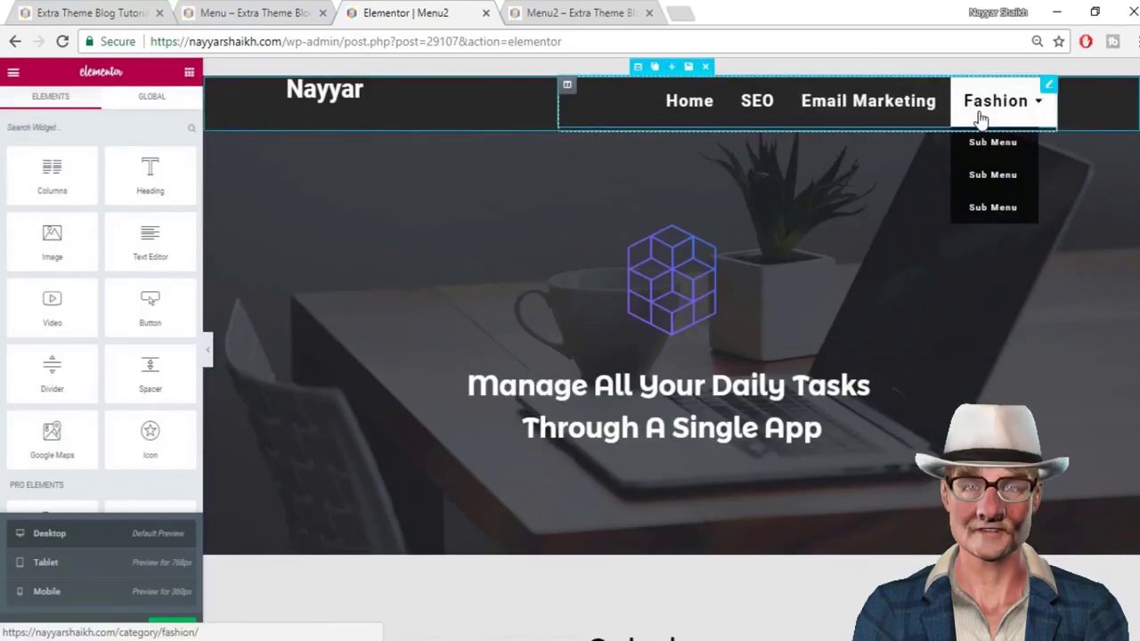